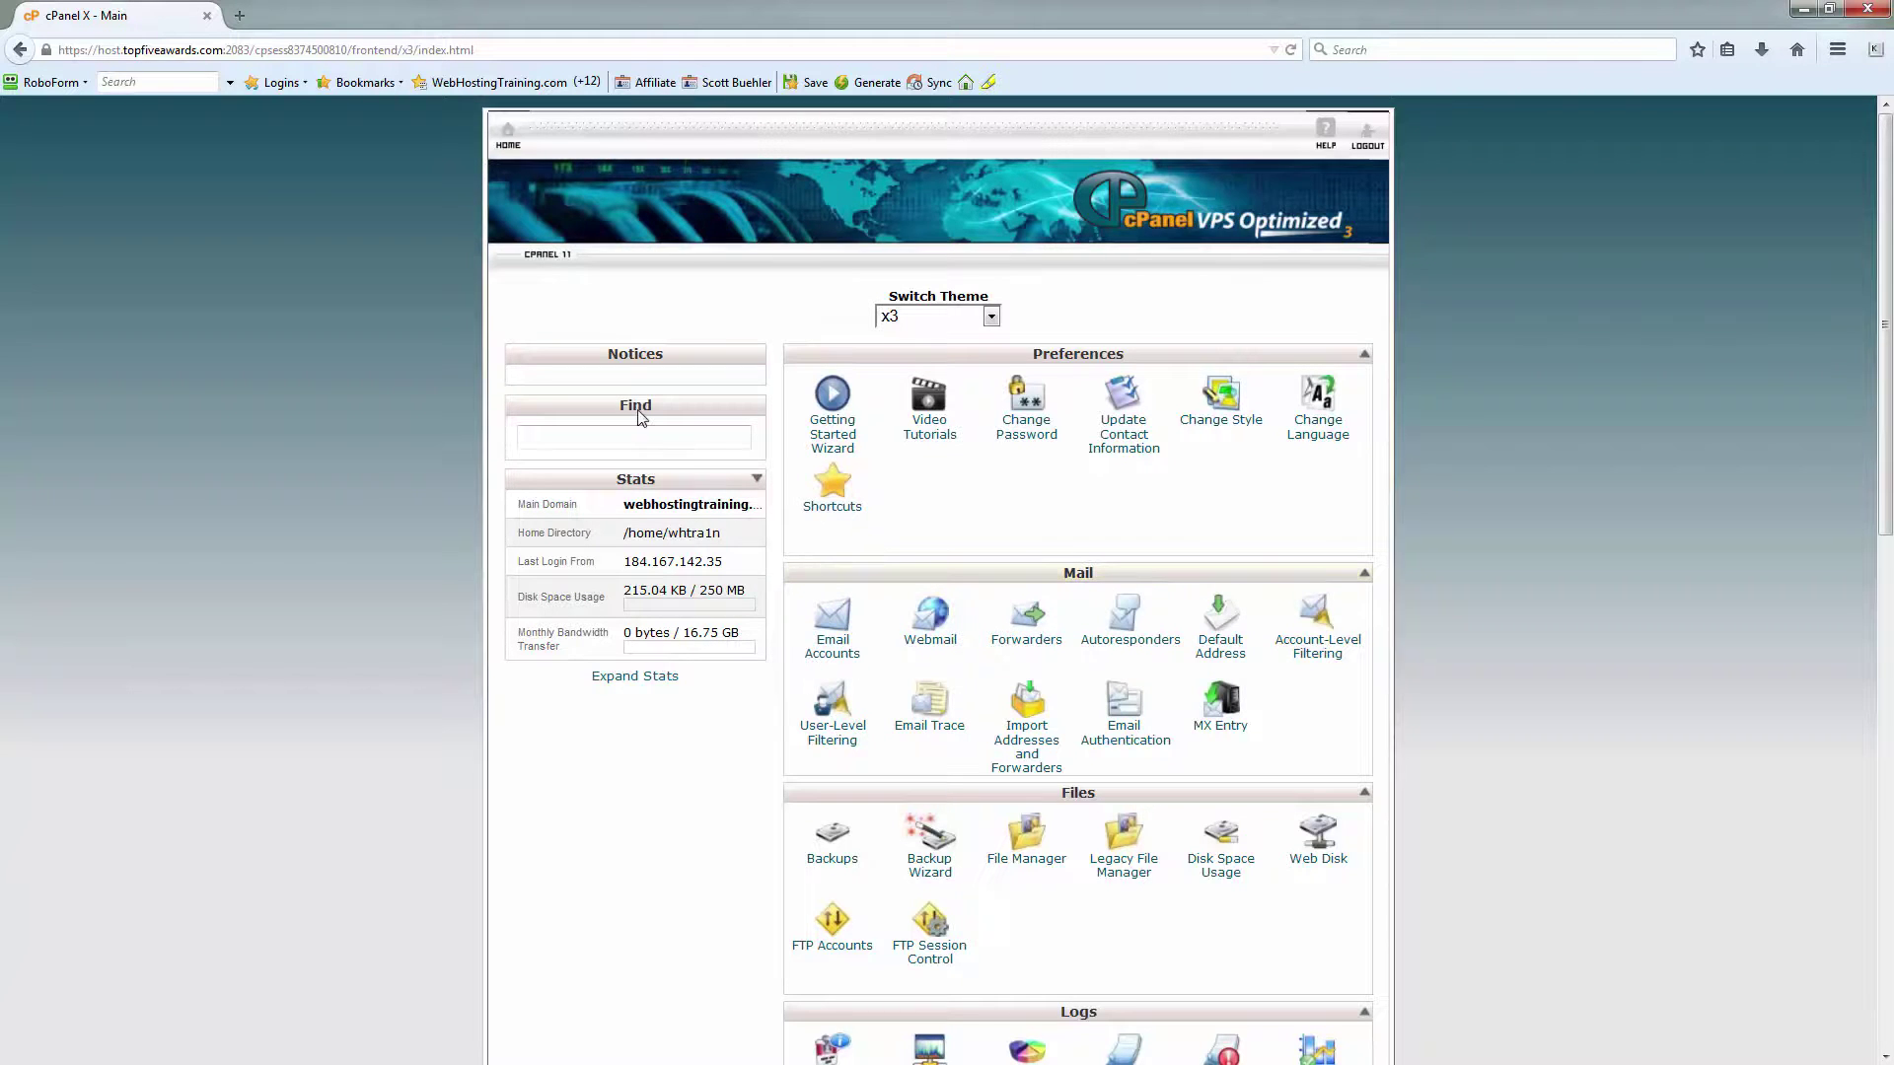
- Open wordpress.org in a new browser tab and go to the WordPress 4.1 download page
click(239, 15)
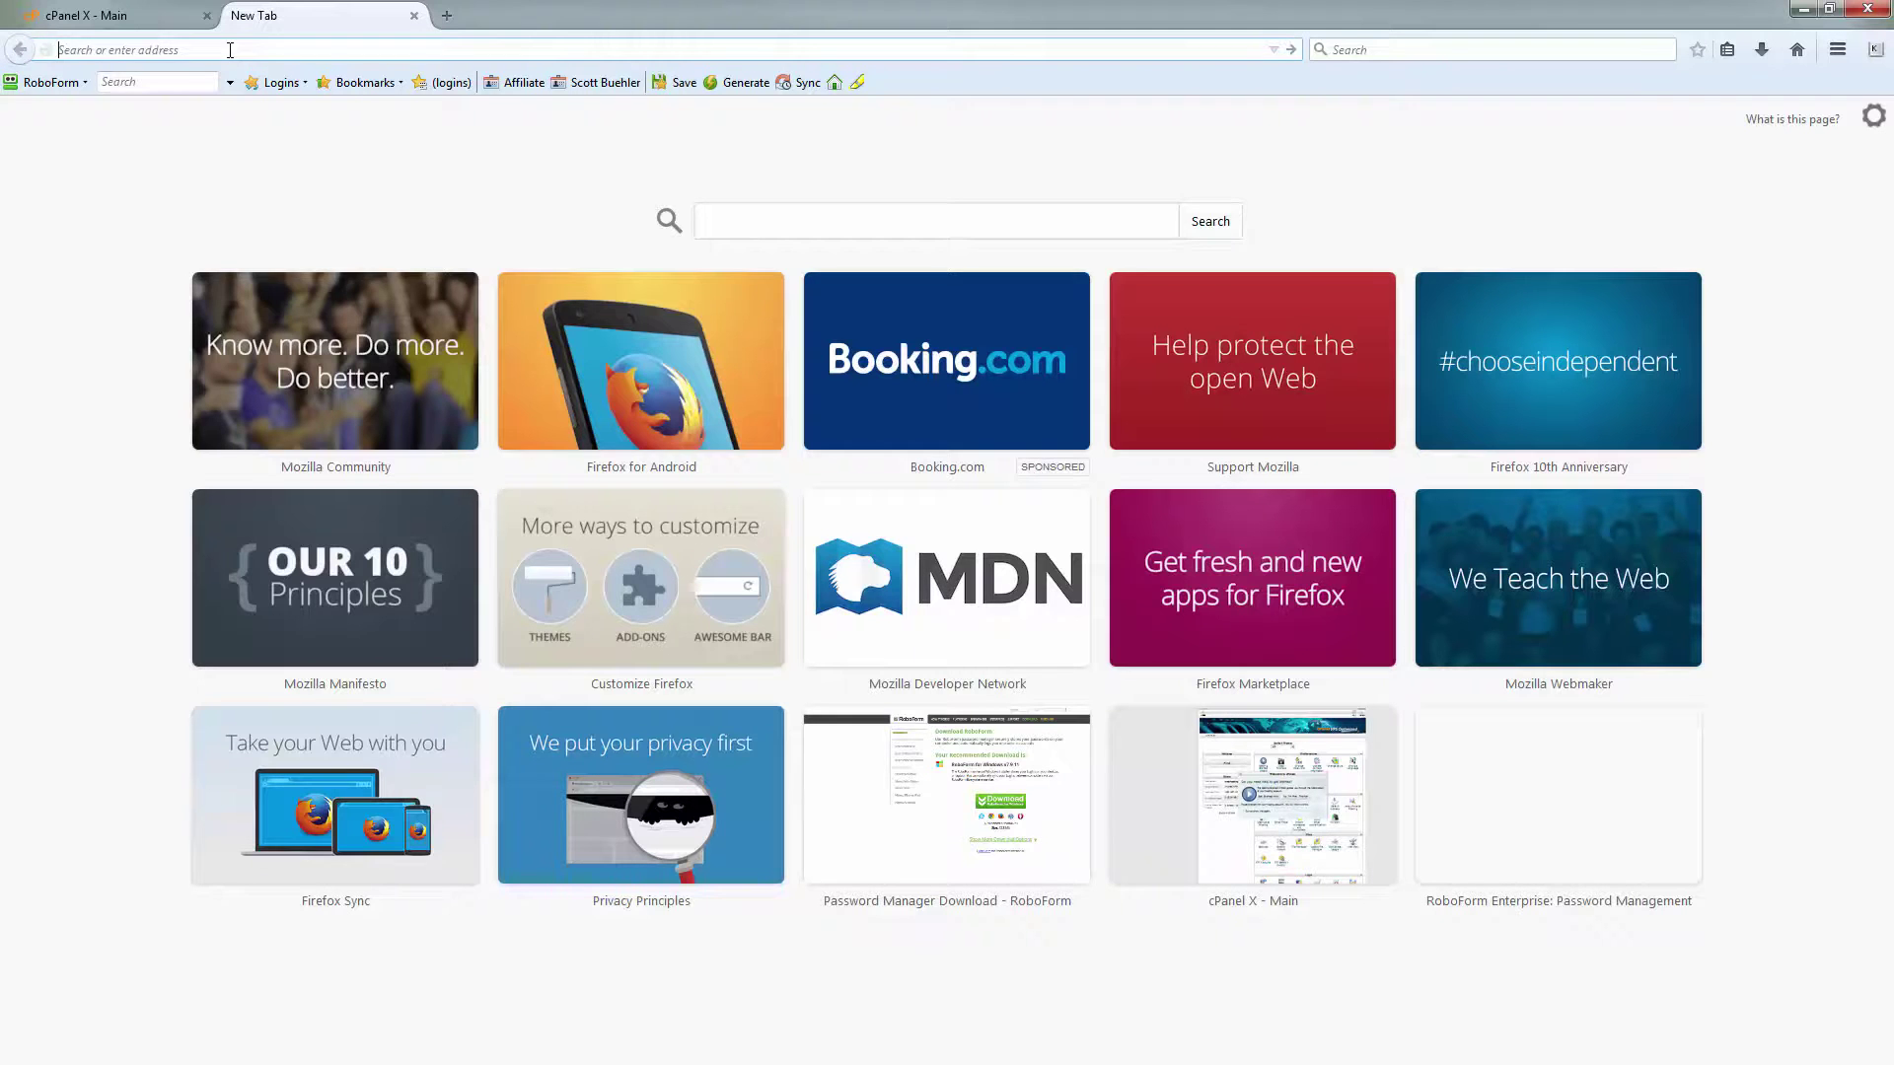
text(wordpress.or)
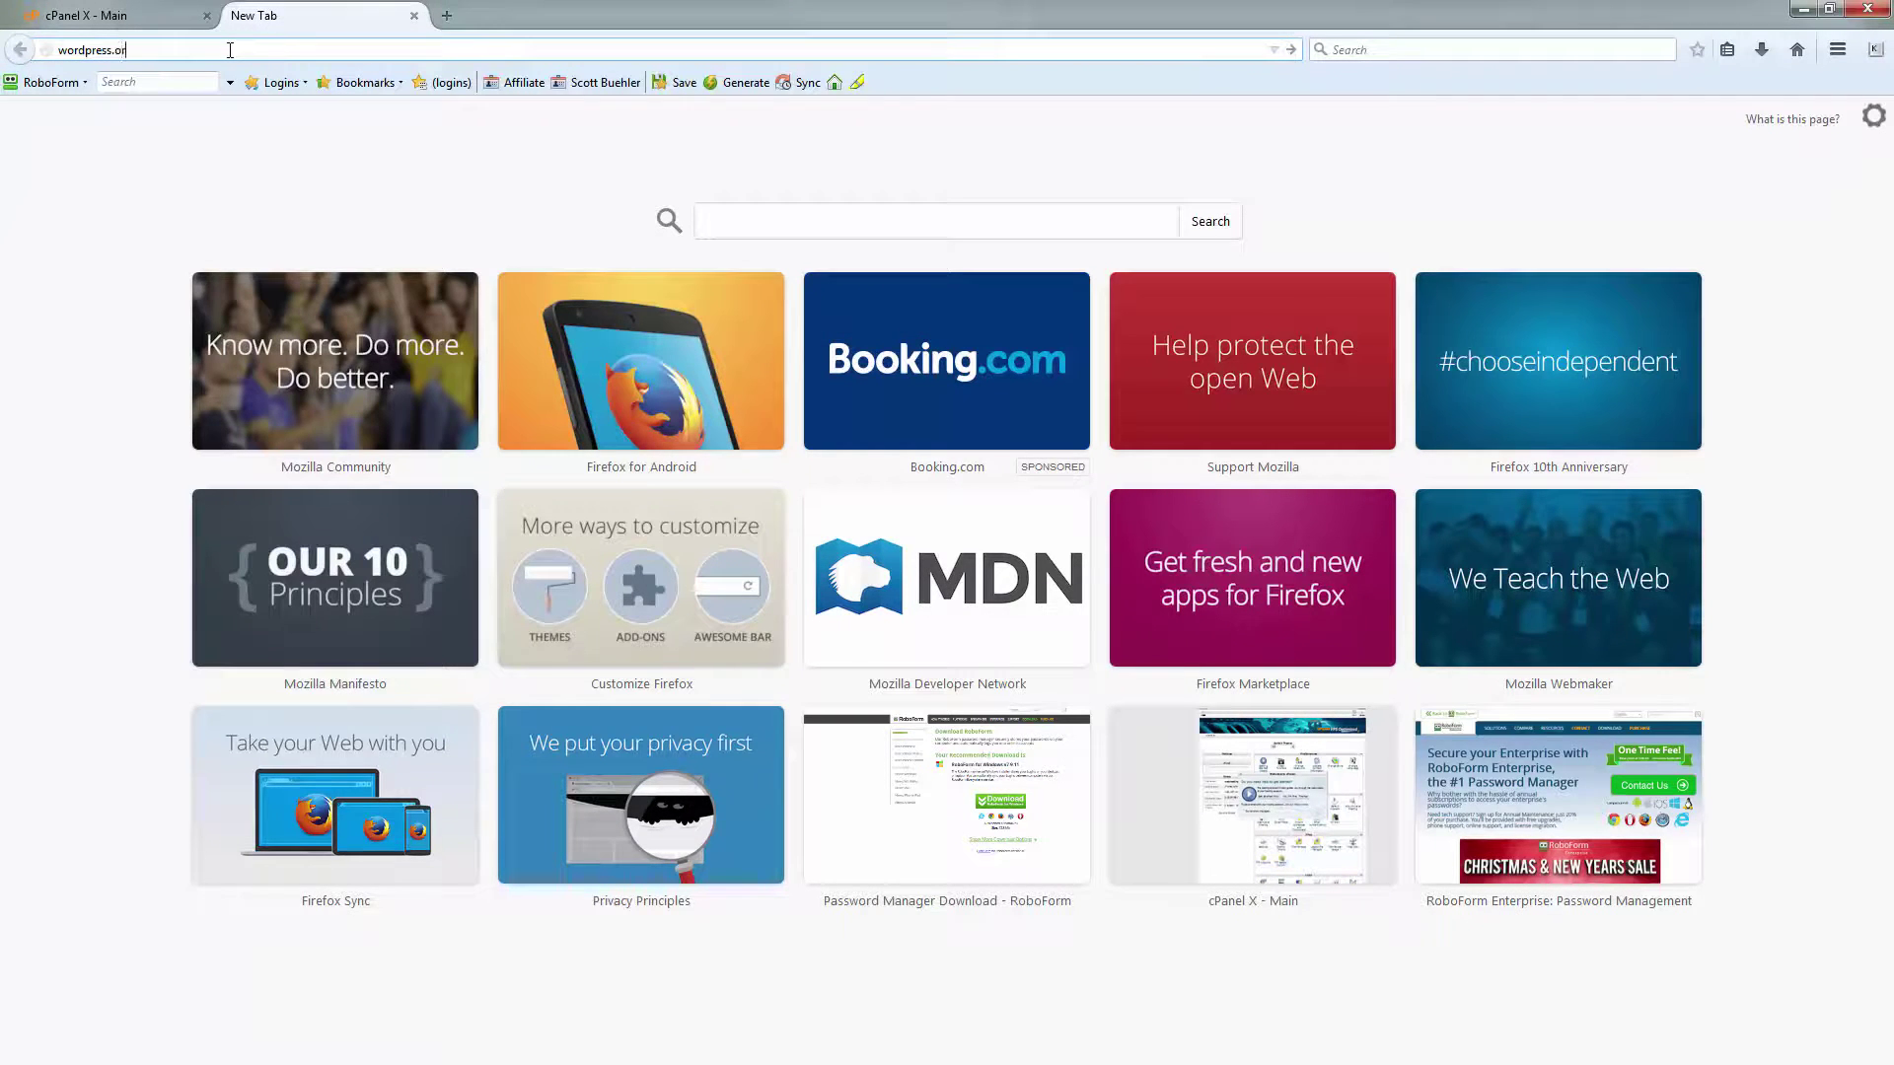
text(g)
key(Return)
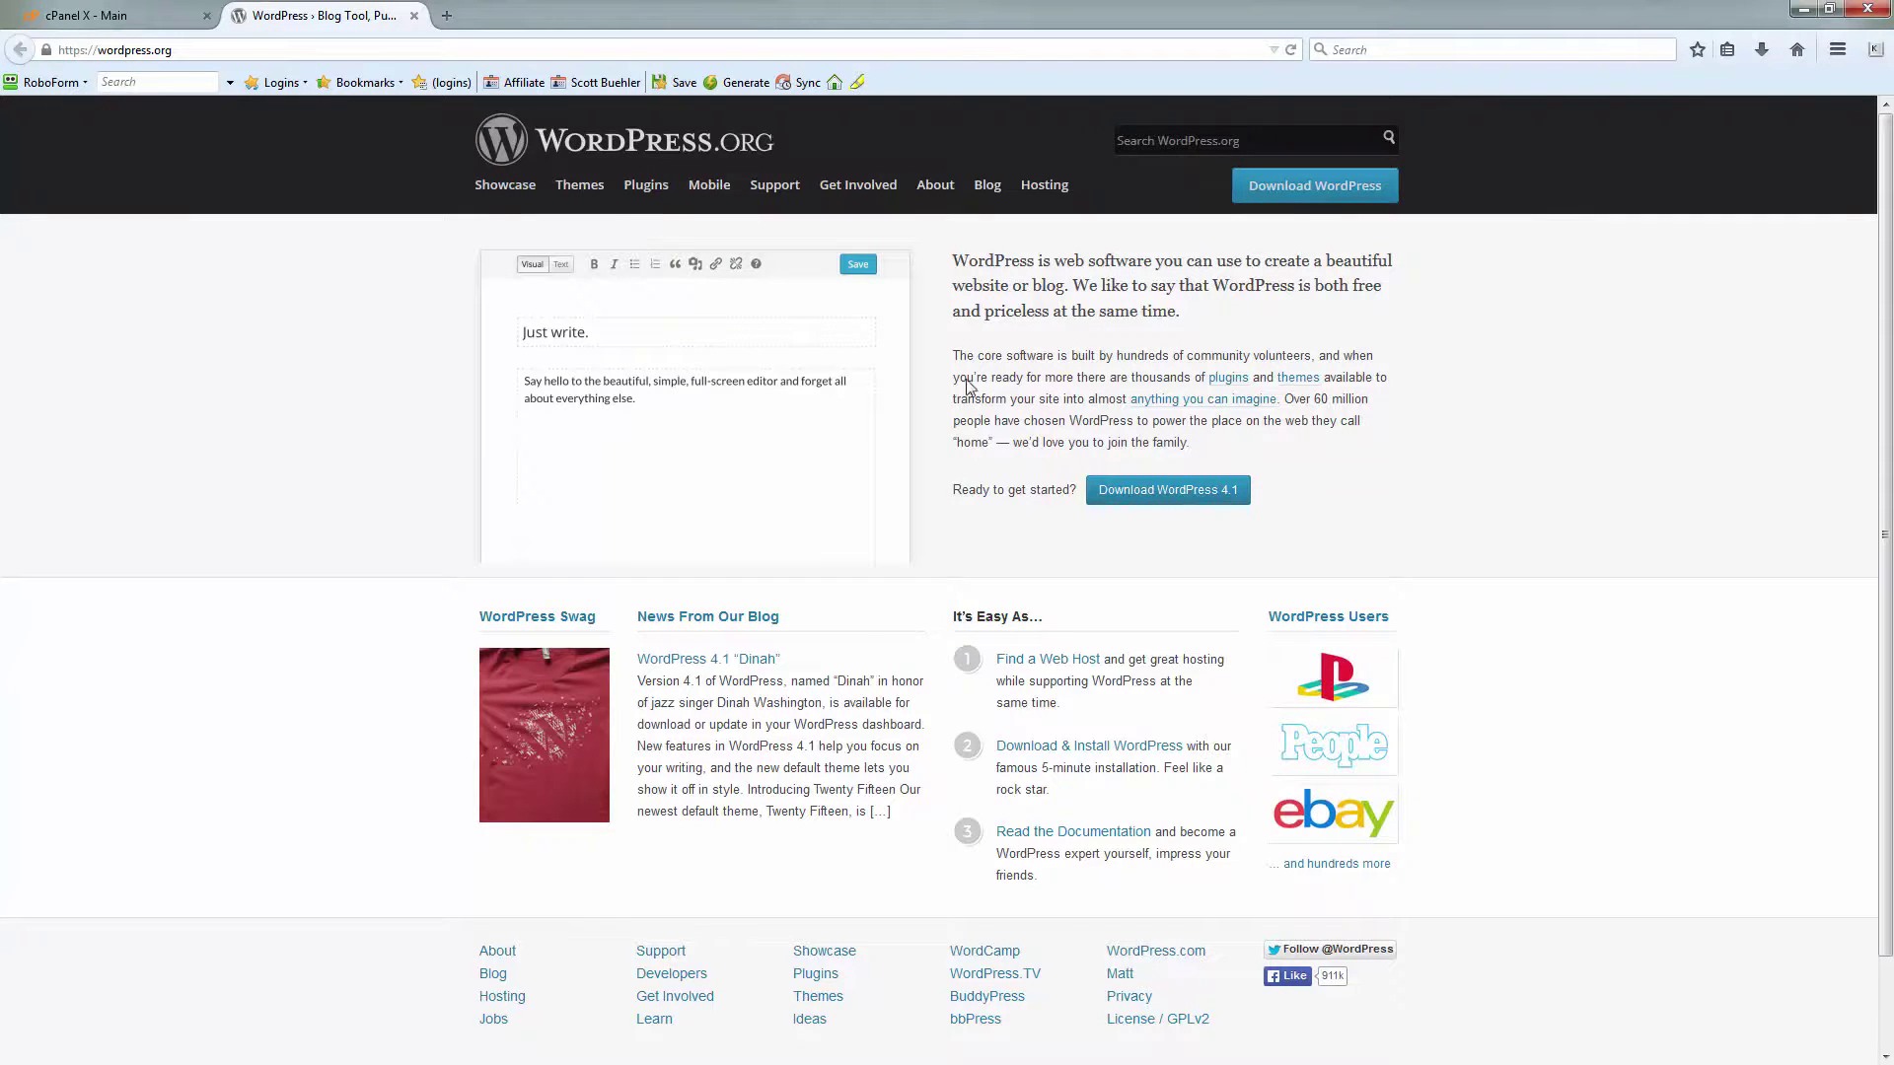
click(1168, 501)
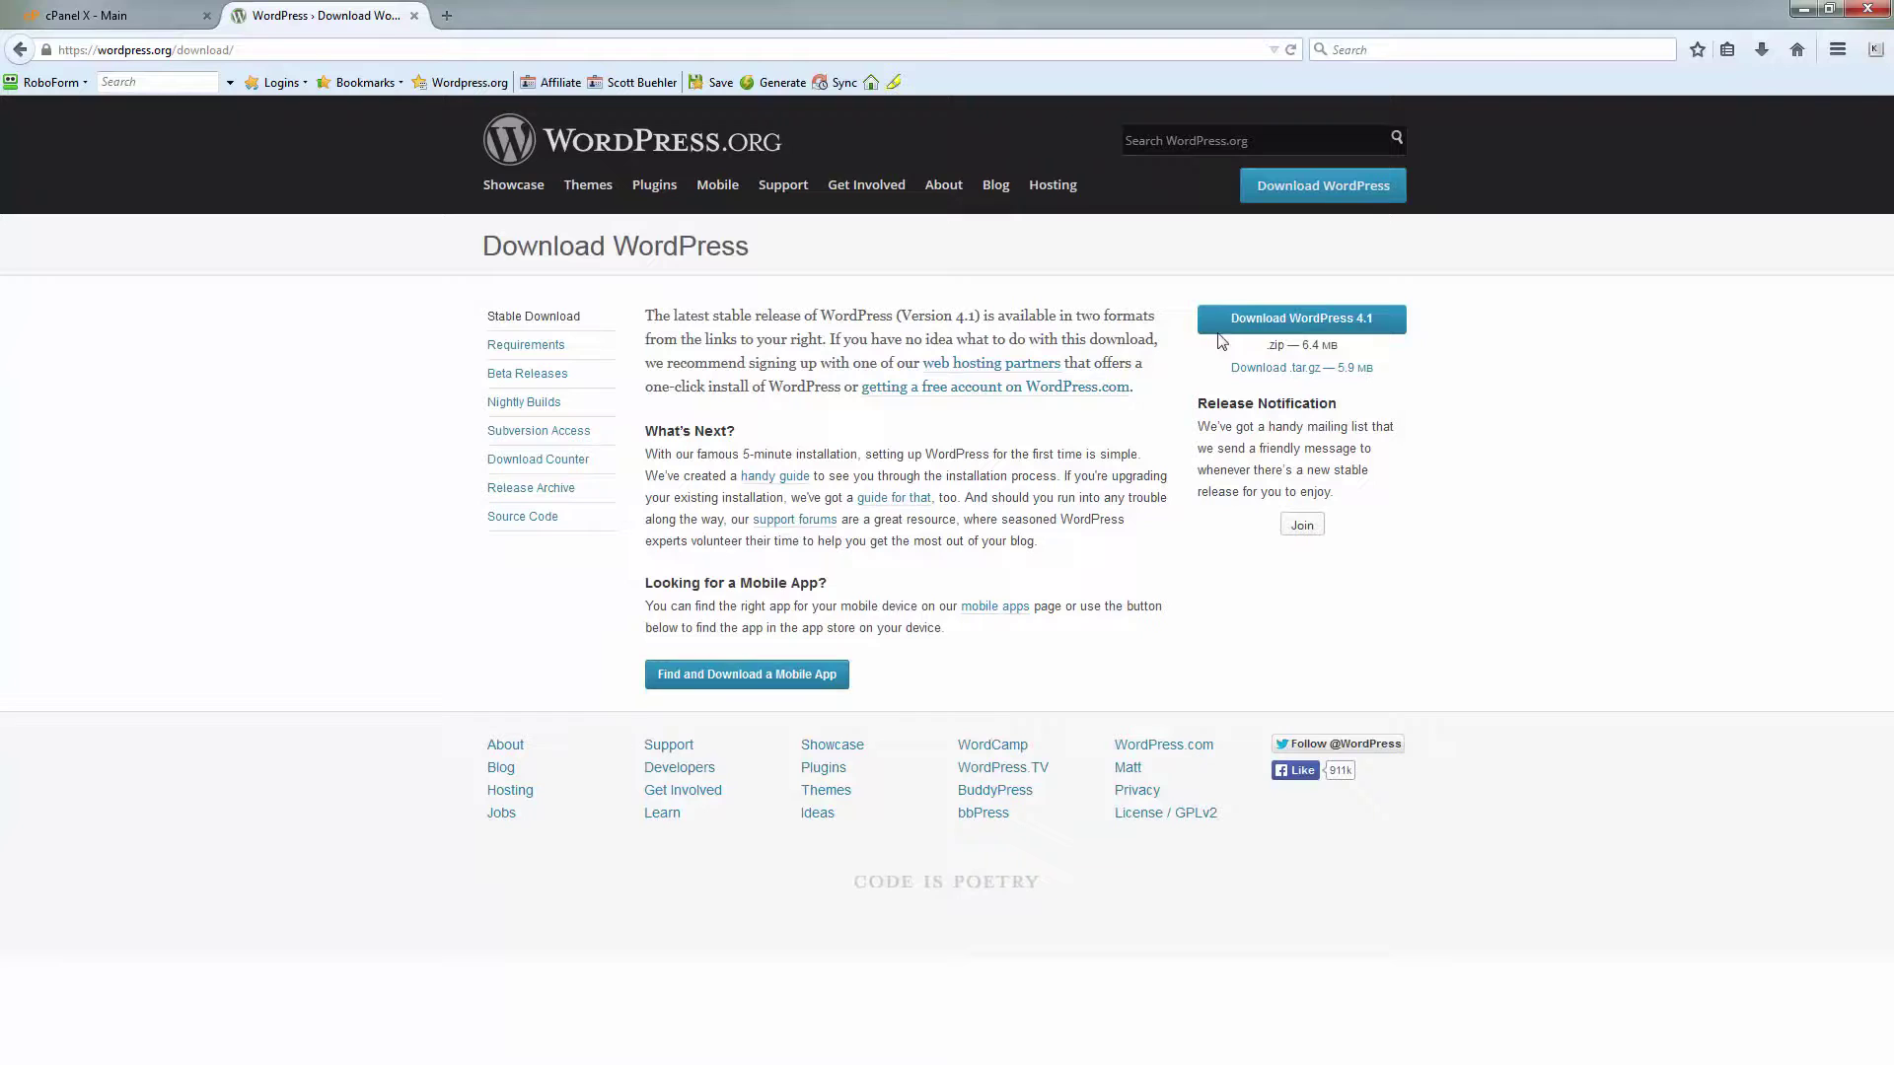
- Download the WordPress 4.1 zip archive and save it to the Desktop as wordpress-4.1.zip
click(1300, 329)
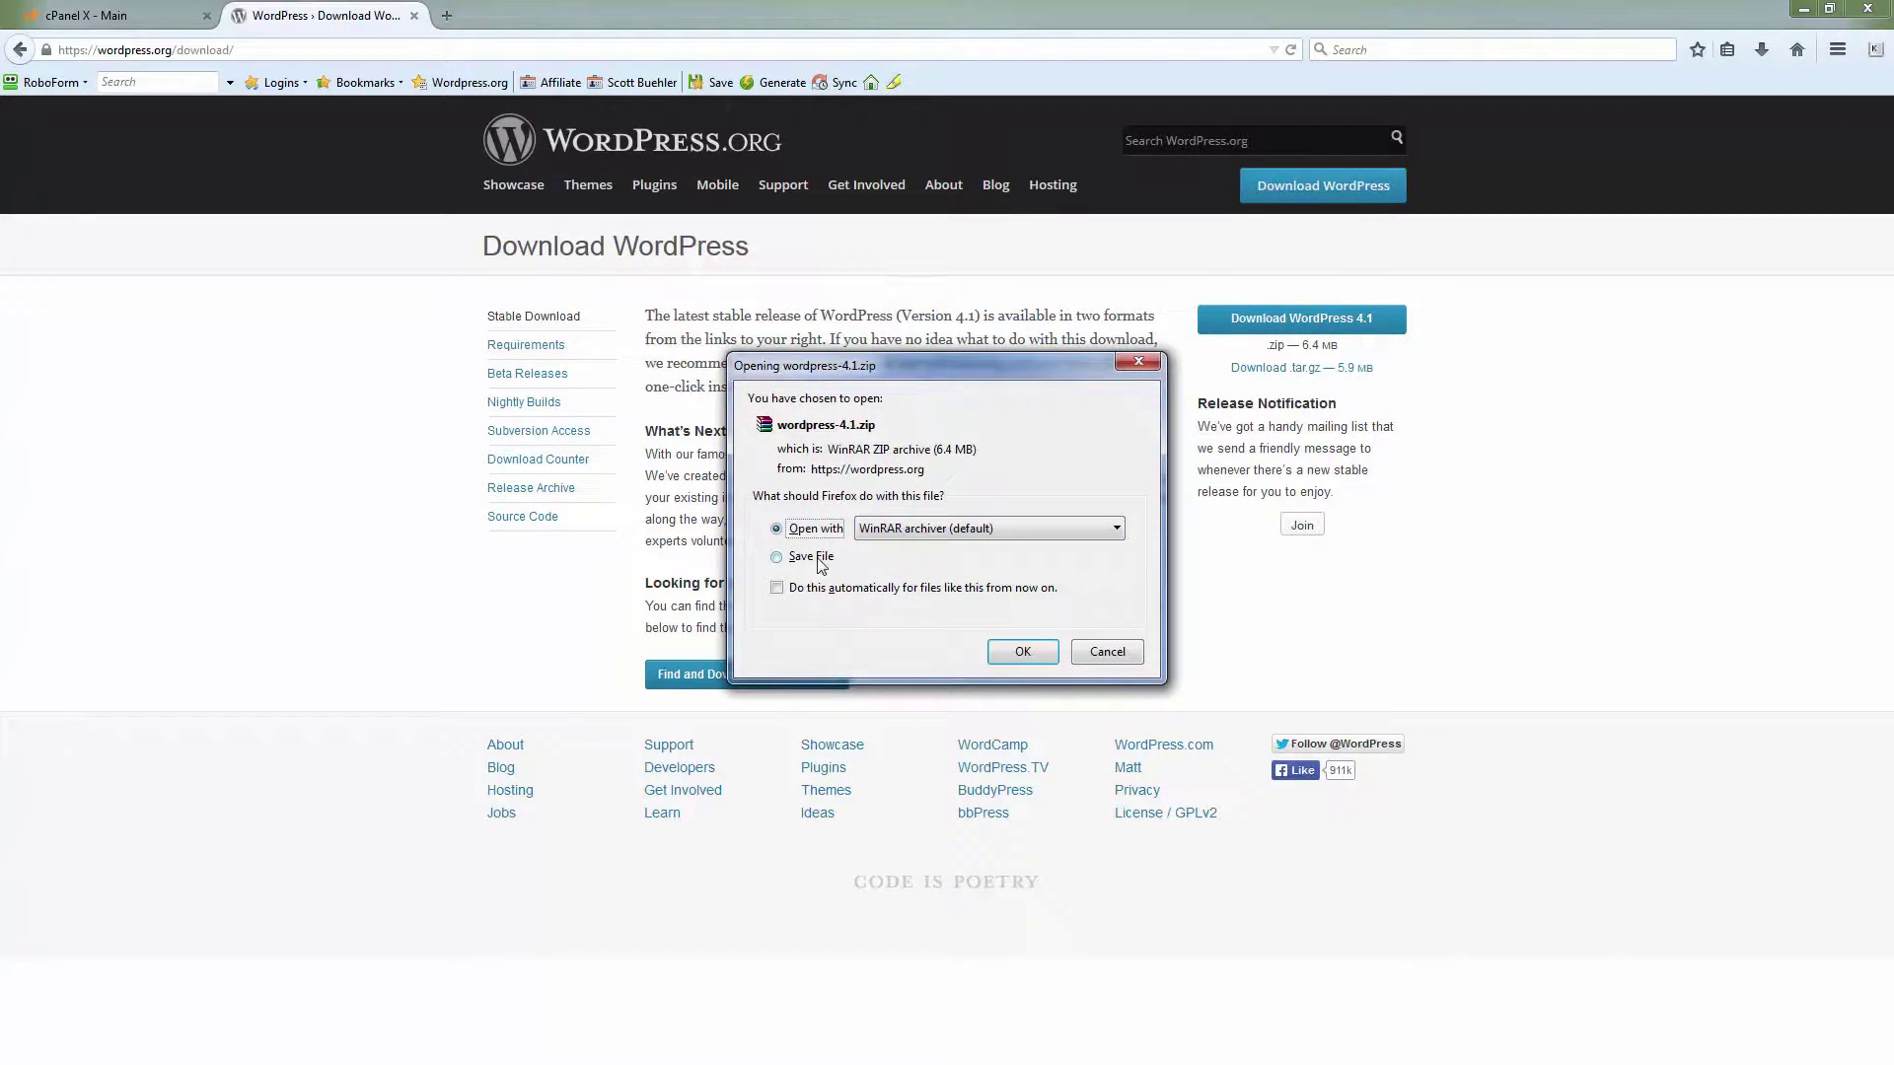
click(818, 558)
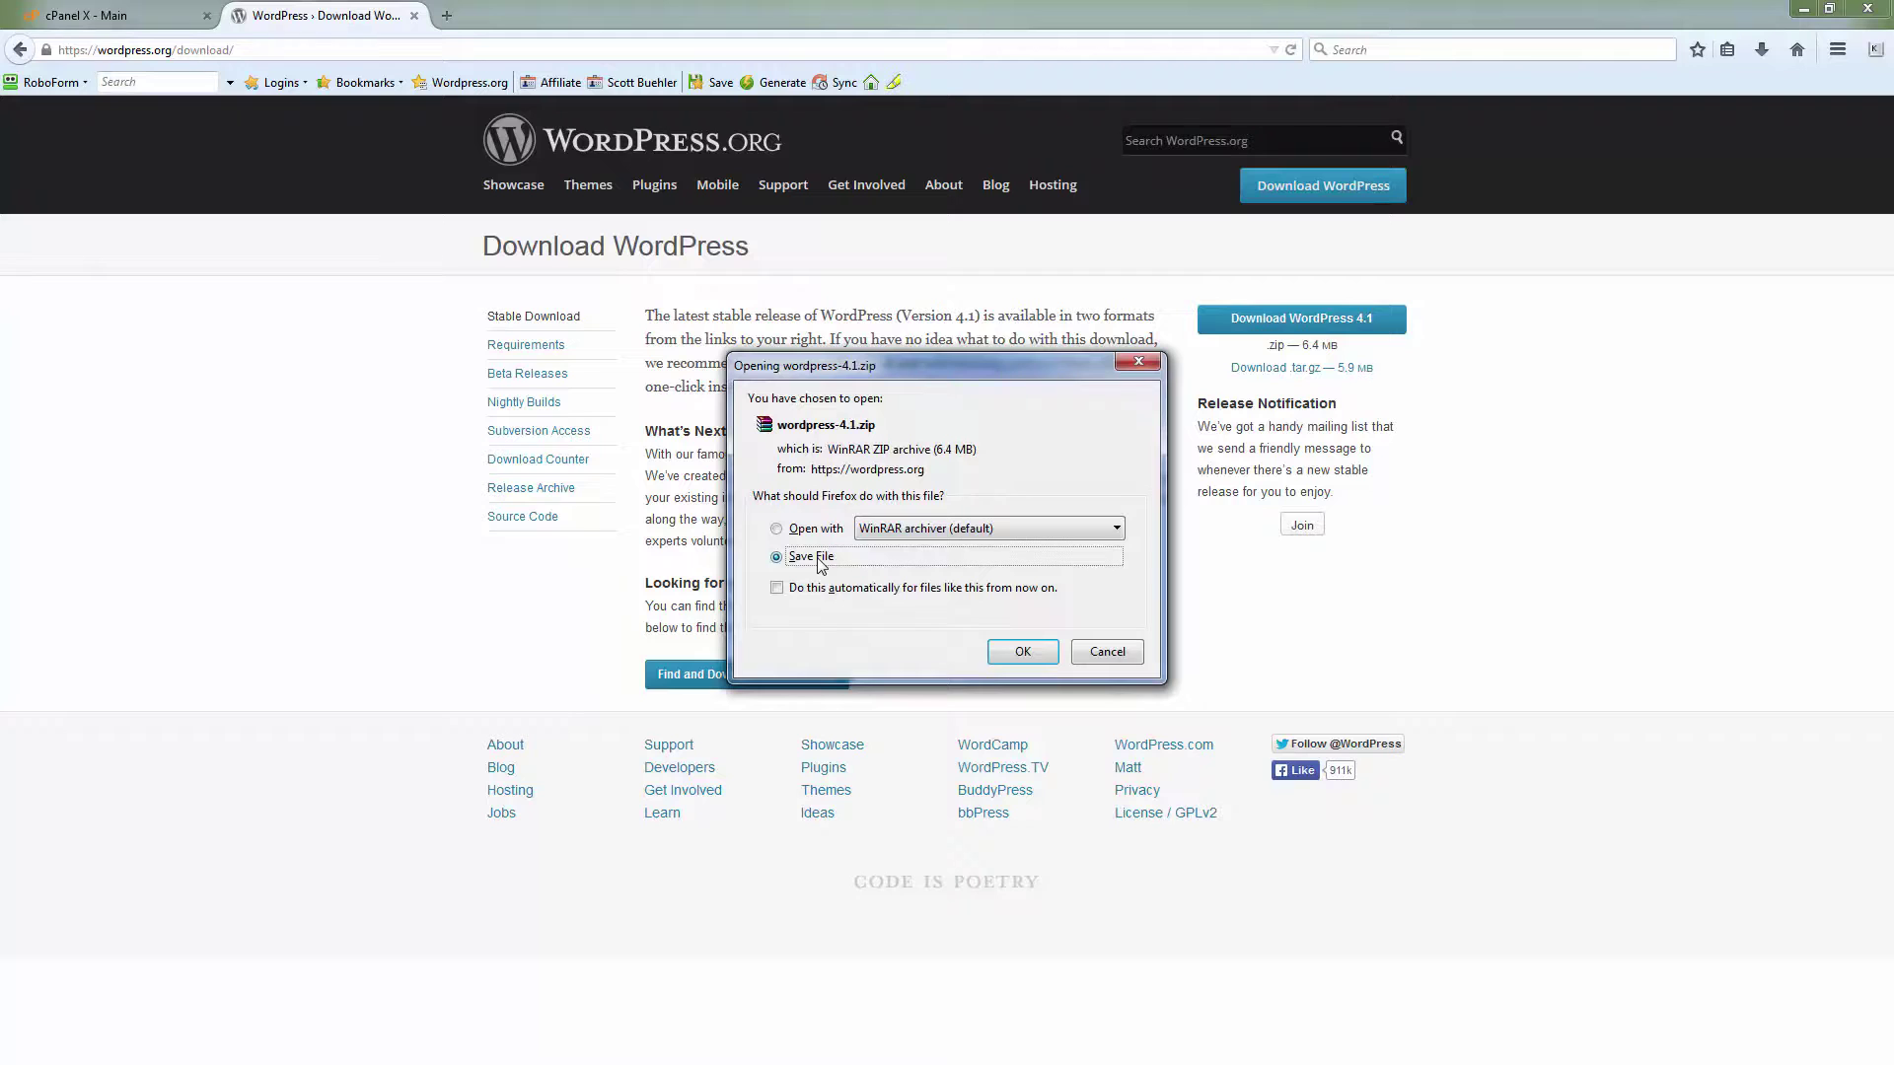
click(1040, 658)
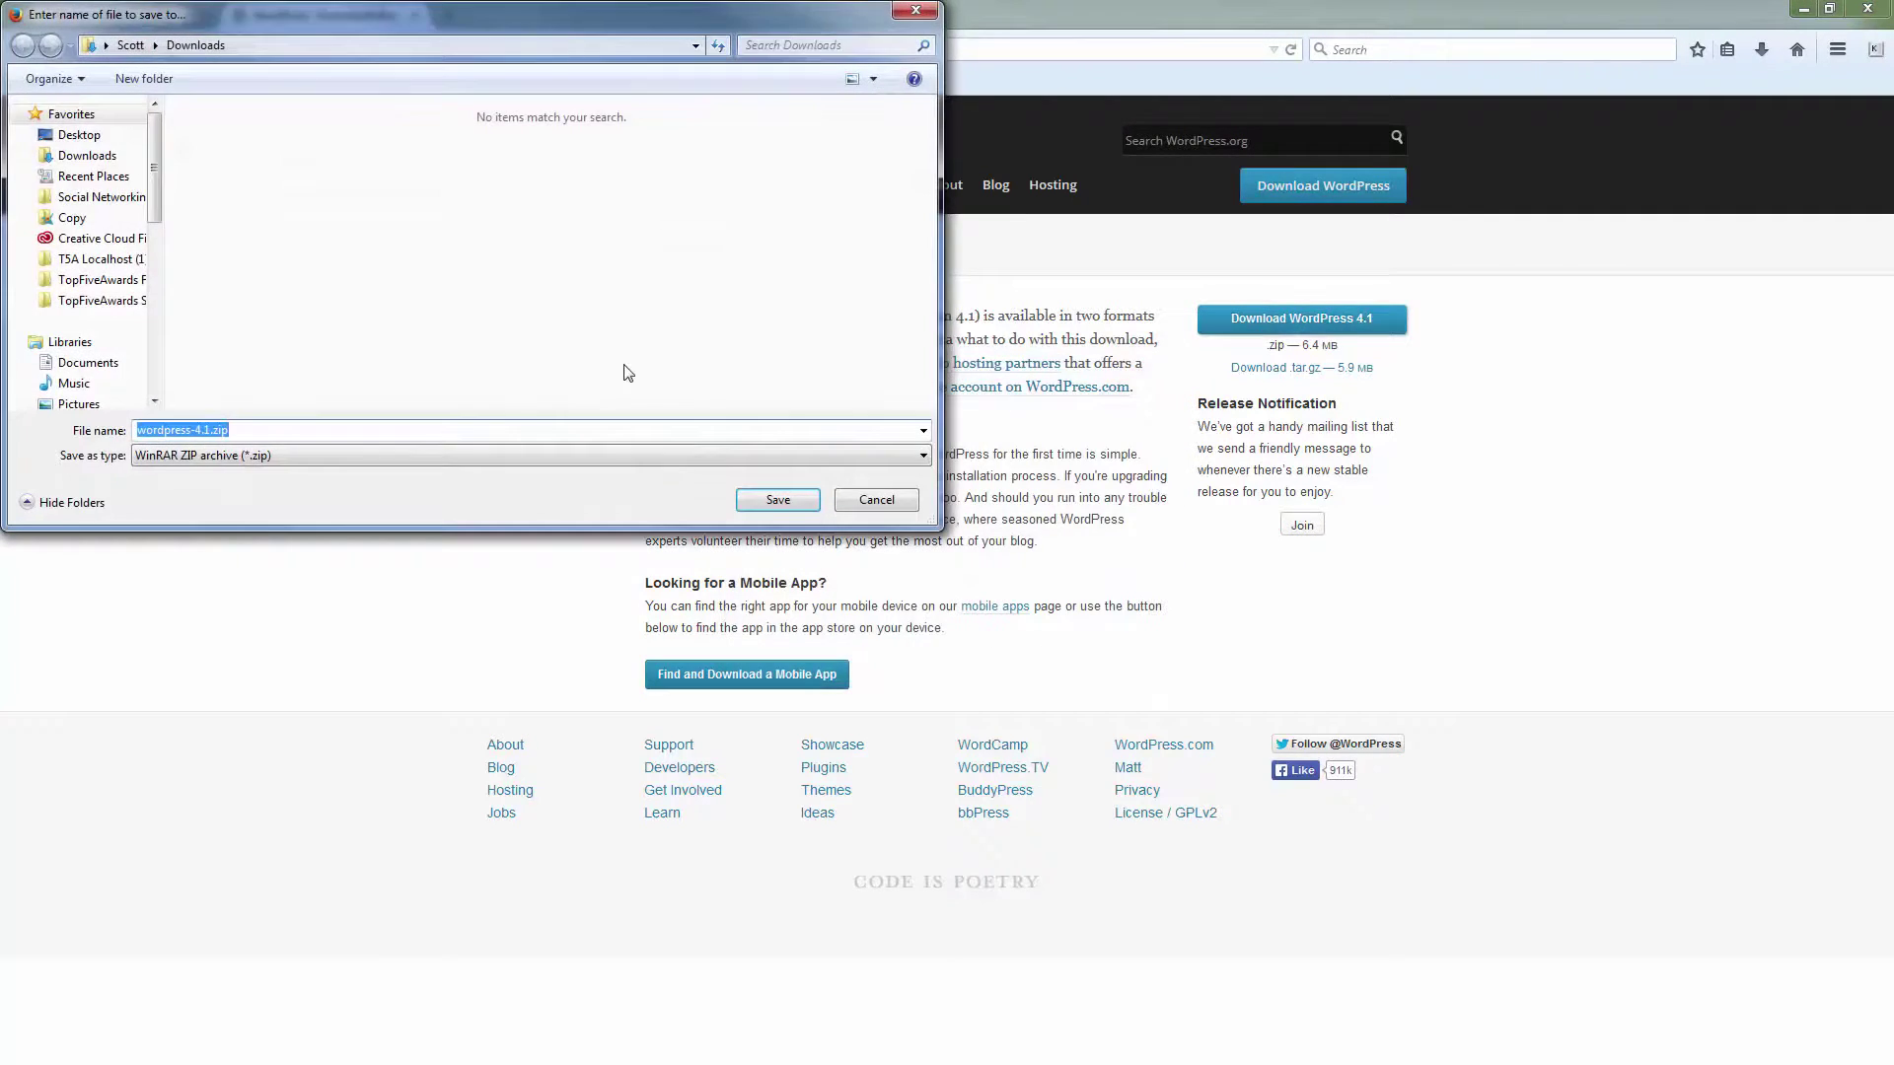
click(78, 137)
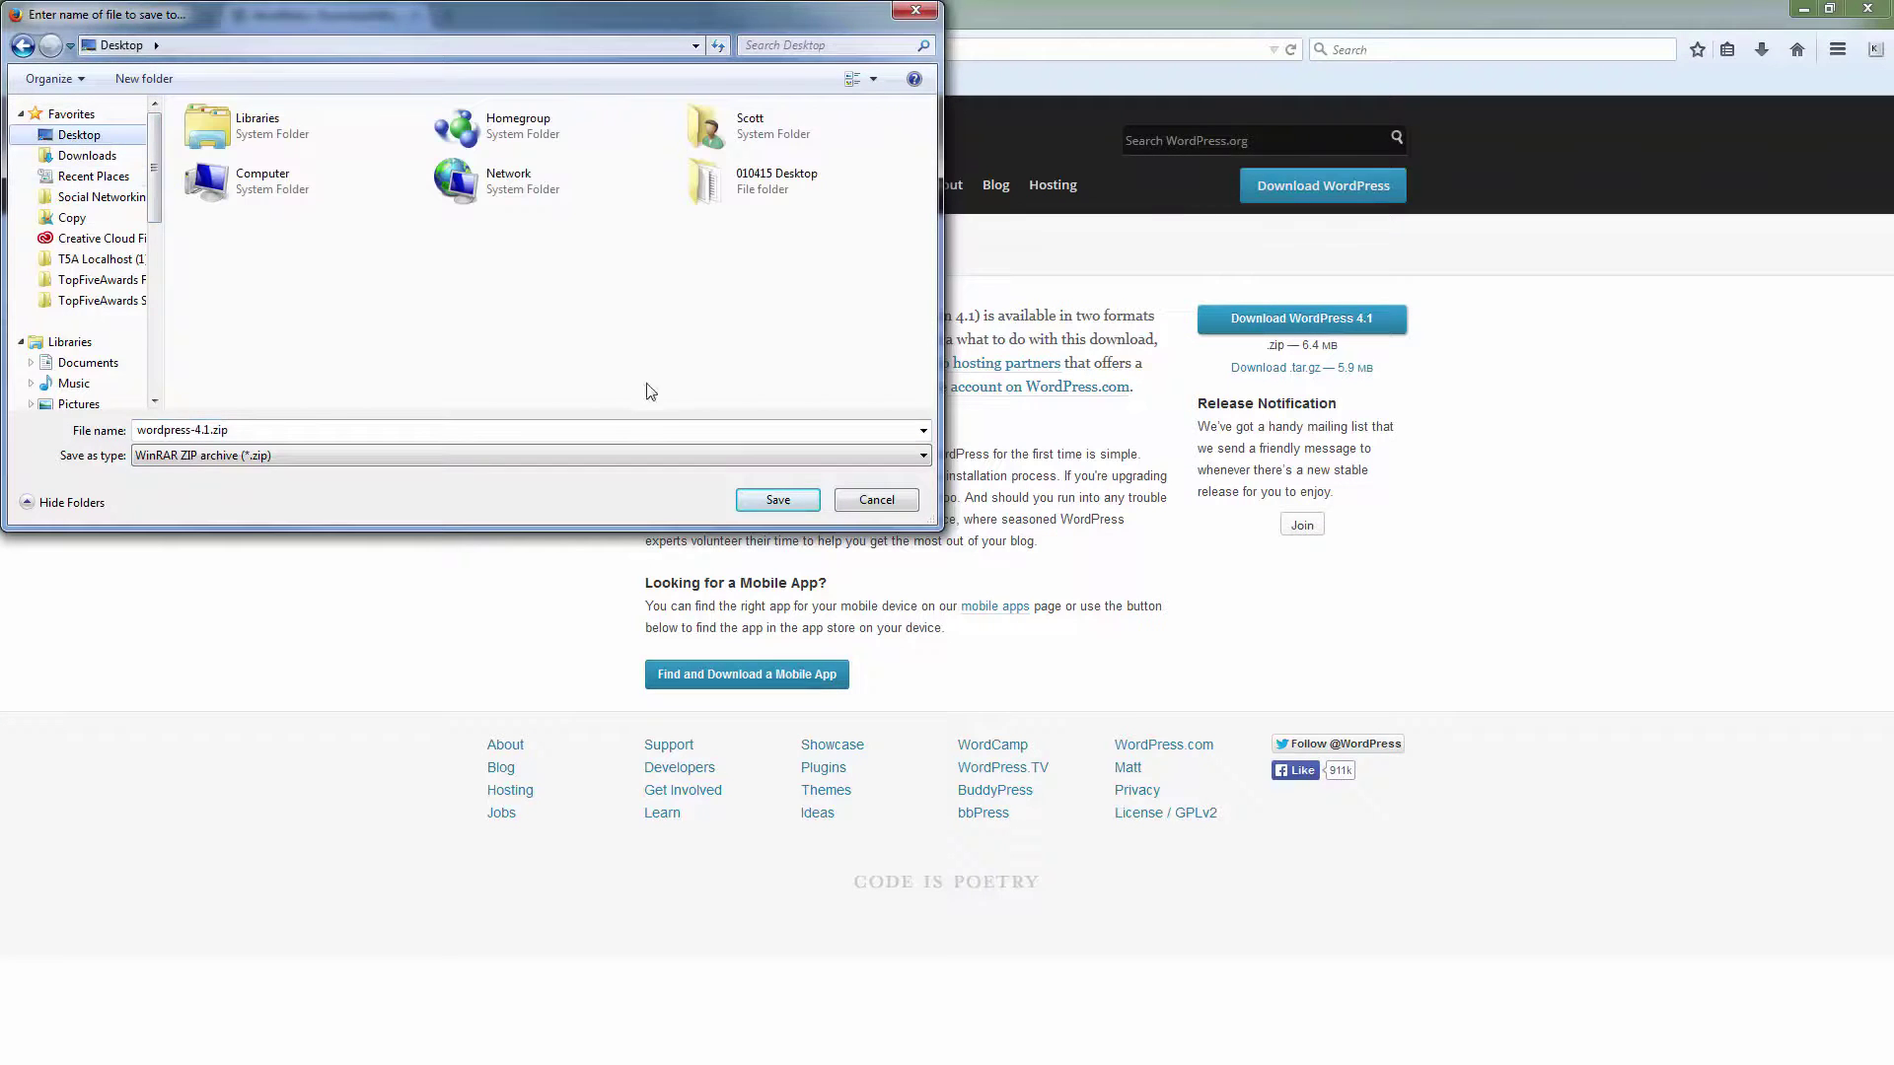
click(780, 501)
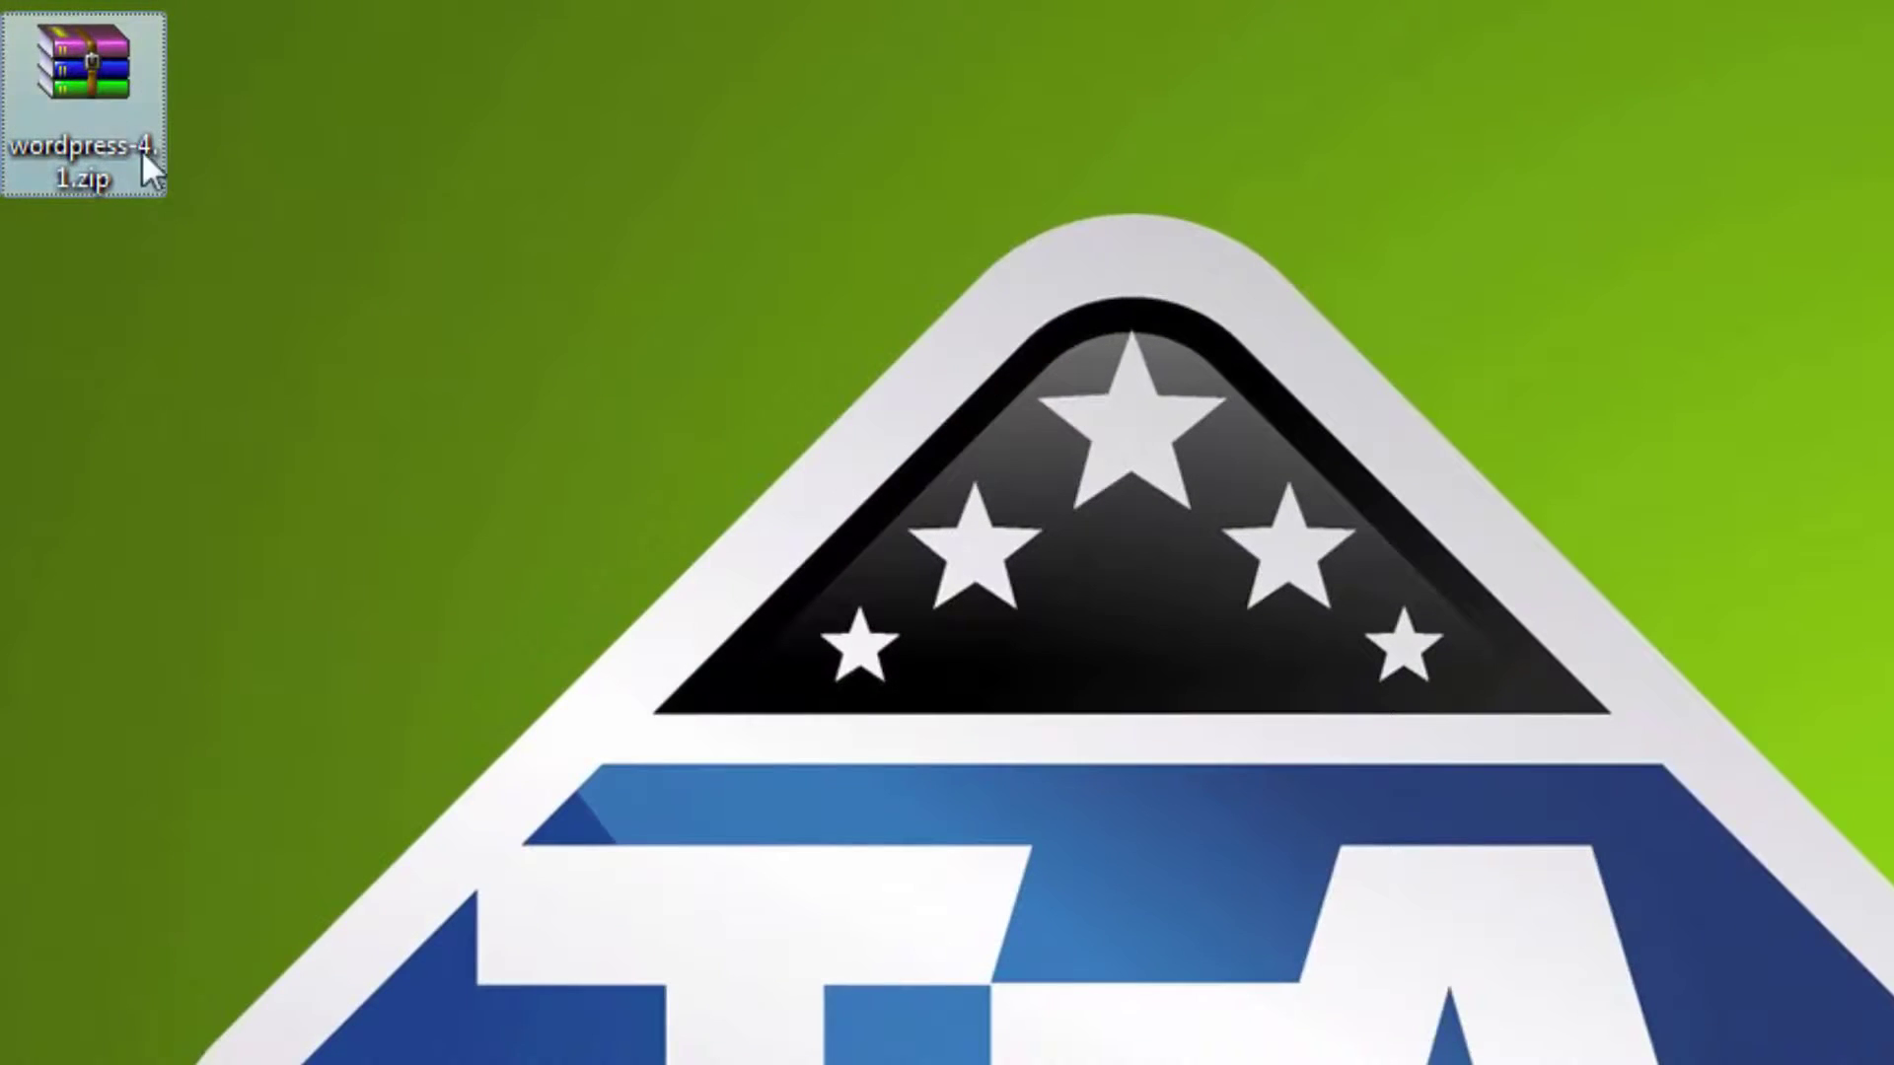
- Extract wordpress-4.1.zip on the desktop into its own wordpress-4.1 folder
drag(66, 61, 68, 143)
drag(102, 221, 116, 310)
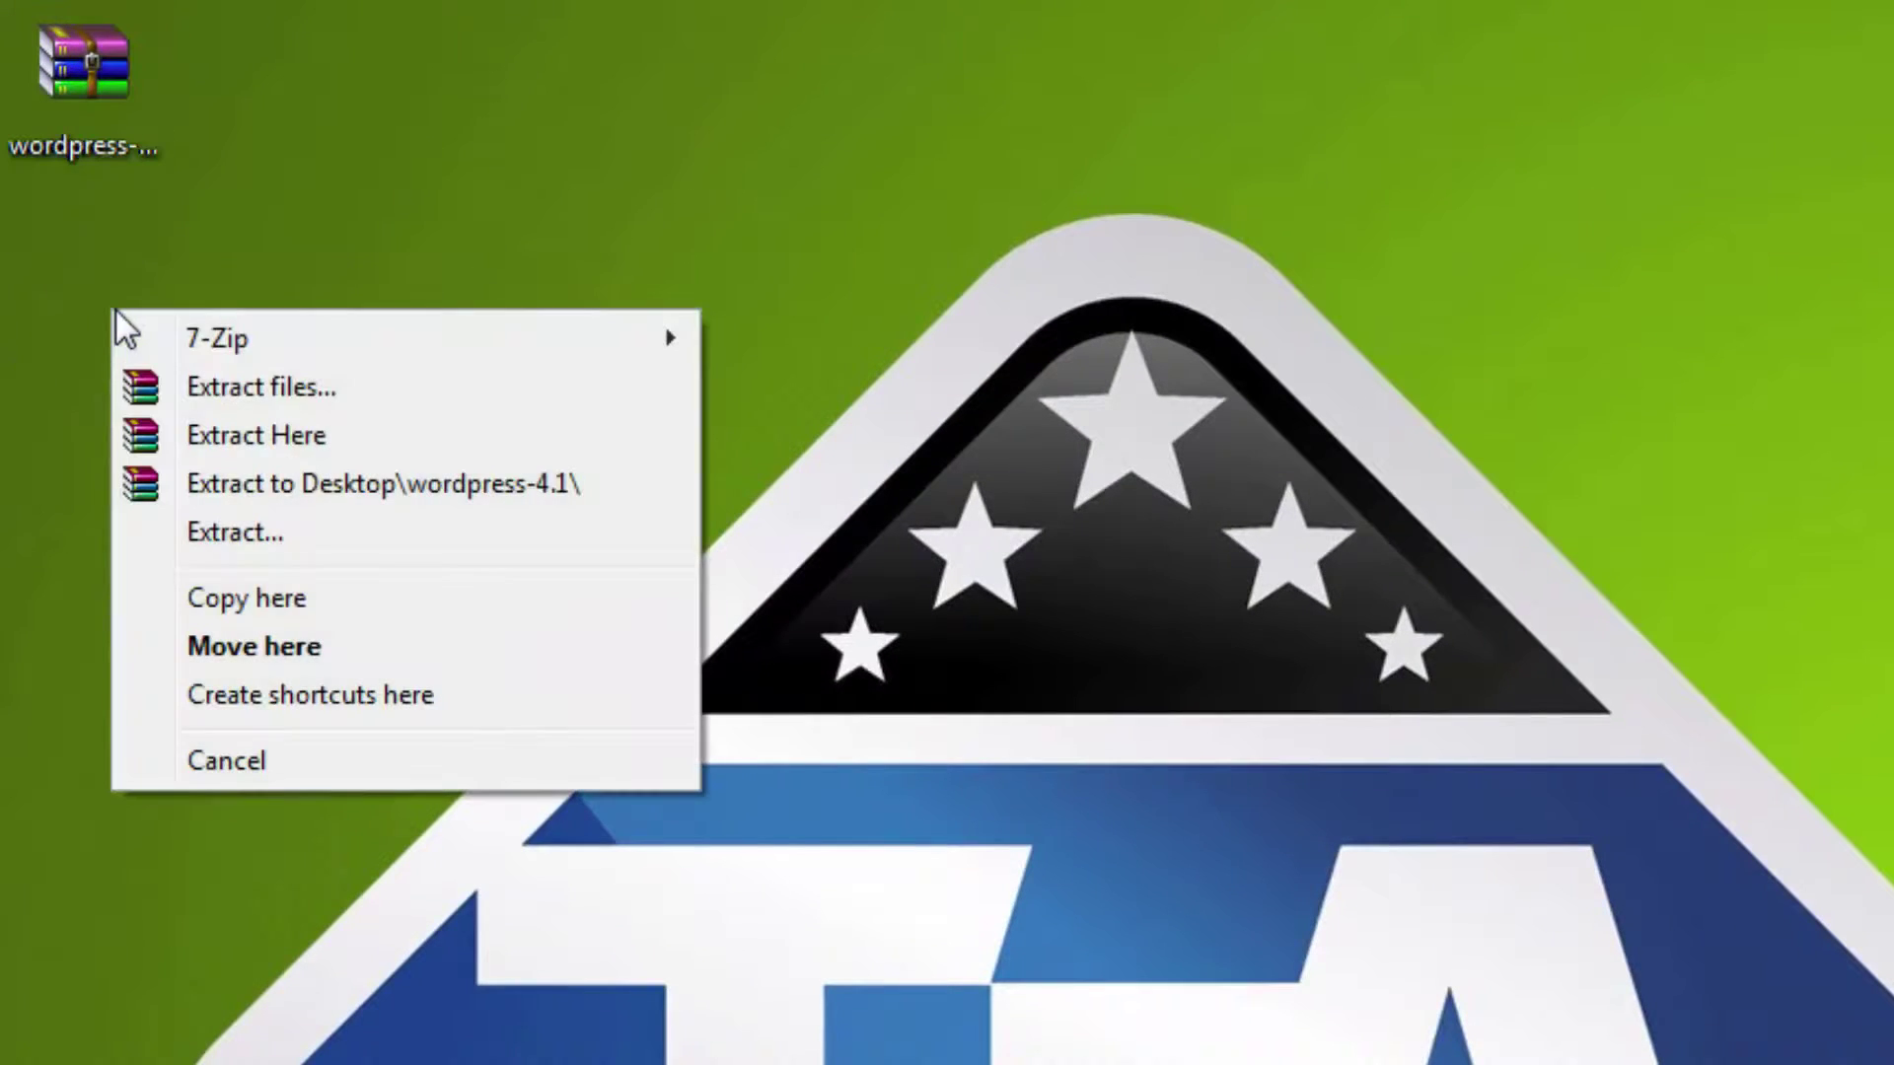
click(300, 477)
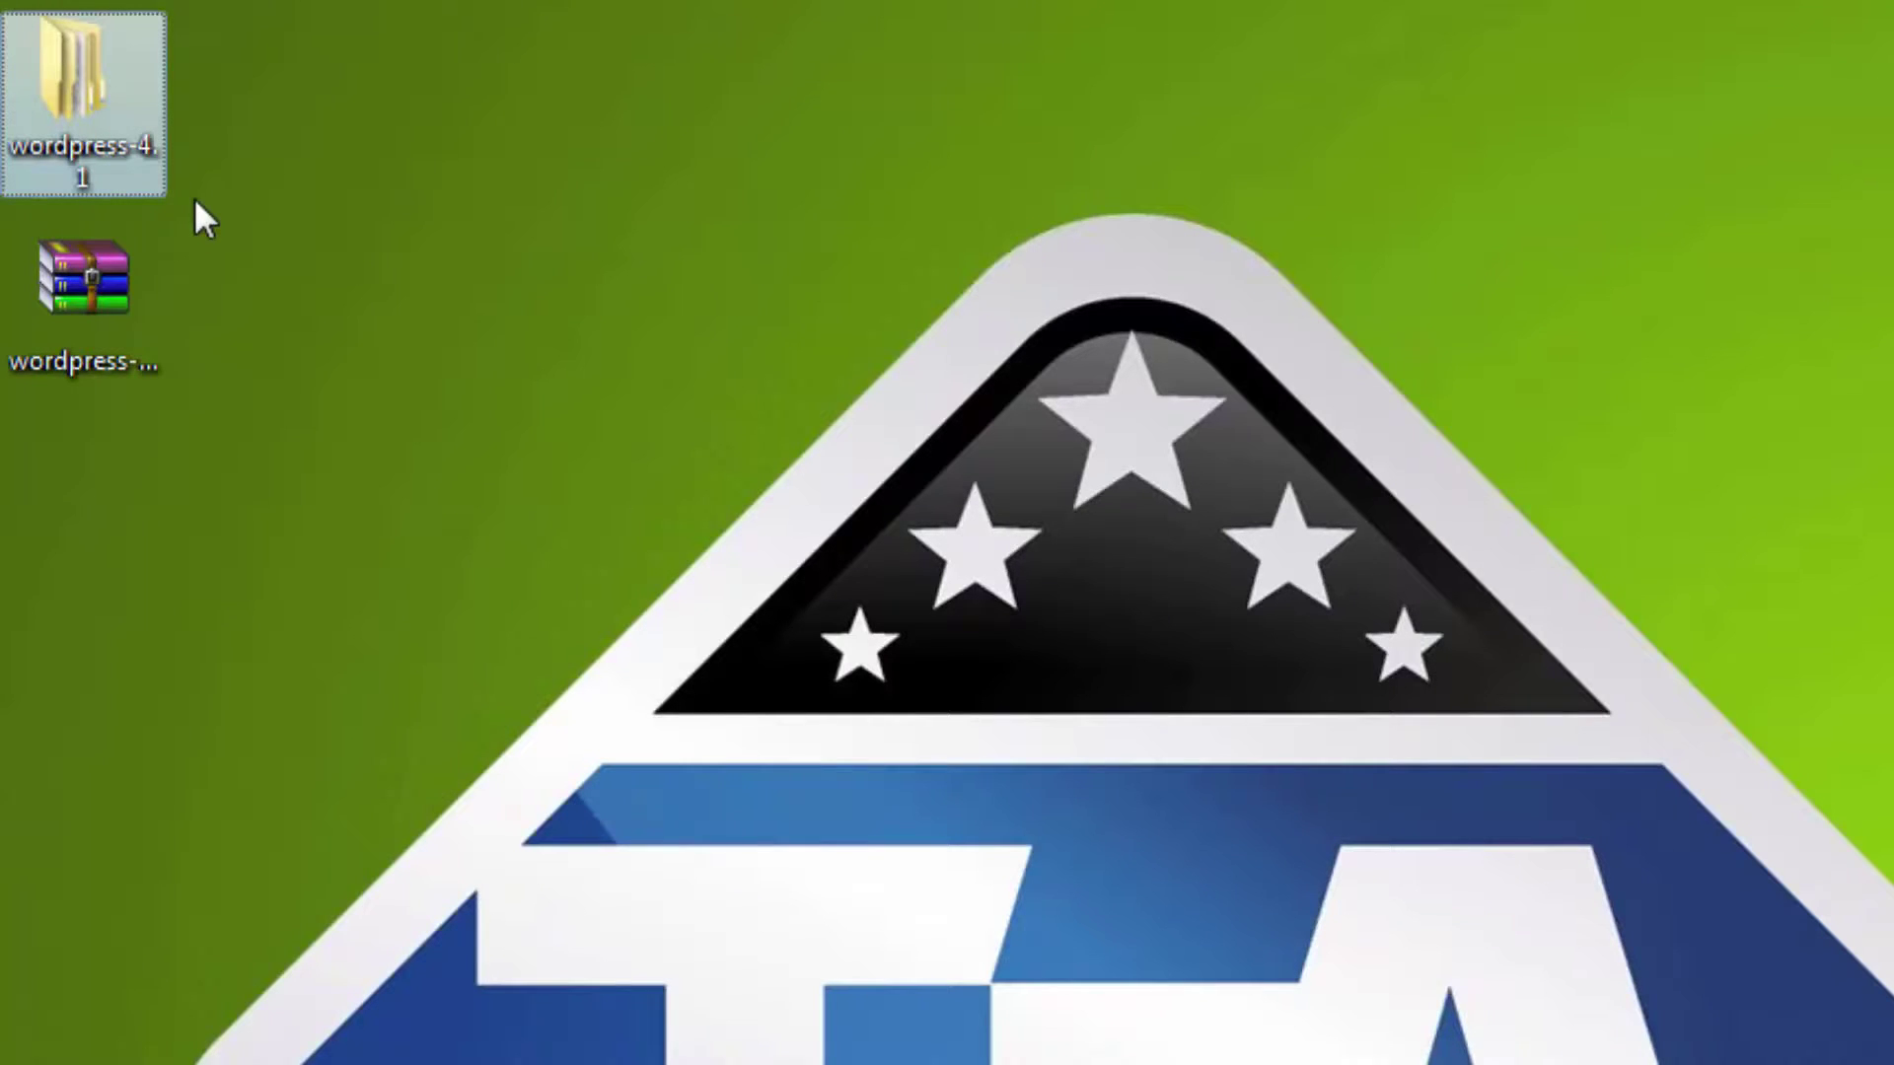
- Rename wp-config-sample.php to wp-config.php in the wordpress folder inside the extracted wordpress-4.1 folder
double_click(86, 106)
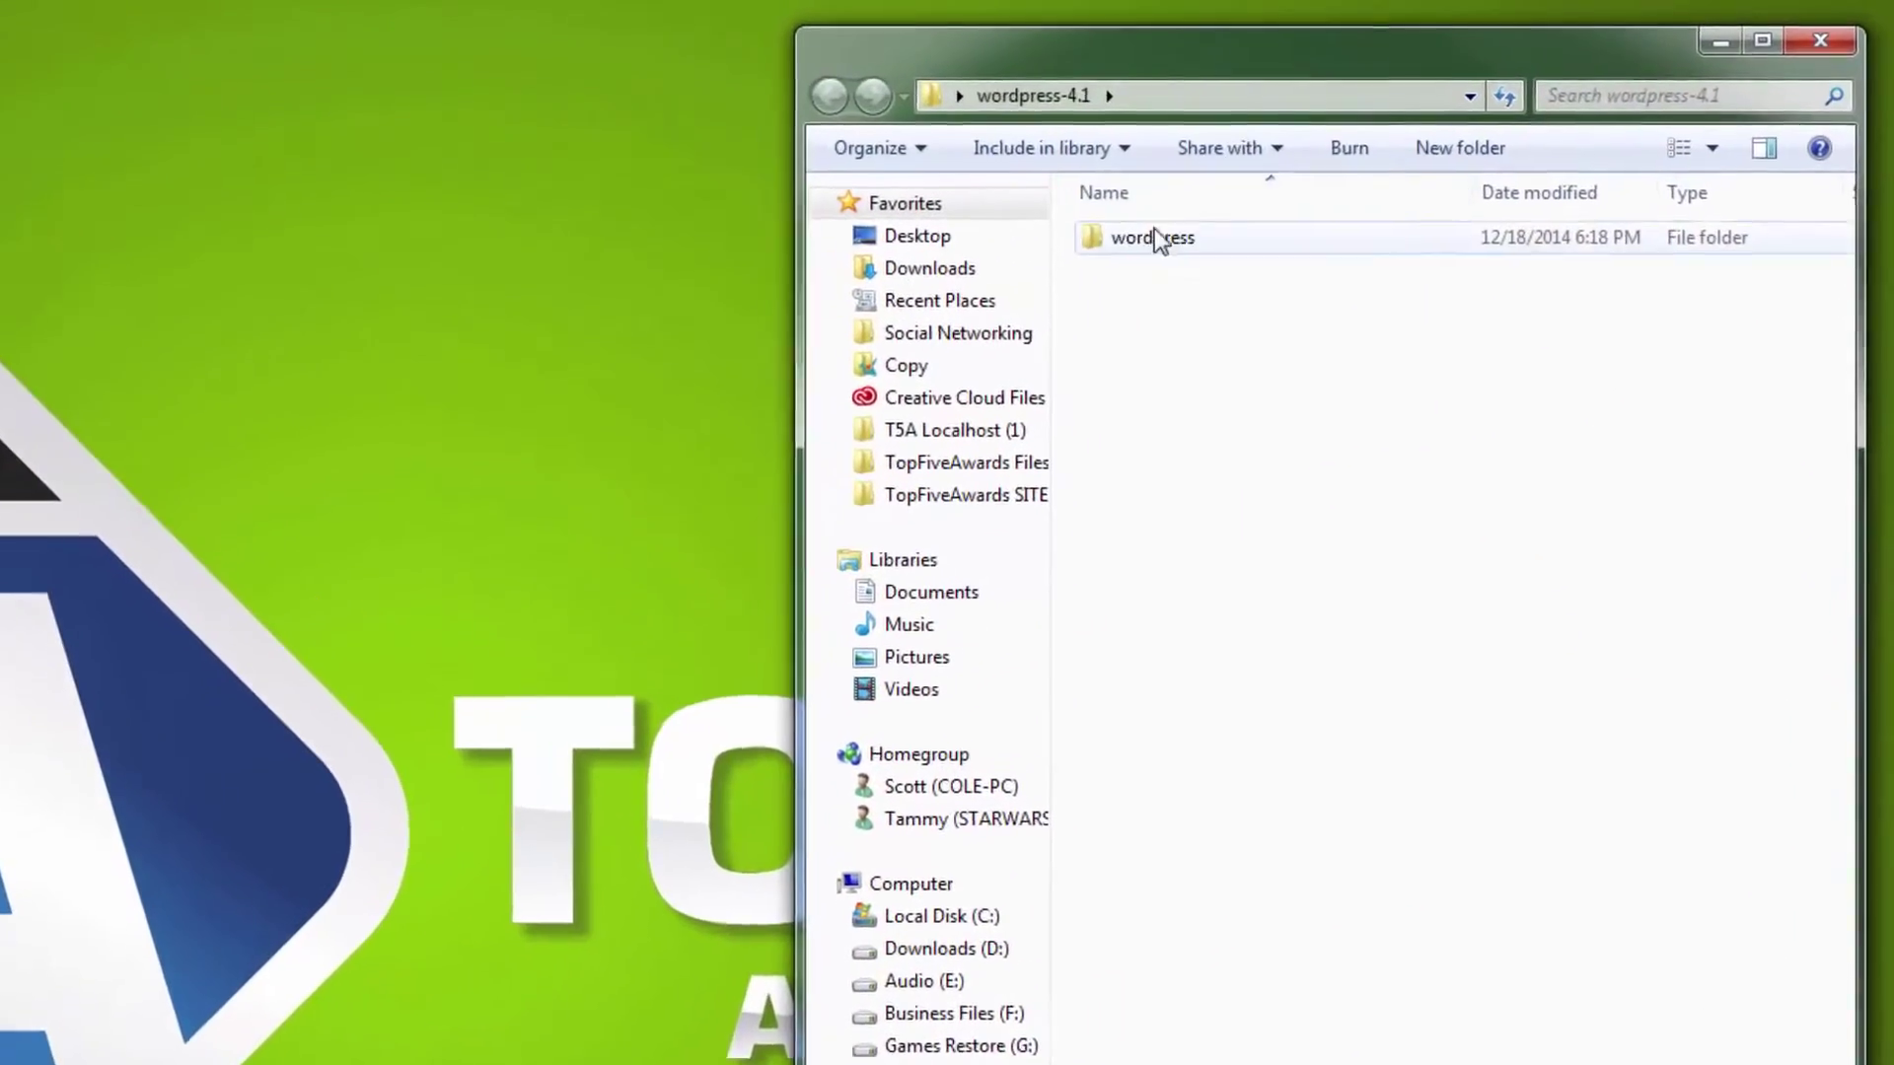
double_click(1154, 238)
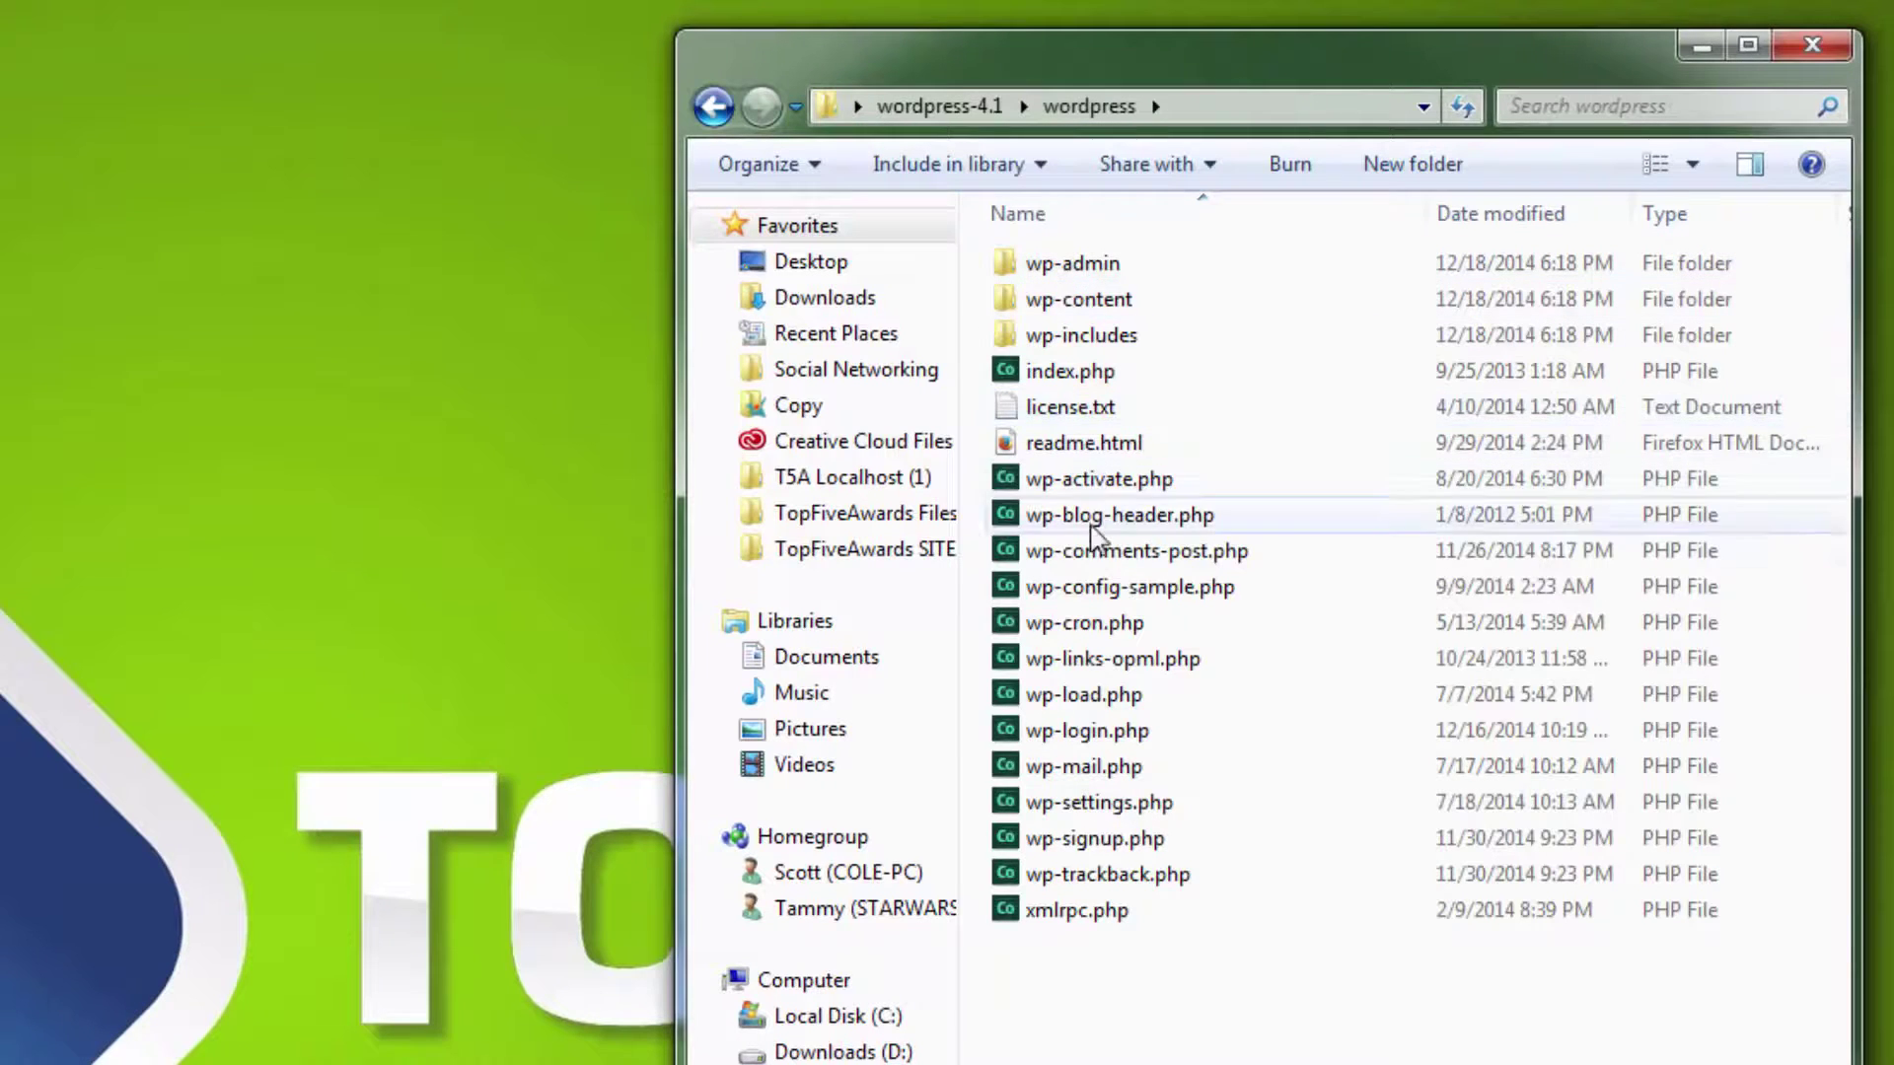
click(1096, 590)
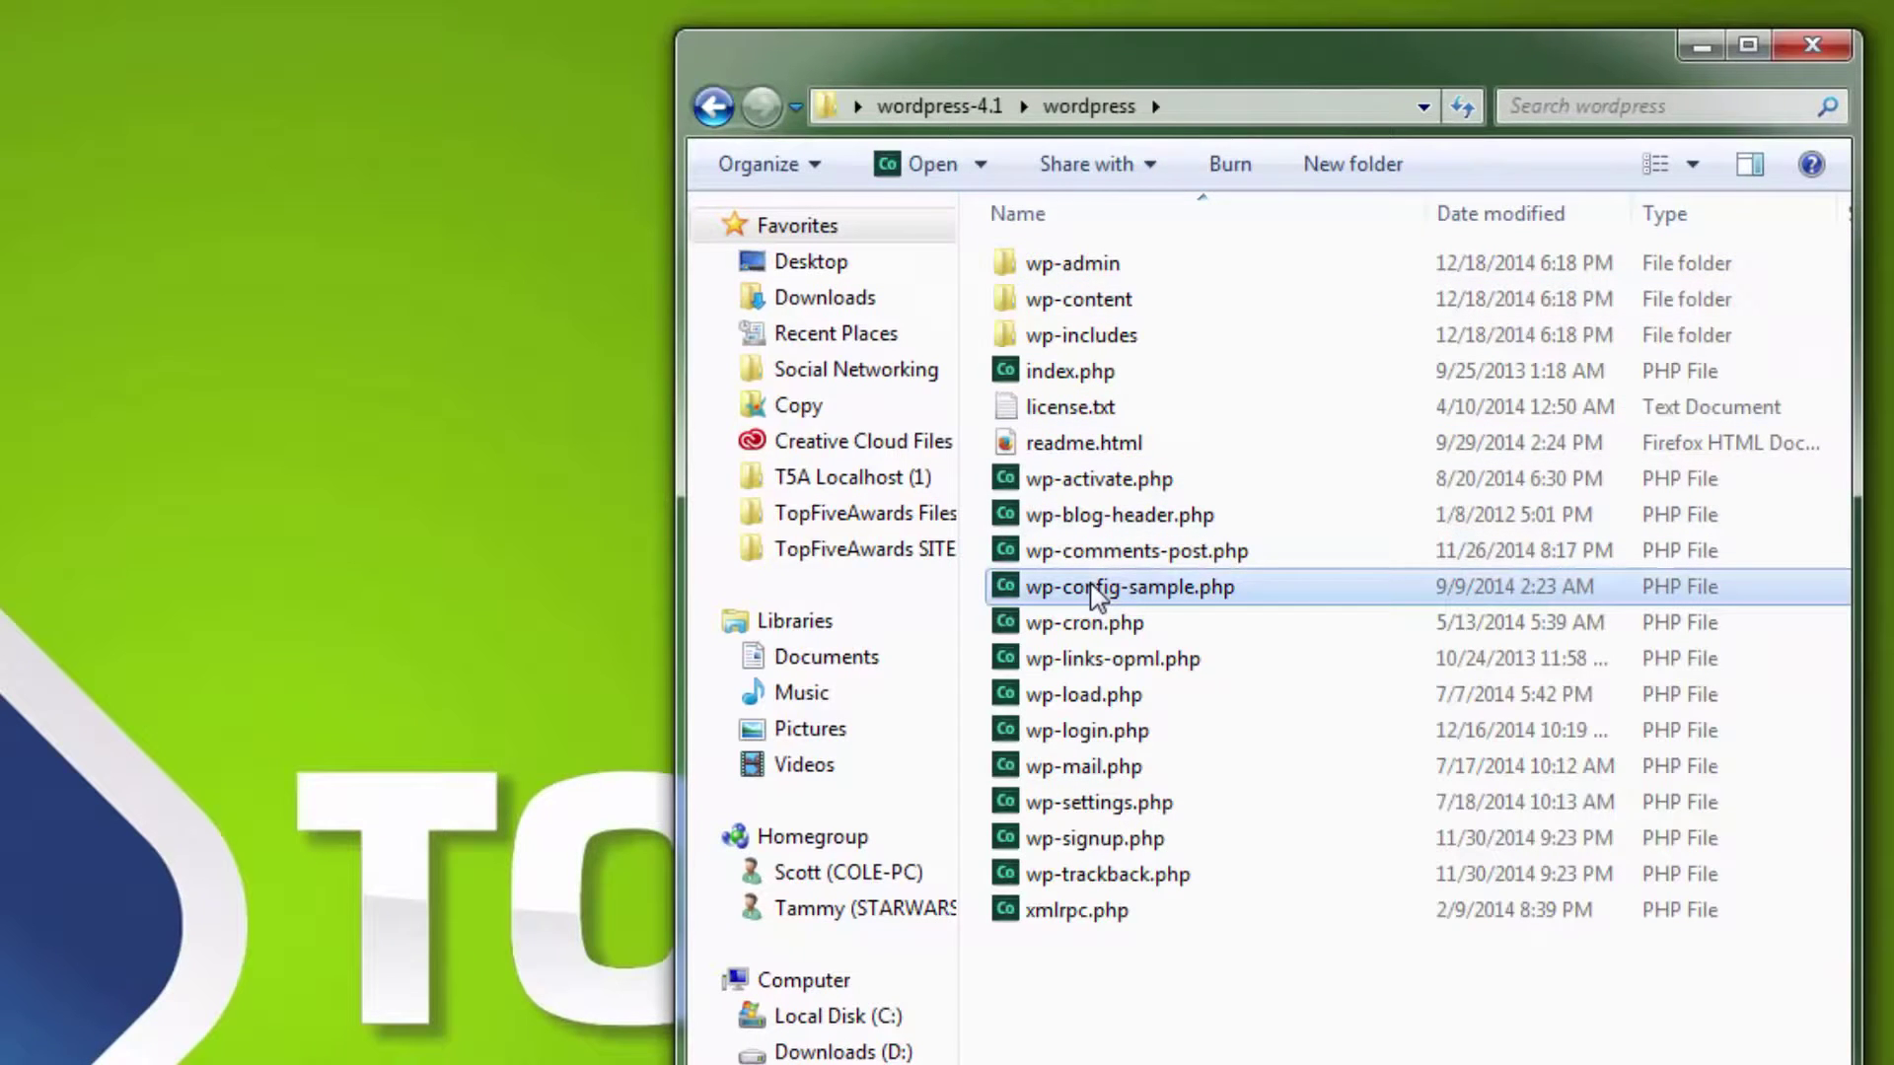
click(1092, 584)
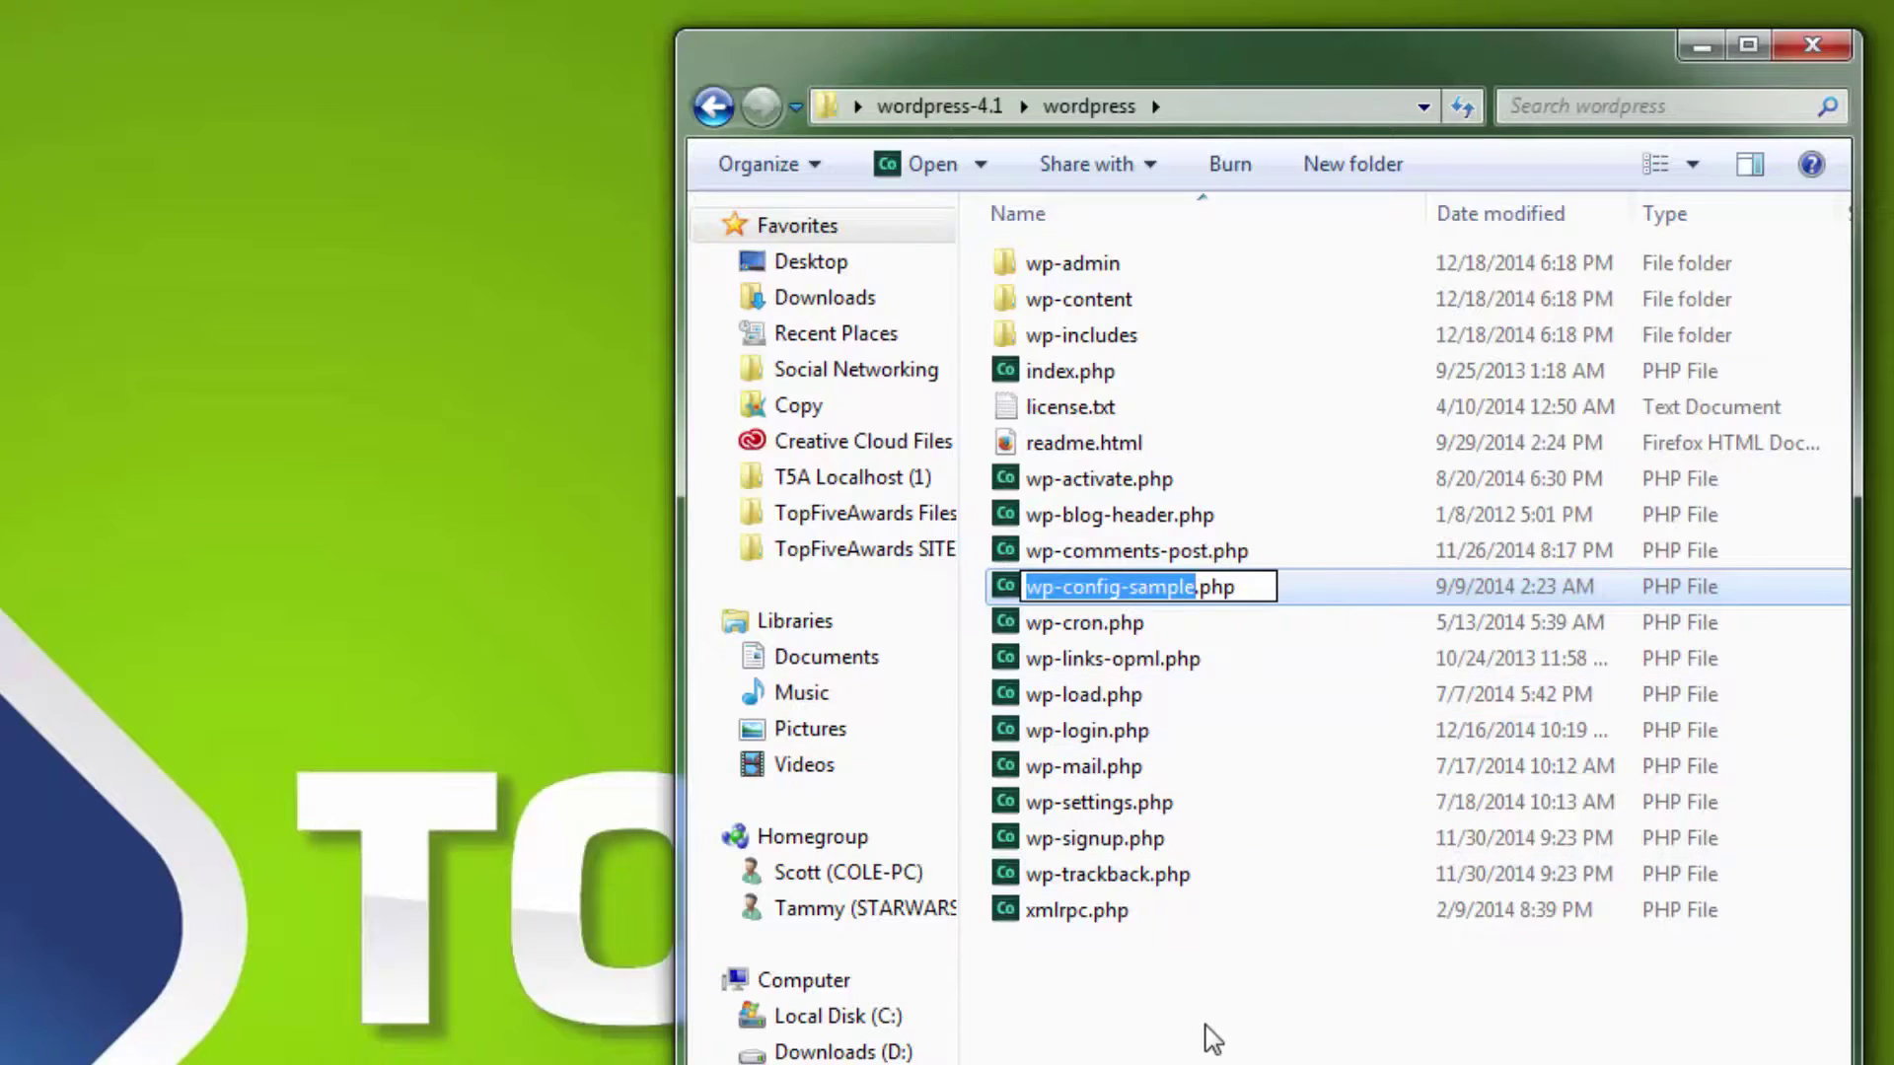
click(1209, 590)
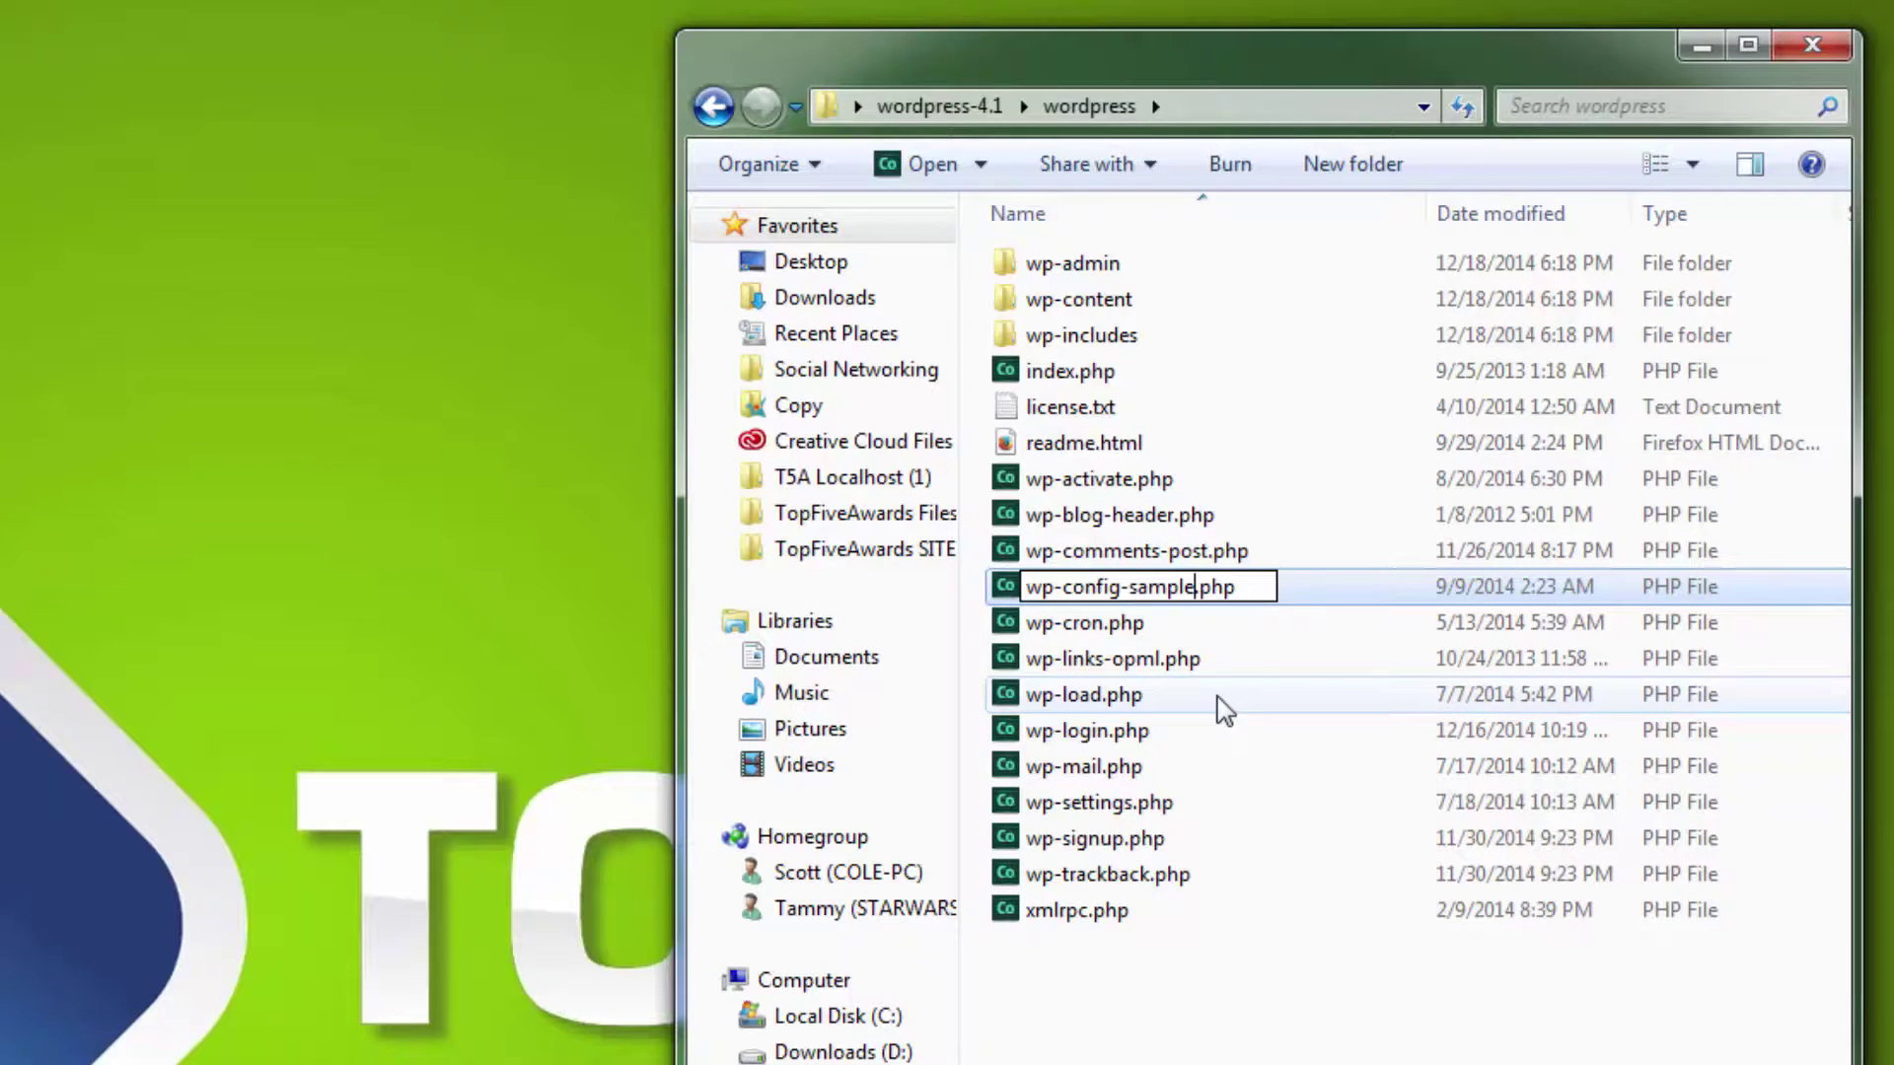
key(BackSpace)
key(BackSpace)
key(BackSpace)
key(BackSpace)
key(BackSpace)
key(BackSpace)
key(BackSpace)
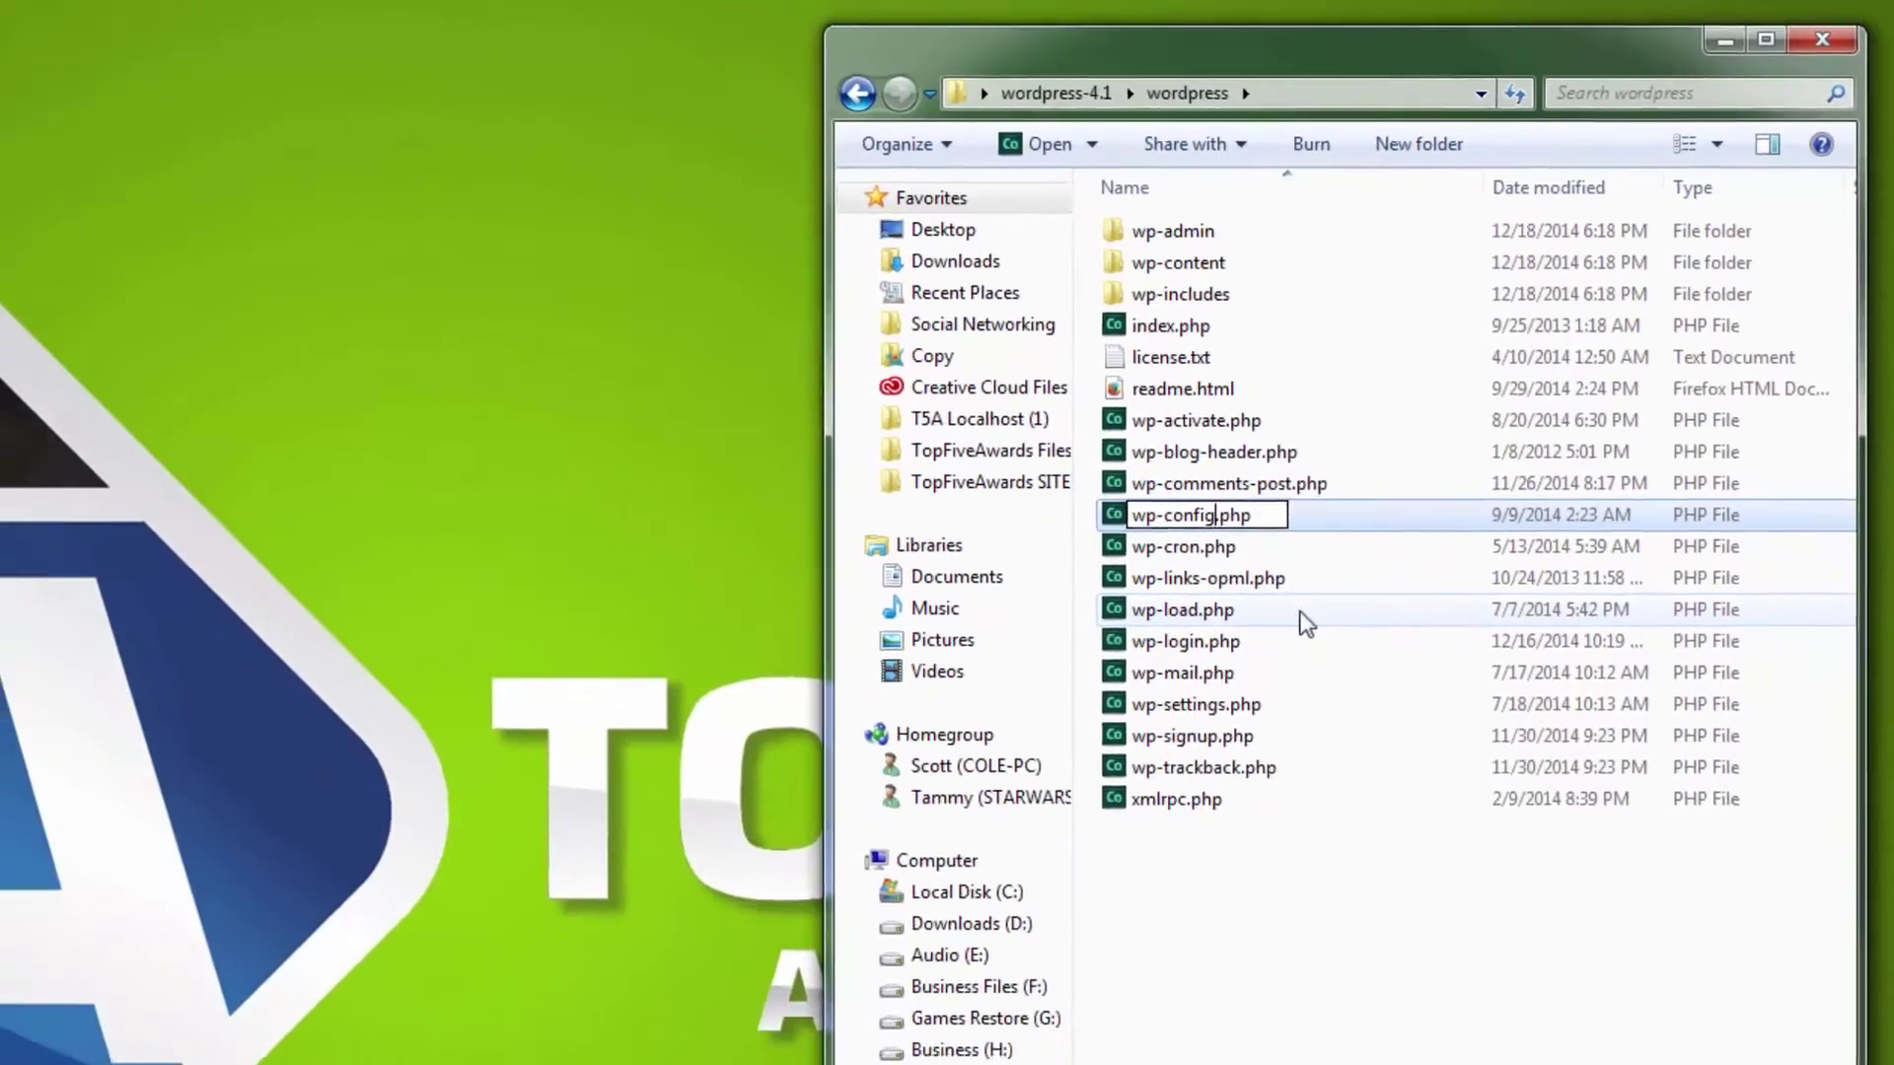
key(Return)
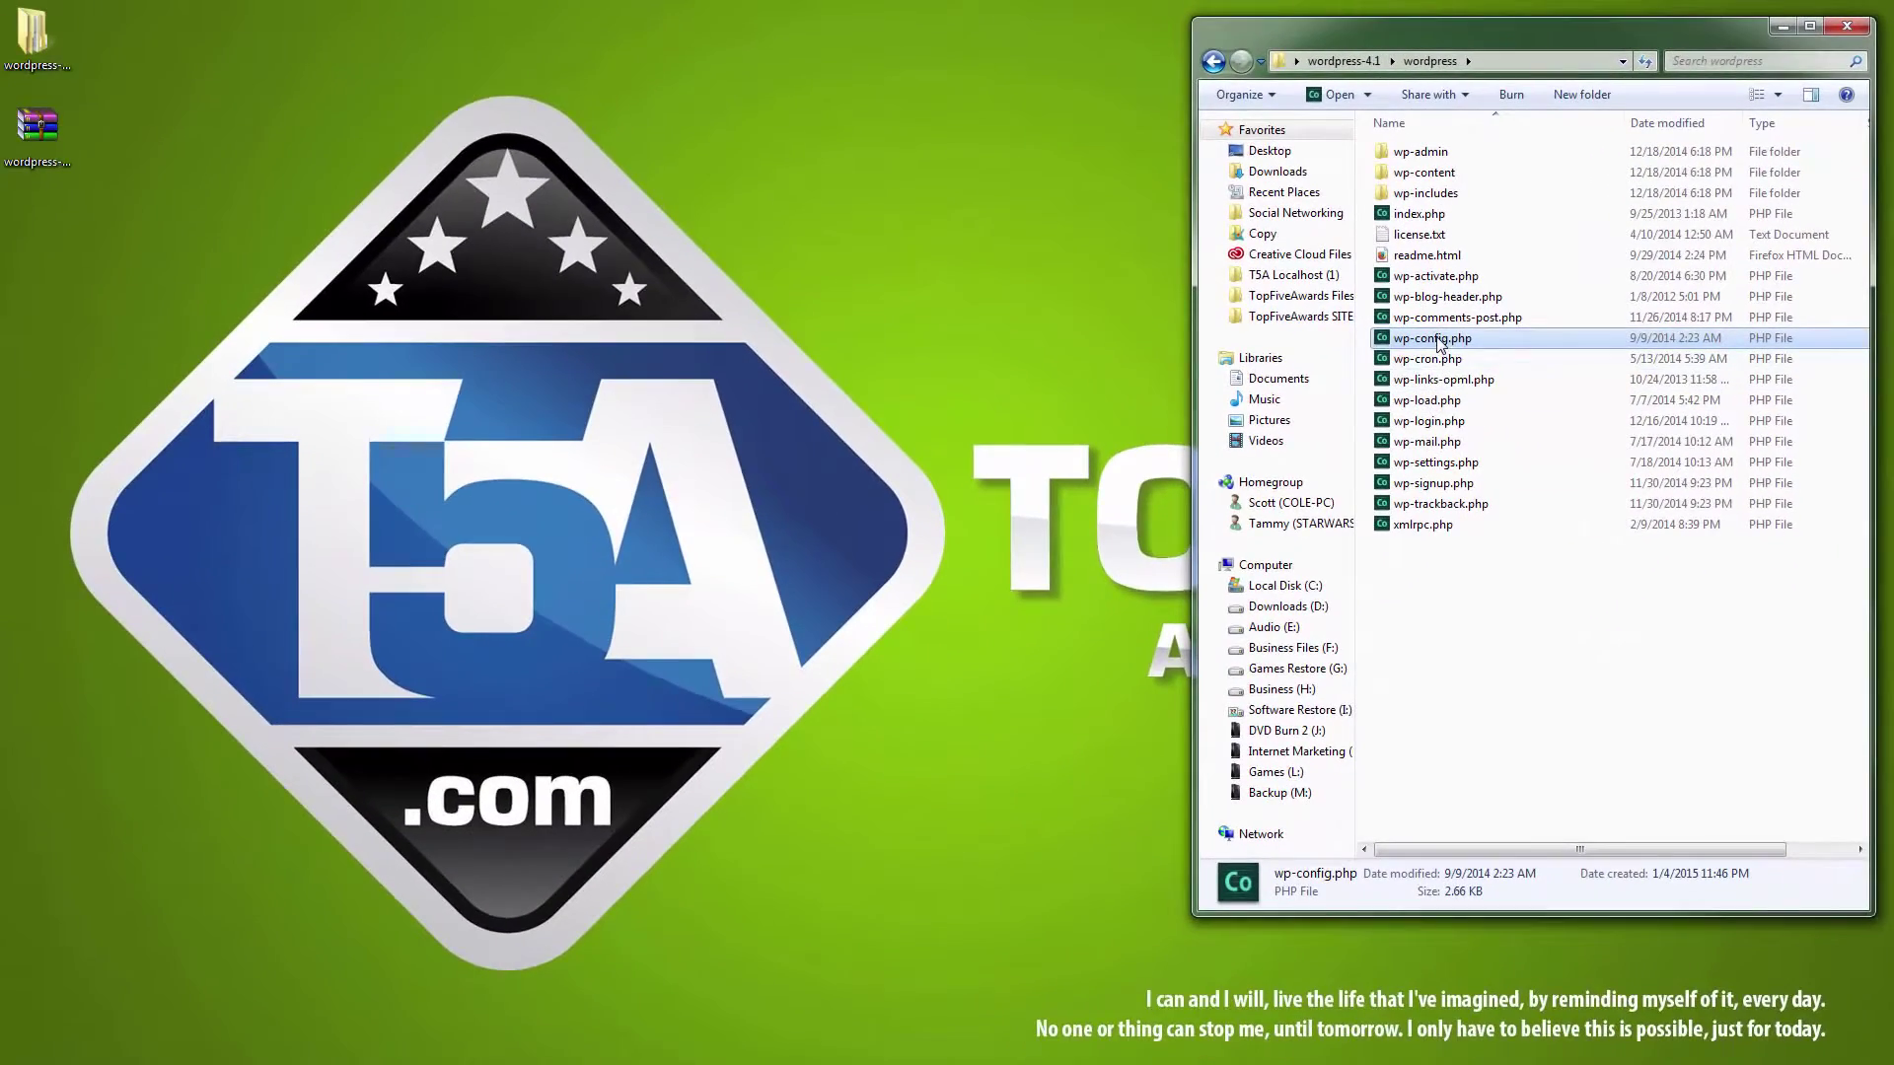
- Copy wp-config.php from the wordpress folder to the desktop and close the folder window
drag(1439, 343, 164, 245)
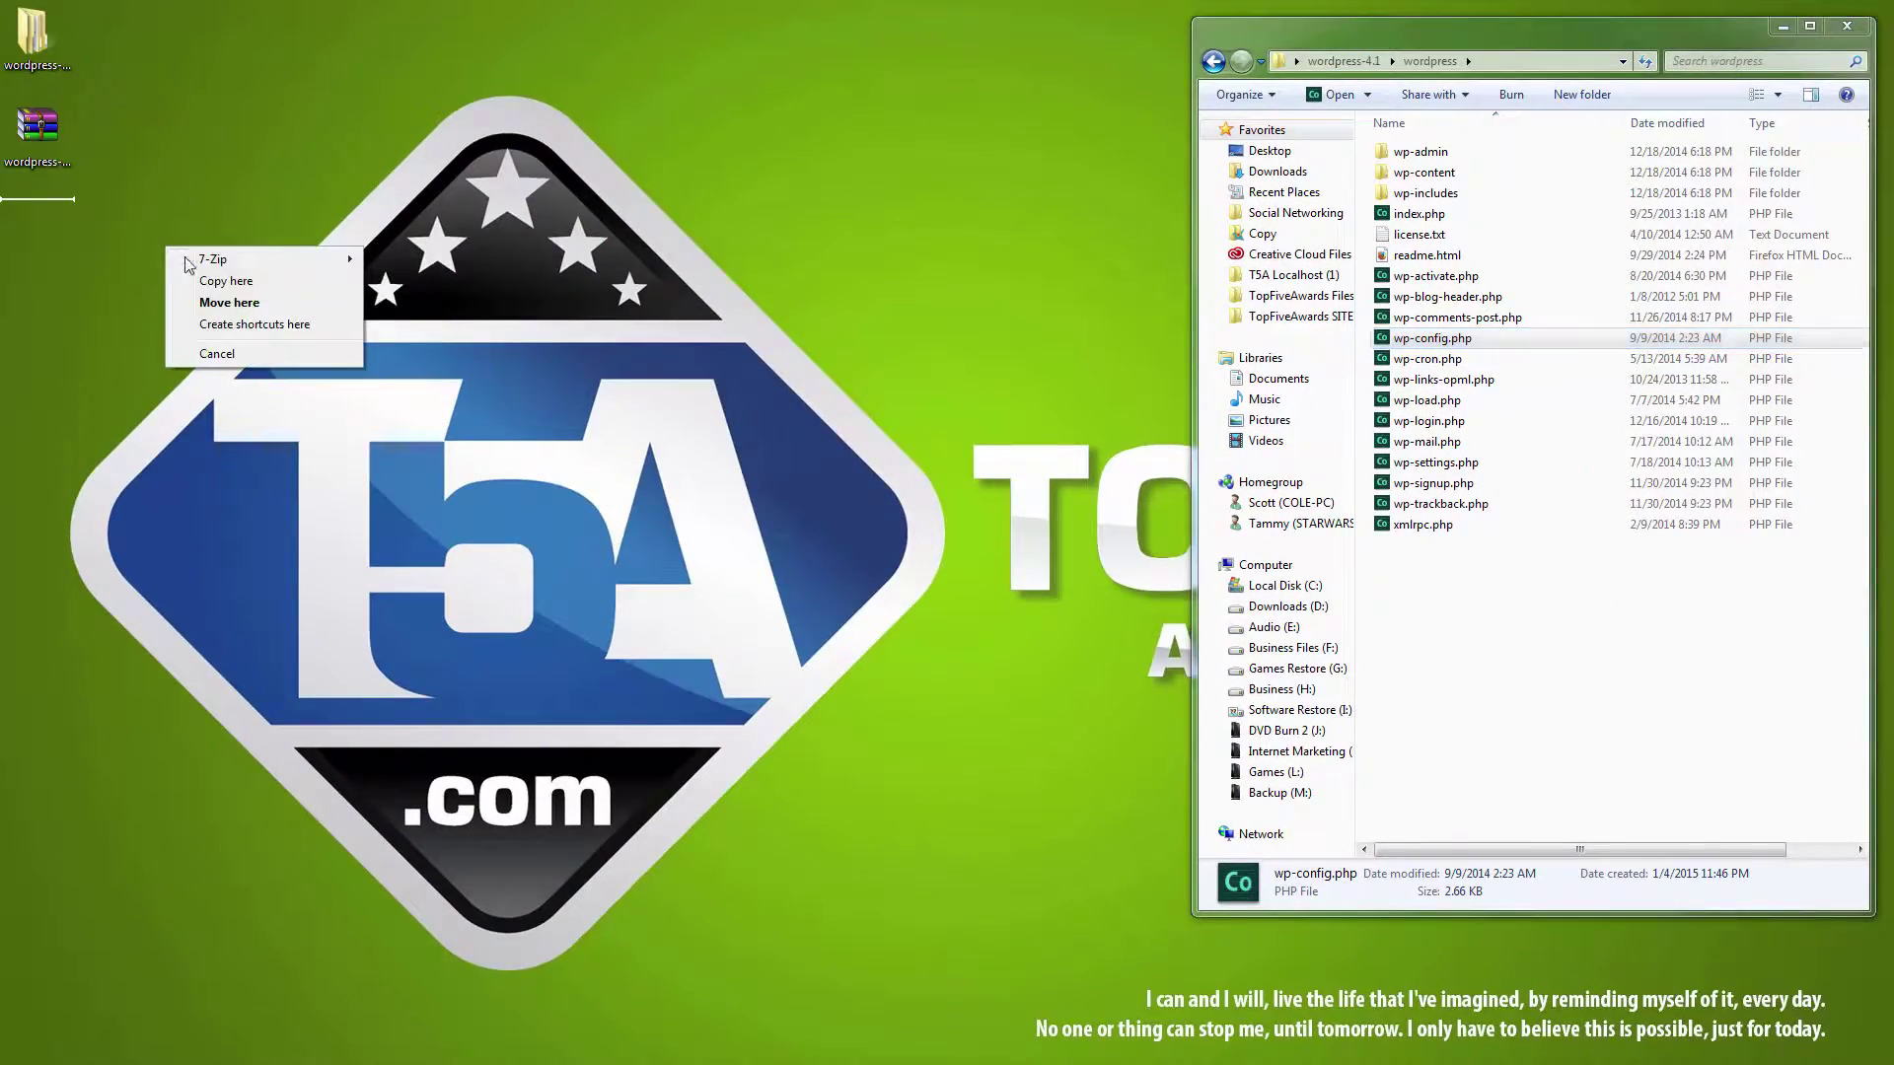
click(213, 279)
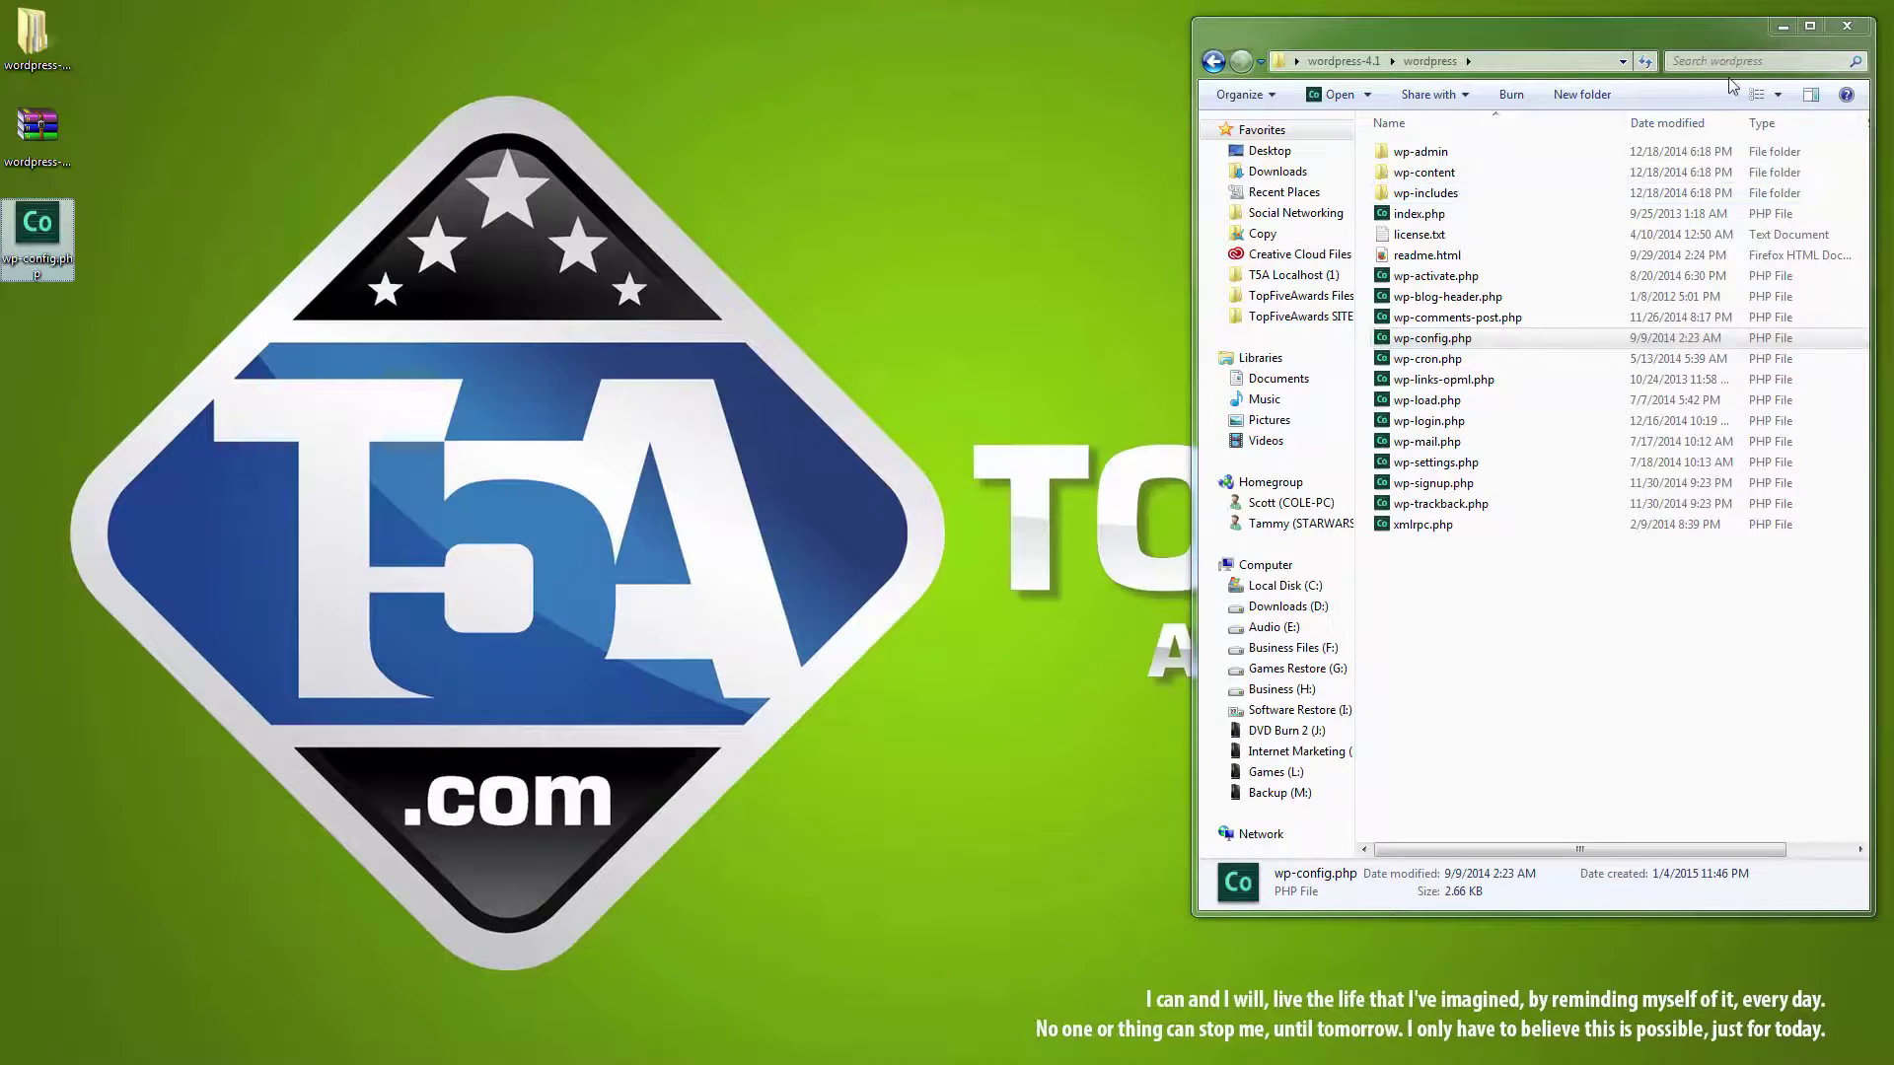
click(1849, 28)
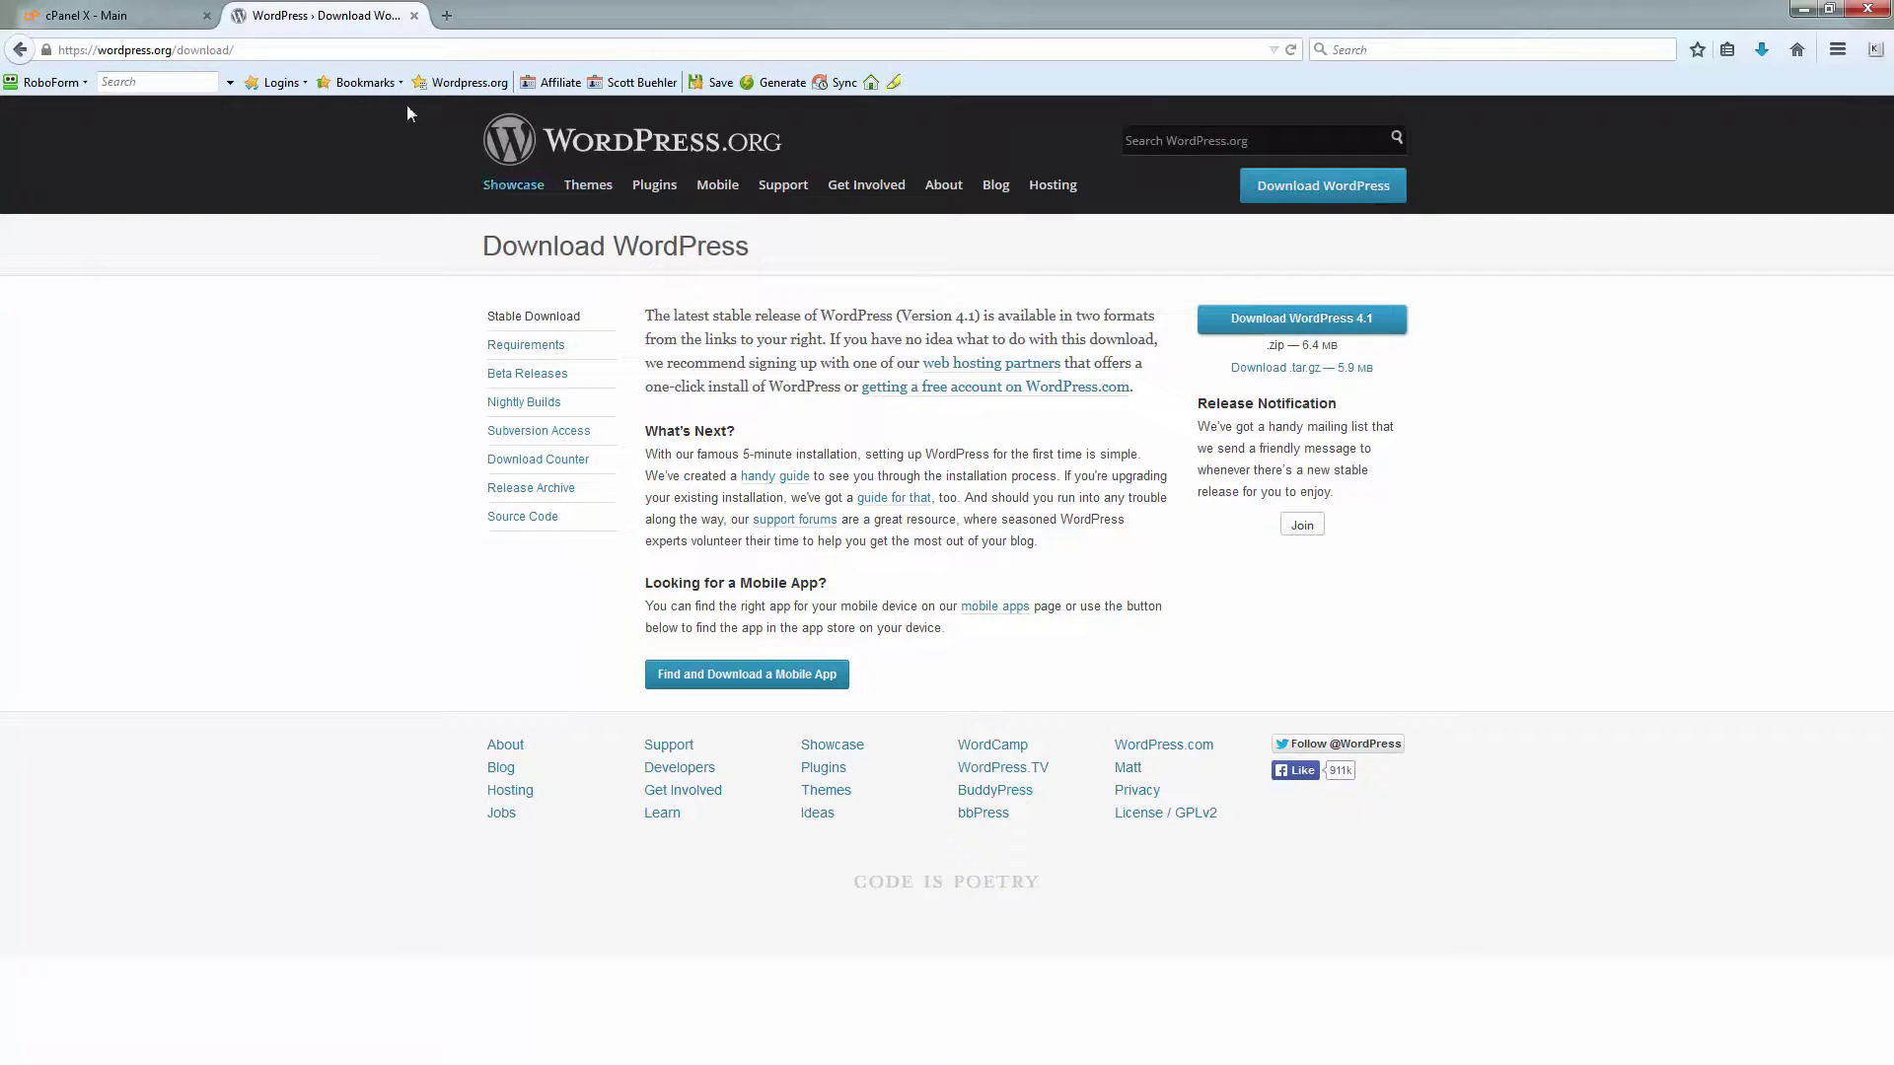
- Close the WordPress download page and open cPanel's File Manager at the Web Root (public_html/www) in a smaller, repositioned browser window
click(416, 16)
scroll(1036, 691, down, 2)
click(1036, 726)
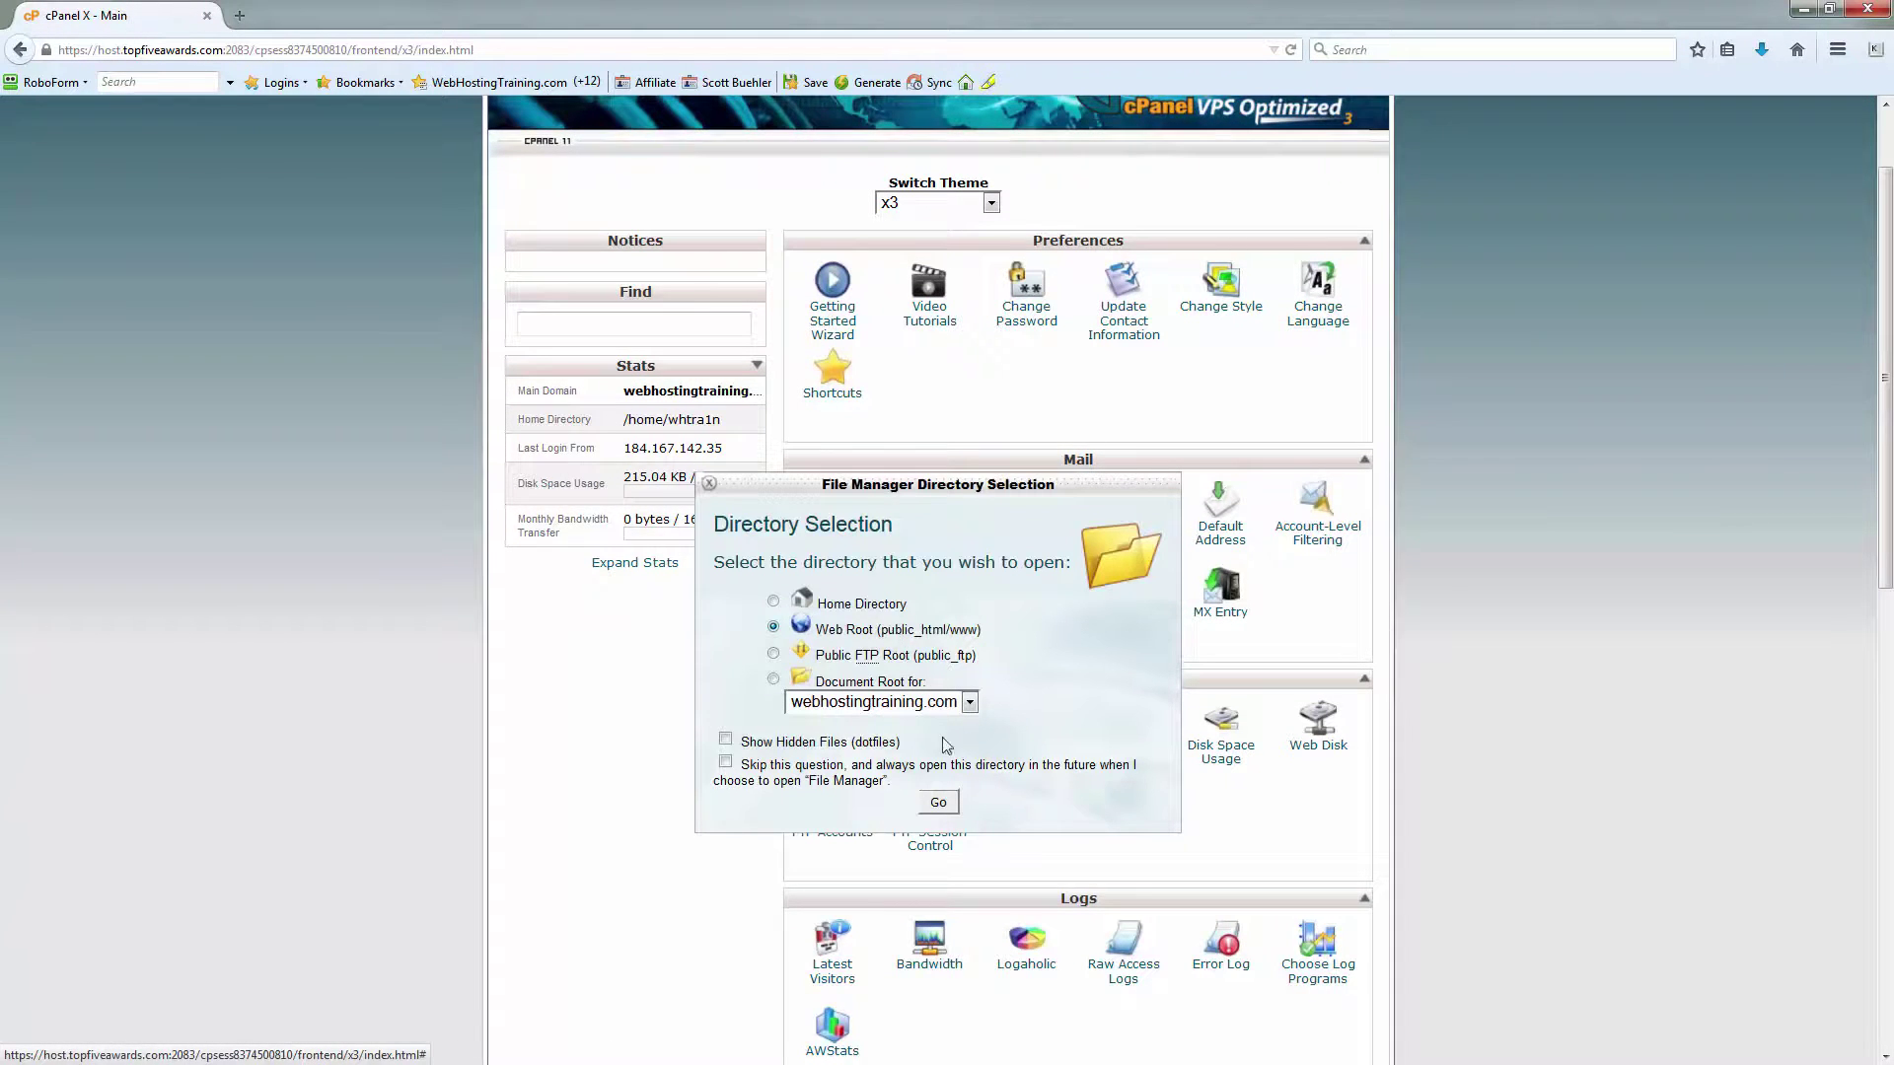
click(942, 803)
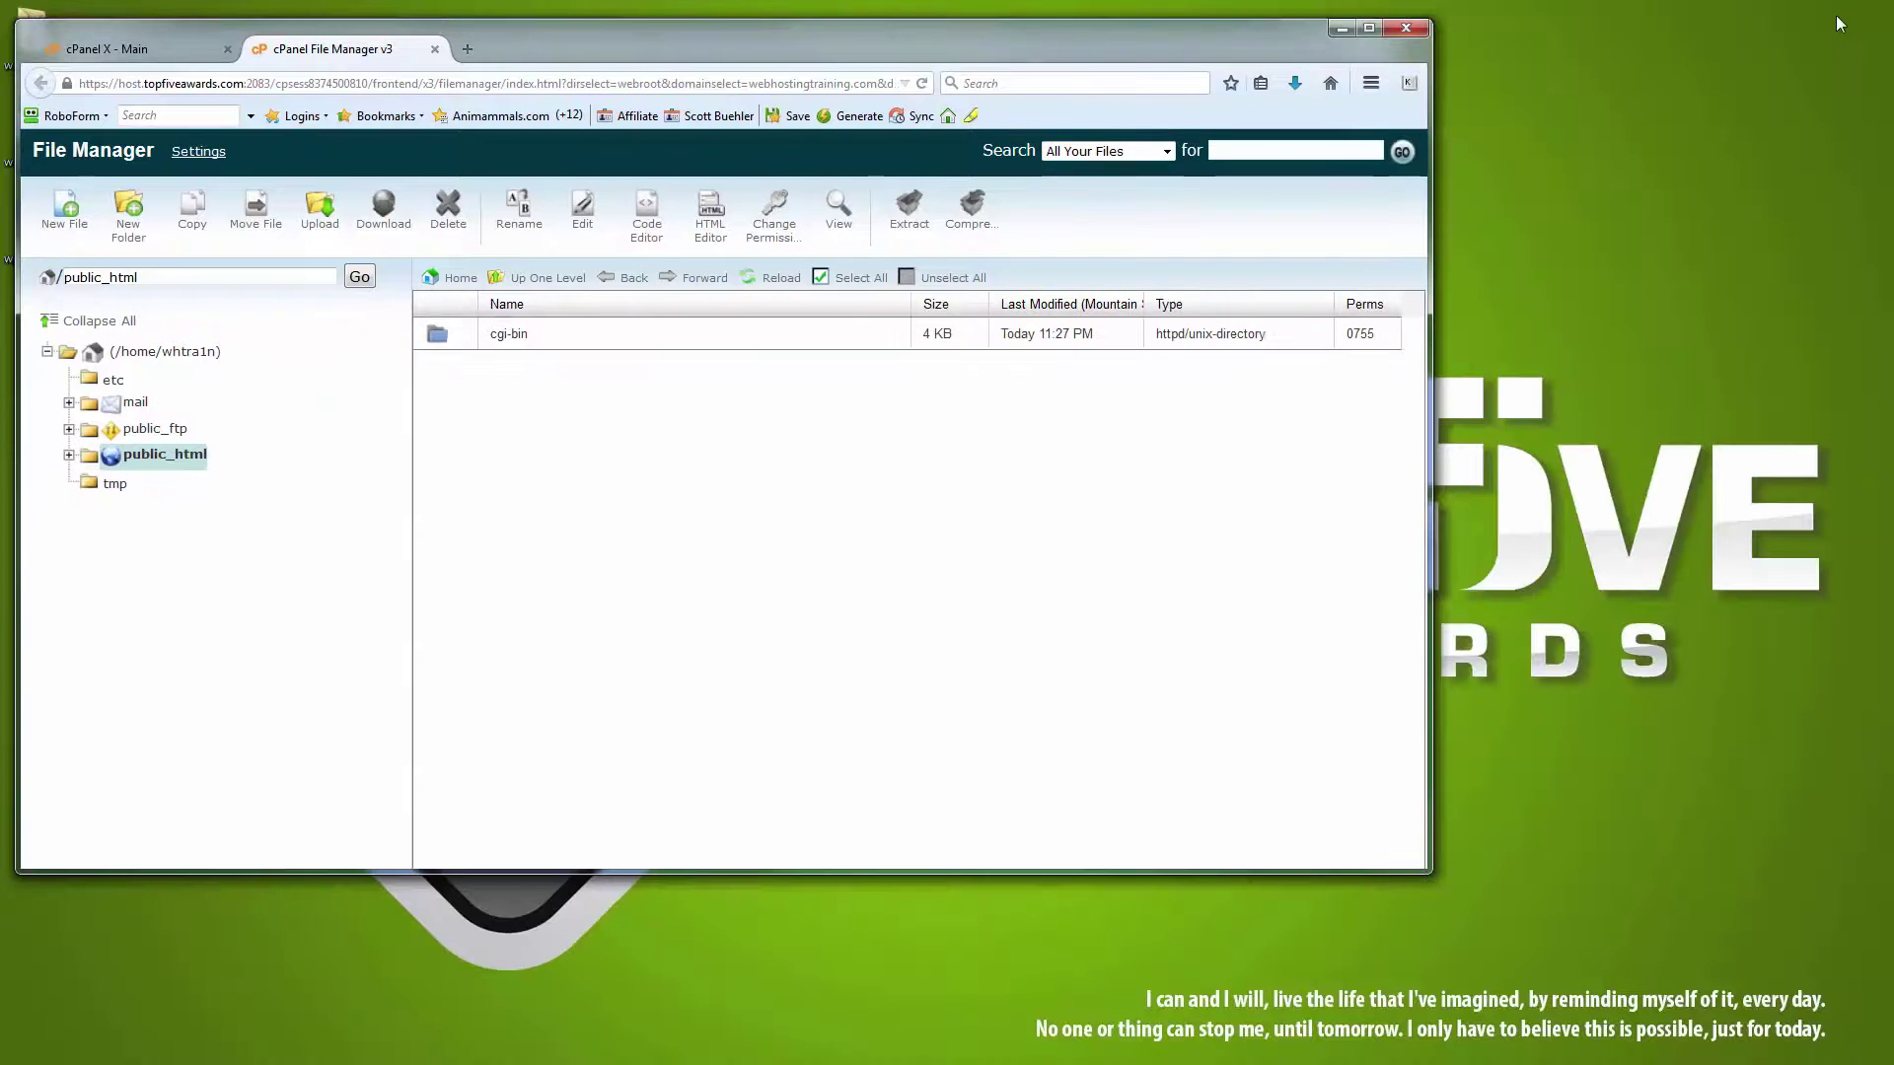
click(1833, 12)
drag(957, 38, 1367, 29)
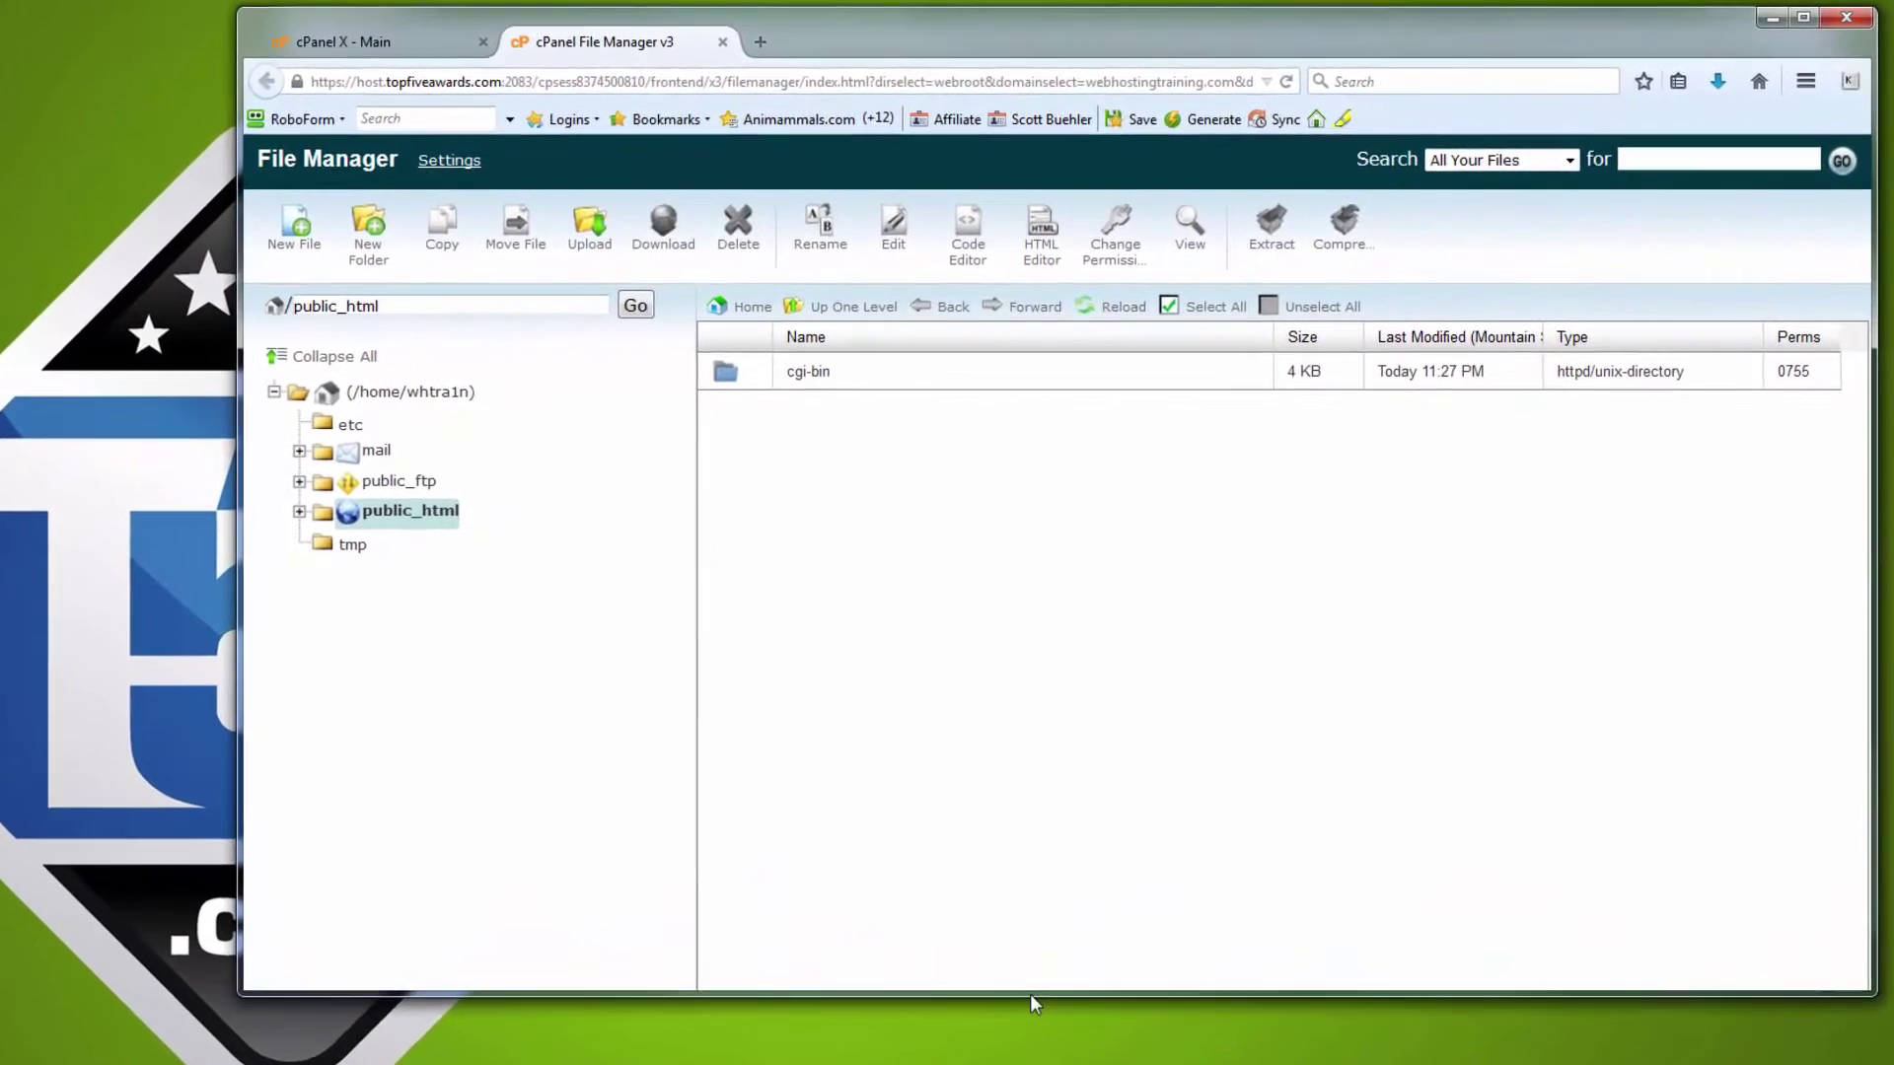
- Upload wordpress-4.1.zip from the Desktop to public_html, close the upload page and refresh the file list
click(517, 243)
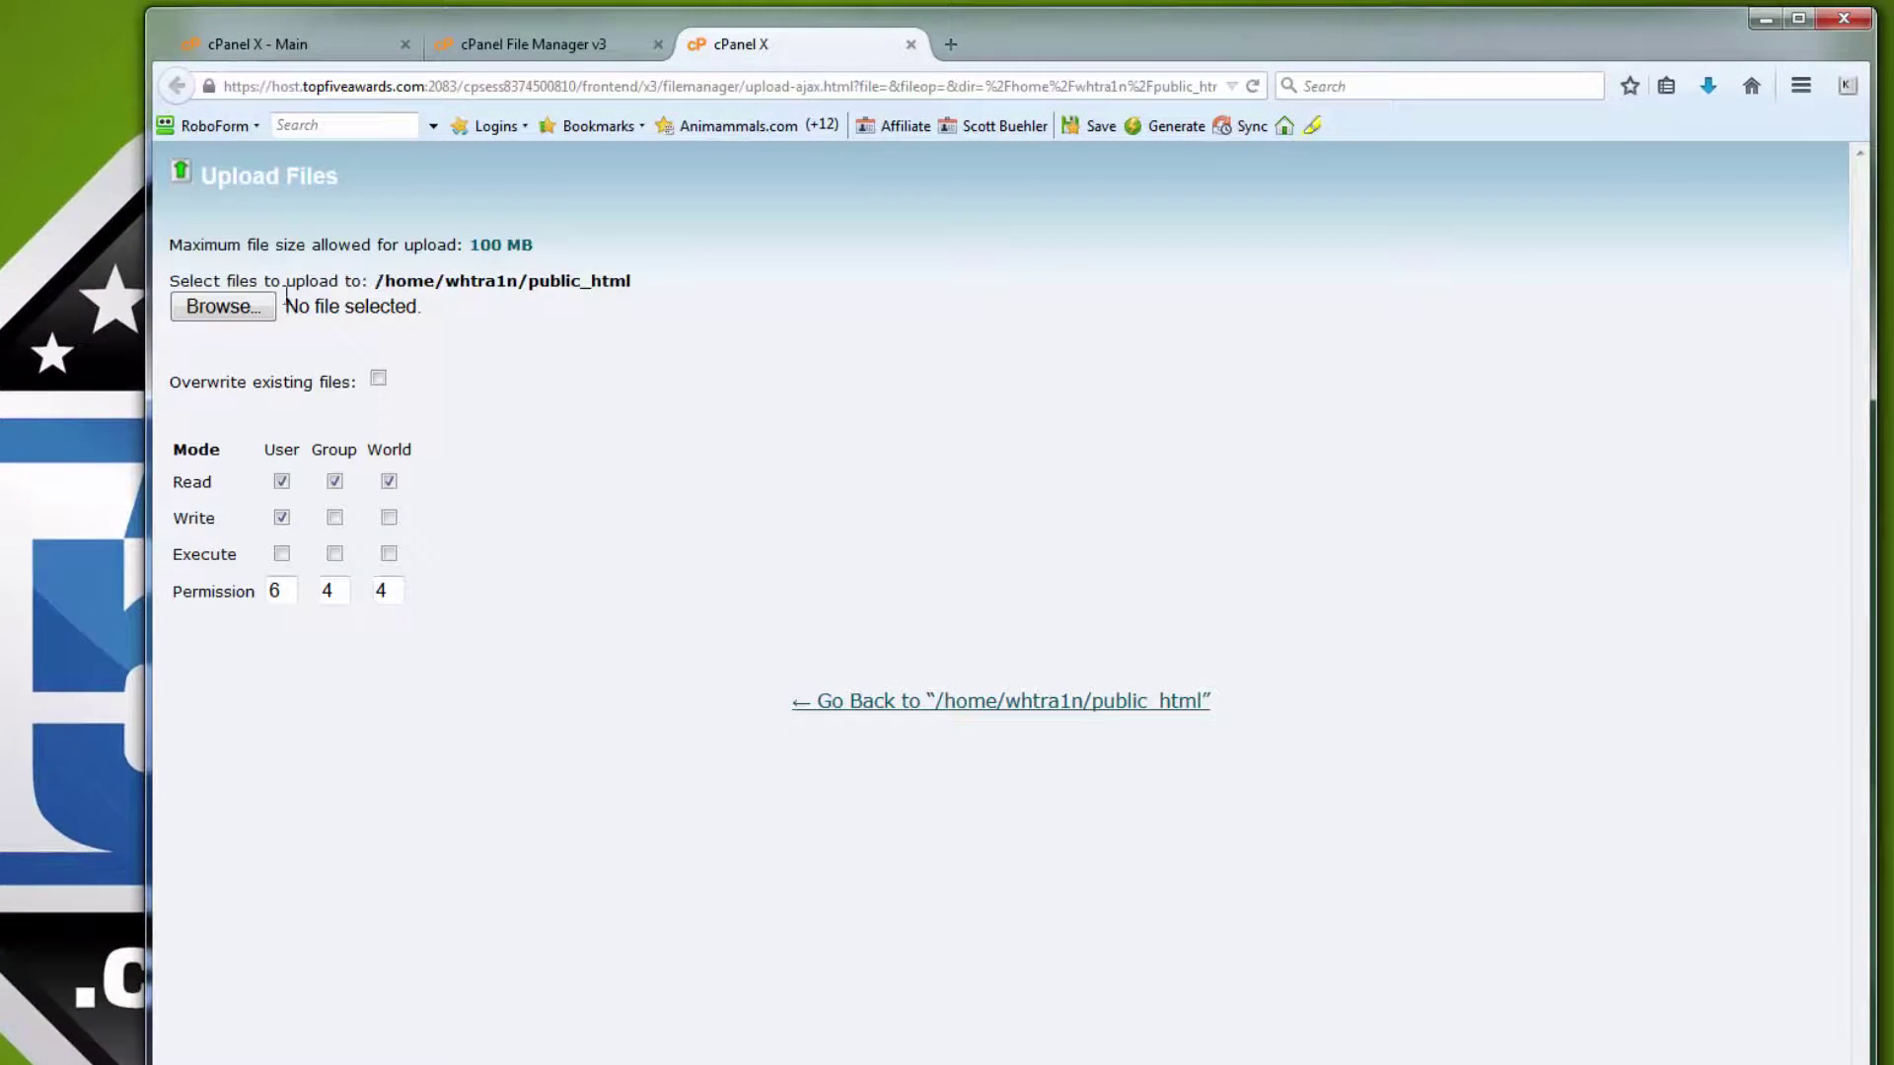
click(266, 314)
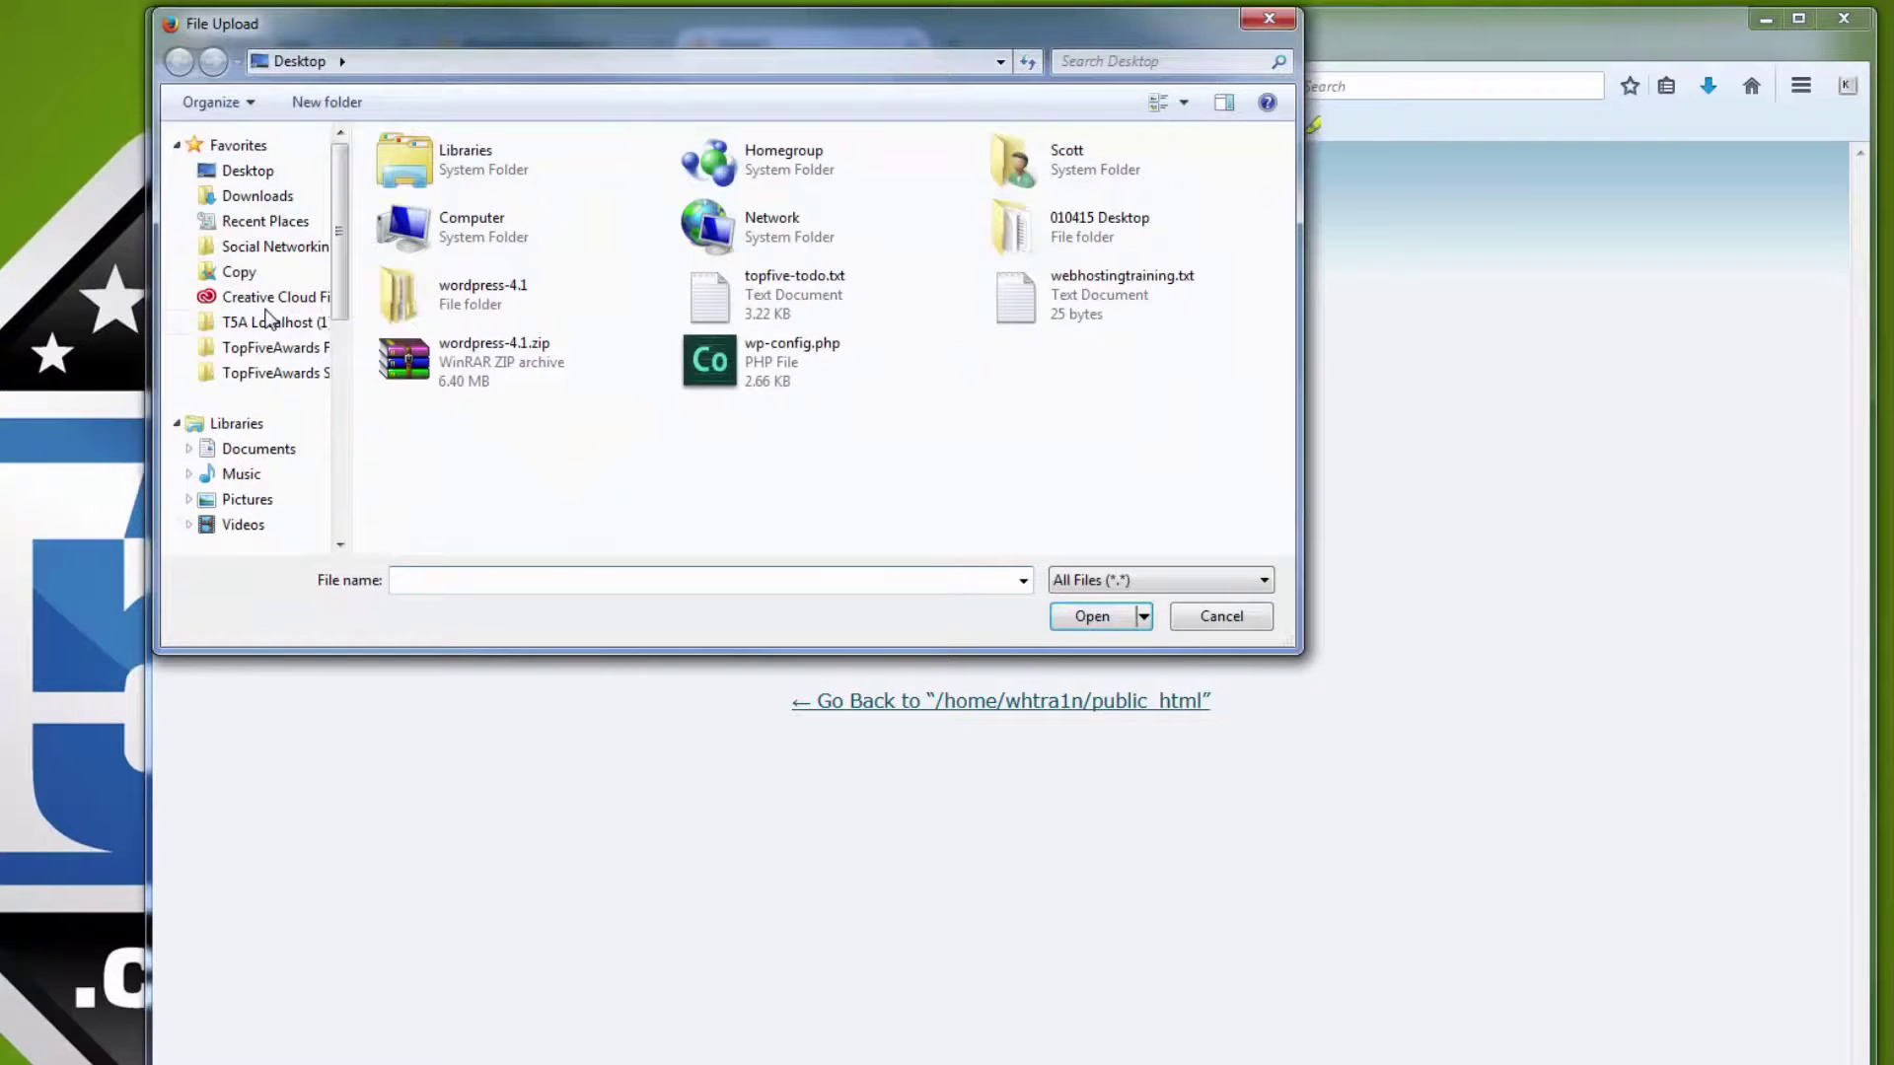
click(494, 363)
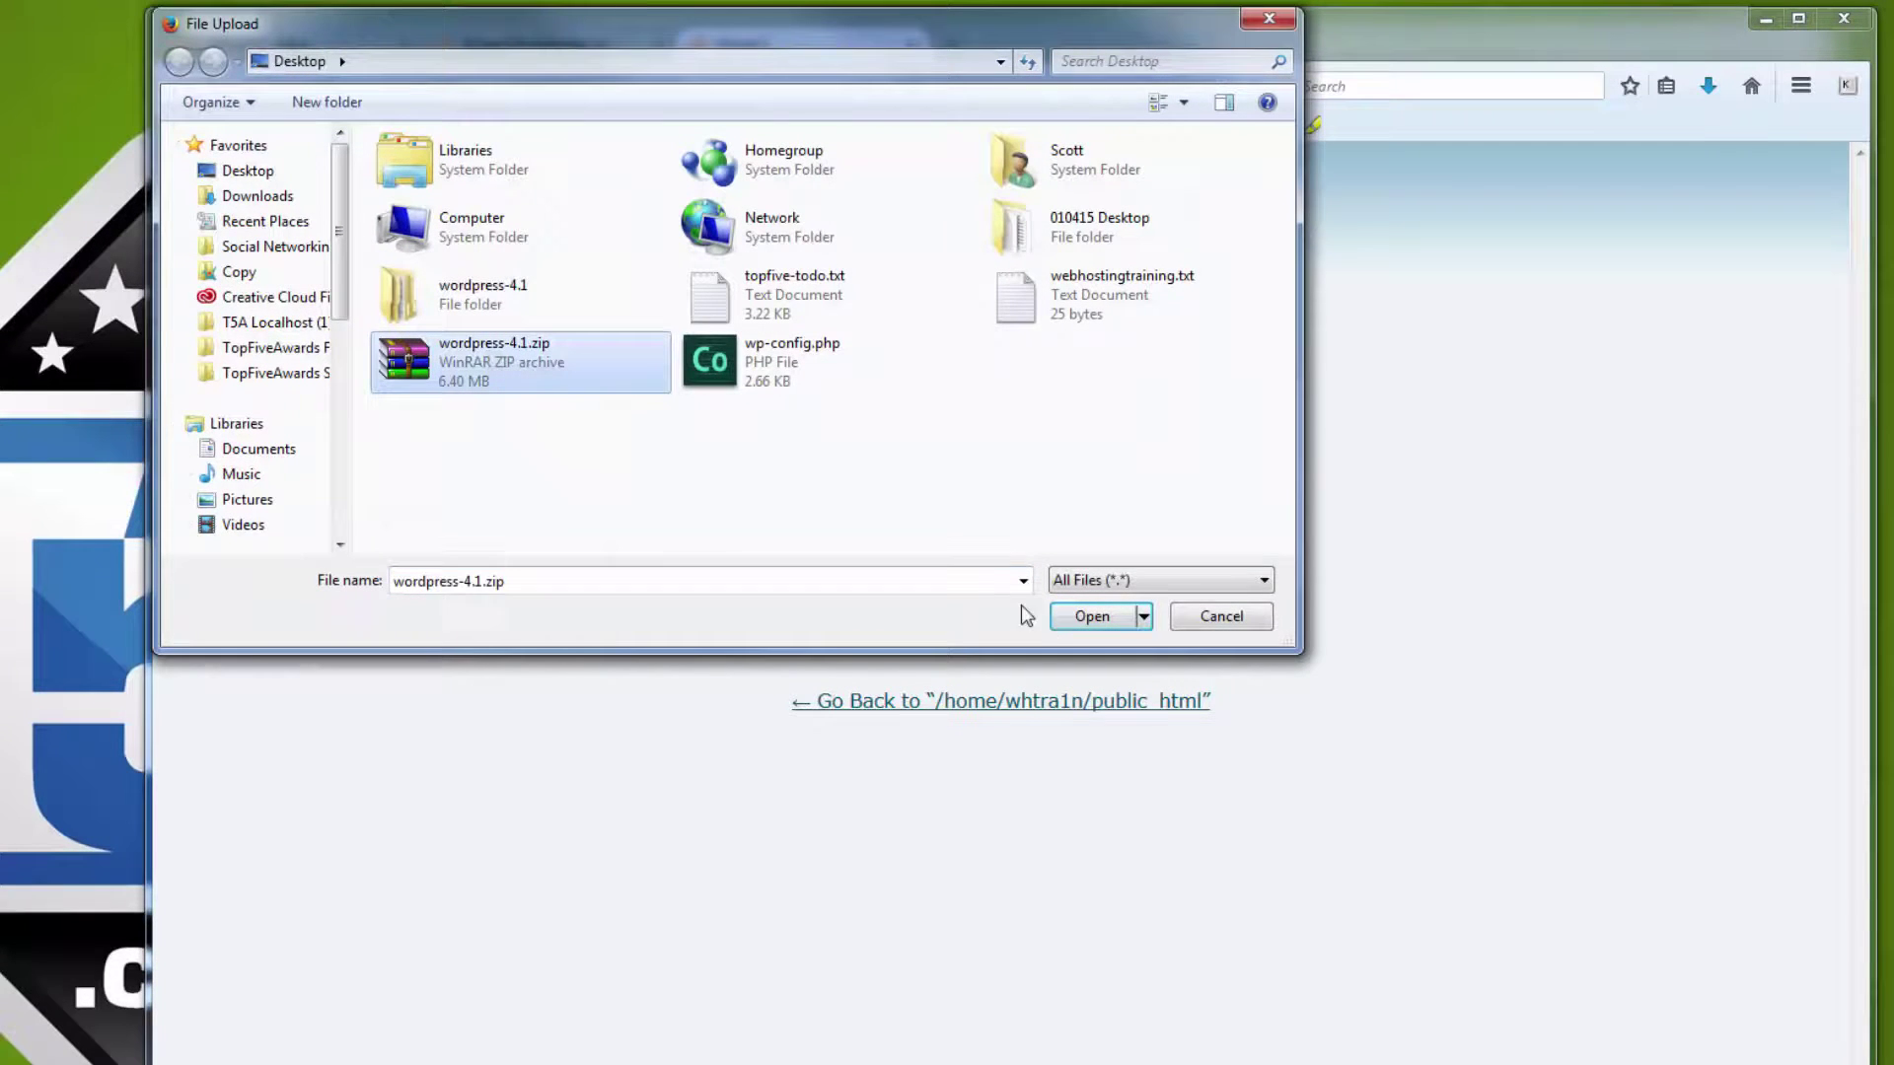
click(1074, 616)
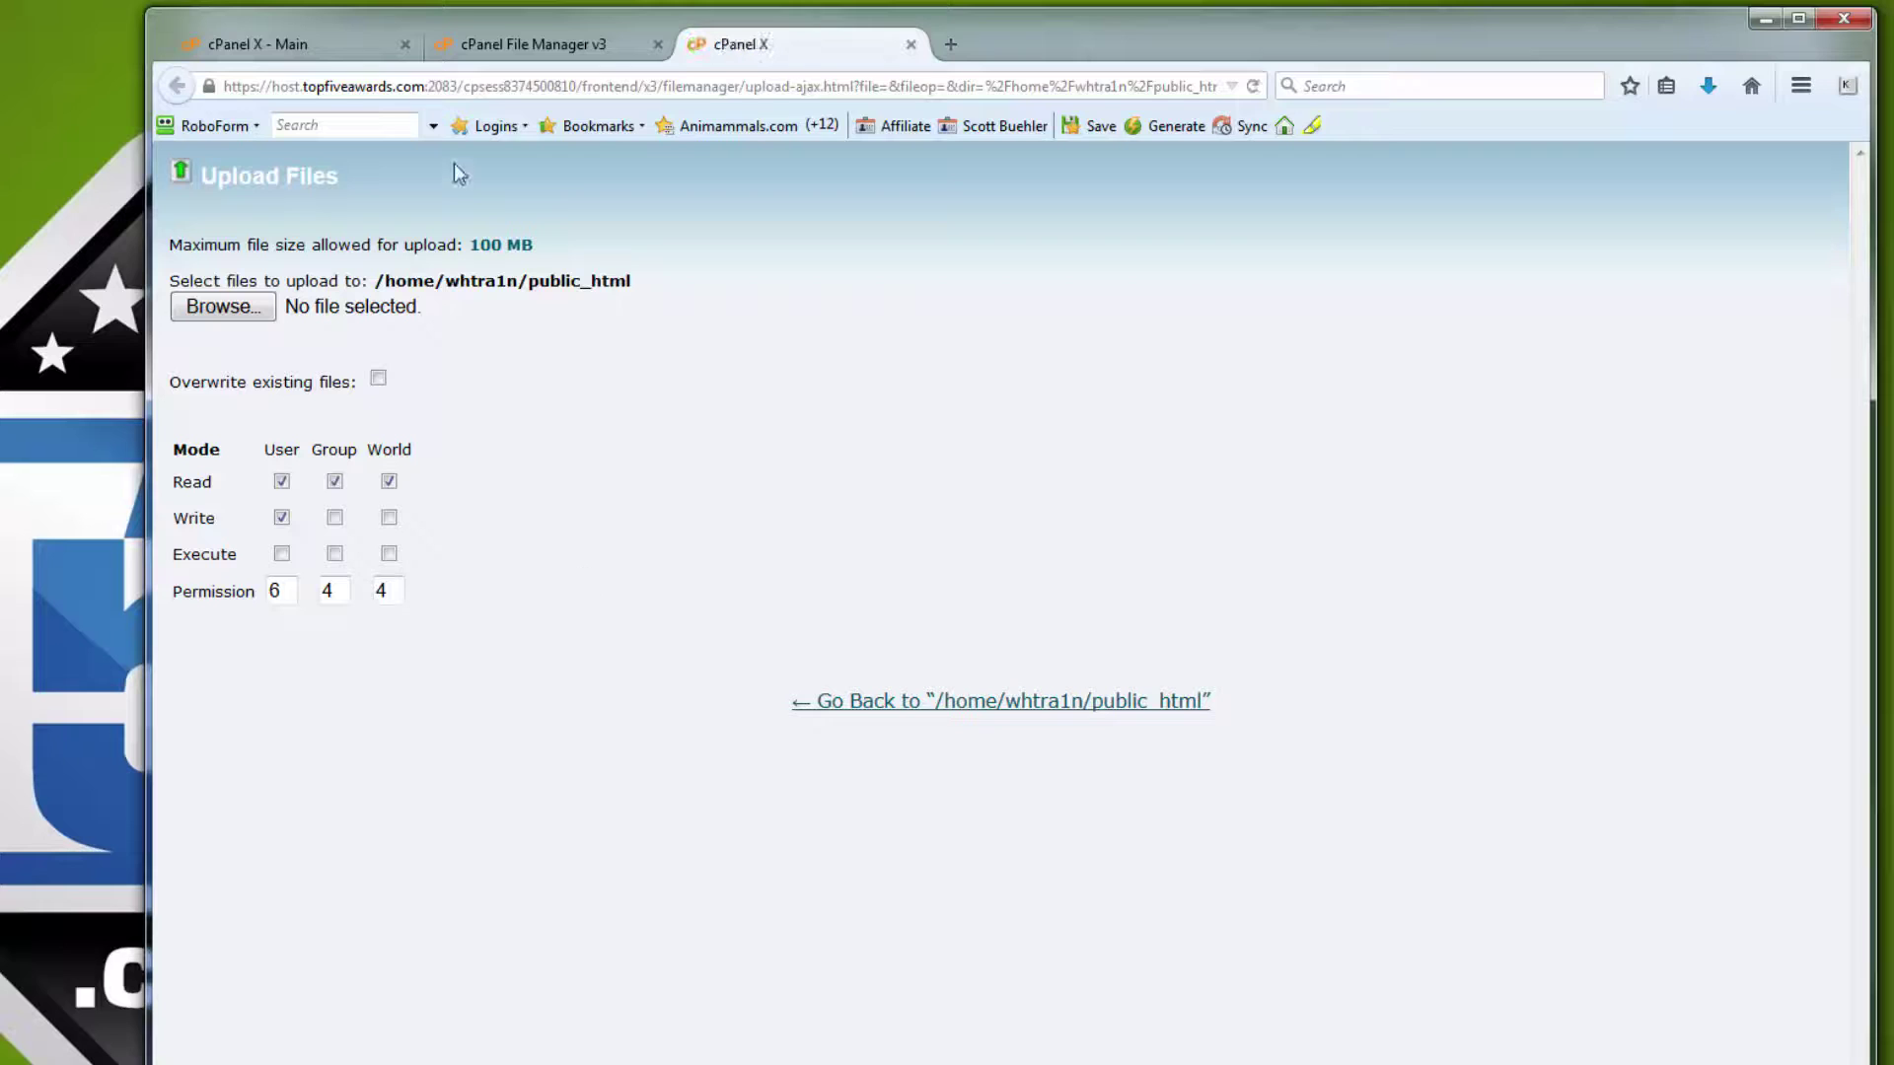
click(910, 44)
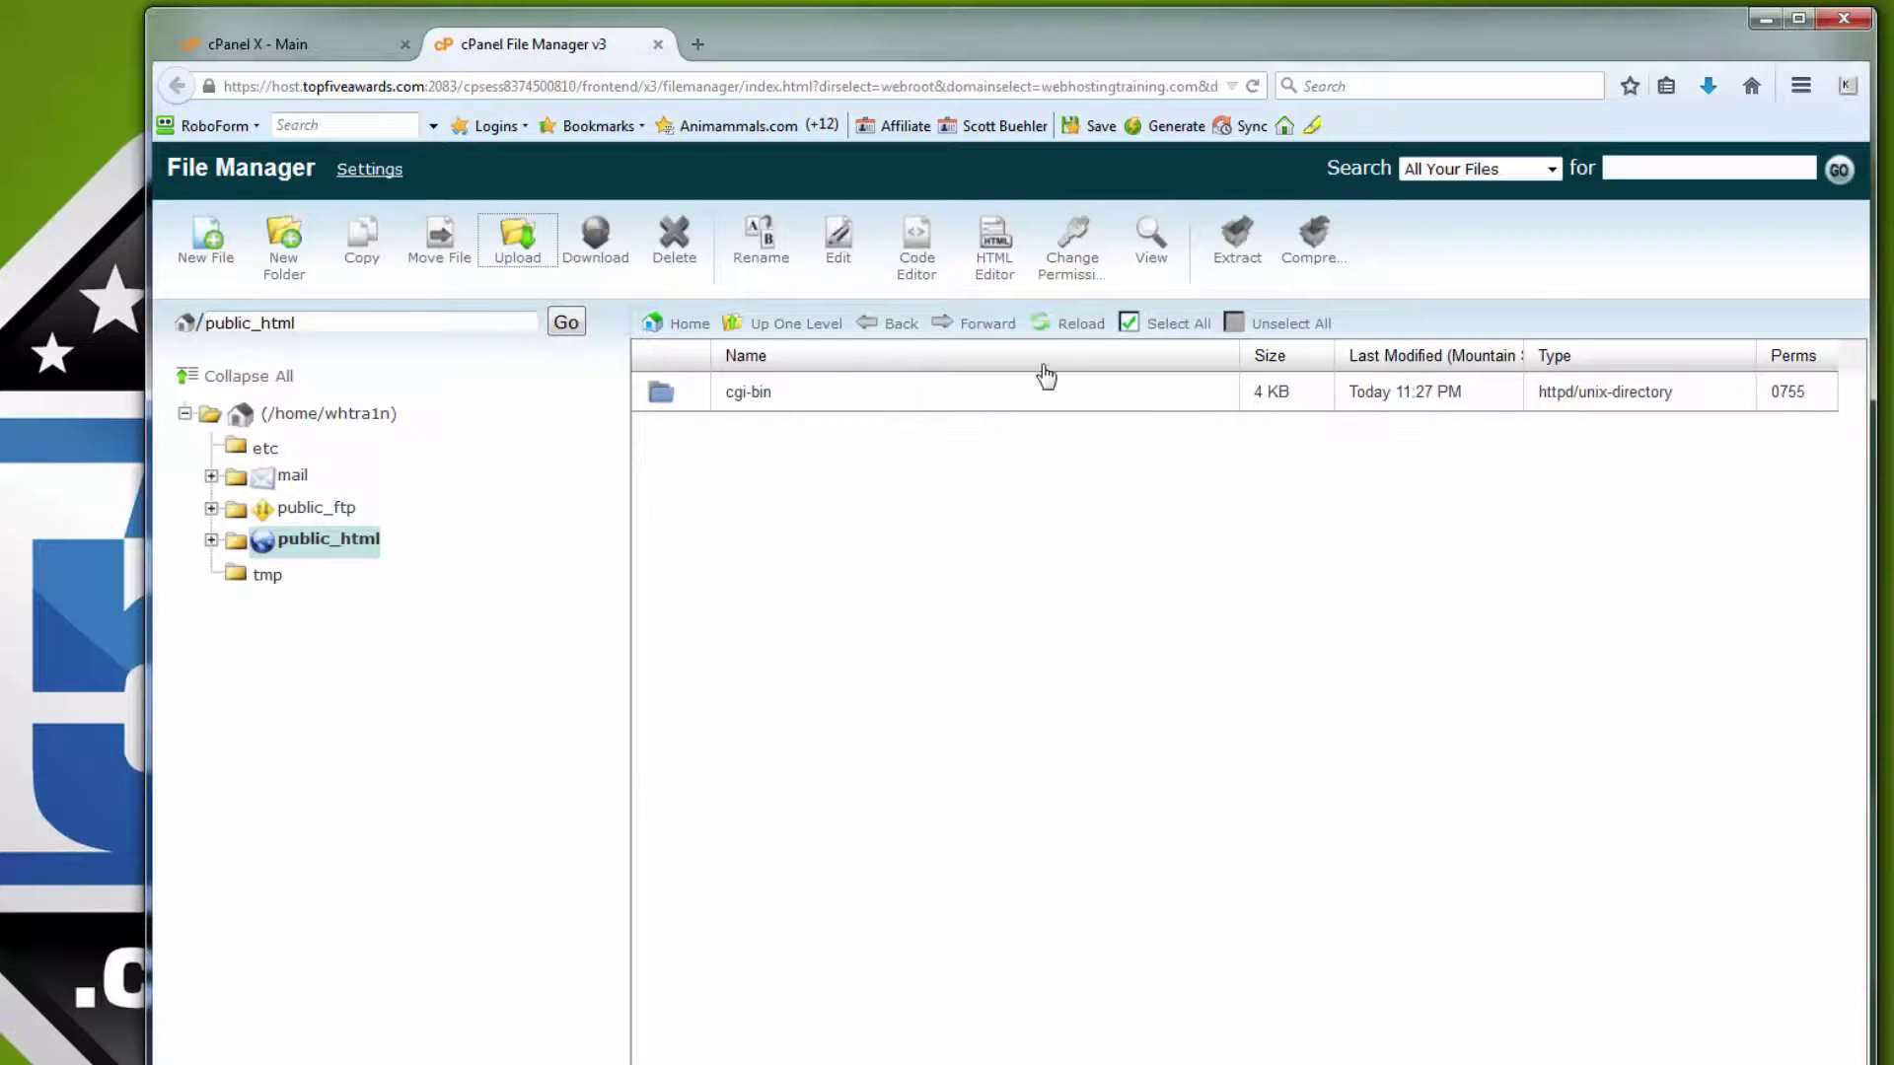
click(1066, 333)
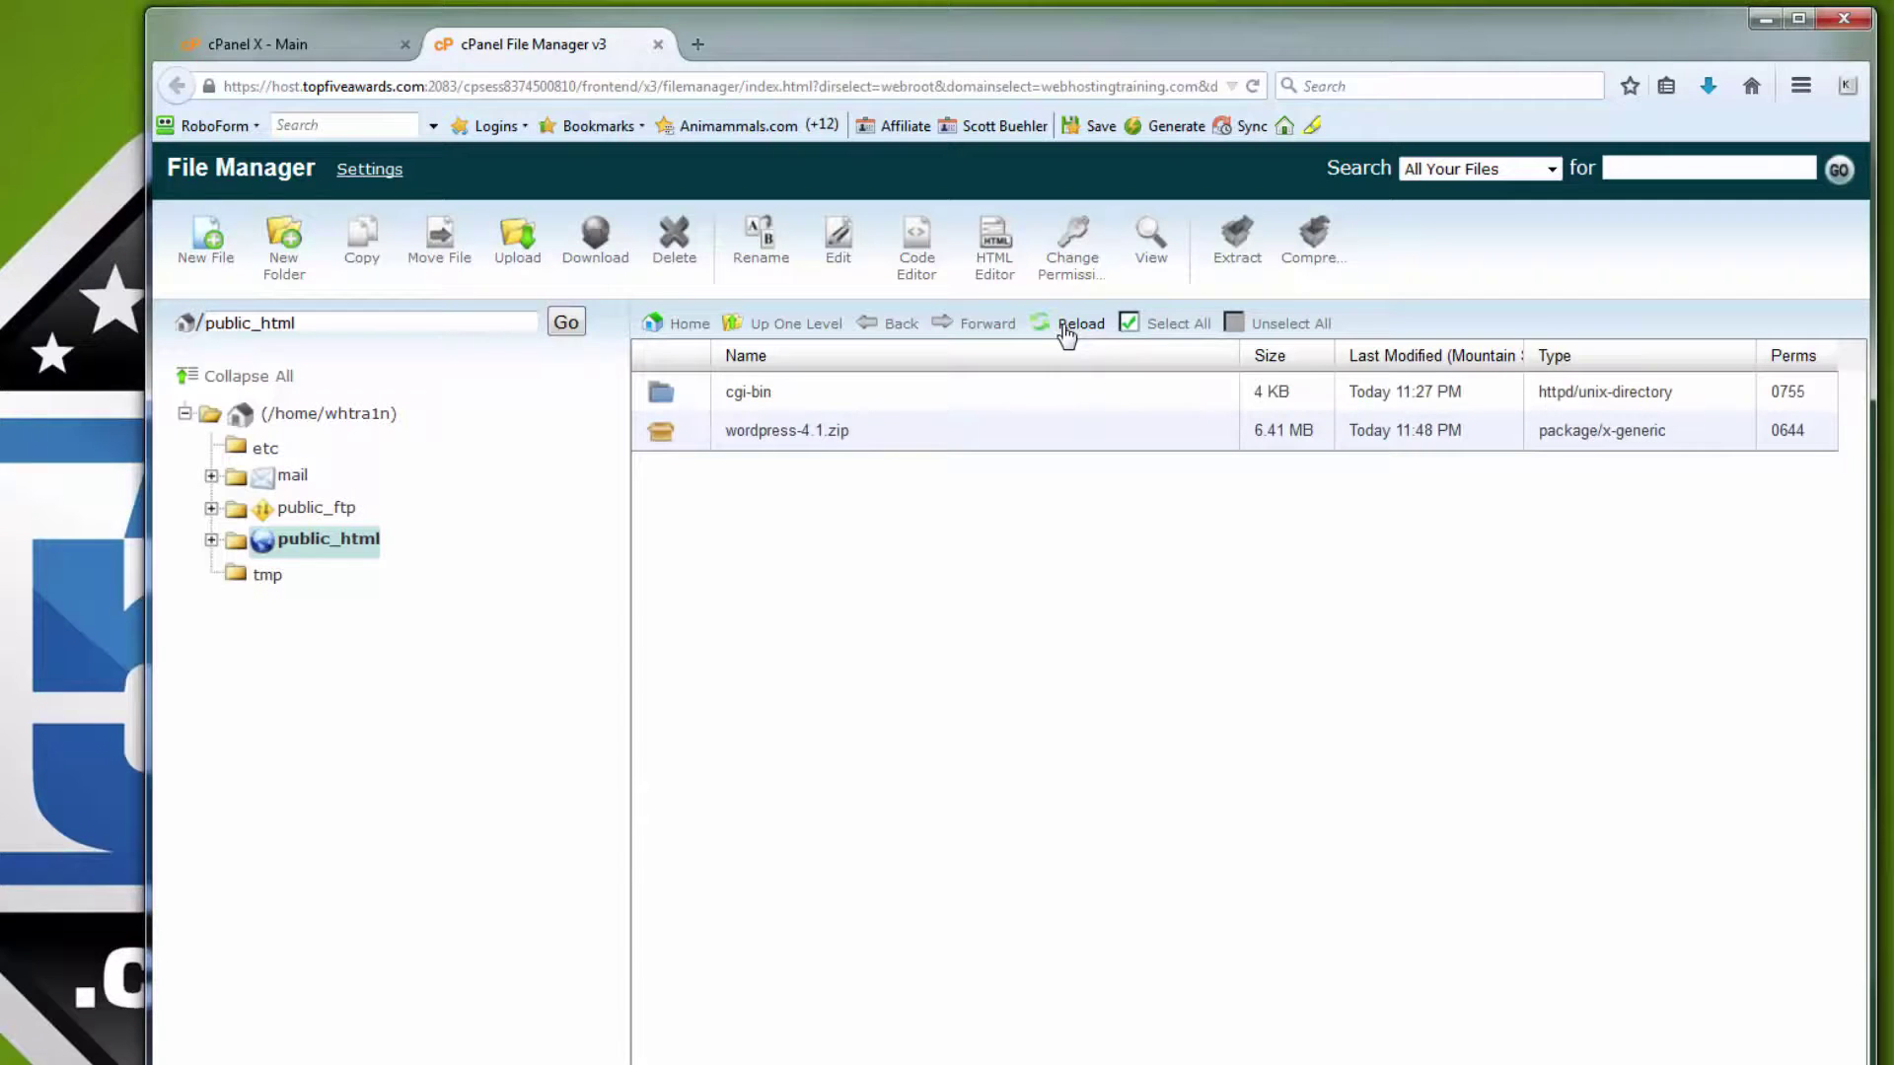
- Extract the uploaded wordpress-4.1.zip into /public_html and close the extraction results
click(874, 436)
right_click(874, 436)
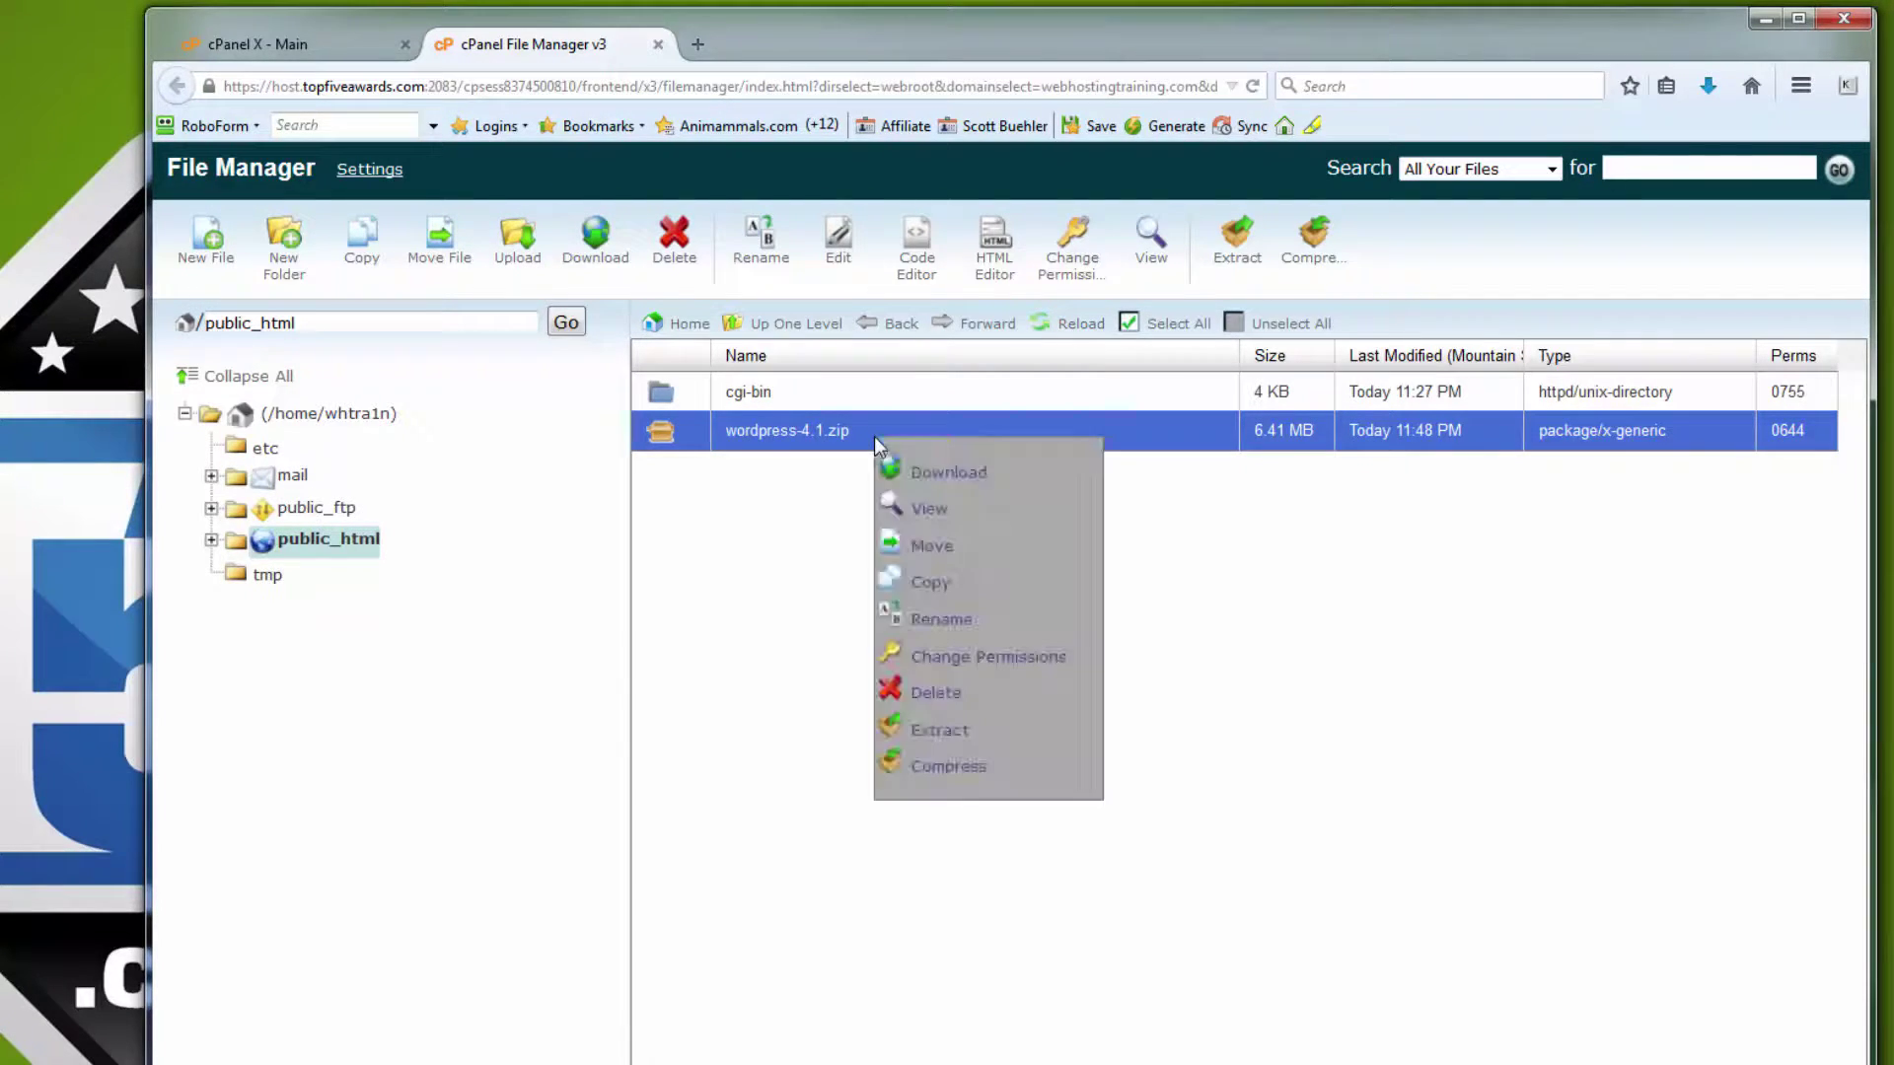
click(939, 731)
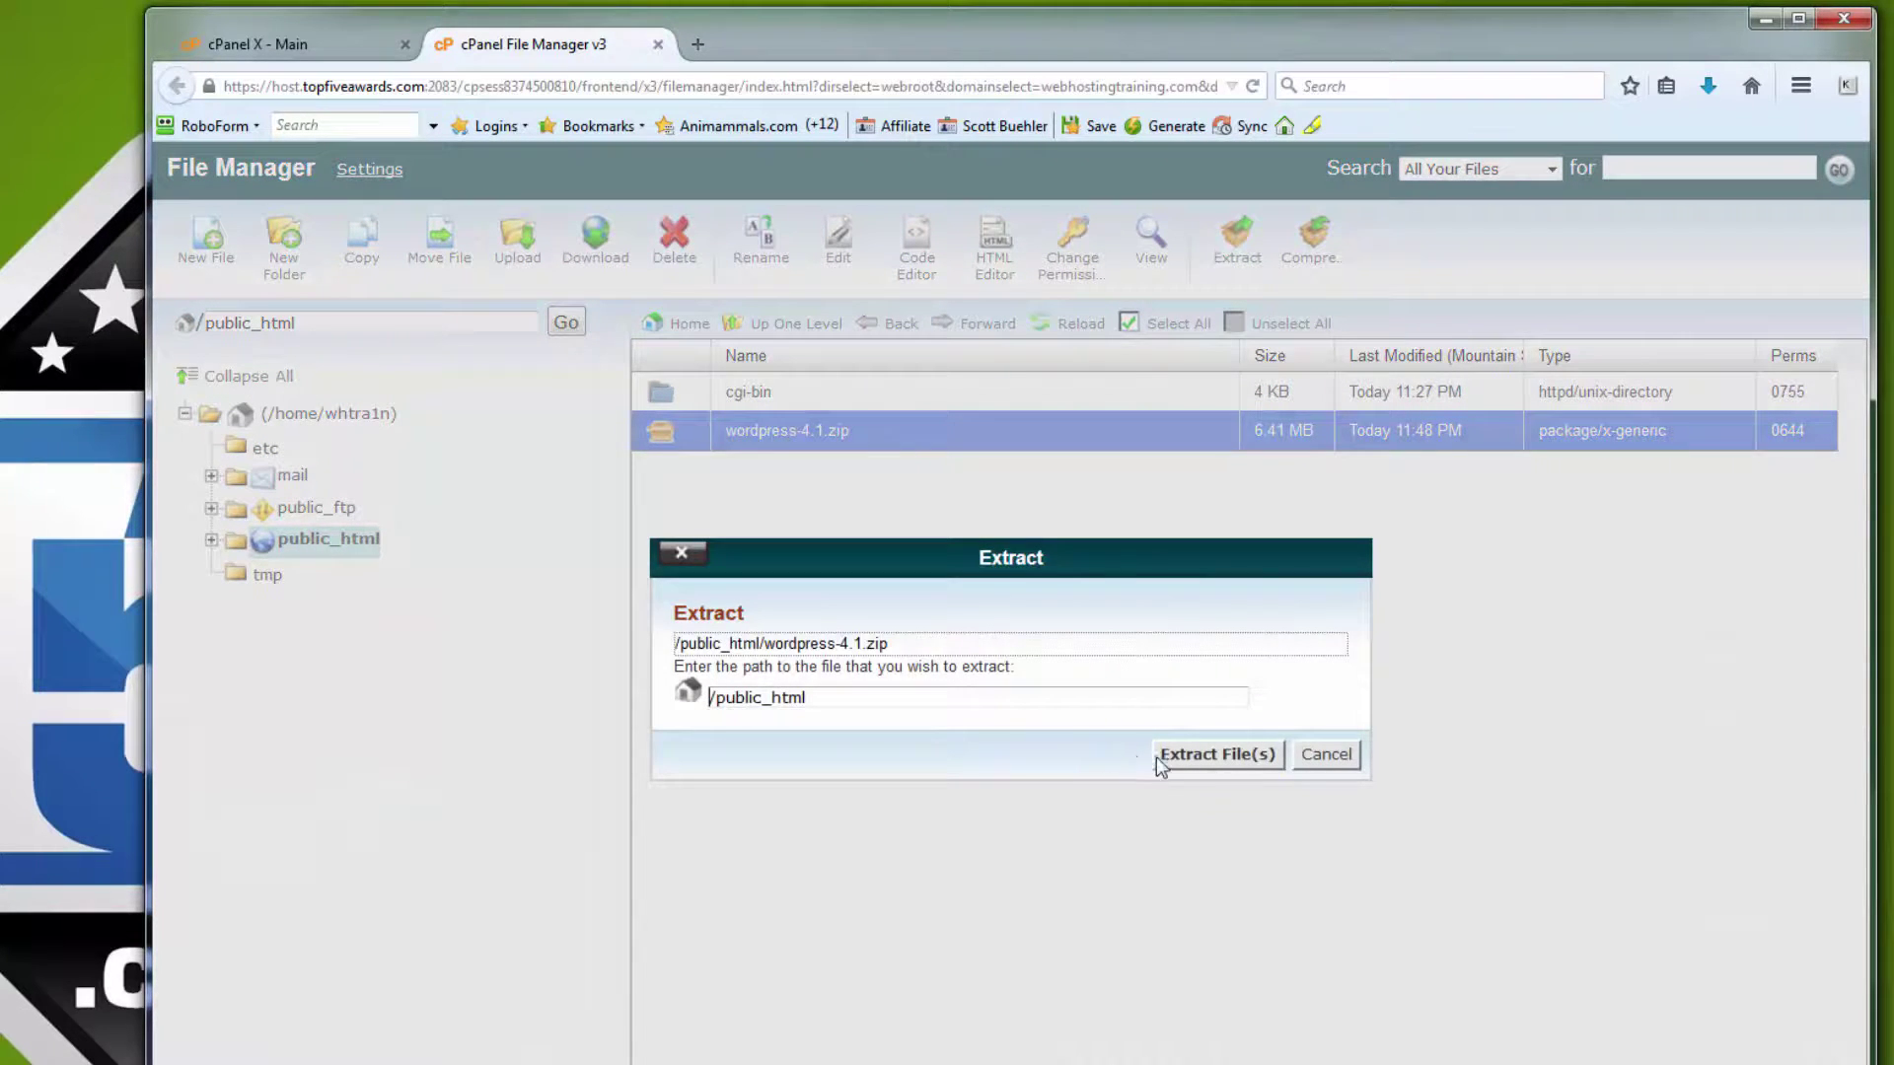
click(1198, 762)
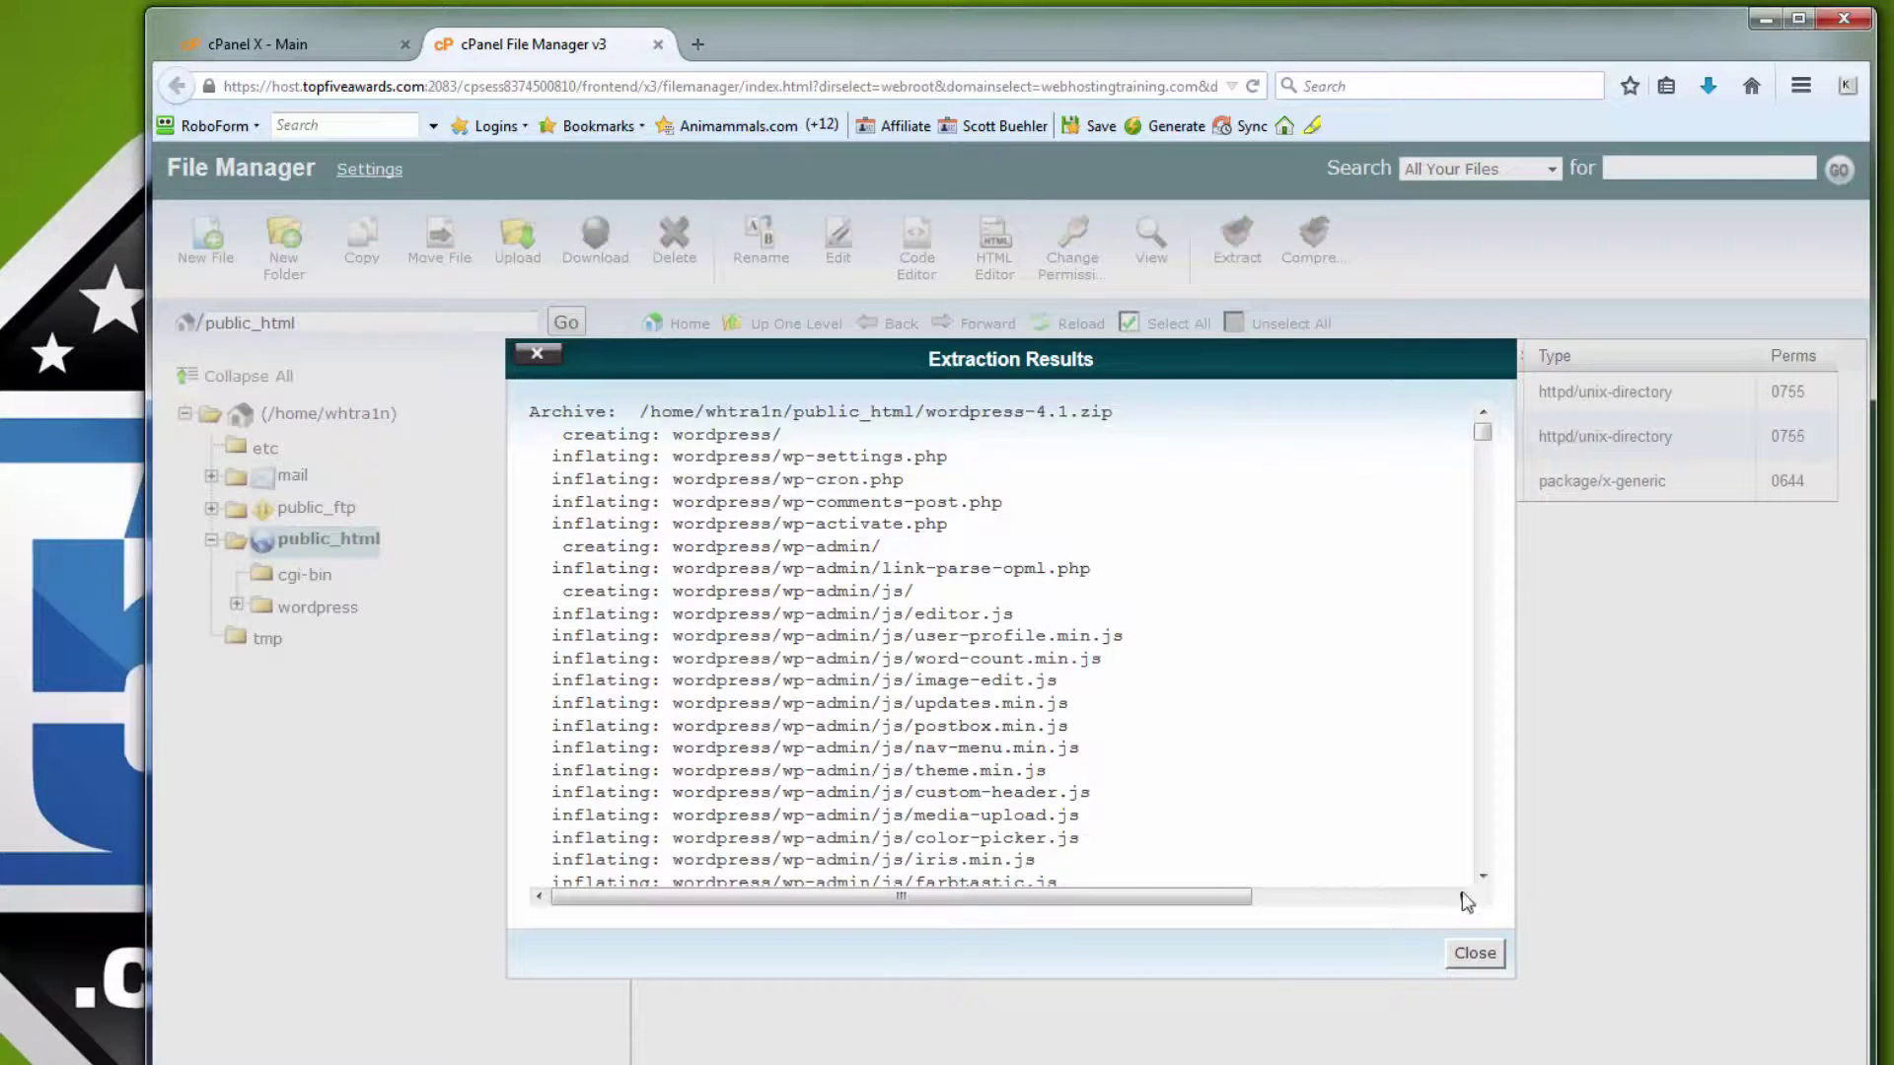
click(1474, 954)
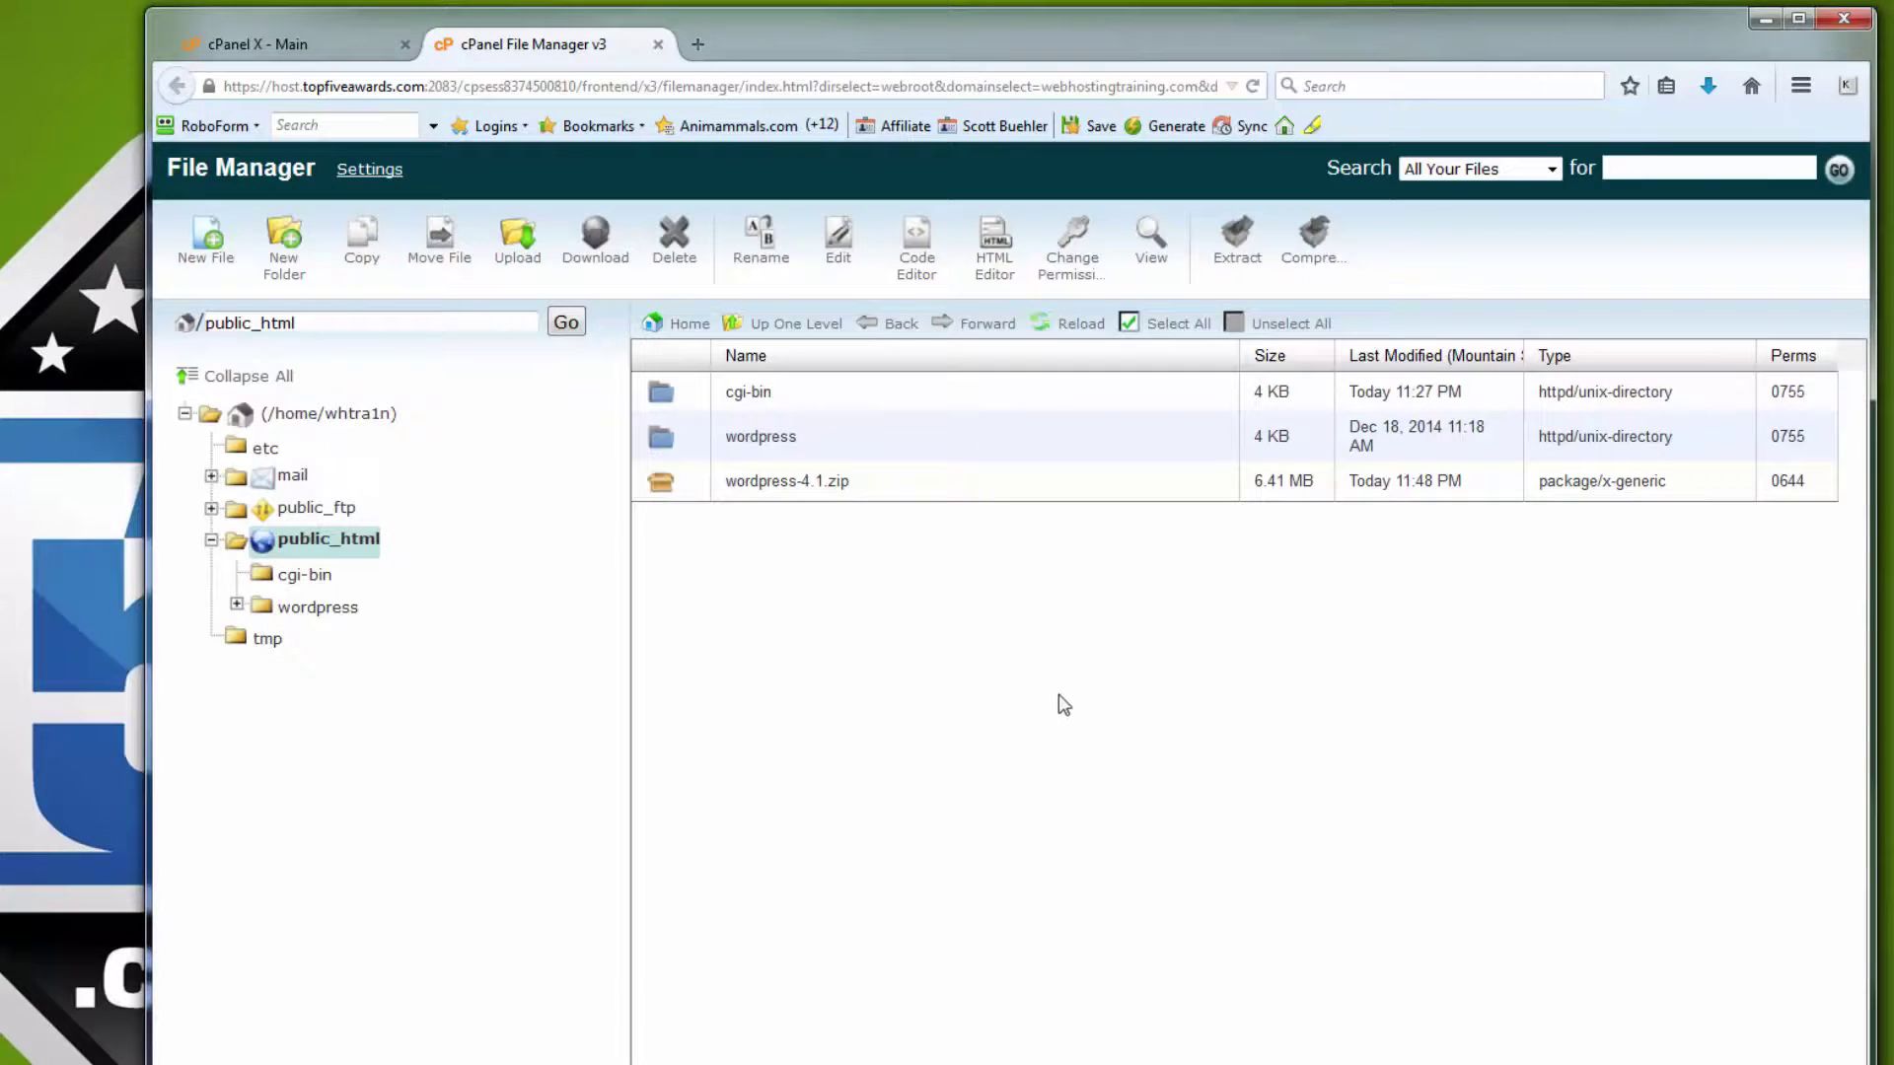
- Delete the wordpress-4.1.zip archive from public_html
click(864, 483)
right_click(864, 484)
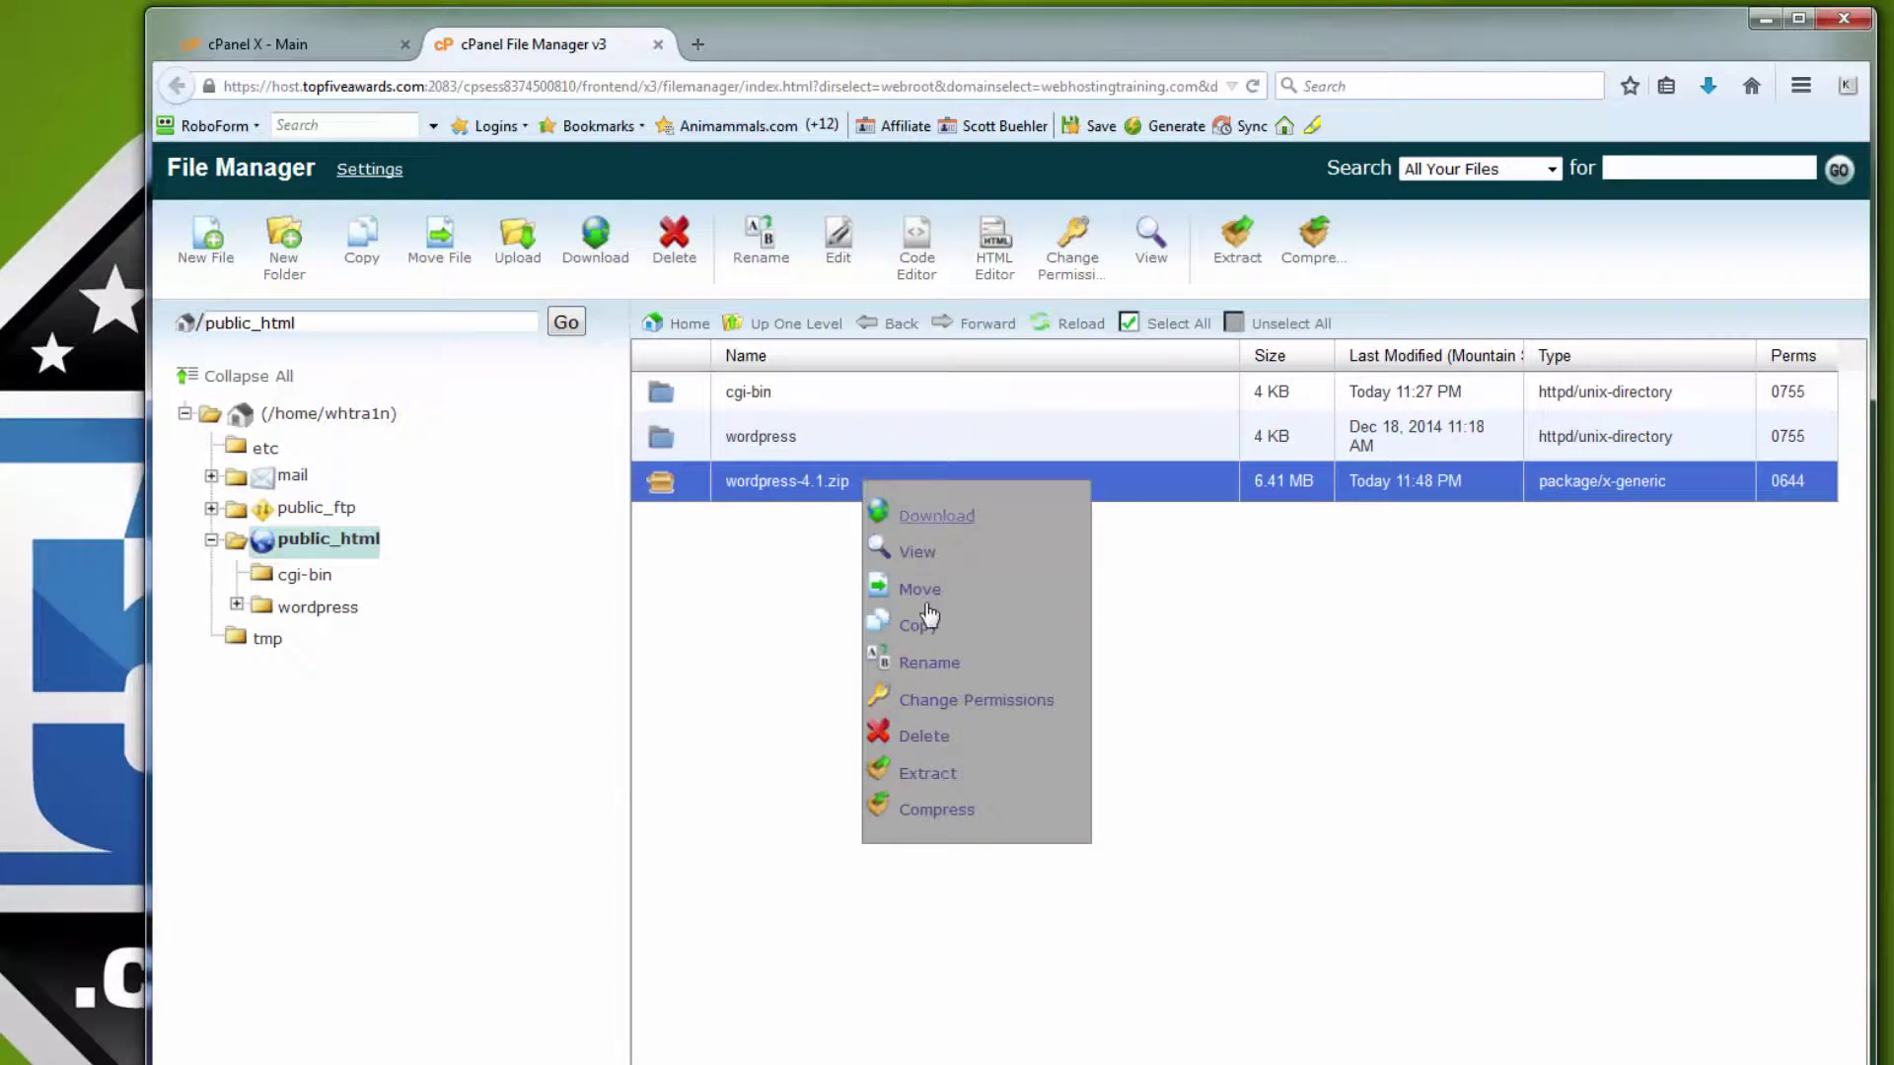
click(927, 736)
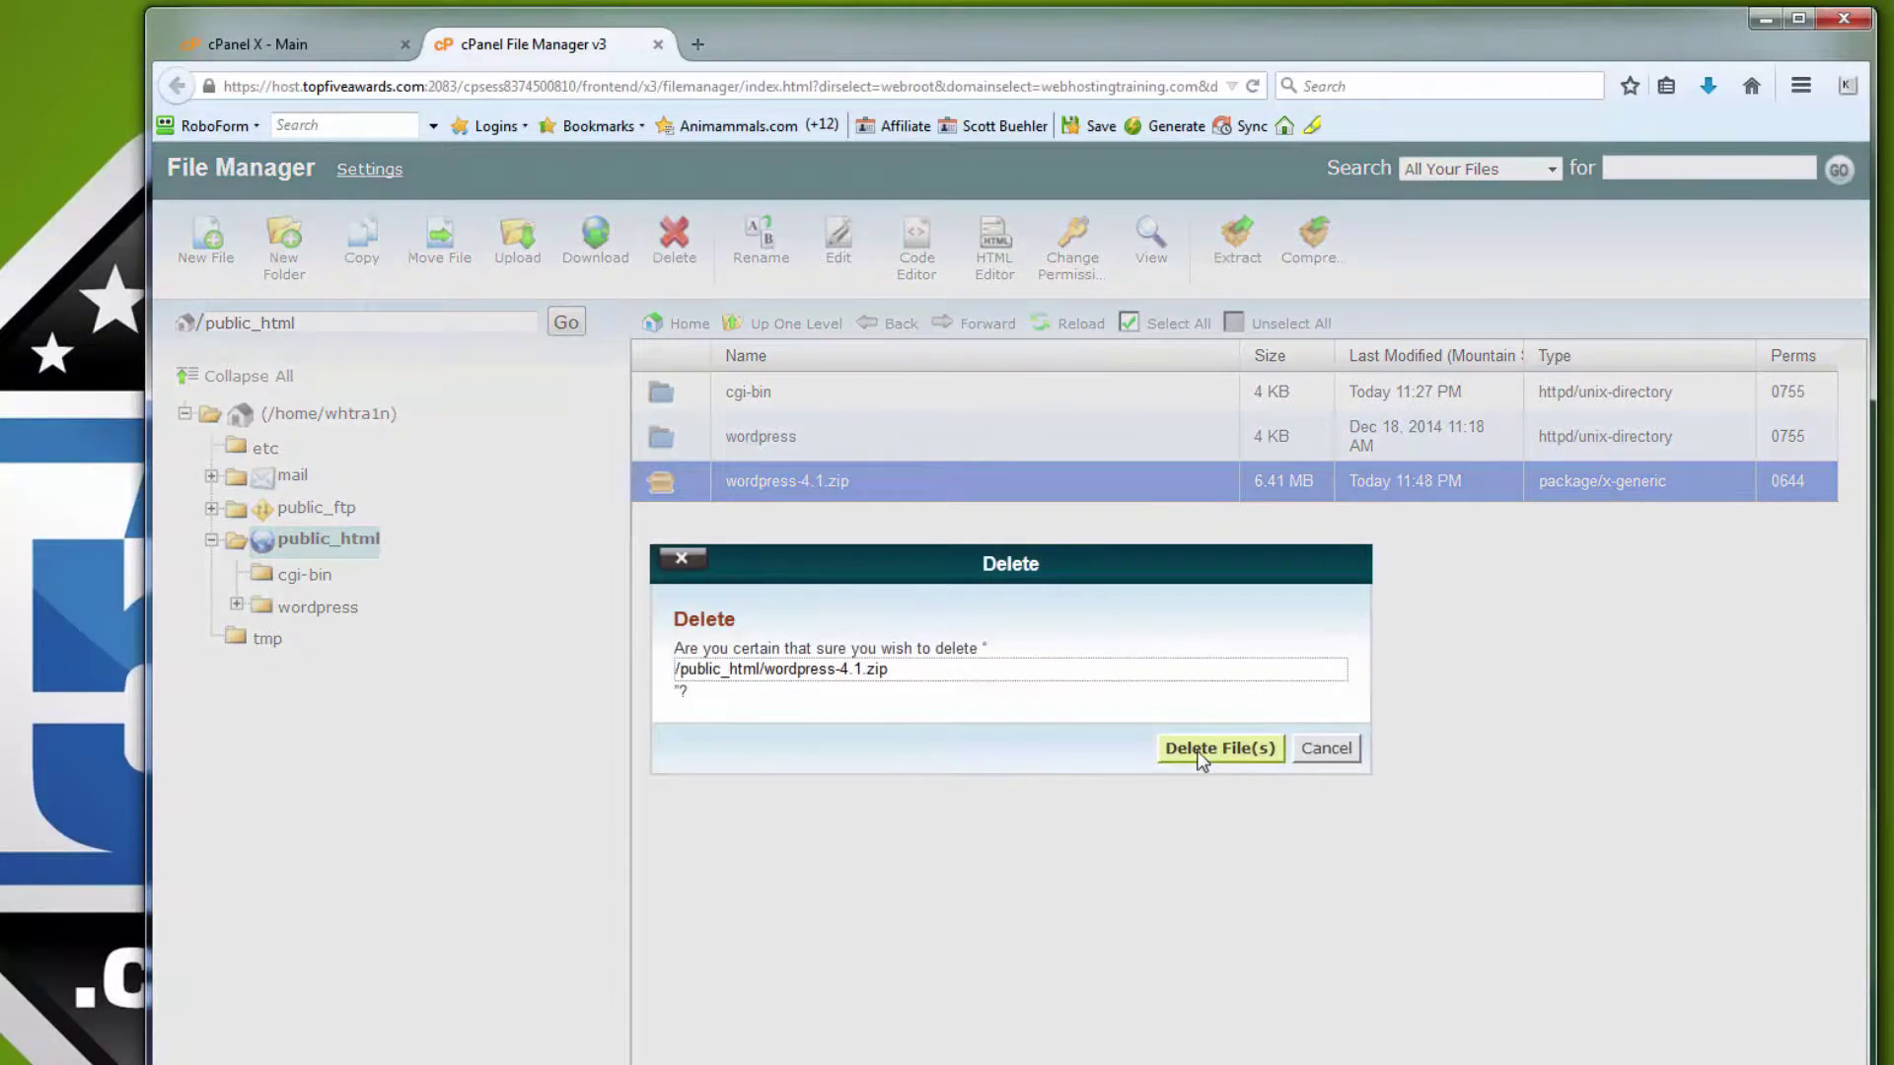
click(1201, 758)
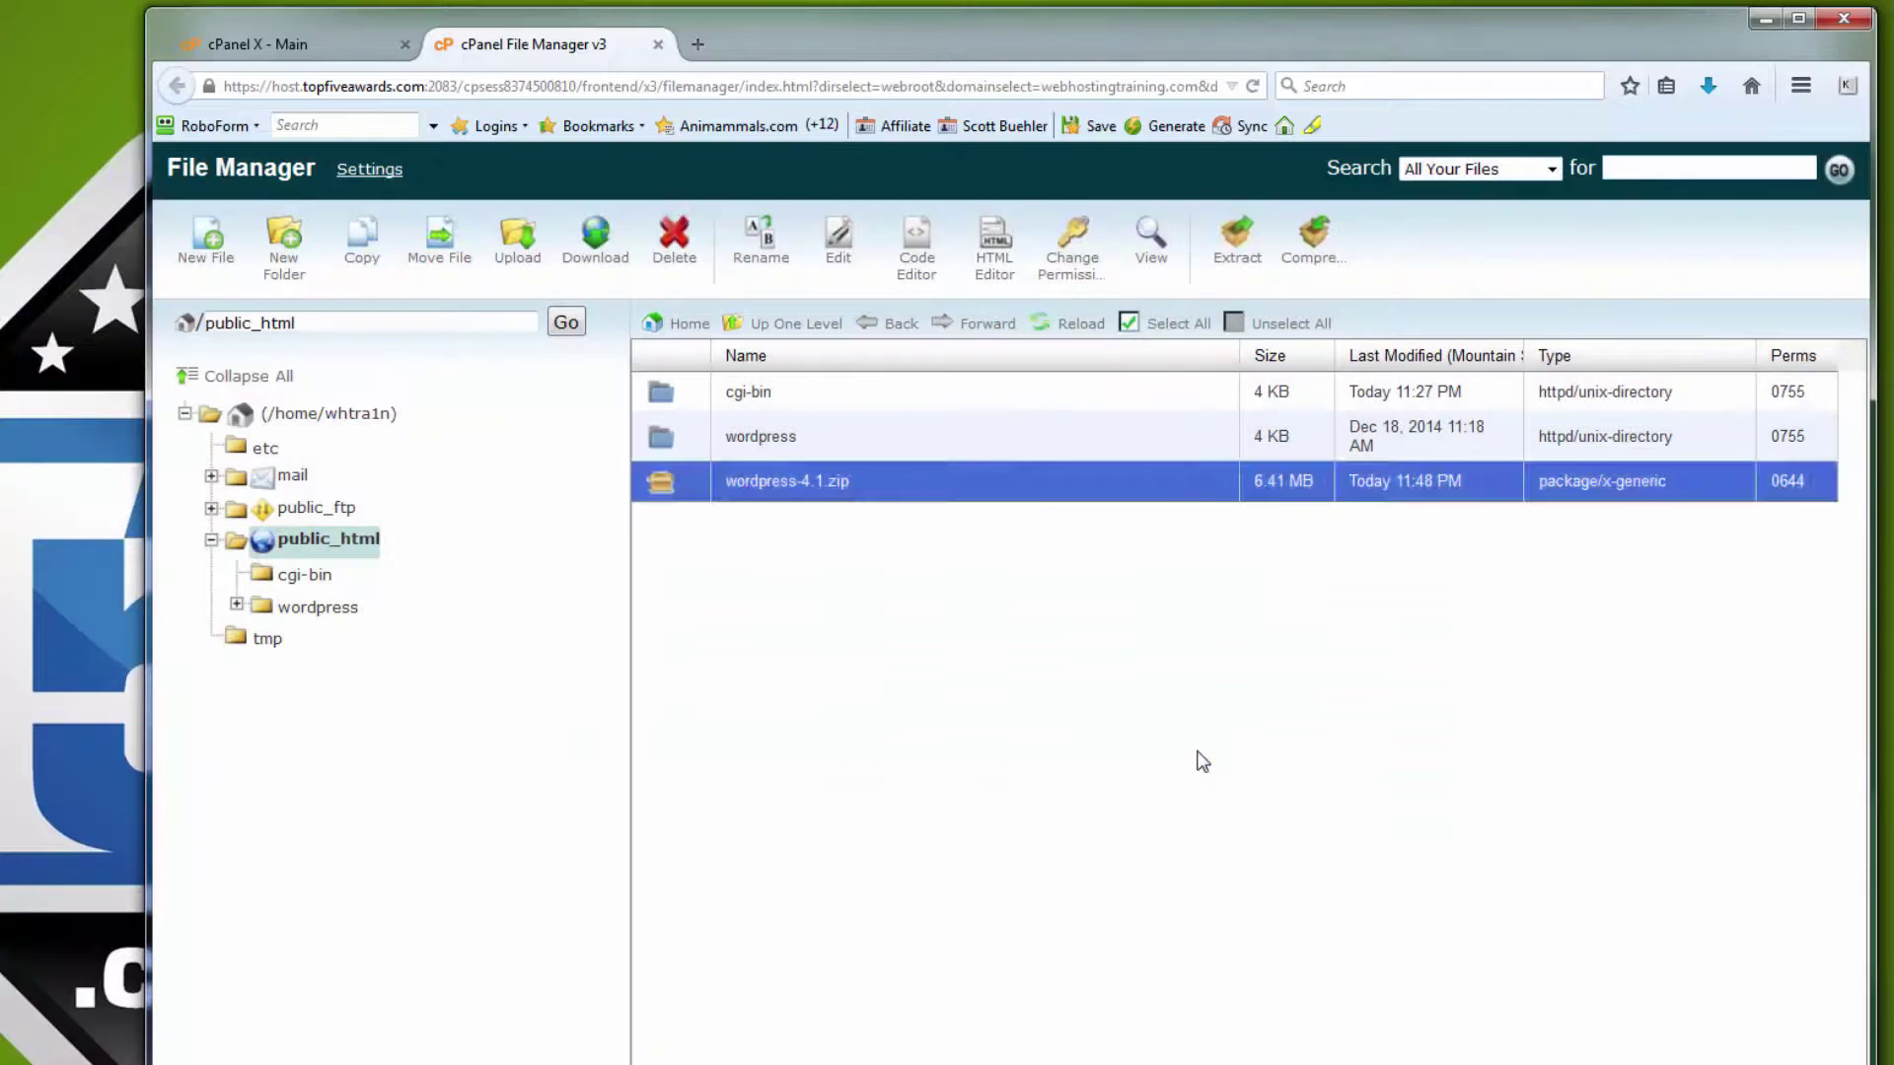
- Move all files and folders from public_html/wordpress up into /public_html/
double_click(854, 448)
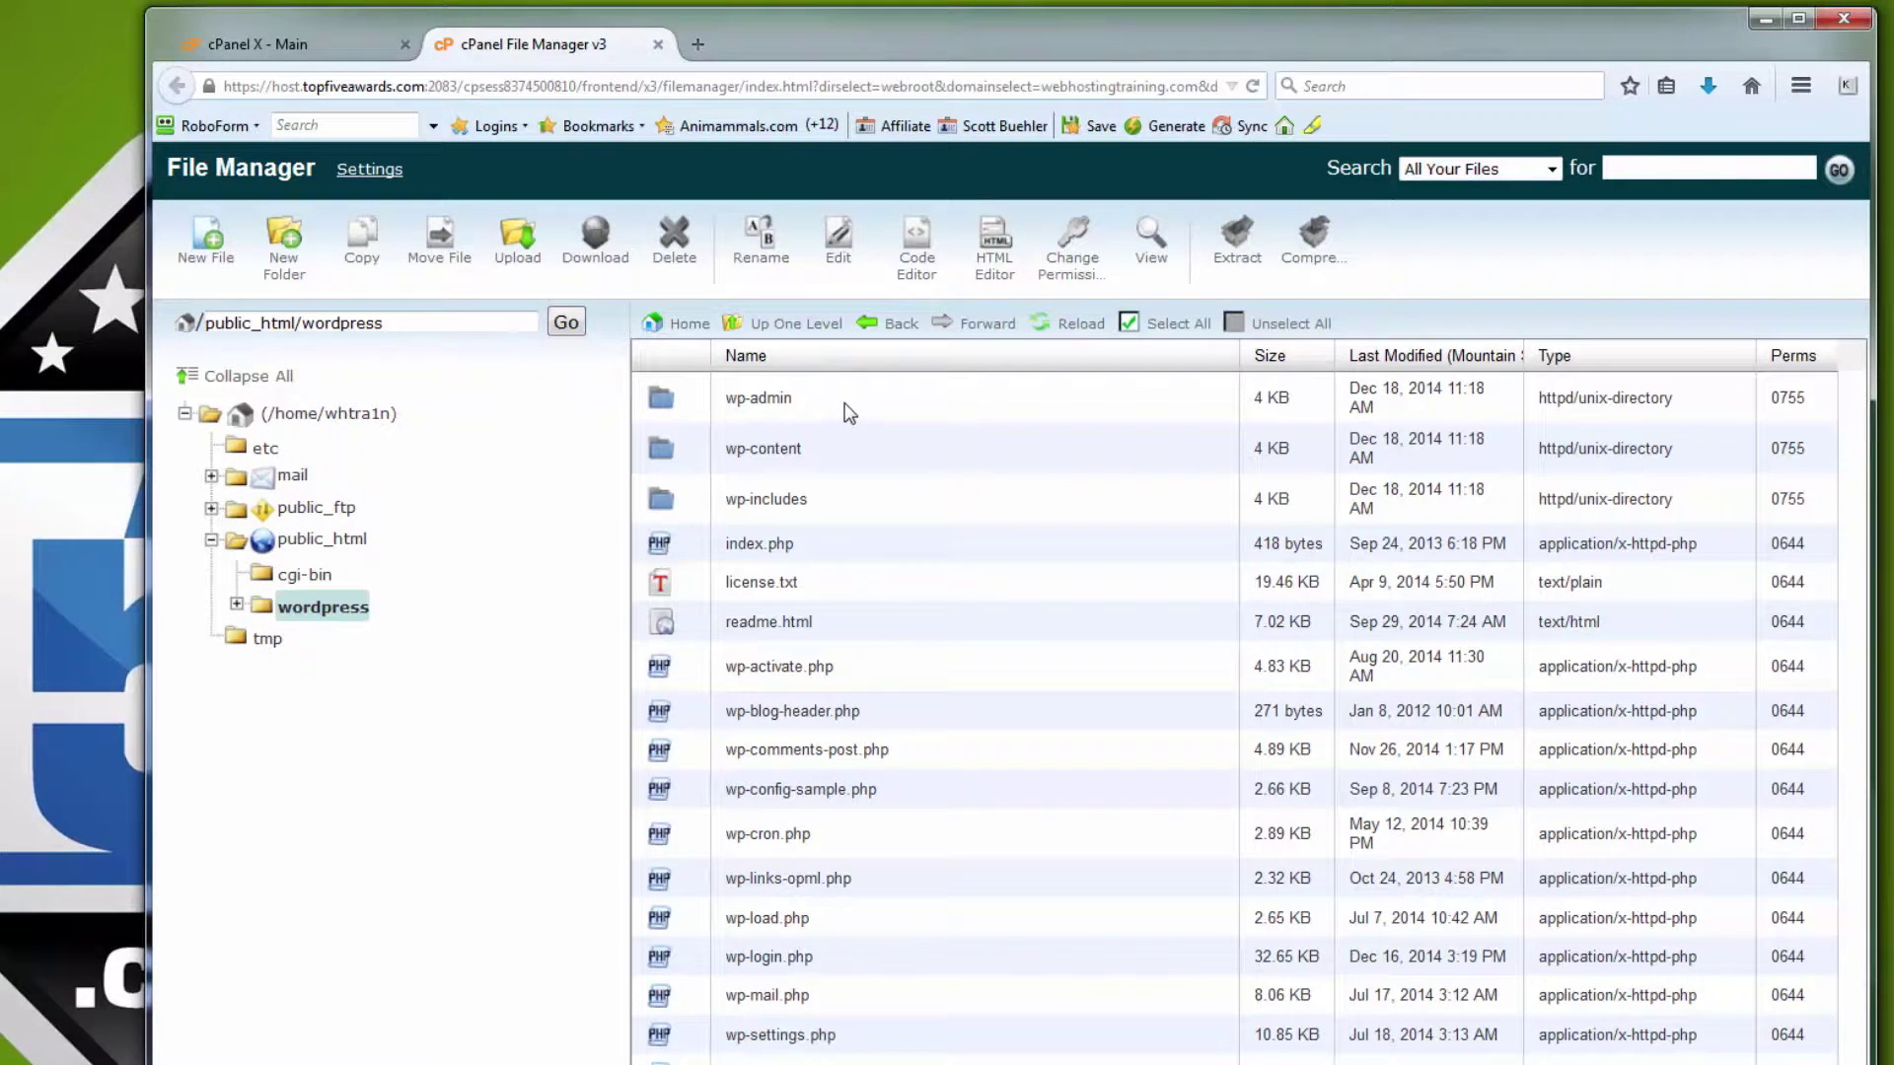
click(1164, 326)
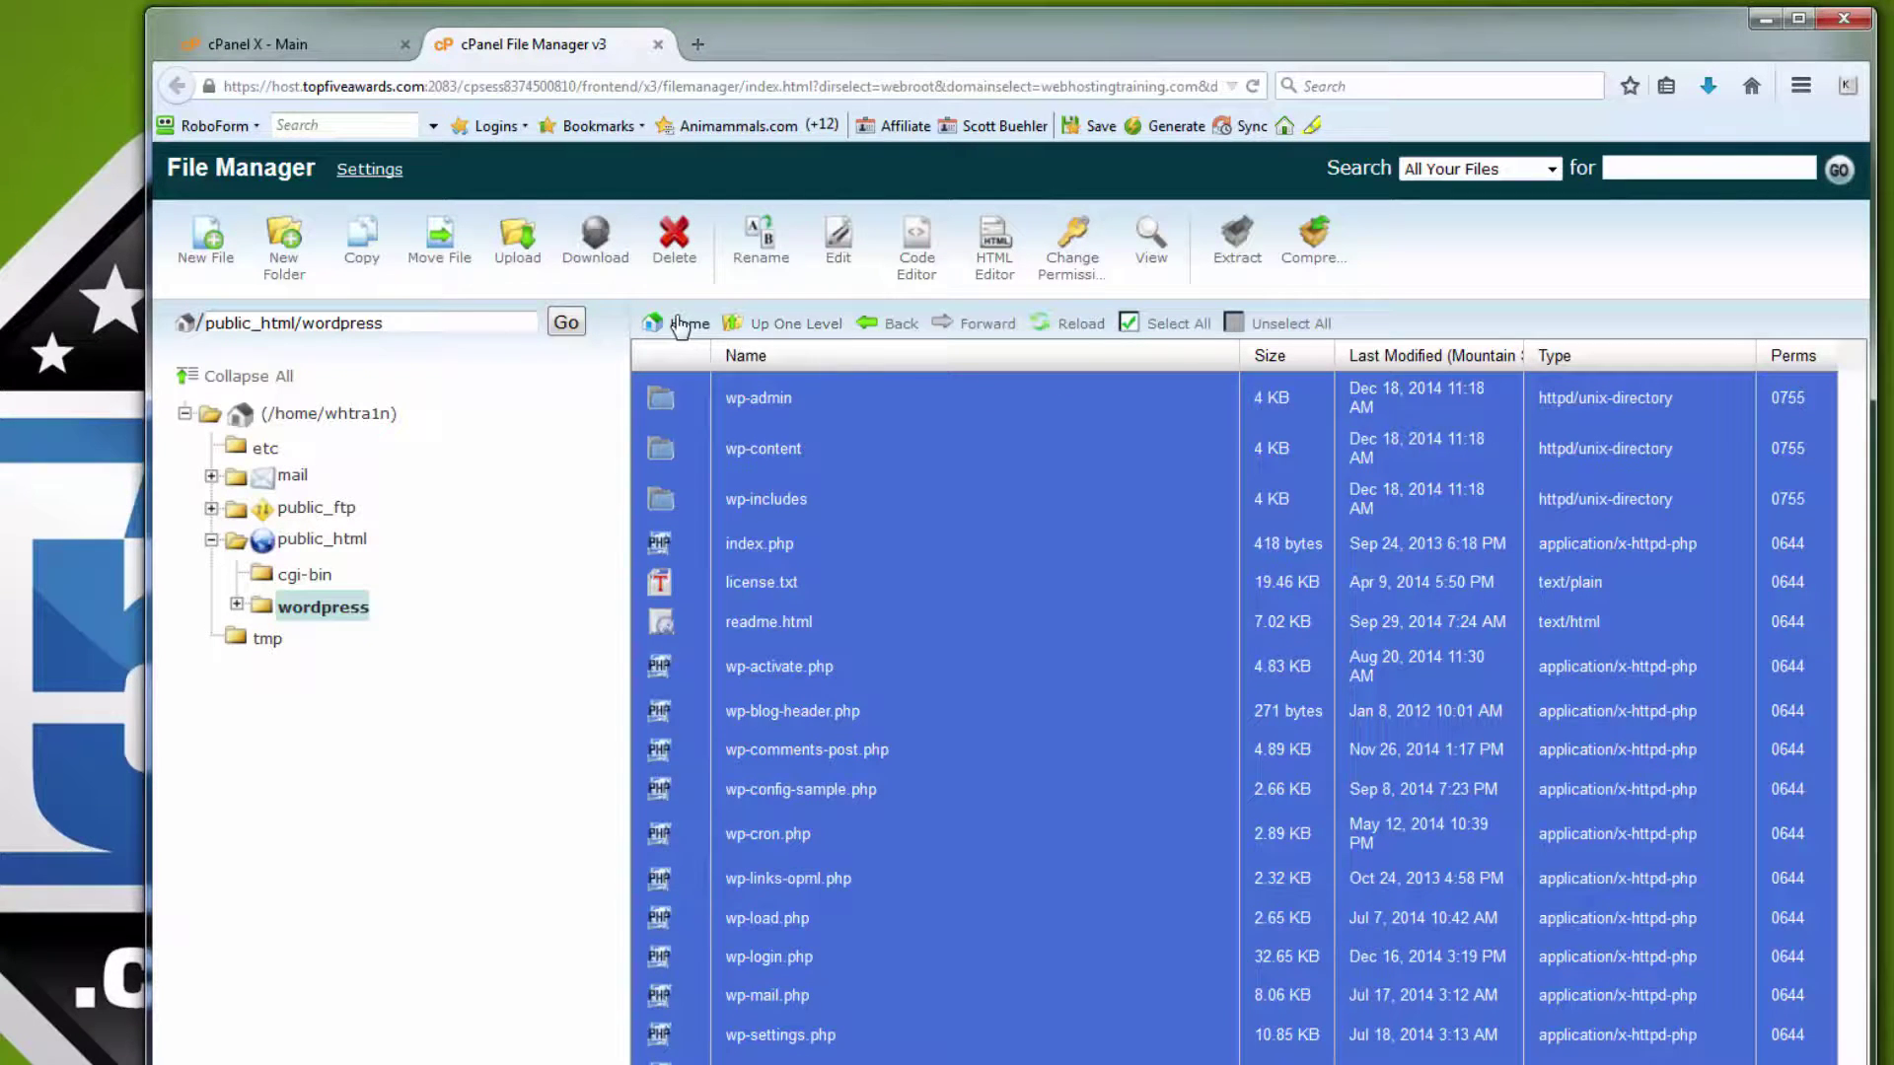
click(441, 243)
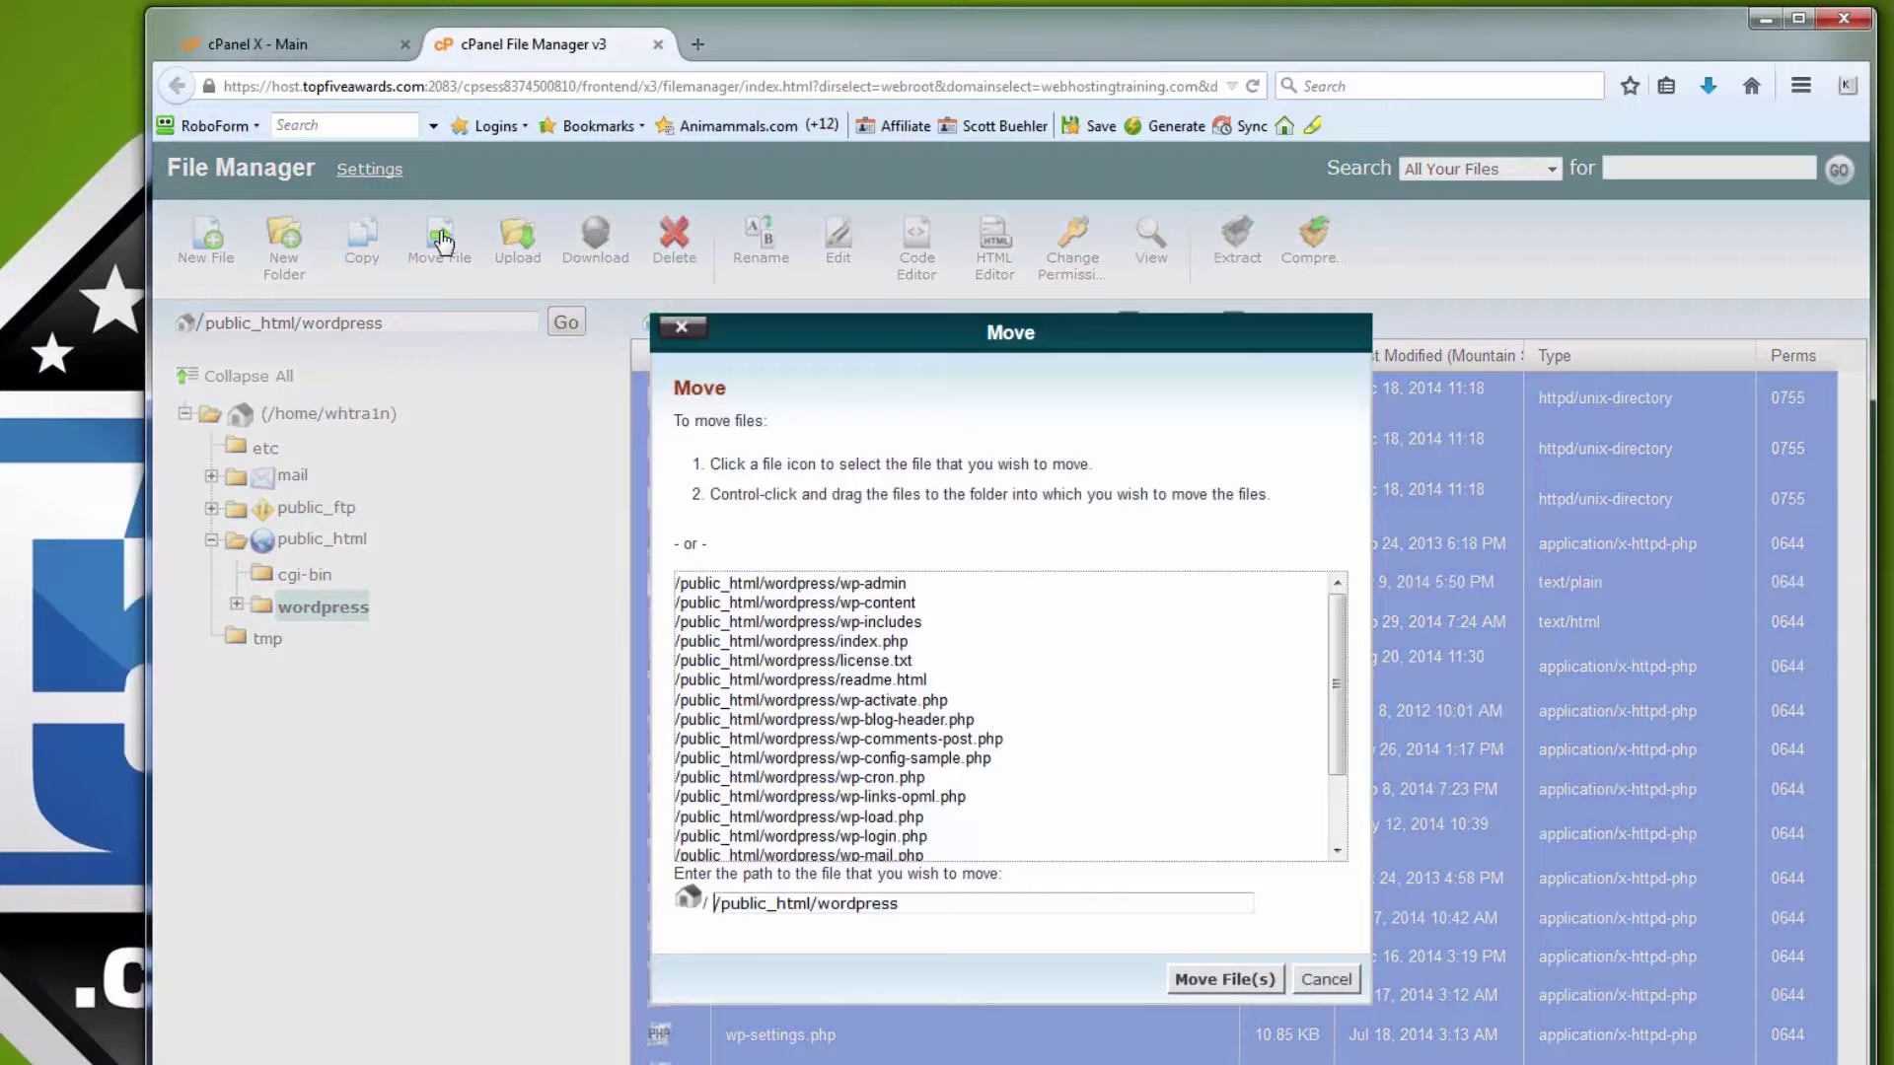
click(917, 900)
key(BackSpace)
key(BackSpace)
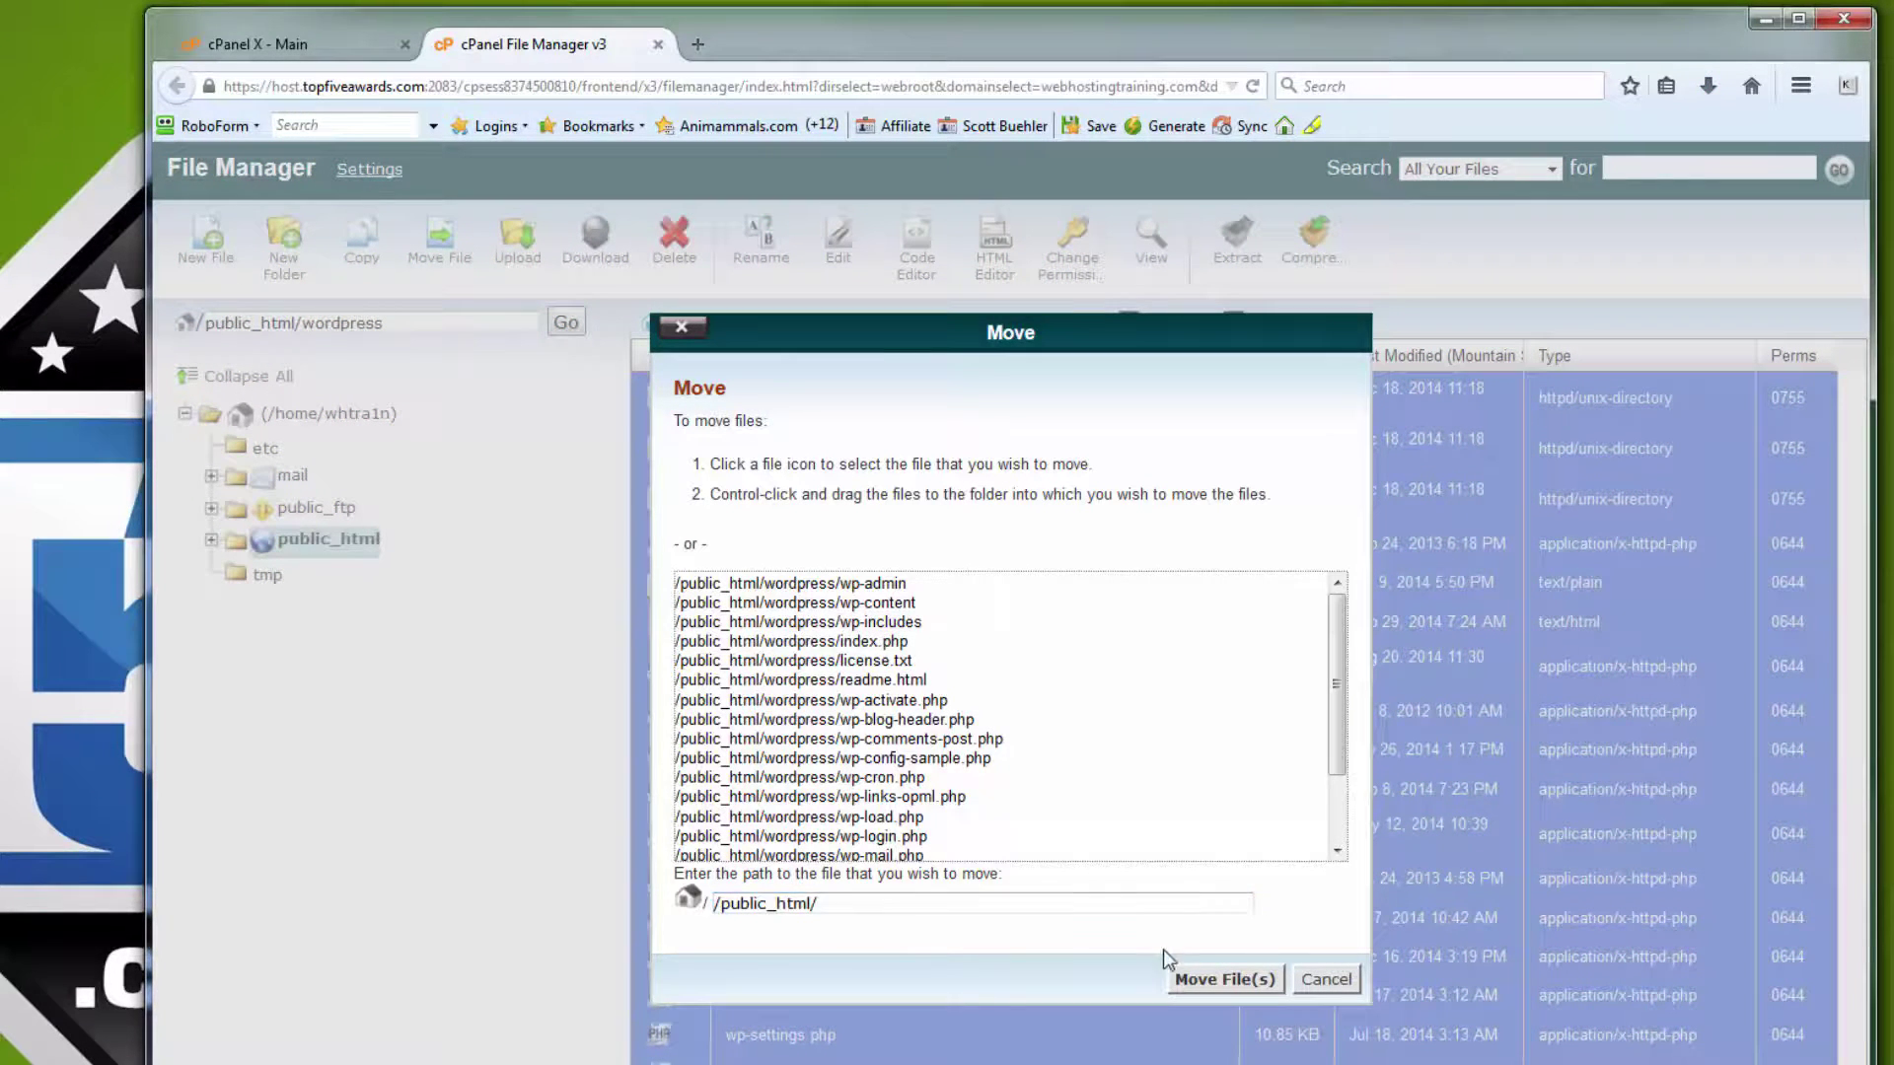
click(1195, 981)
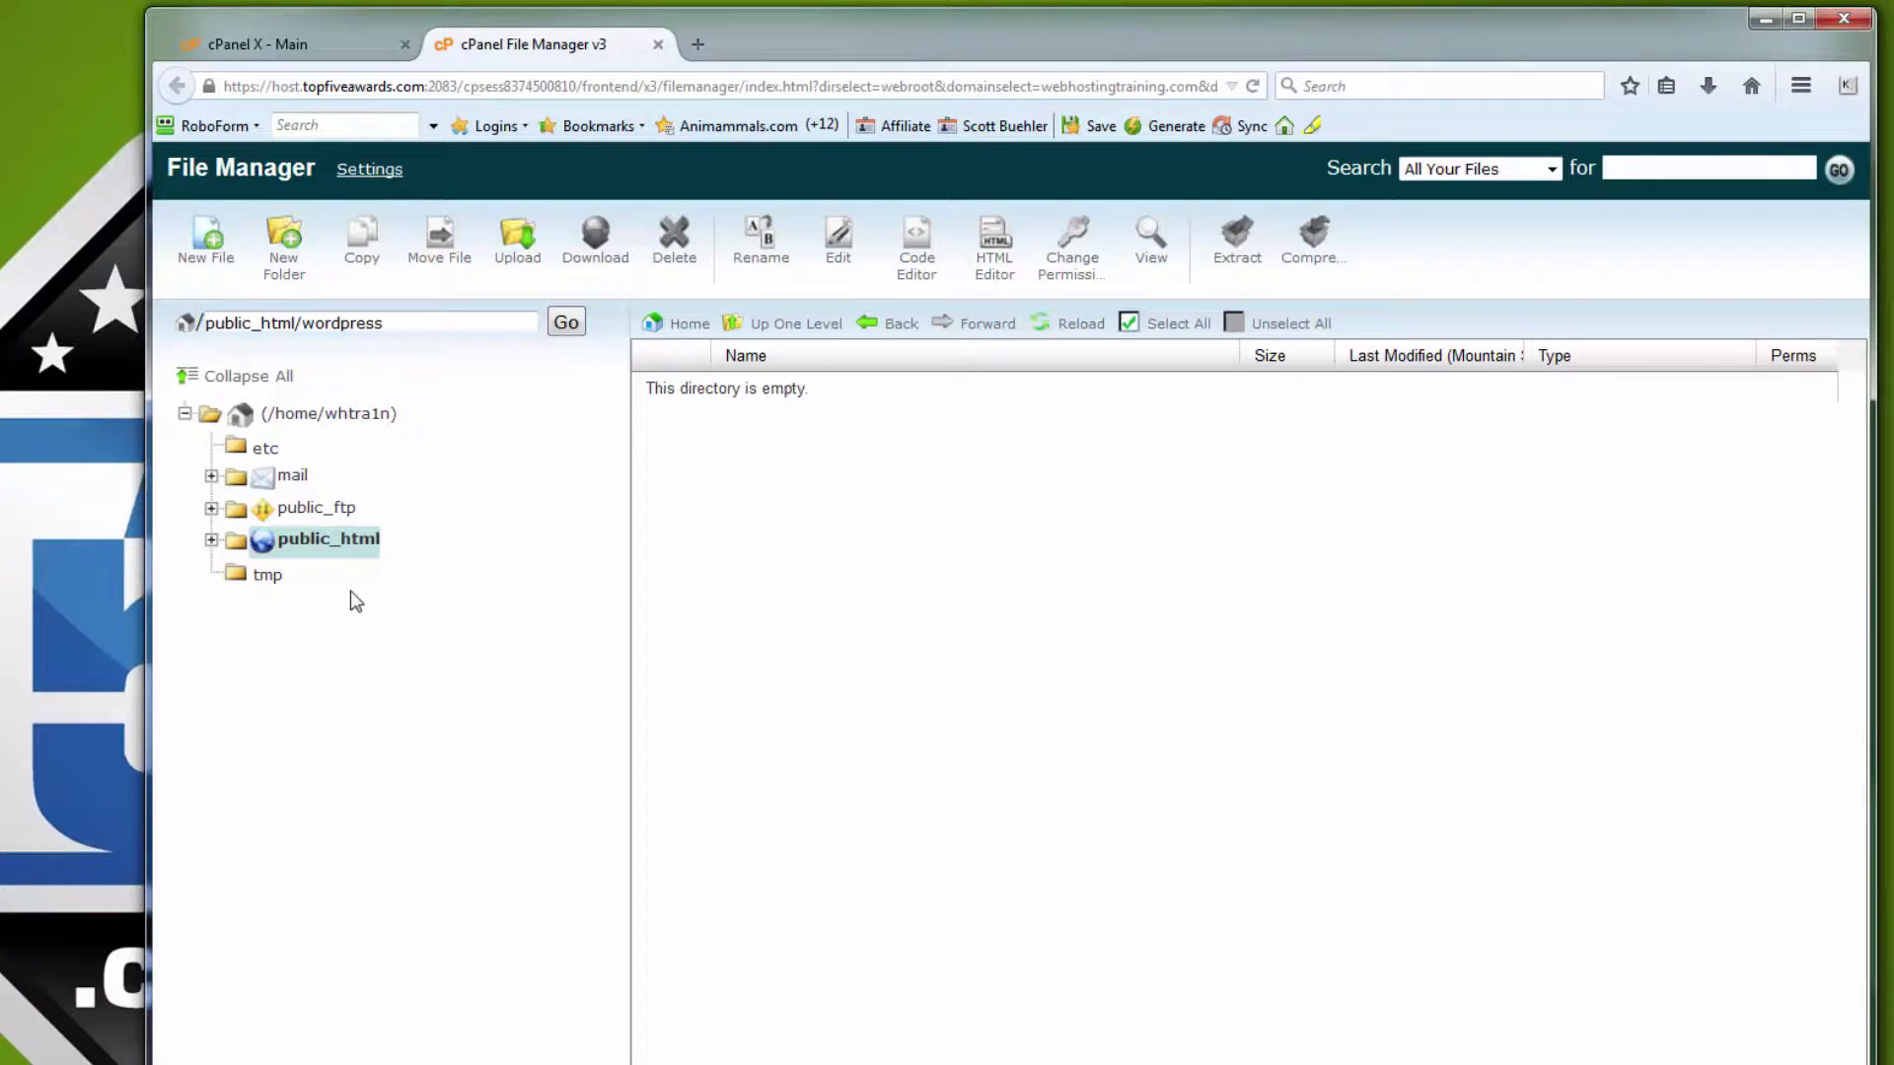
- Return to public_html and delete the emptied wordpress folder
click(316, 534)
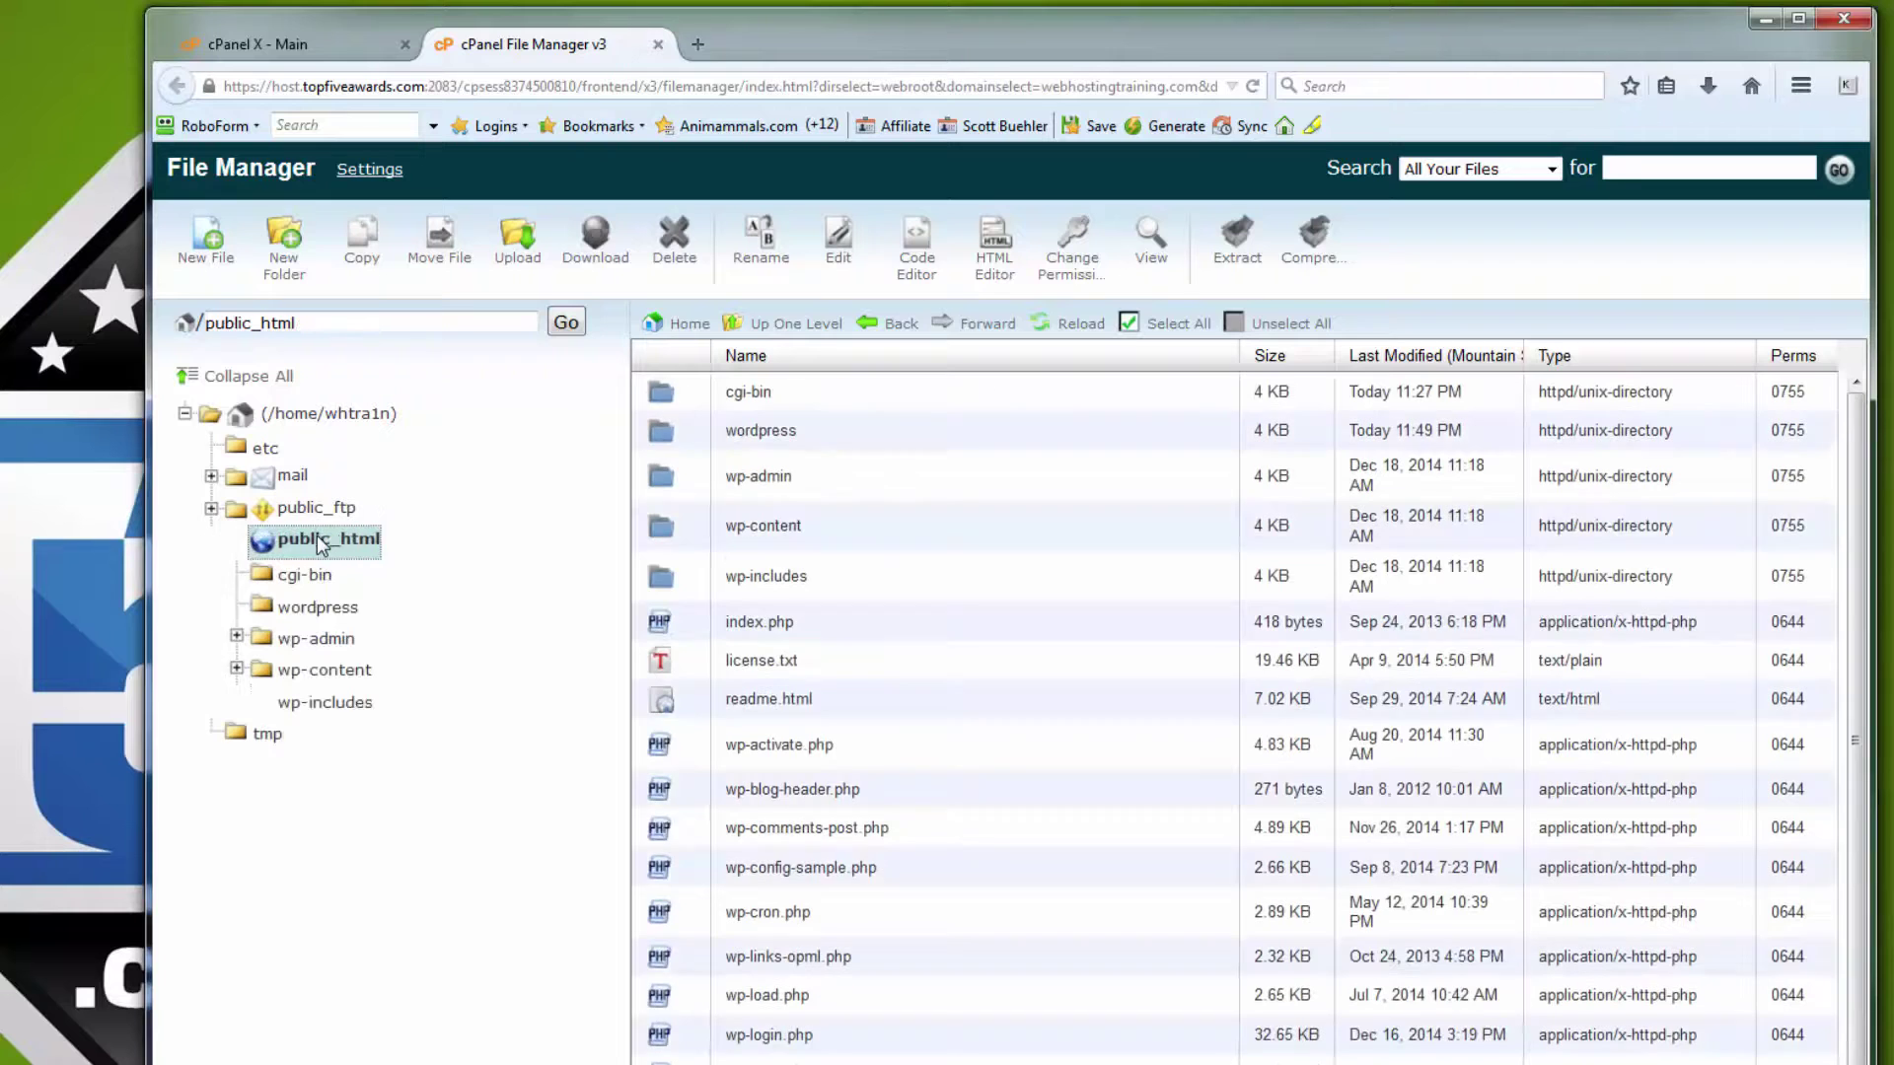
click(827, 428)
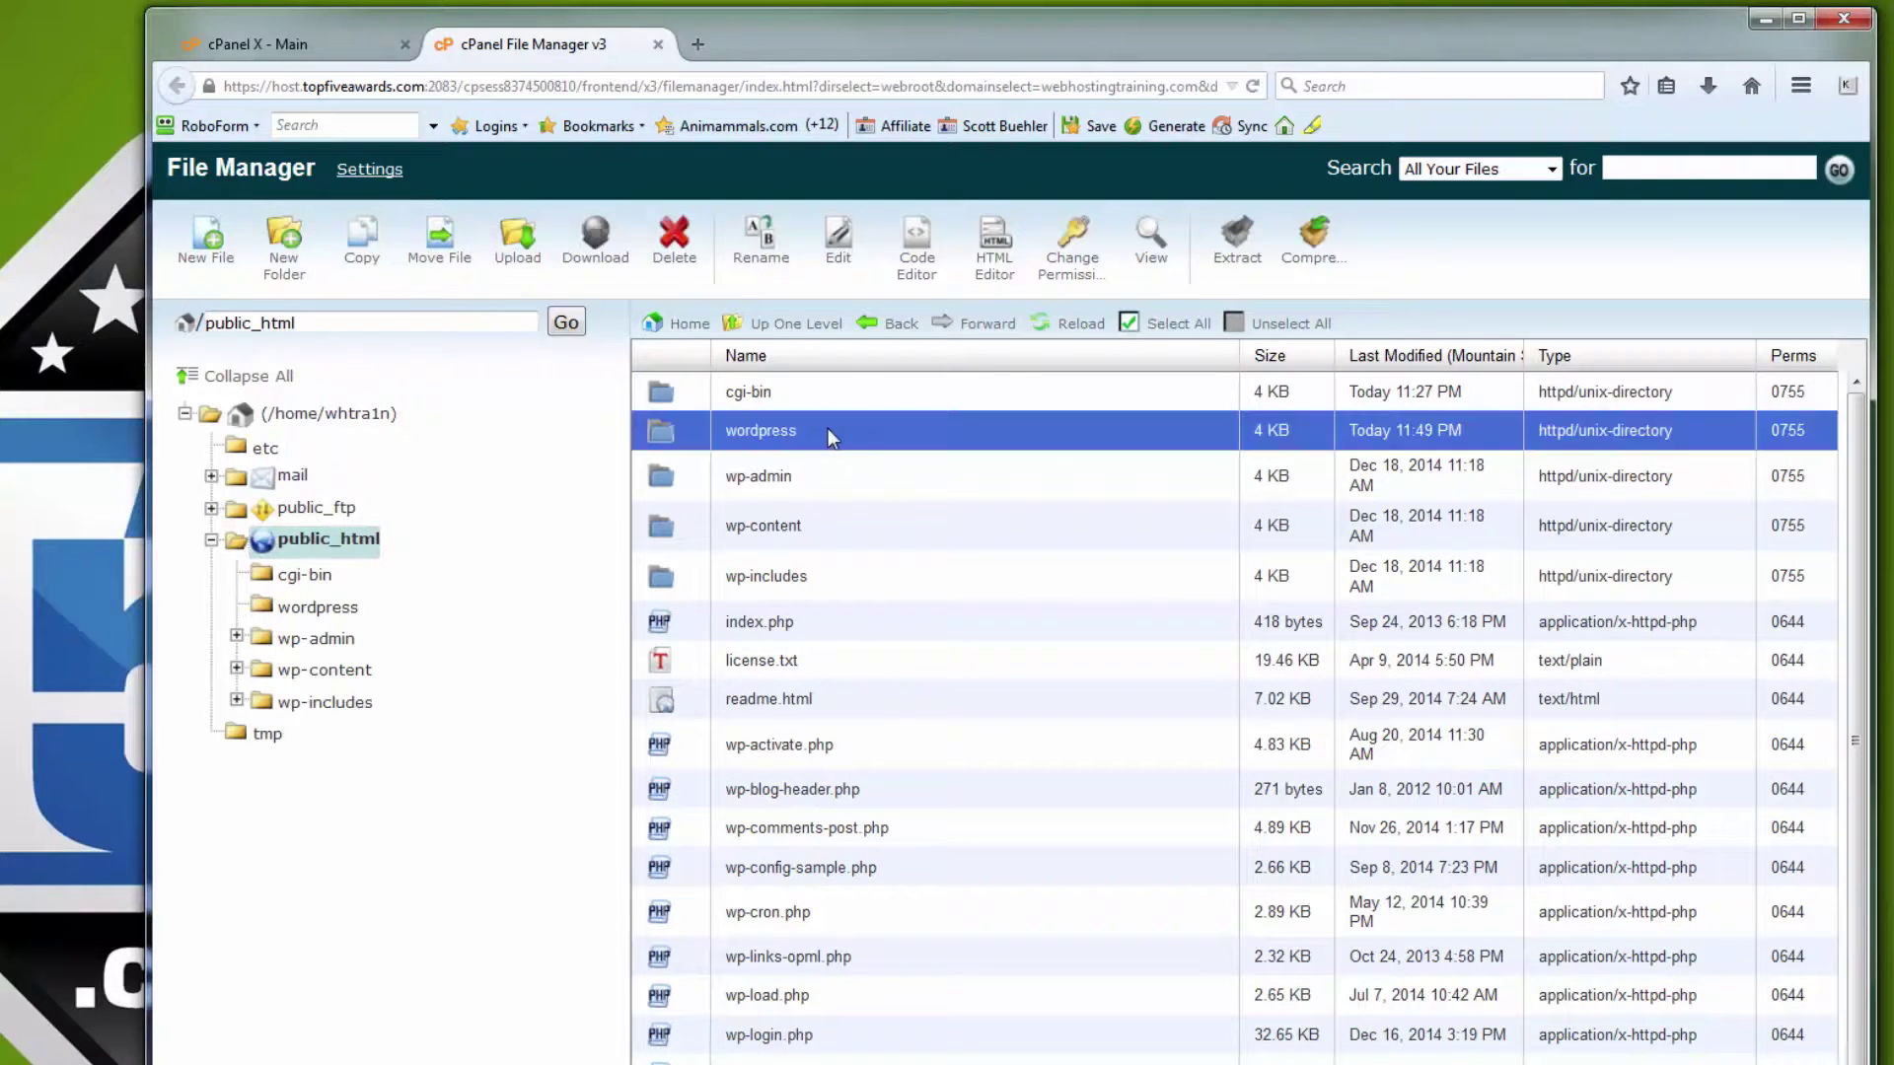
right_click(826, 428)
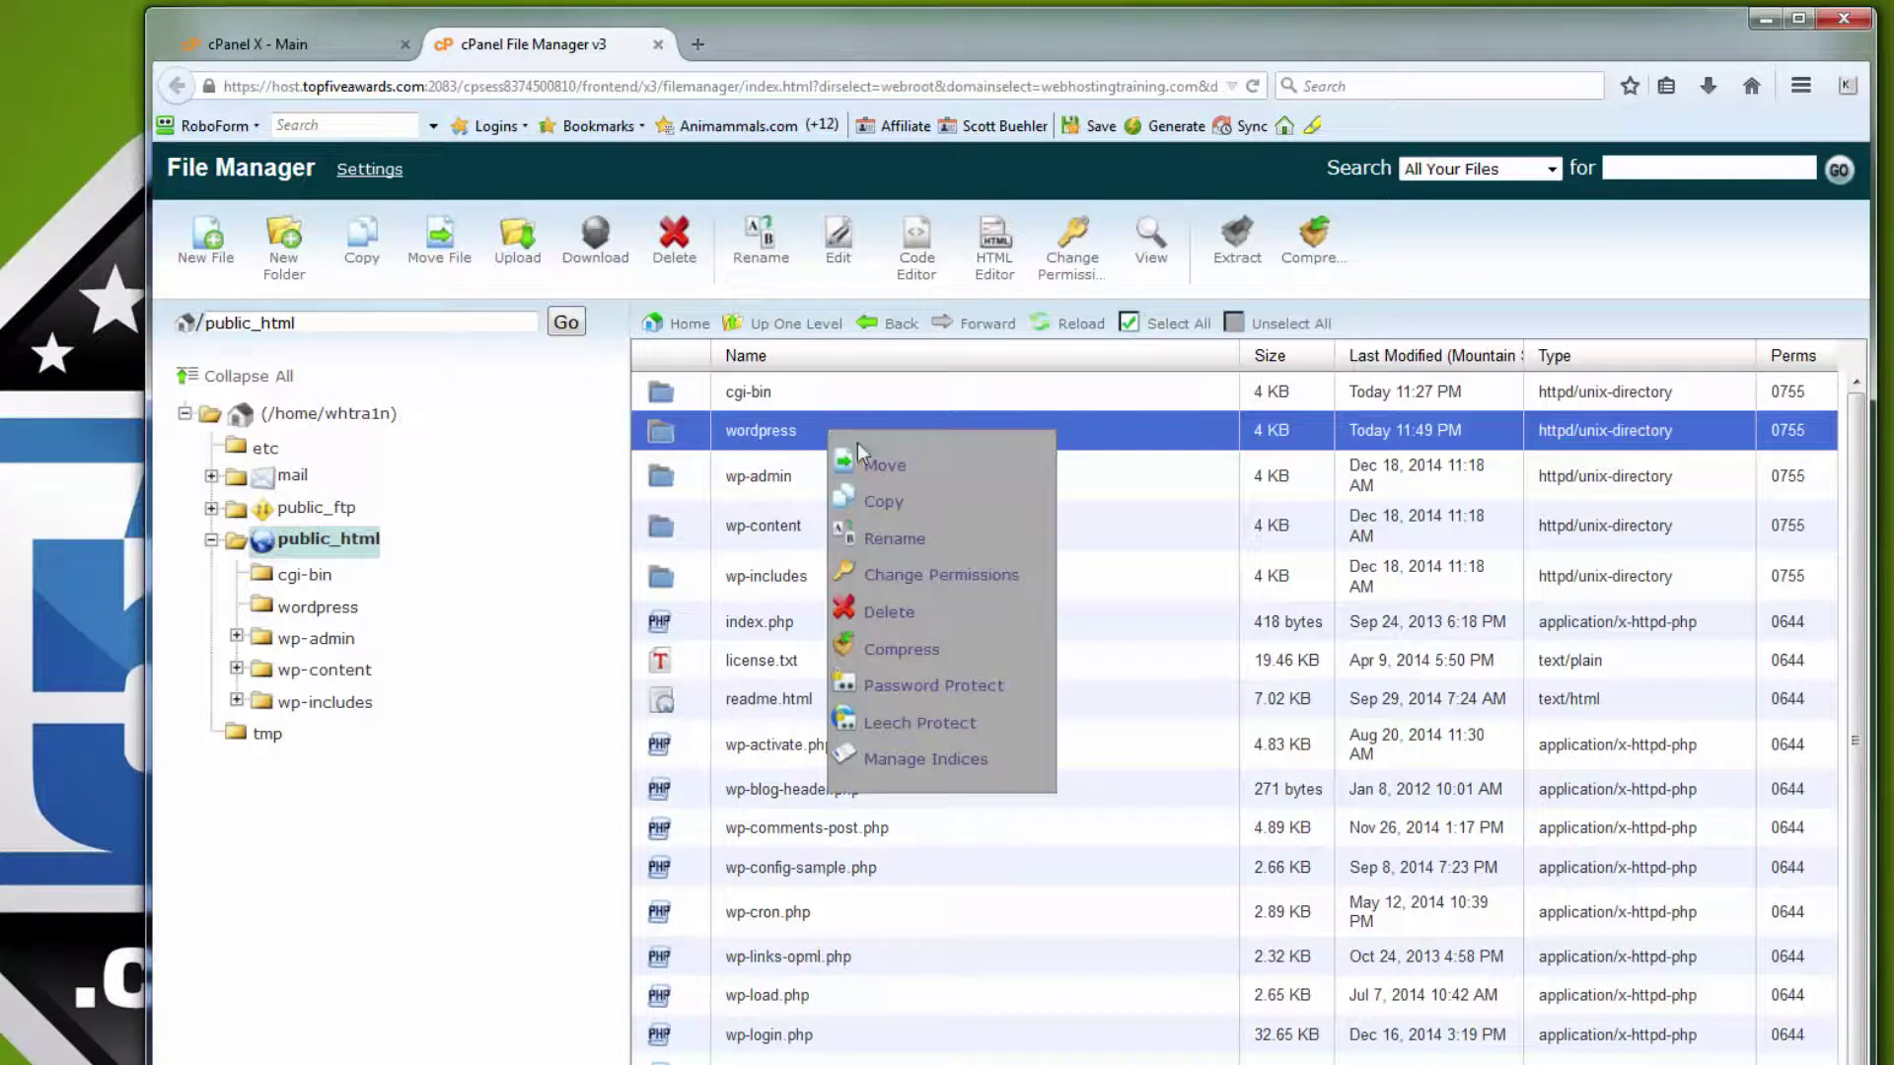
click(896, 612)
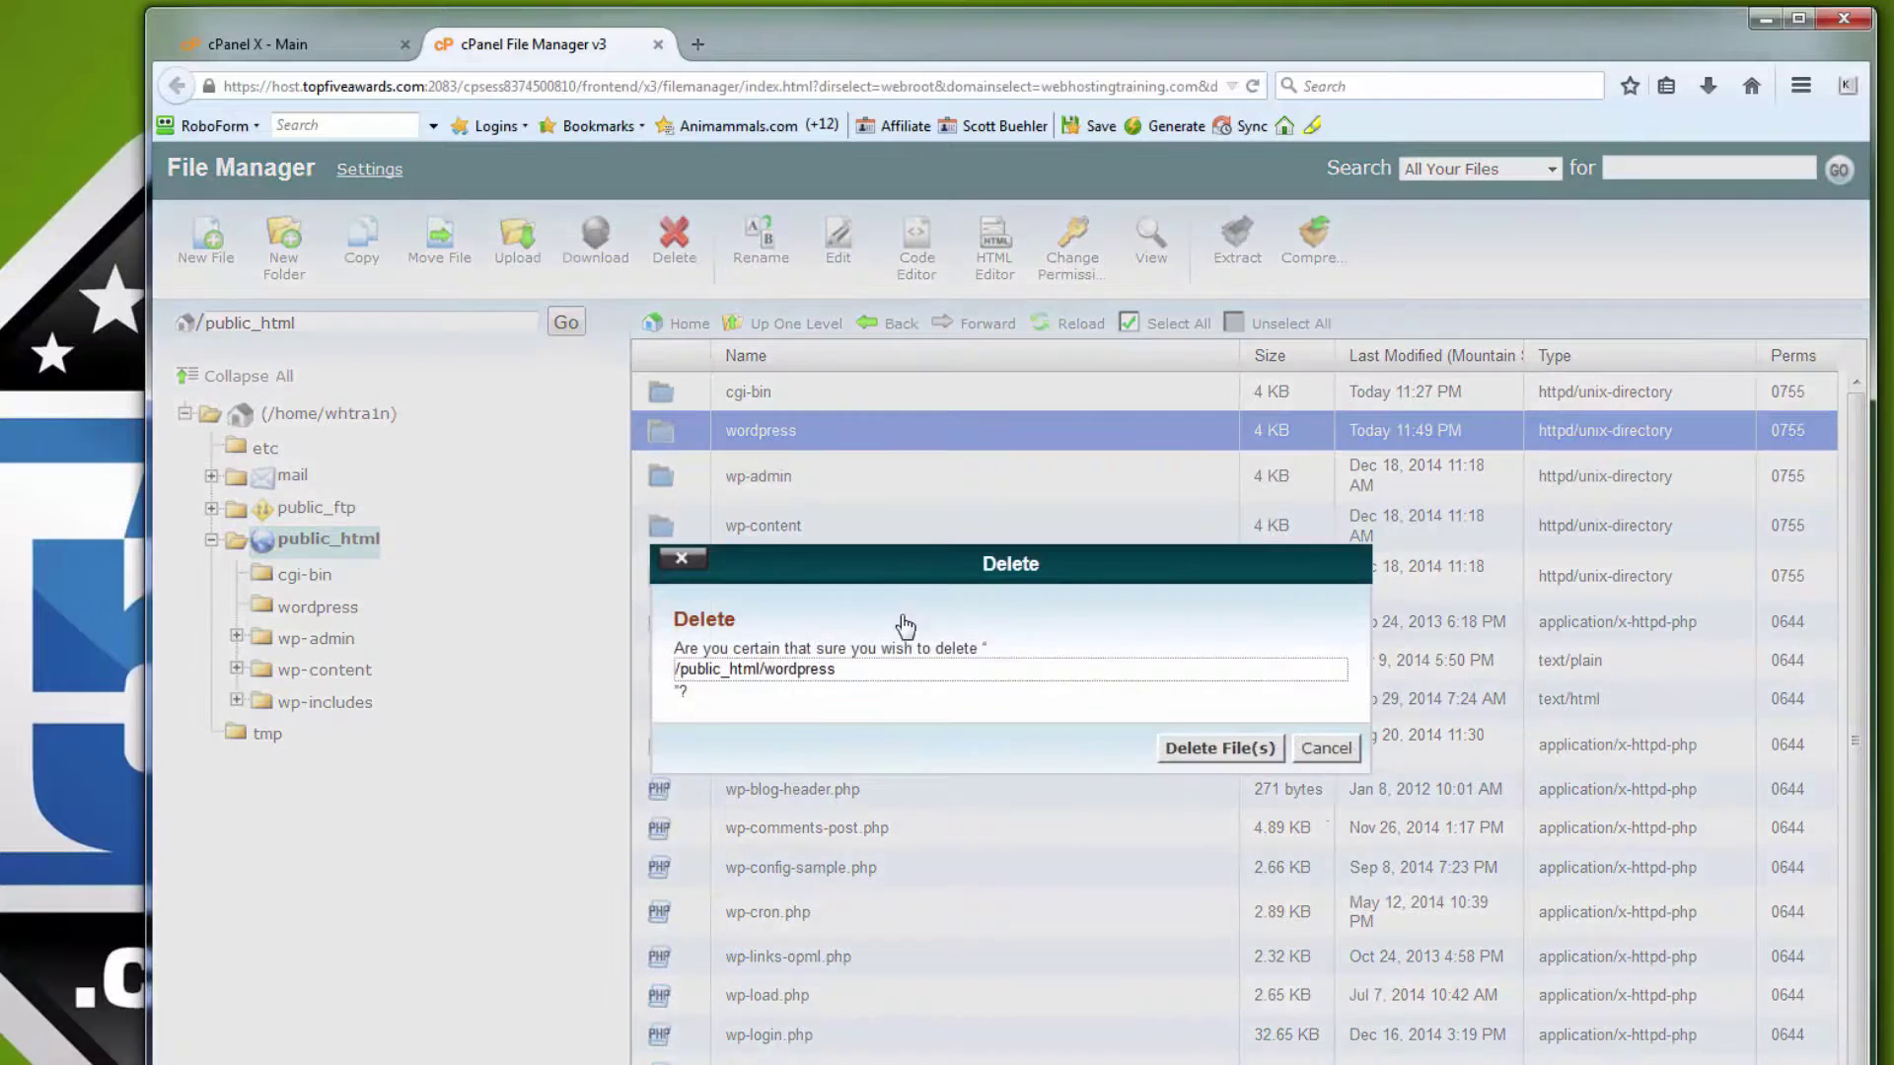
click(1220, 748)
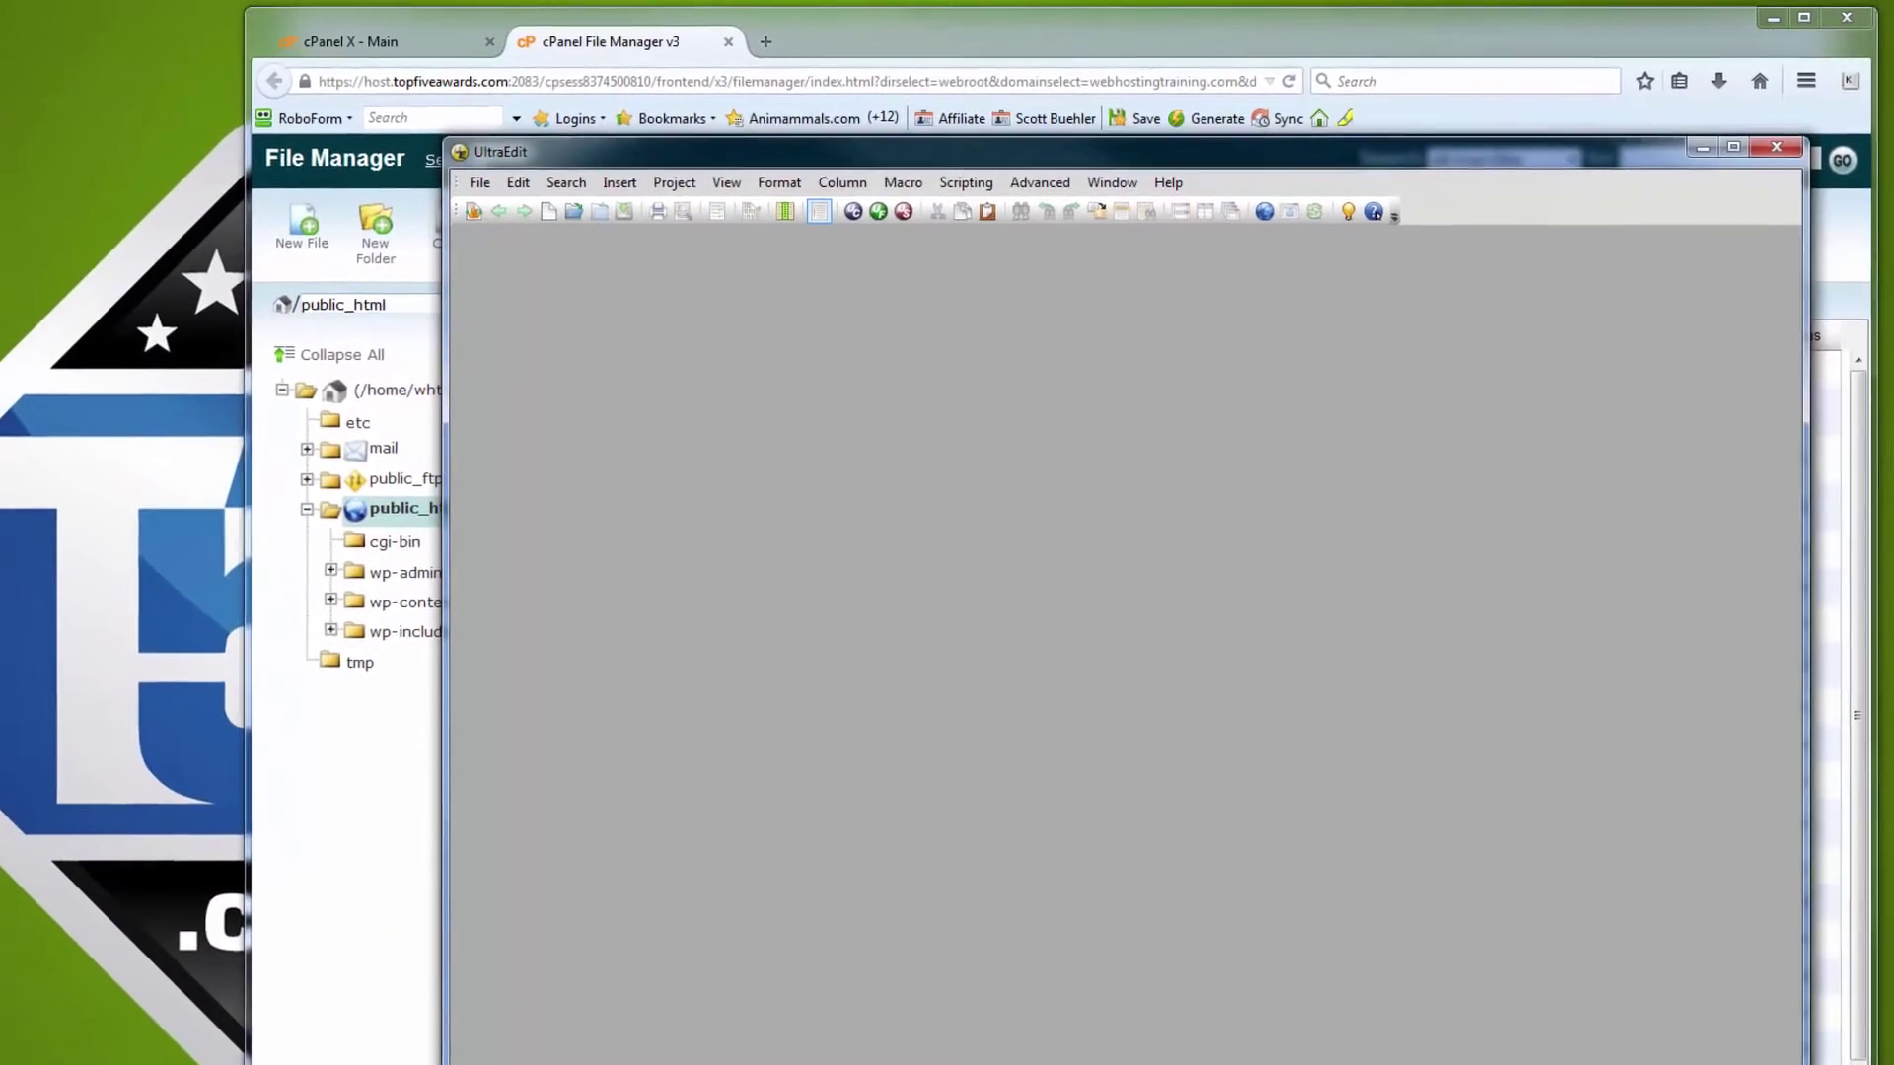
- Open wp-config.php from the desktop in UltraEdit and arrange the editor and the browser side by side
drag(23, 213, 930, 349)
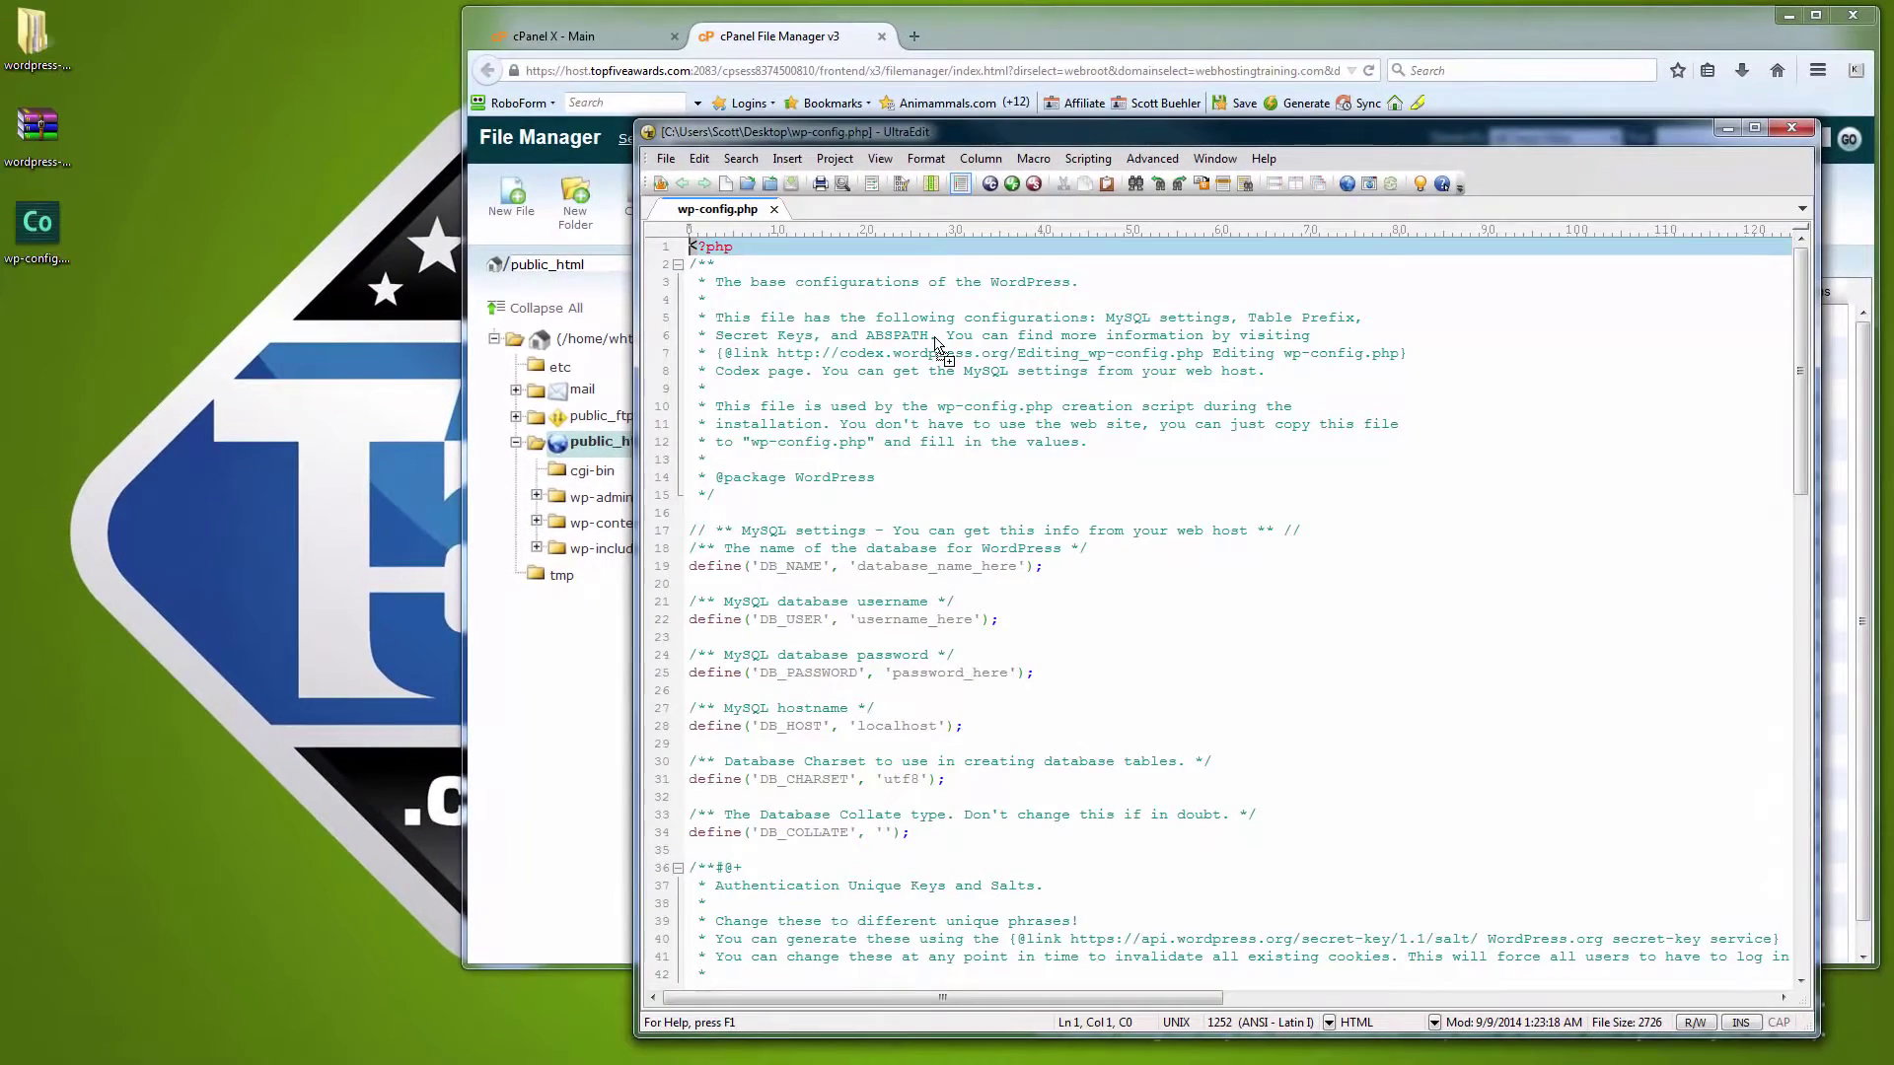
drag(840, 132, 225, 47)
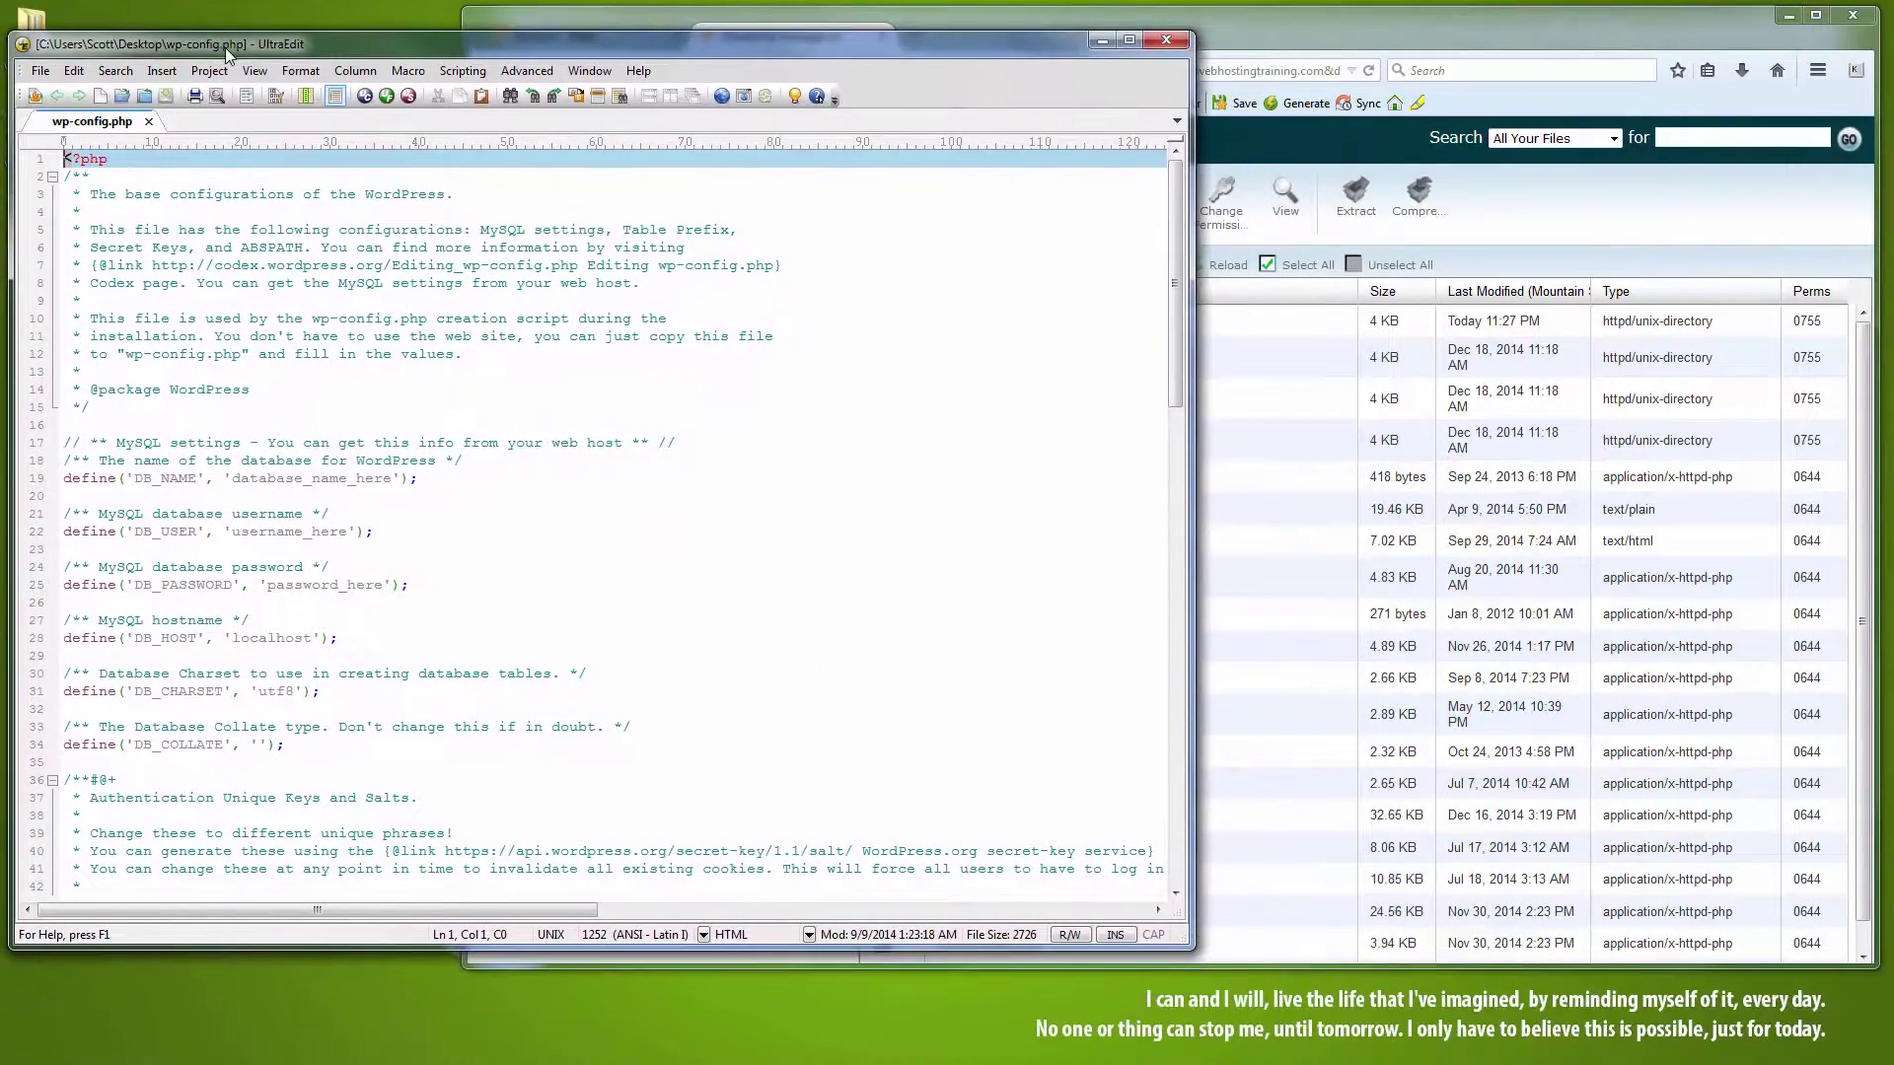
click(1549, 206)
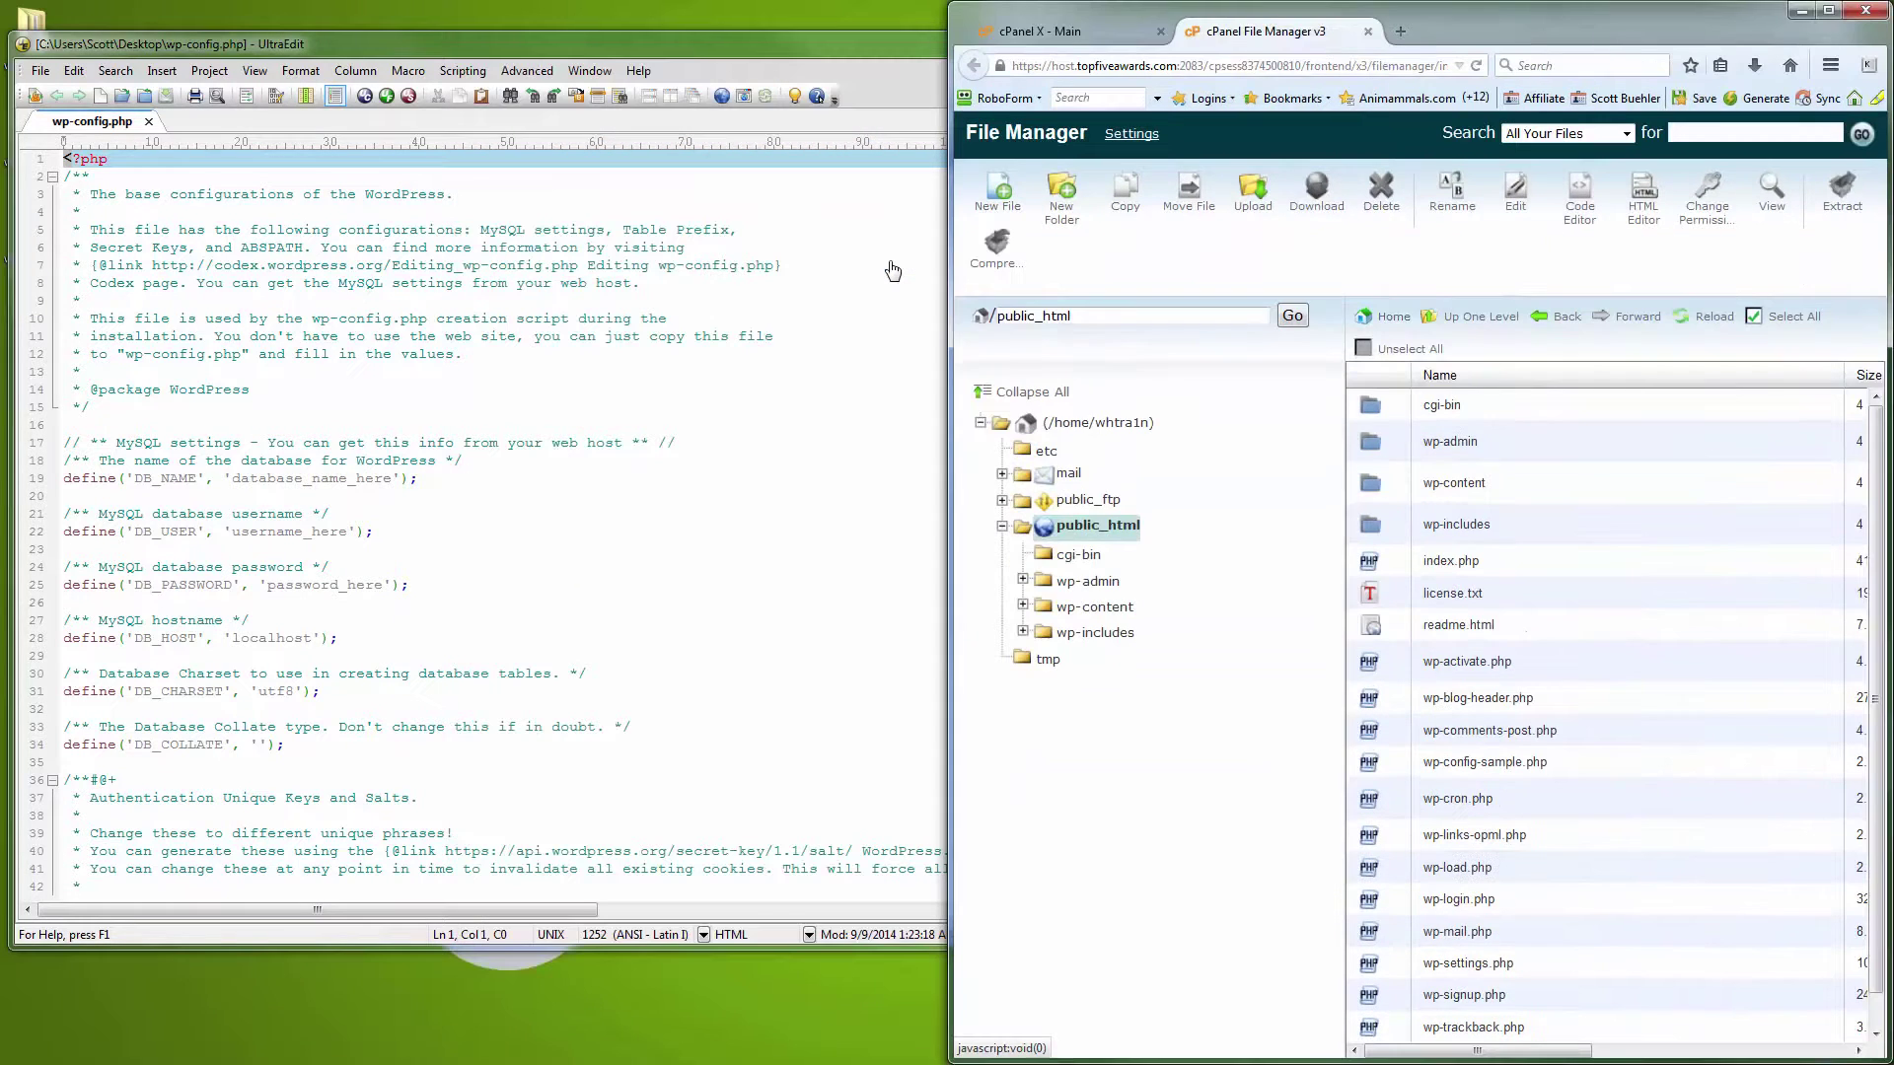
click(838, 327)
key(super+Left)
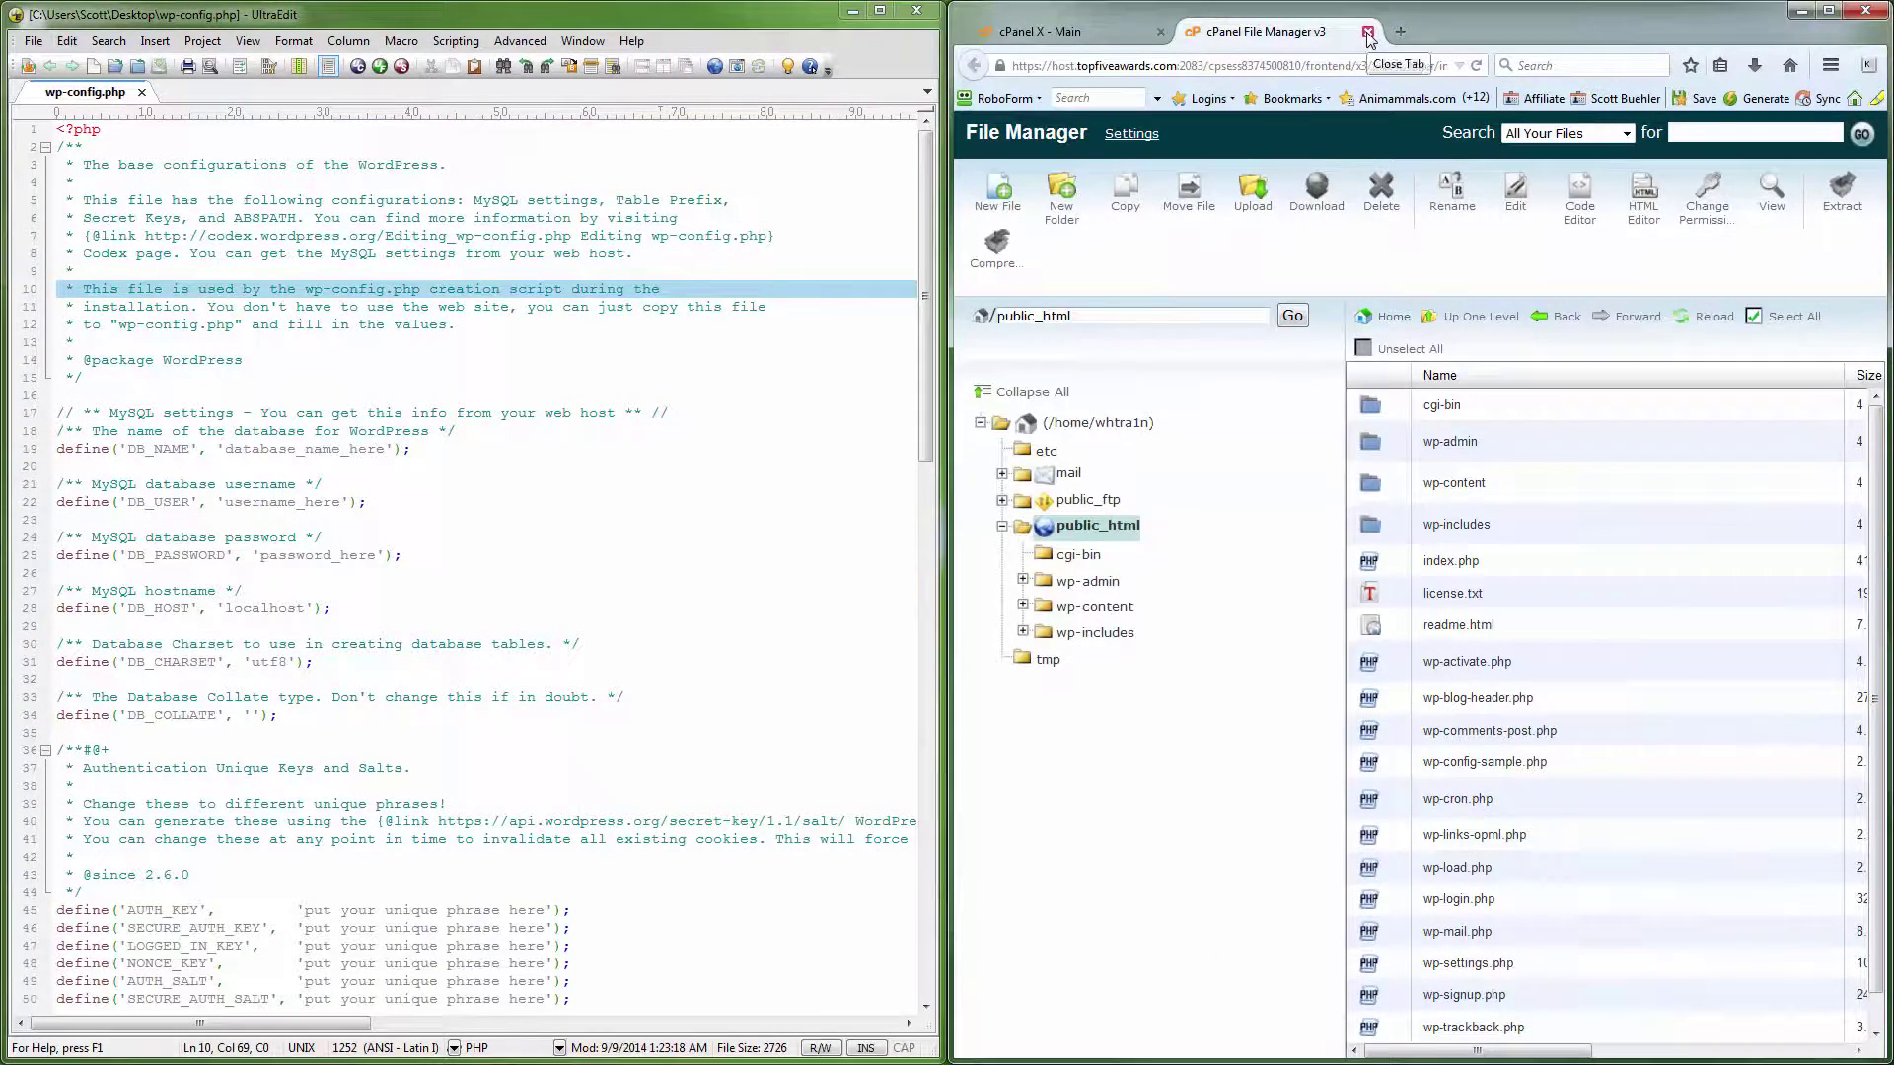
- Open MySQL Databases from the cPanel main page and create a new database with the name w0rdpress after the account prefix
click(1065, 32)
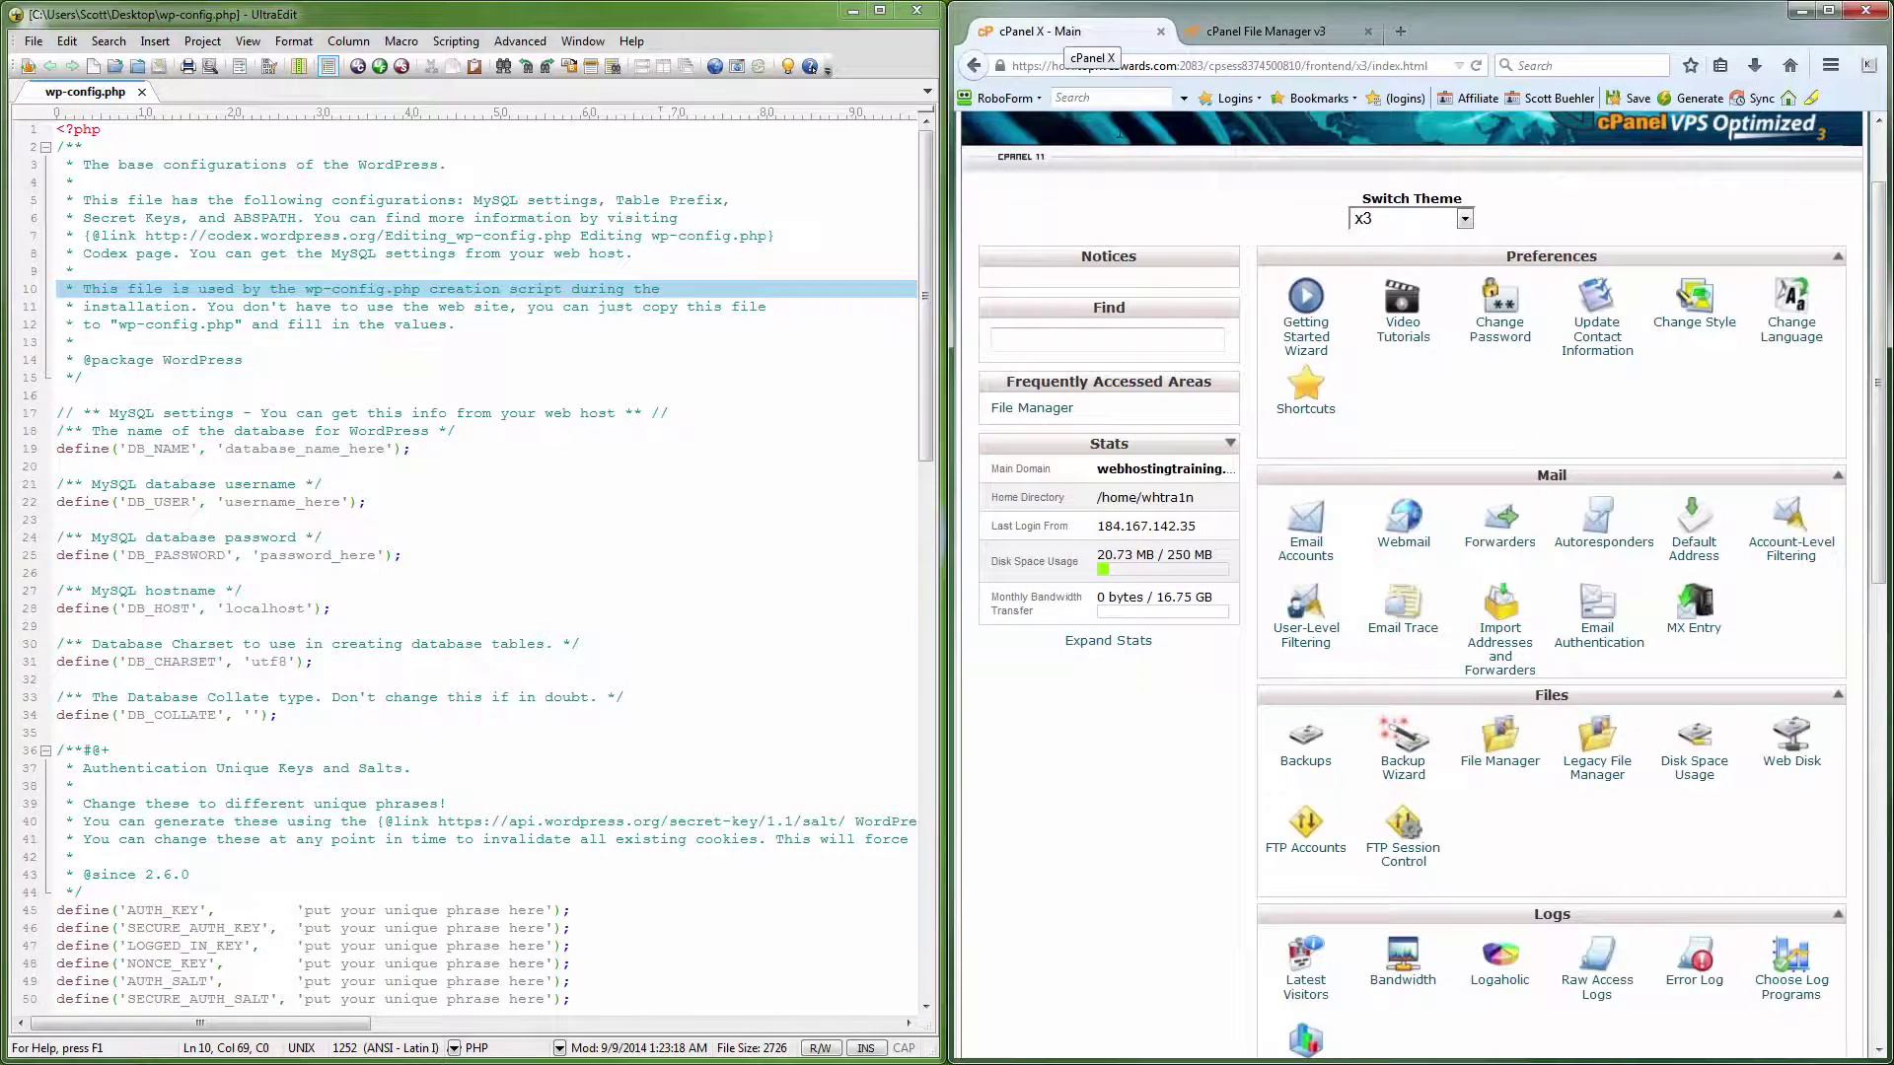
scroll(1544, 615, down, 5)
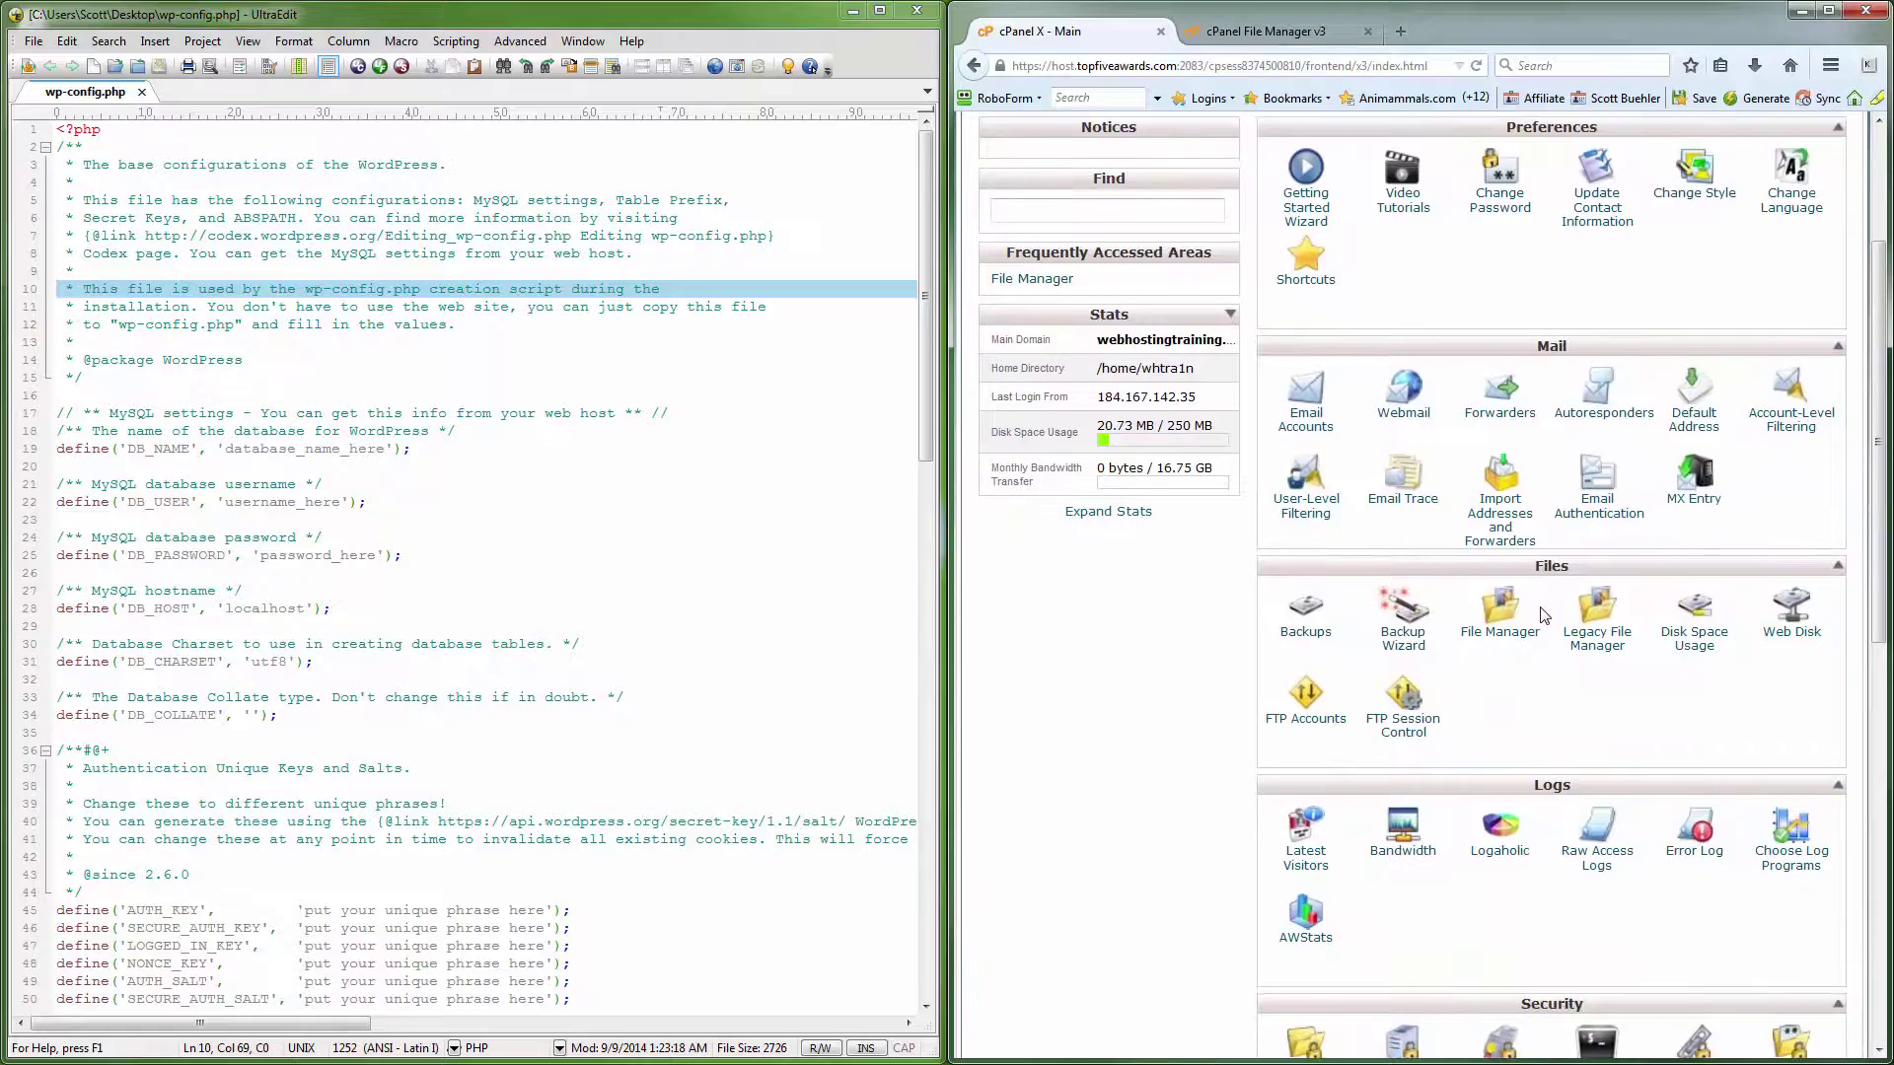
scroll(1545, 615, down, 6)
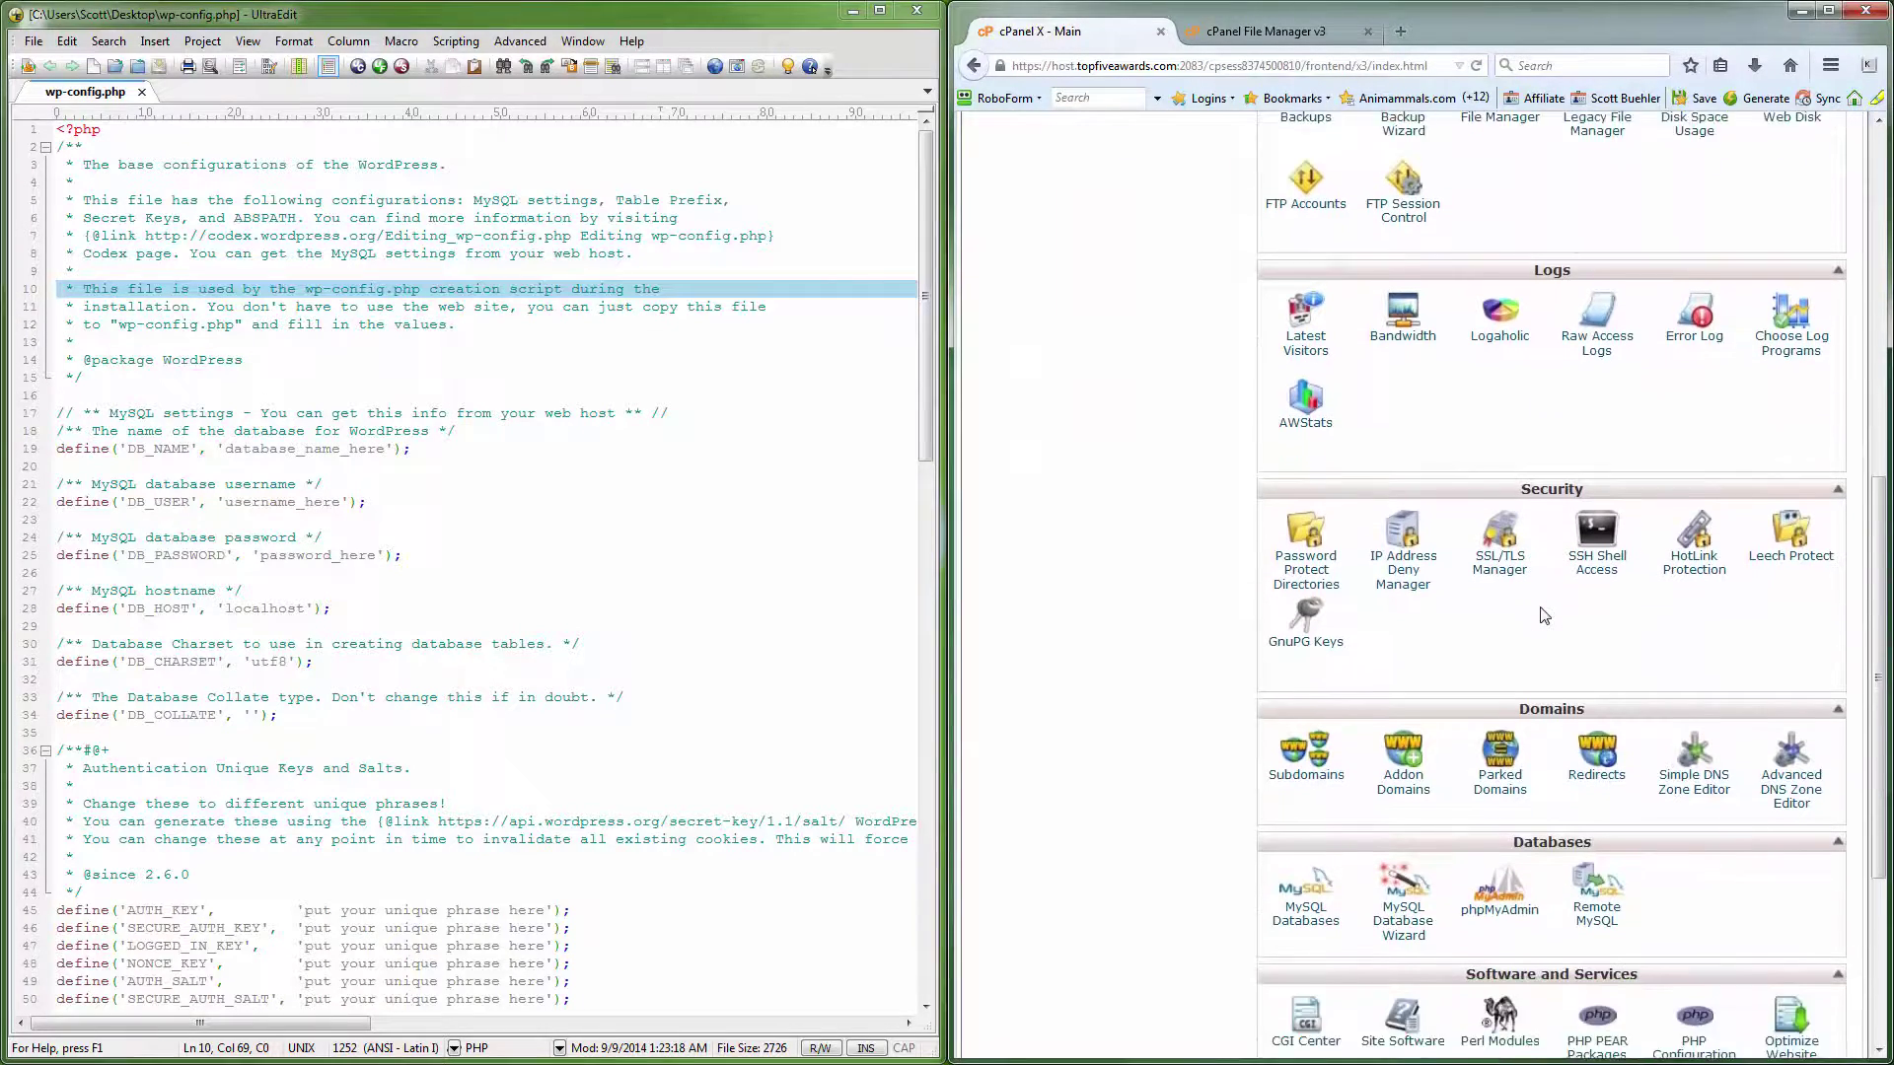
scroll(1544, 616, down, 4)
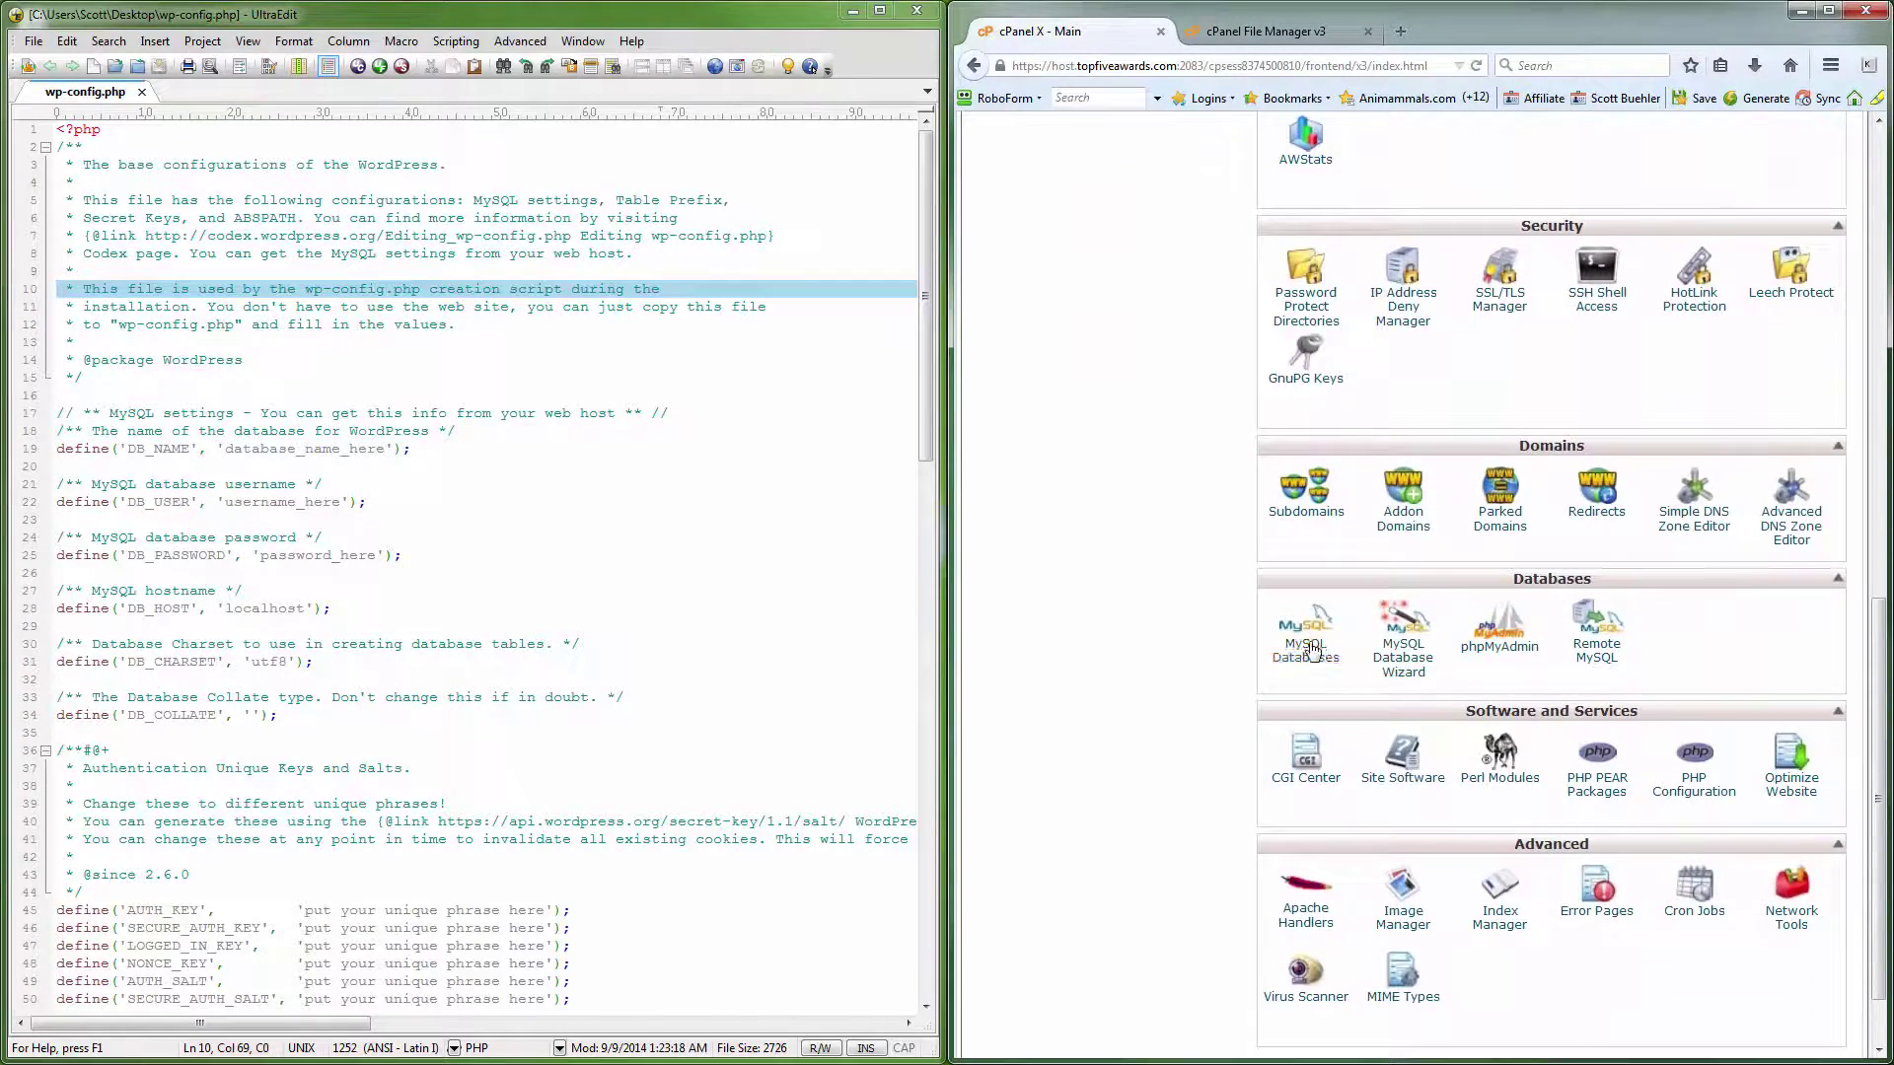
click(1315, 652)
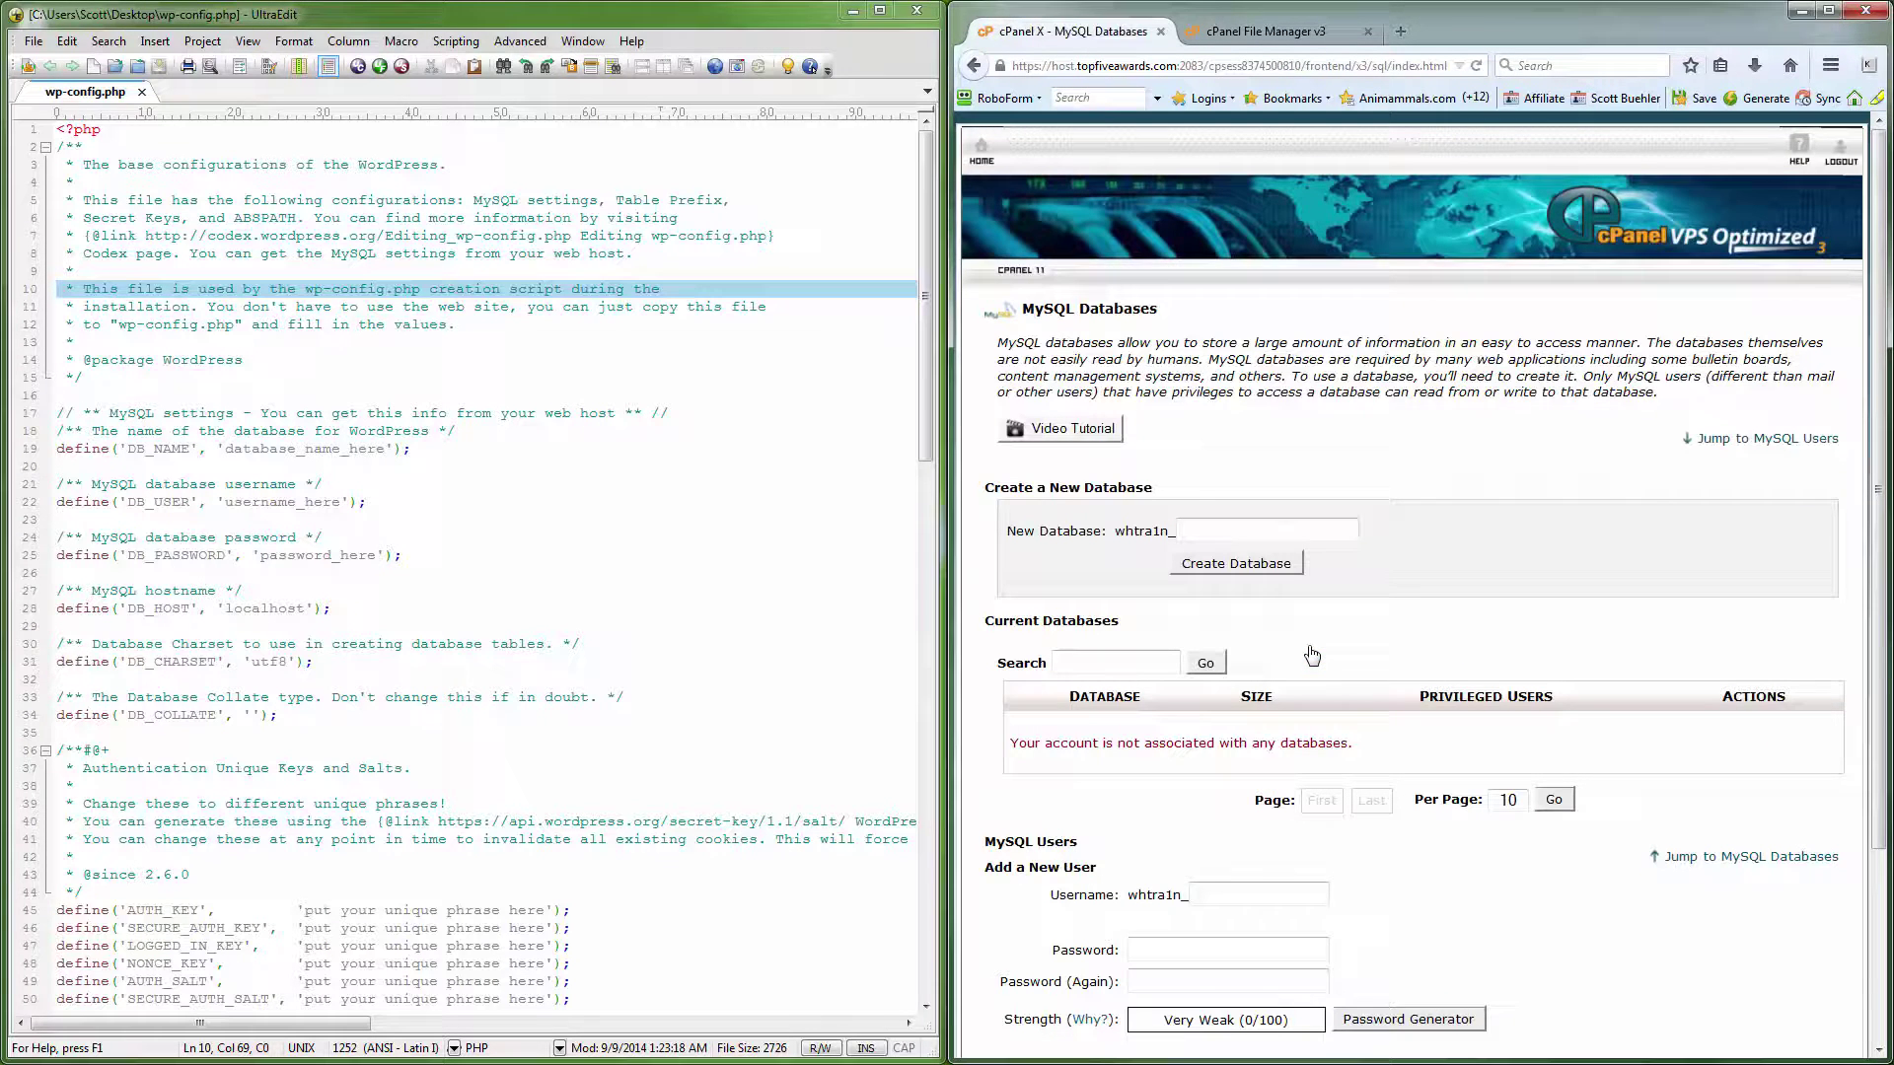
click(1210, 531)
text(w0rdpress)
click(1226, 561)
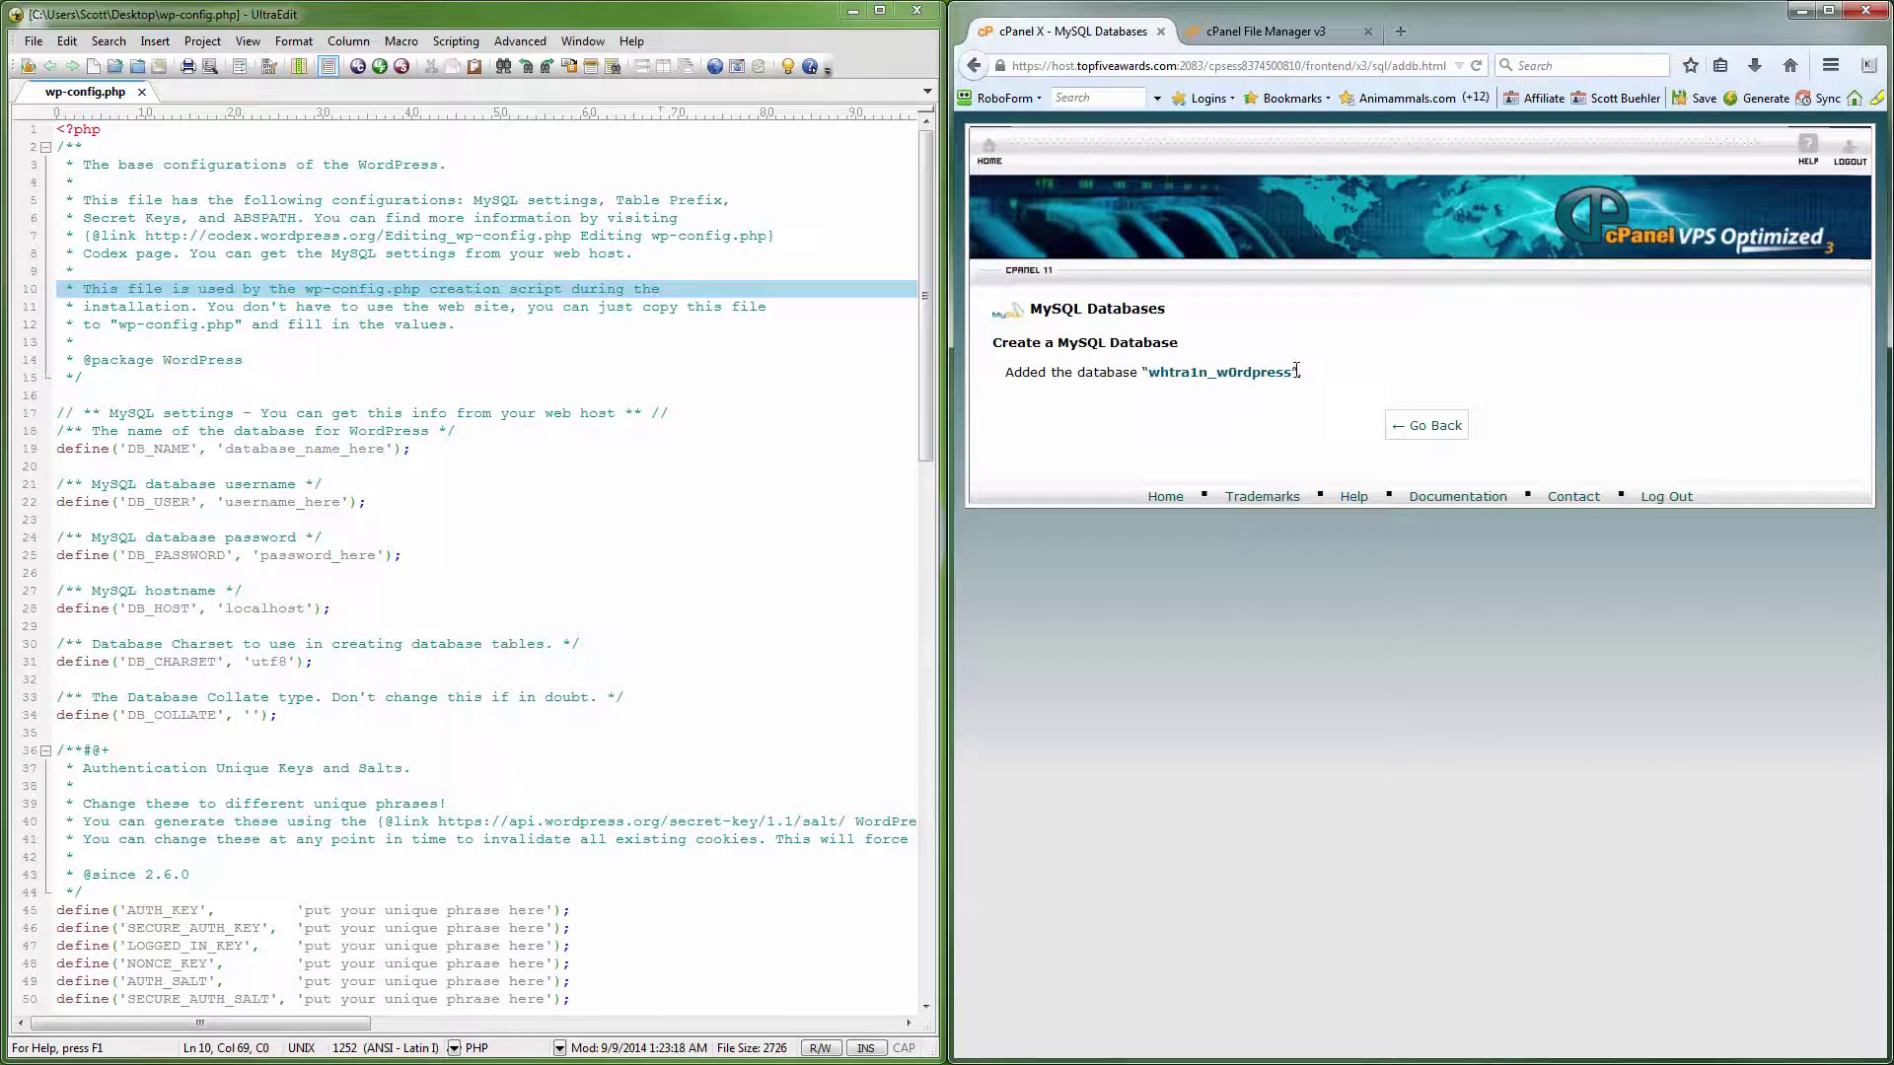
- Copy the new database's full name, whtra1n_w0rdpress, into the DB_NAME value in wp-config.php, replacing the placeholder
drag(1294, 369, 1153, 376)
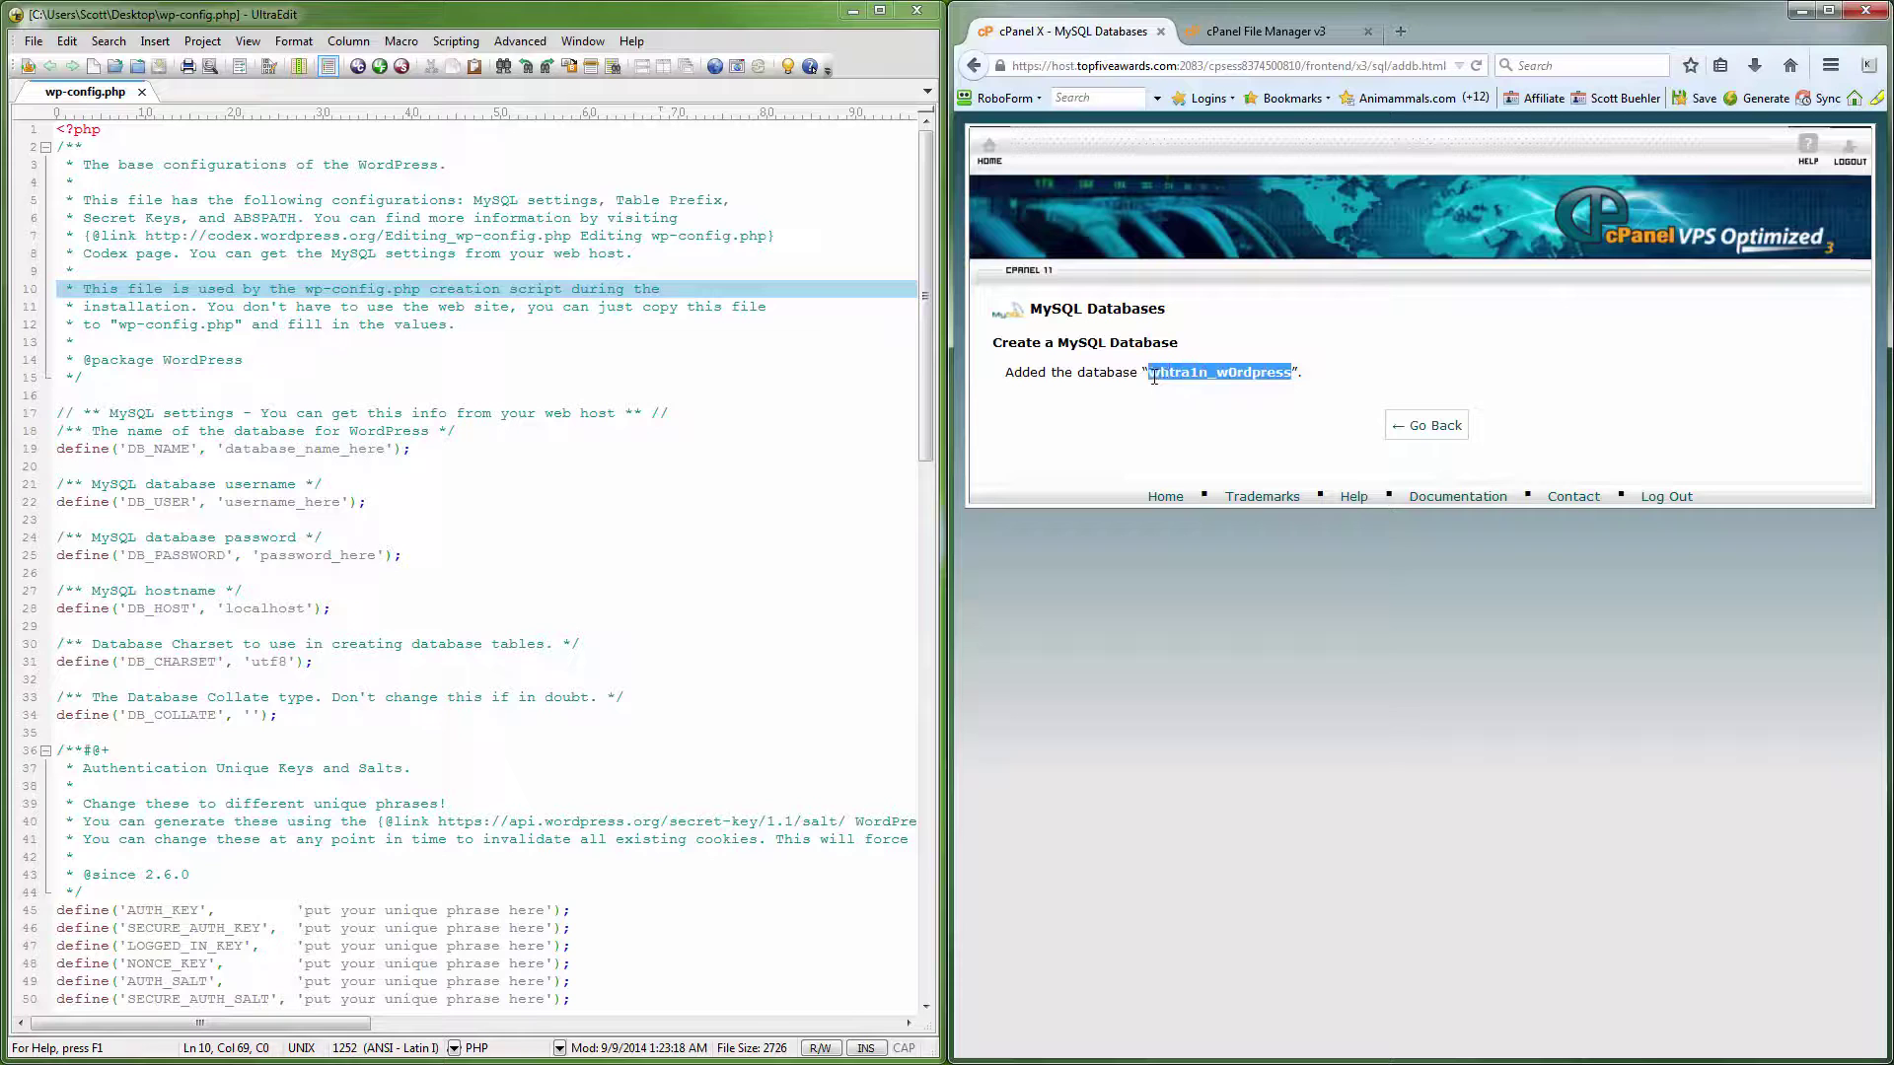
right_click(1156, 373)
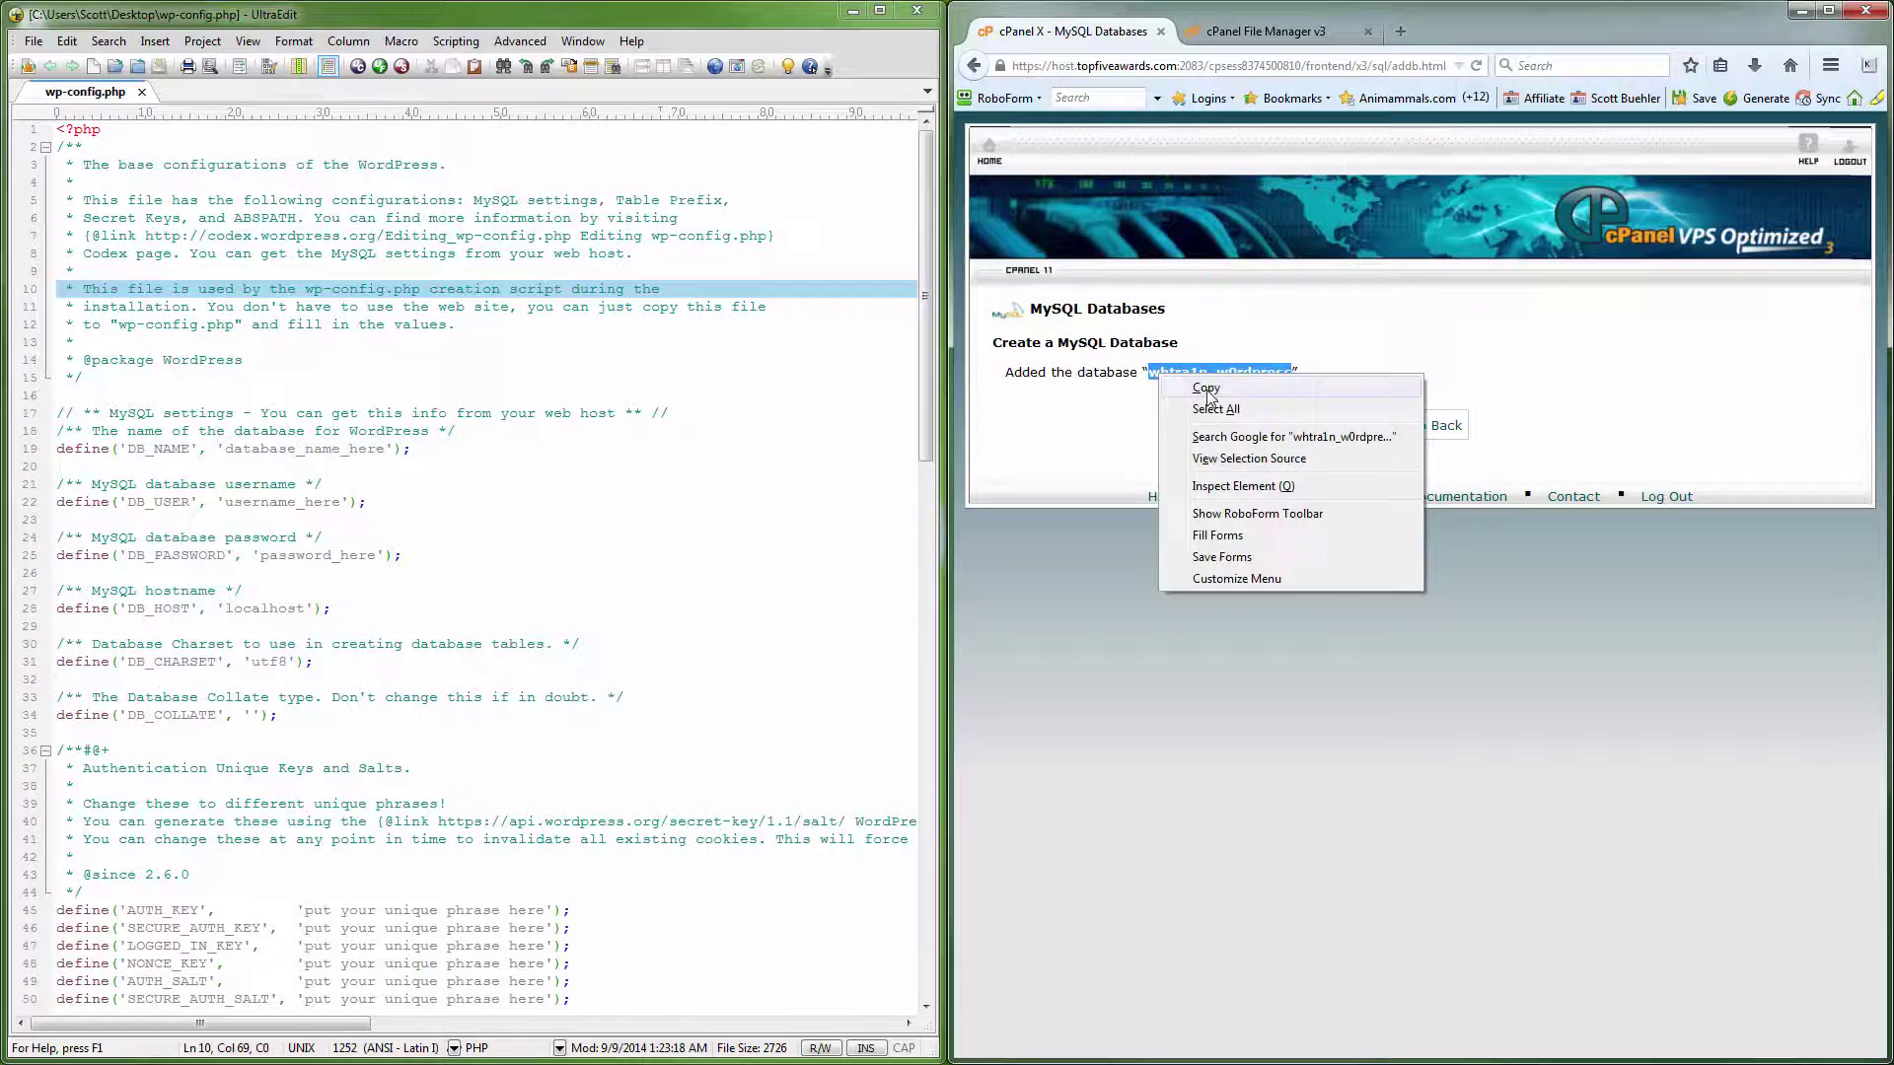
click(1210, 392)
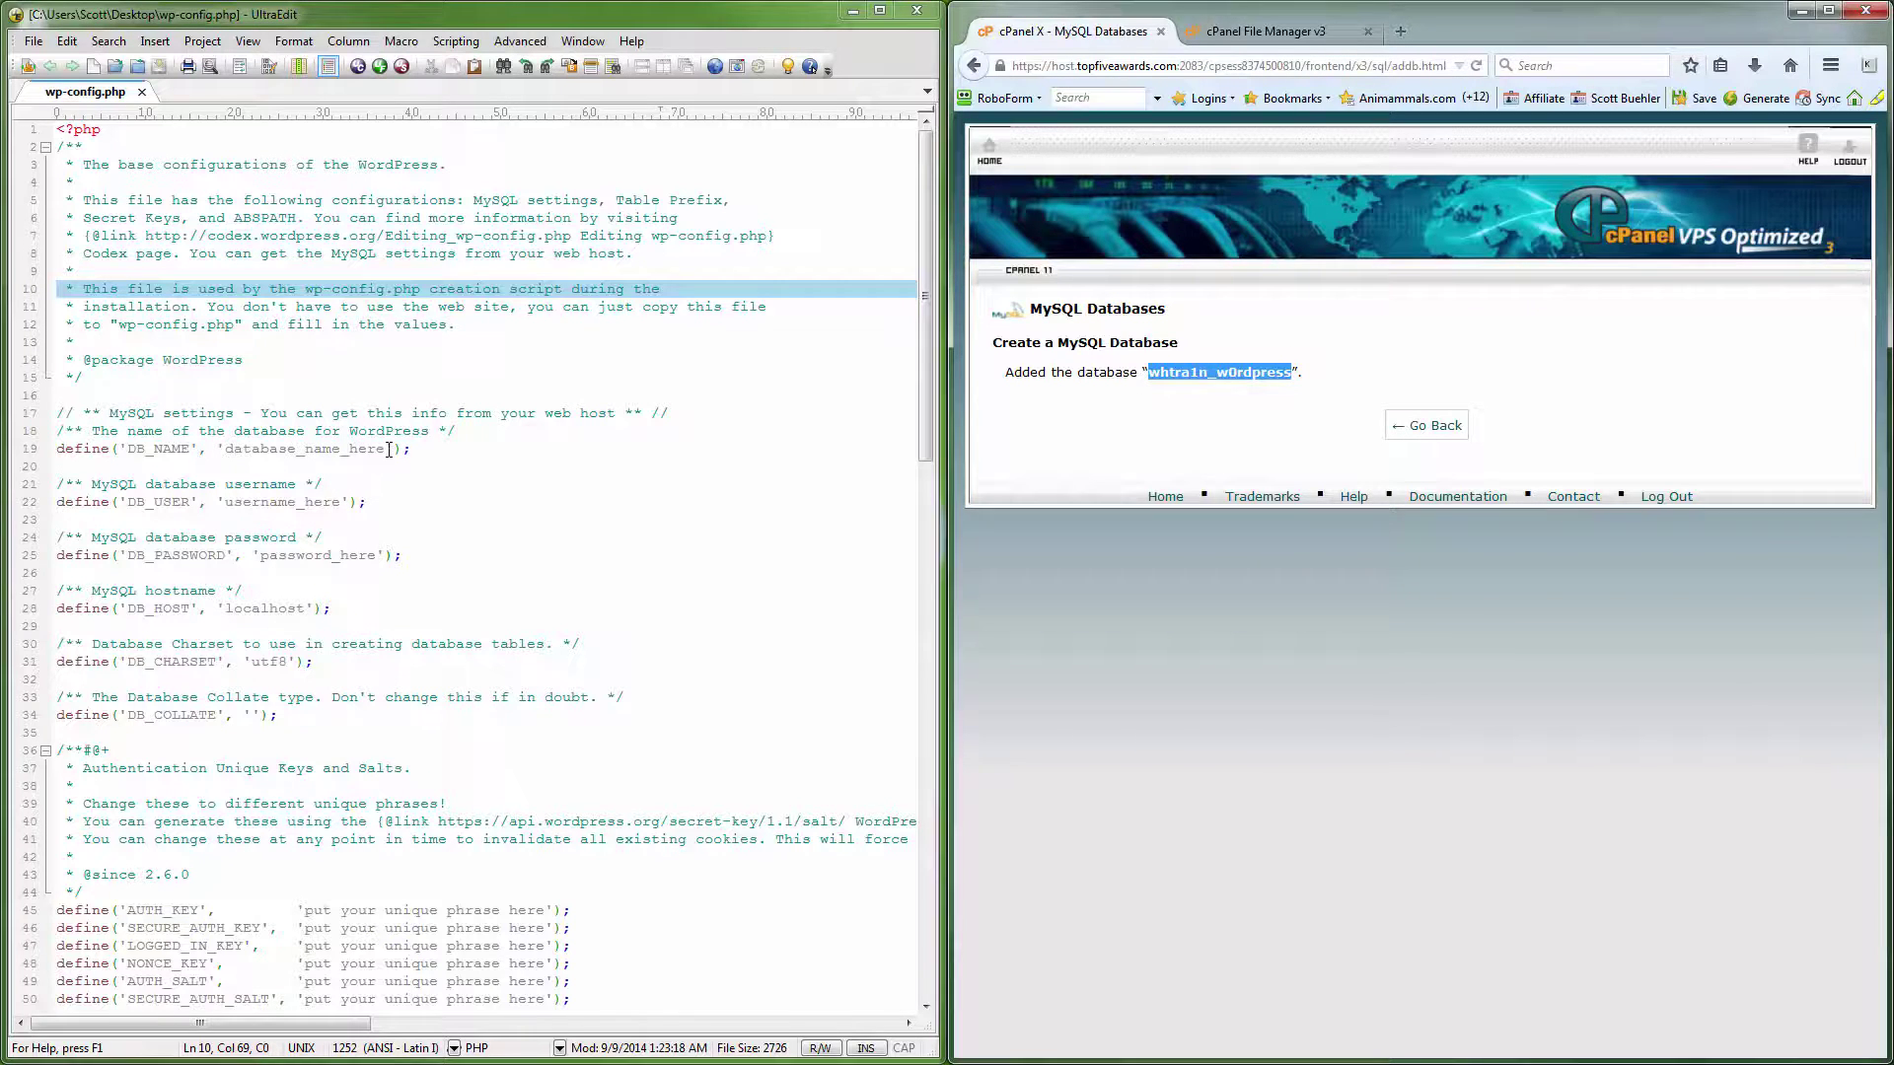
drag(387, 450, 229, 456)
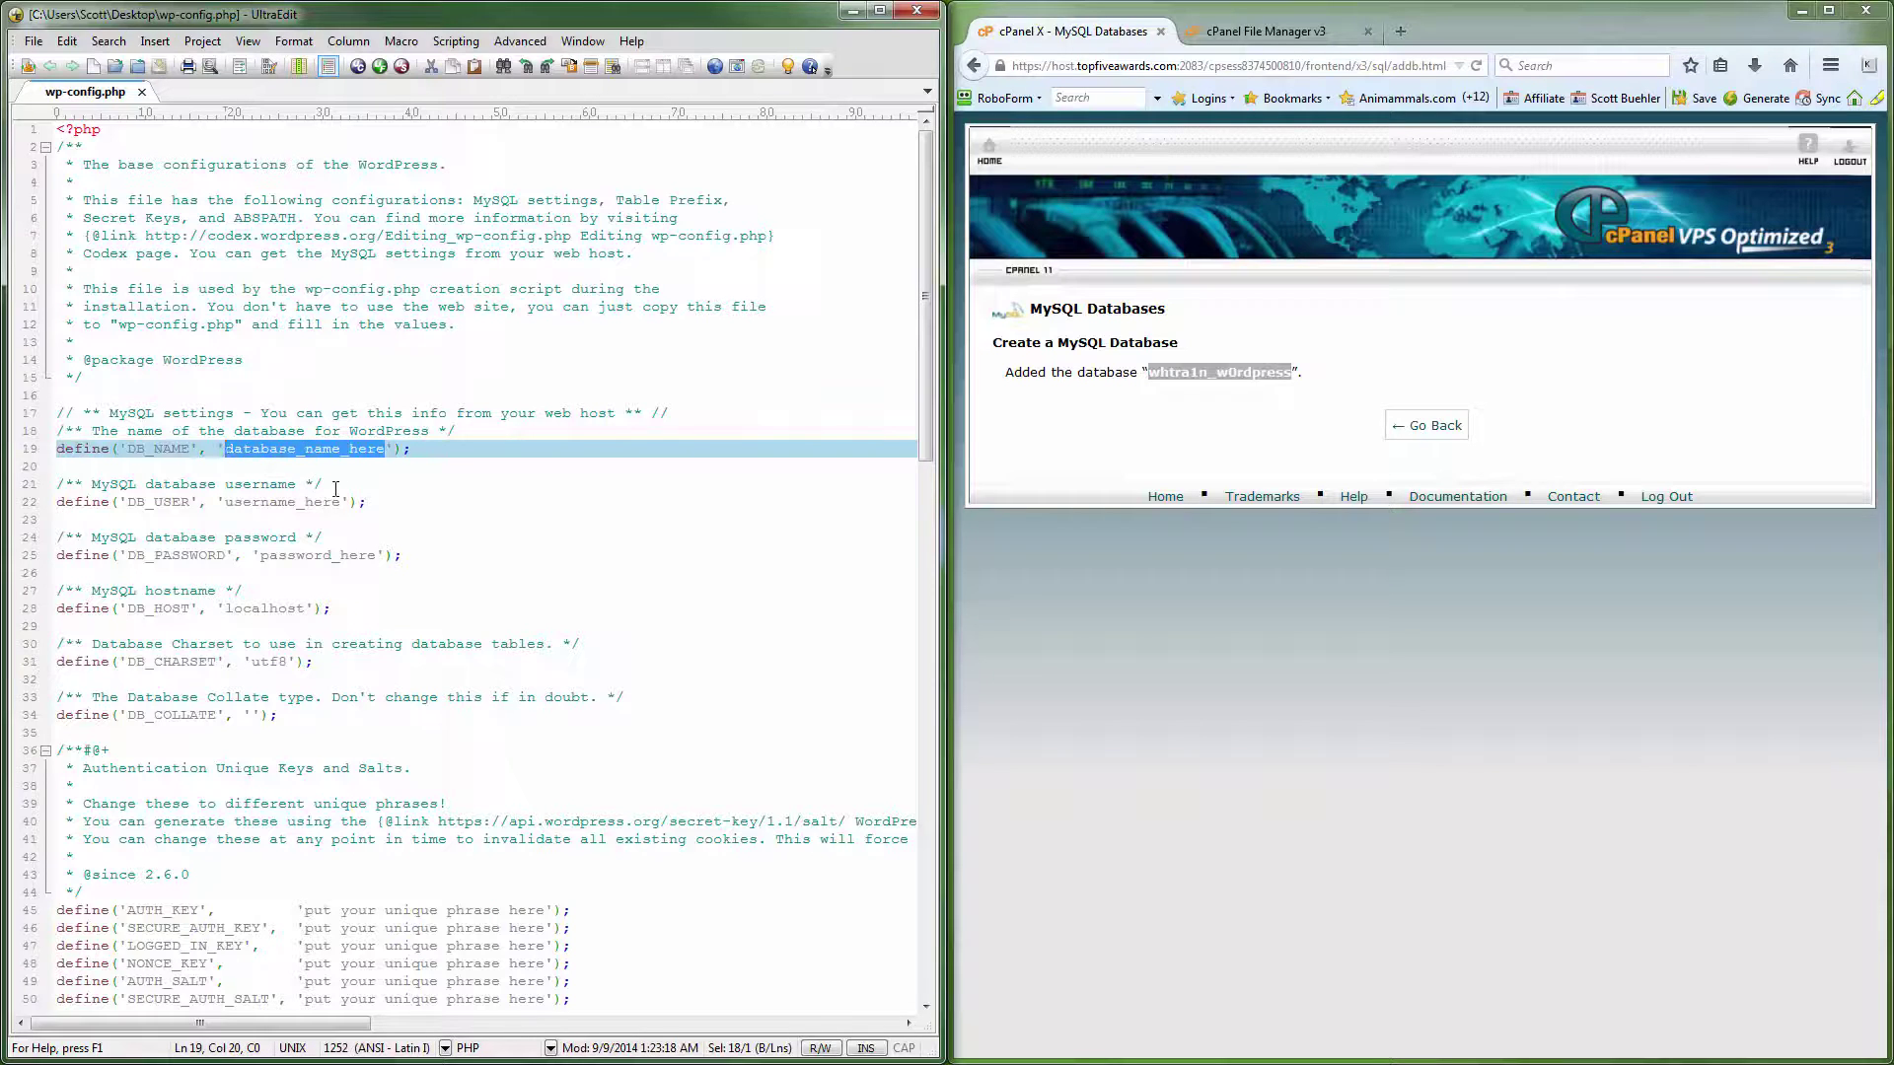
key(ctrl+v)
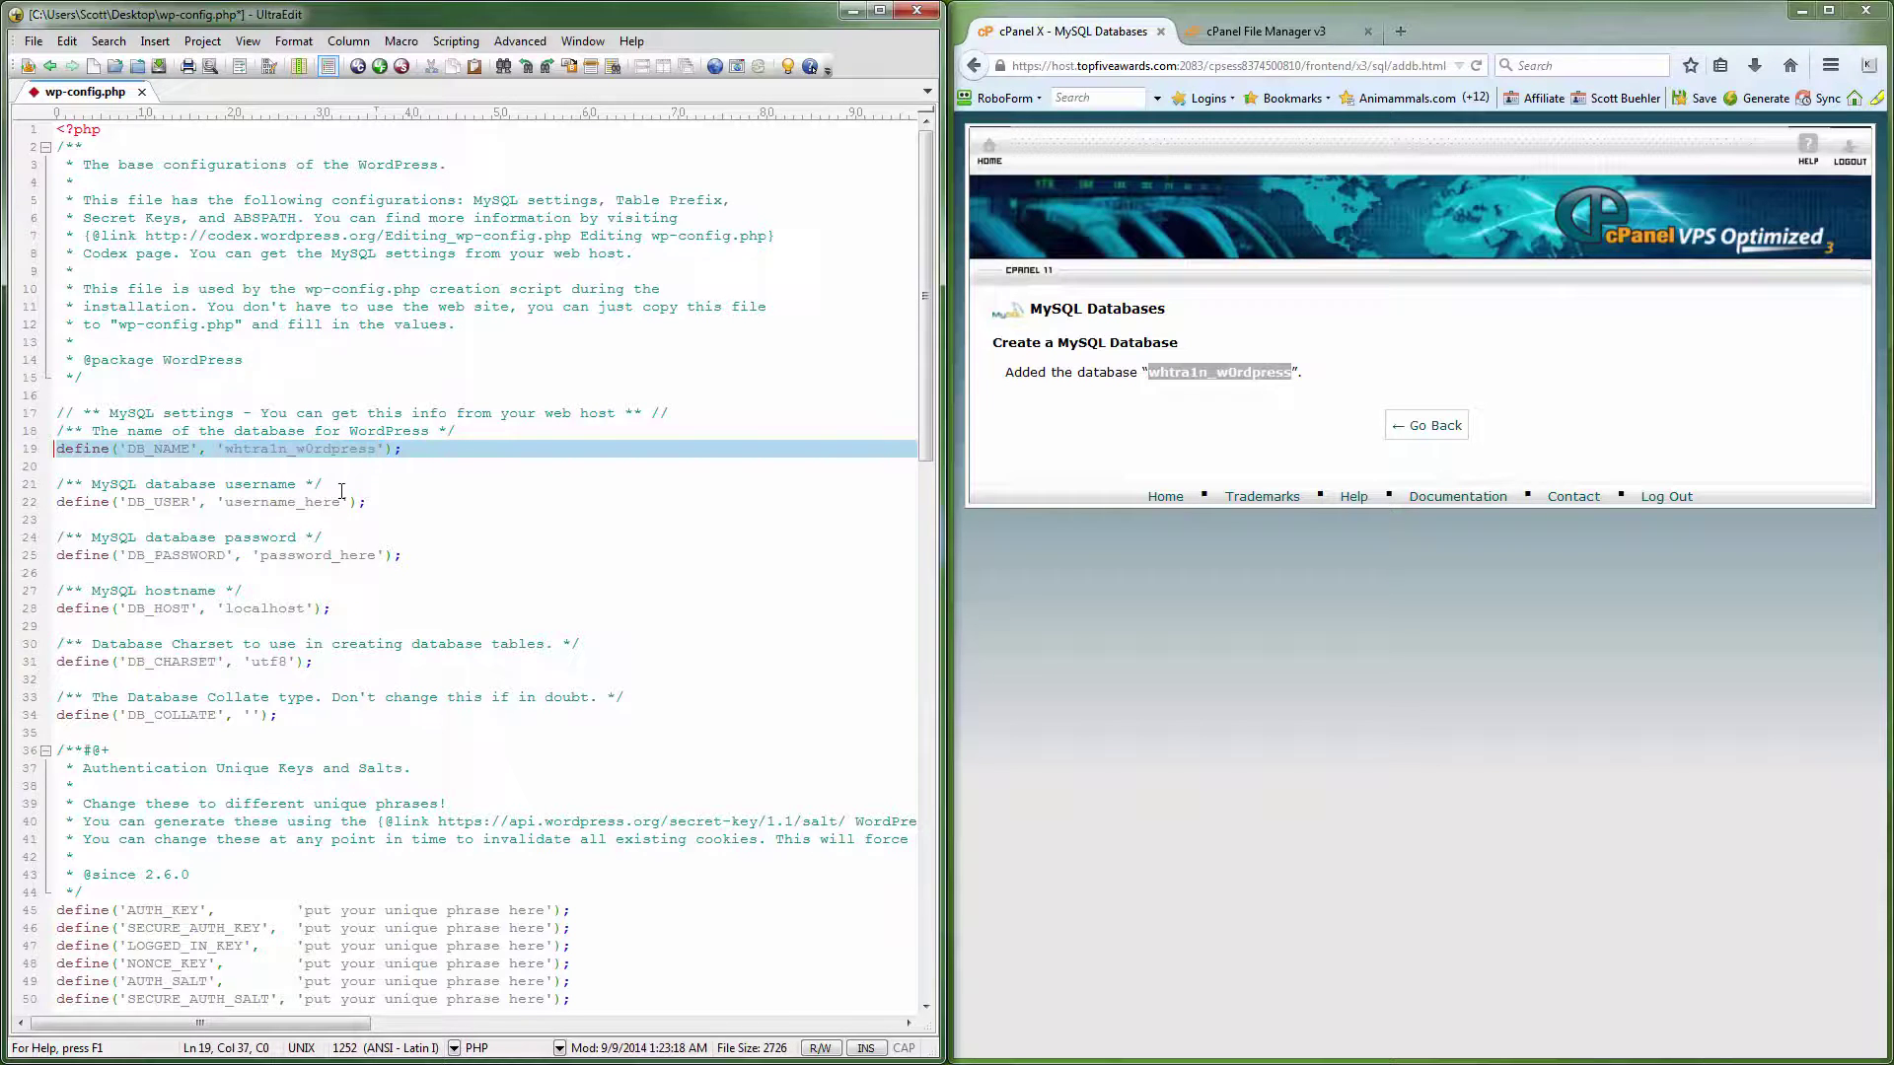
- Go back to the MySQL Databases page and enter dem0 as the username for a new MySQL user
click(1412, 430)
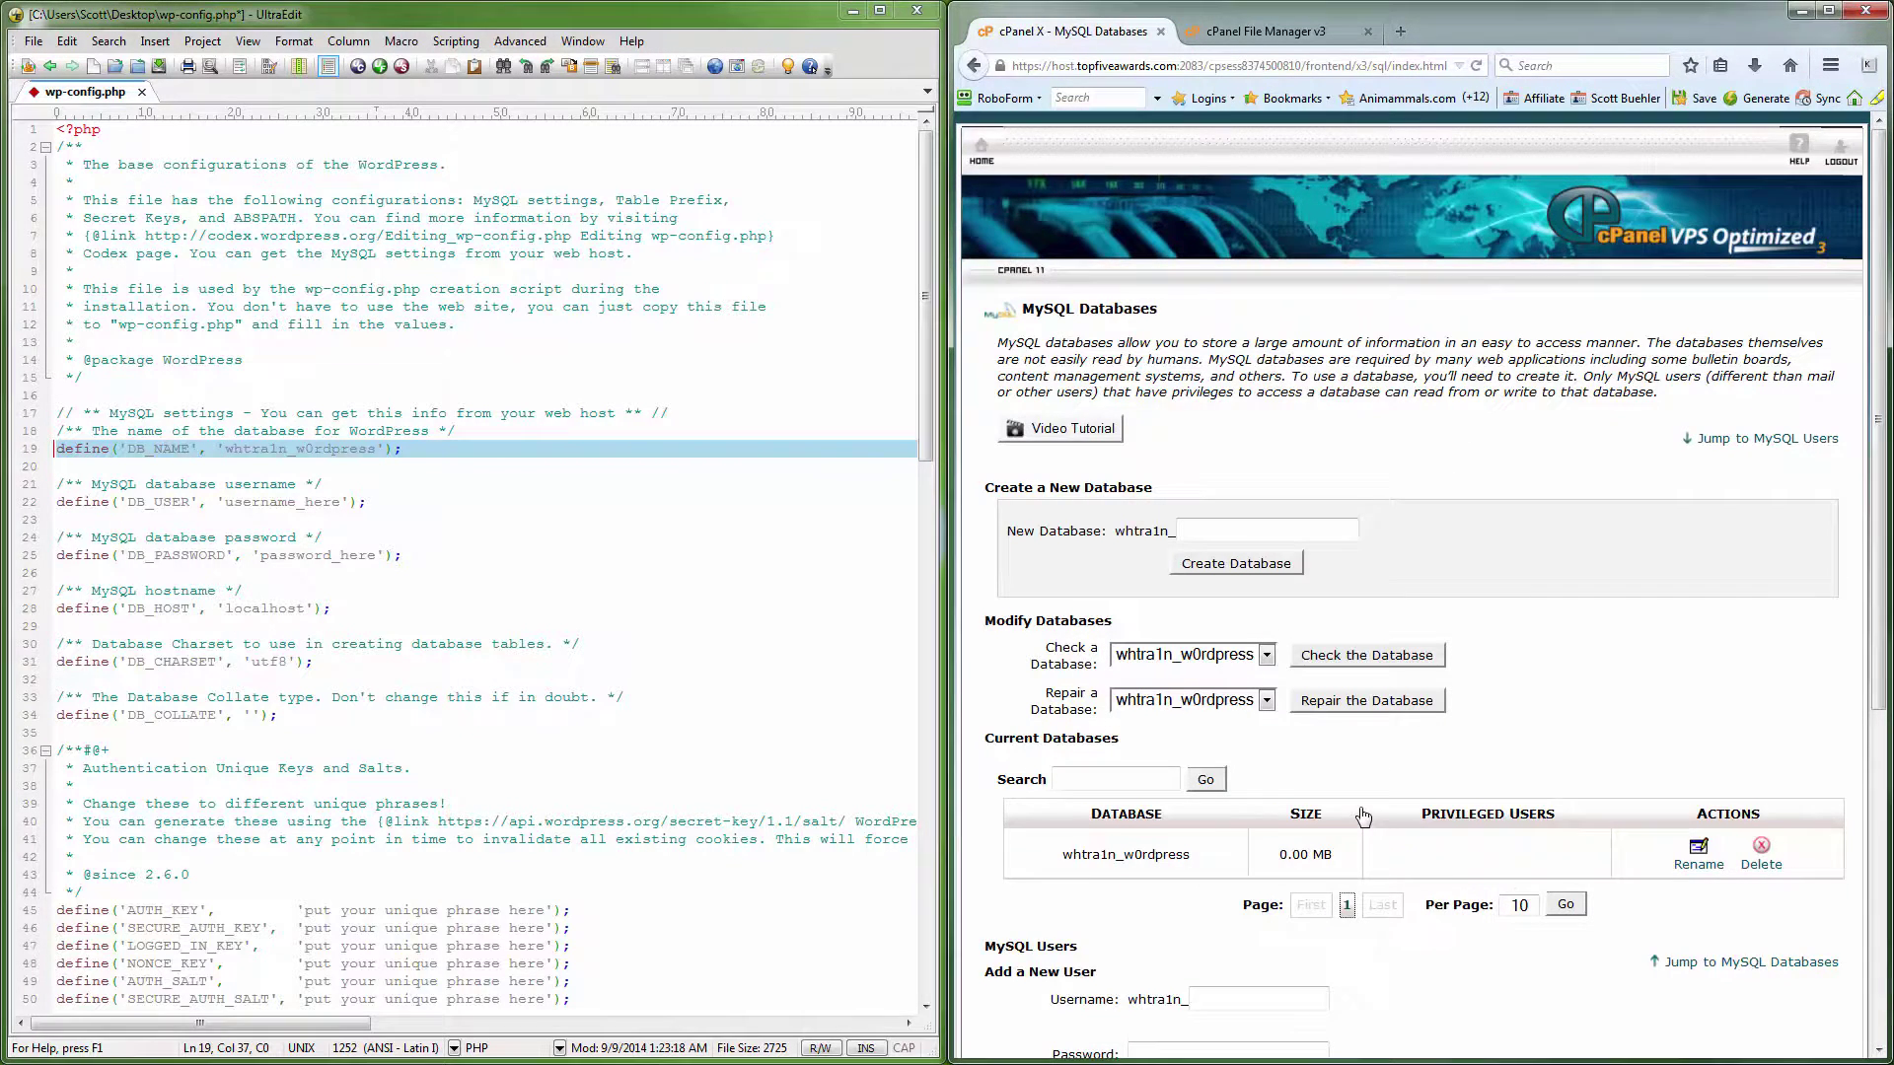
scroll(1363, 817, down, 2)
scroll(1363, 817, down, 2)
click(1238, 768)
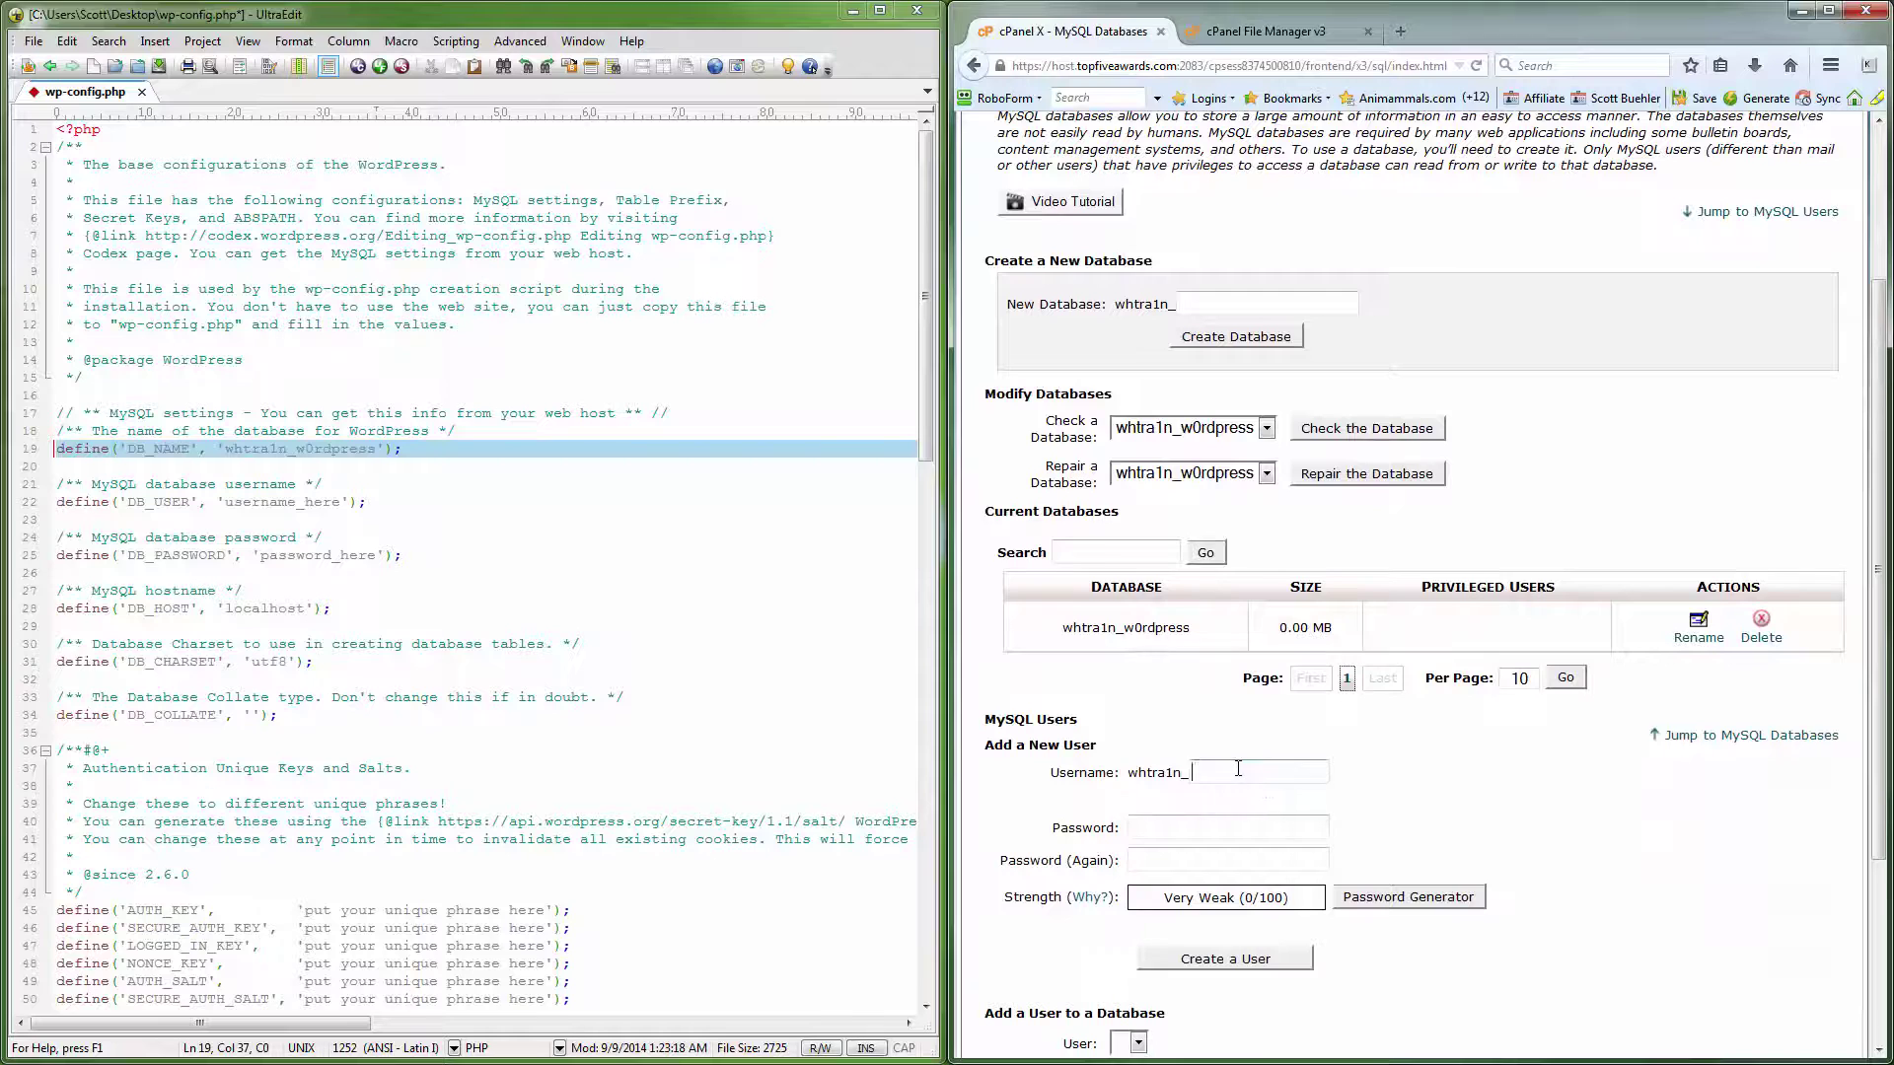
text(dem0)
click(1202, 828)
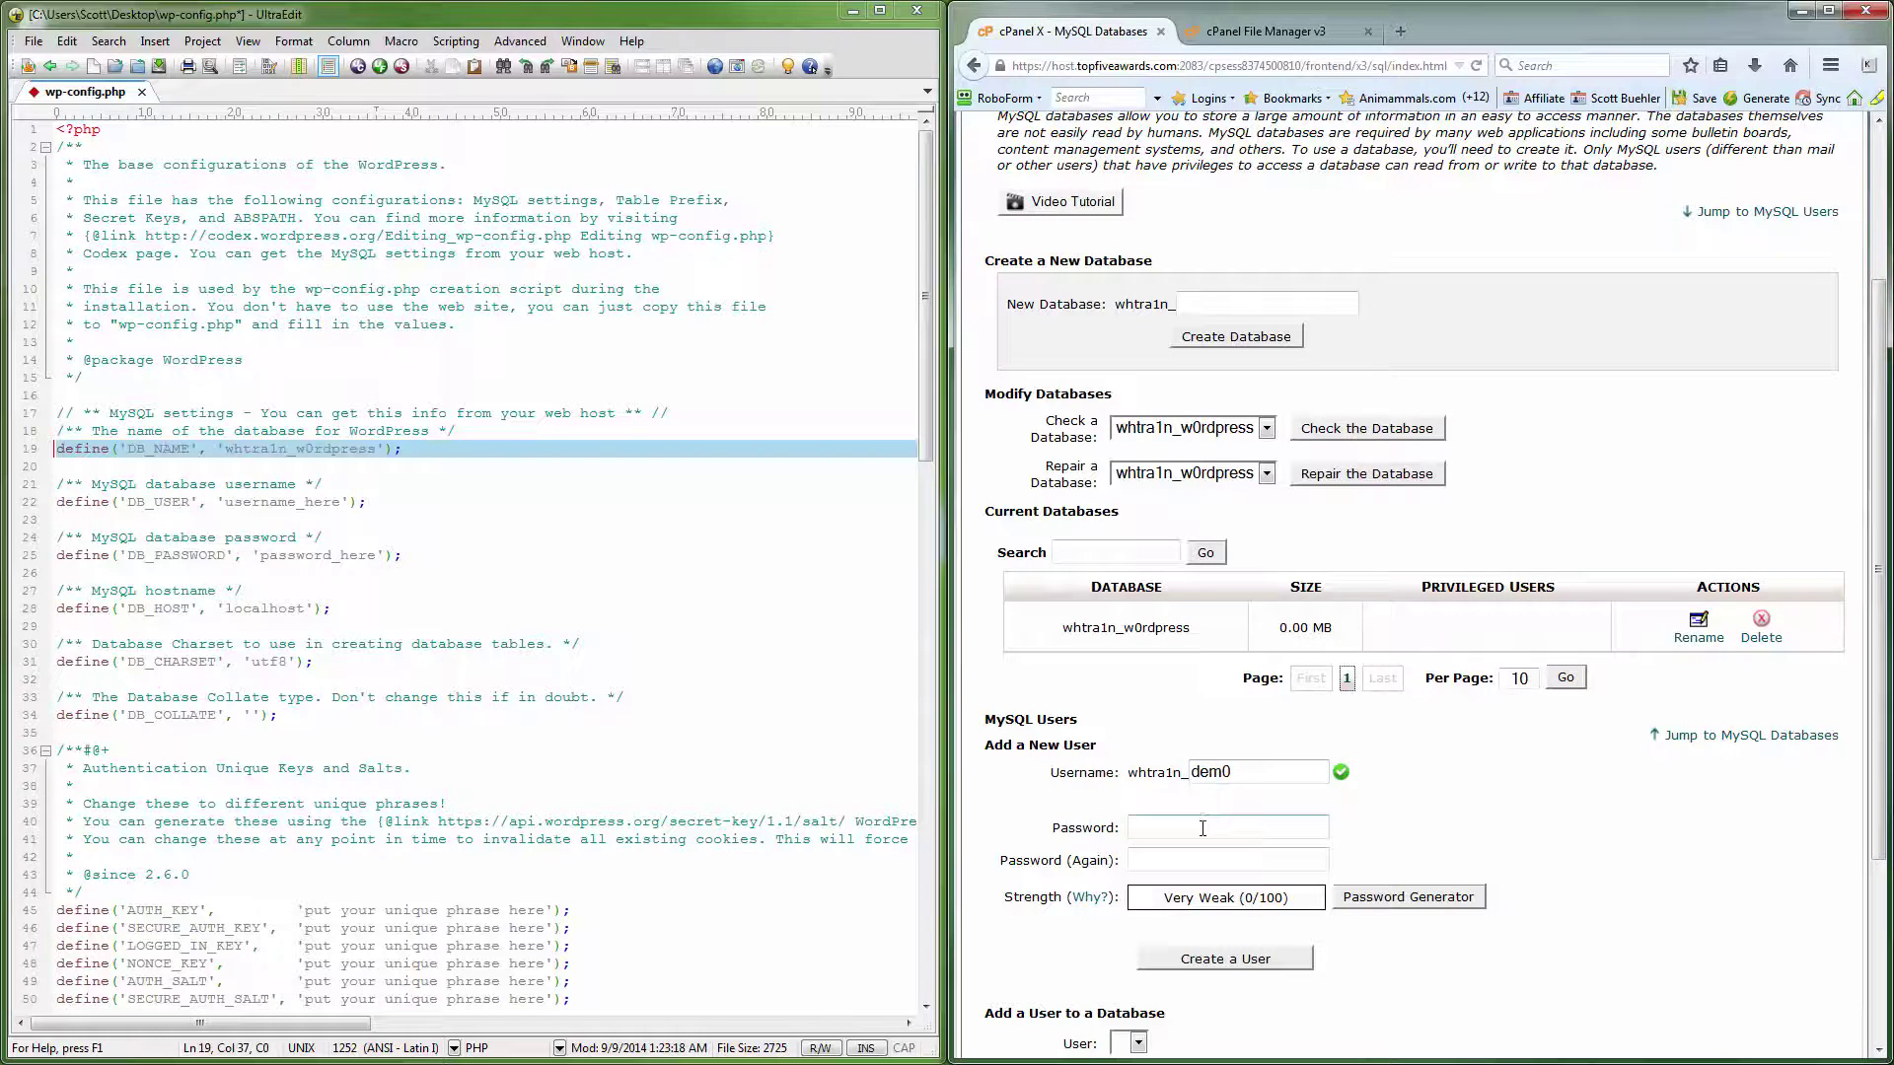
- Generate a random password for the new MySQL user with the Password Generator, using a length of 16 characters
click(1380, 898)
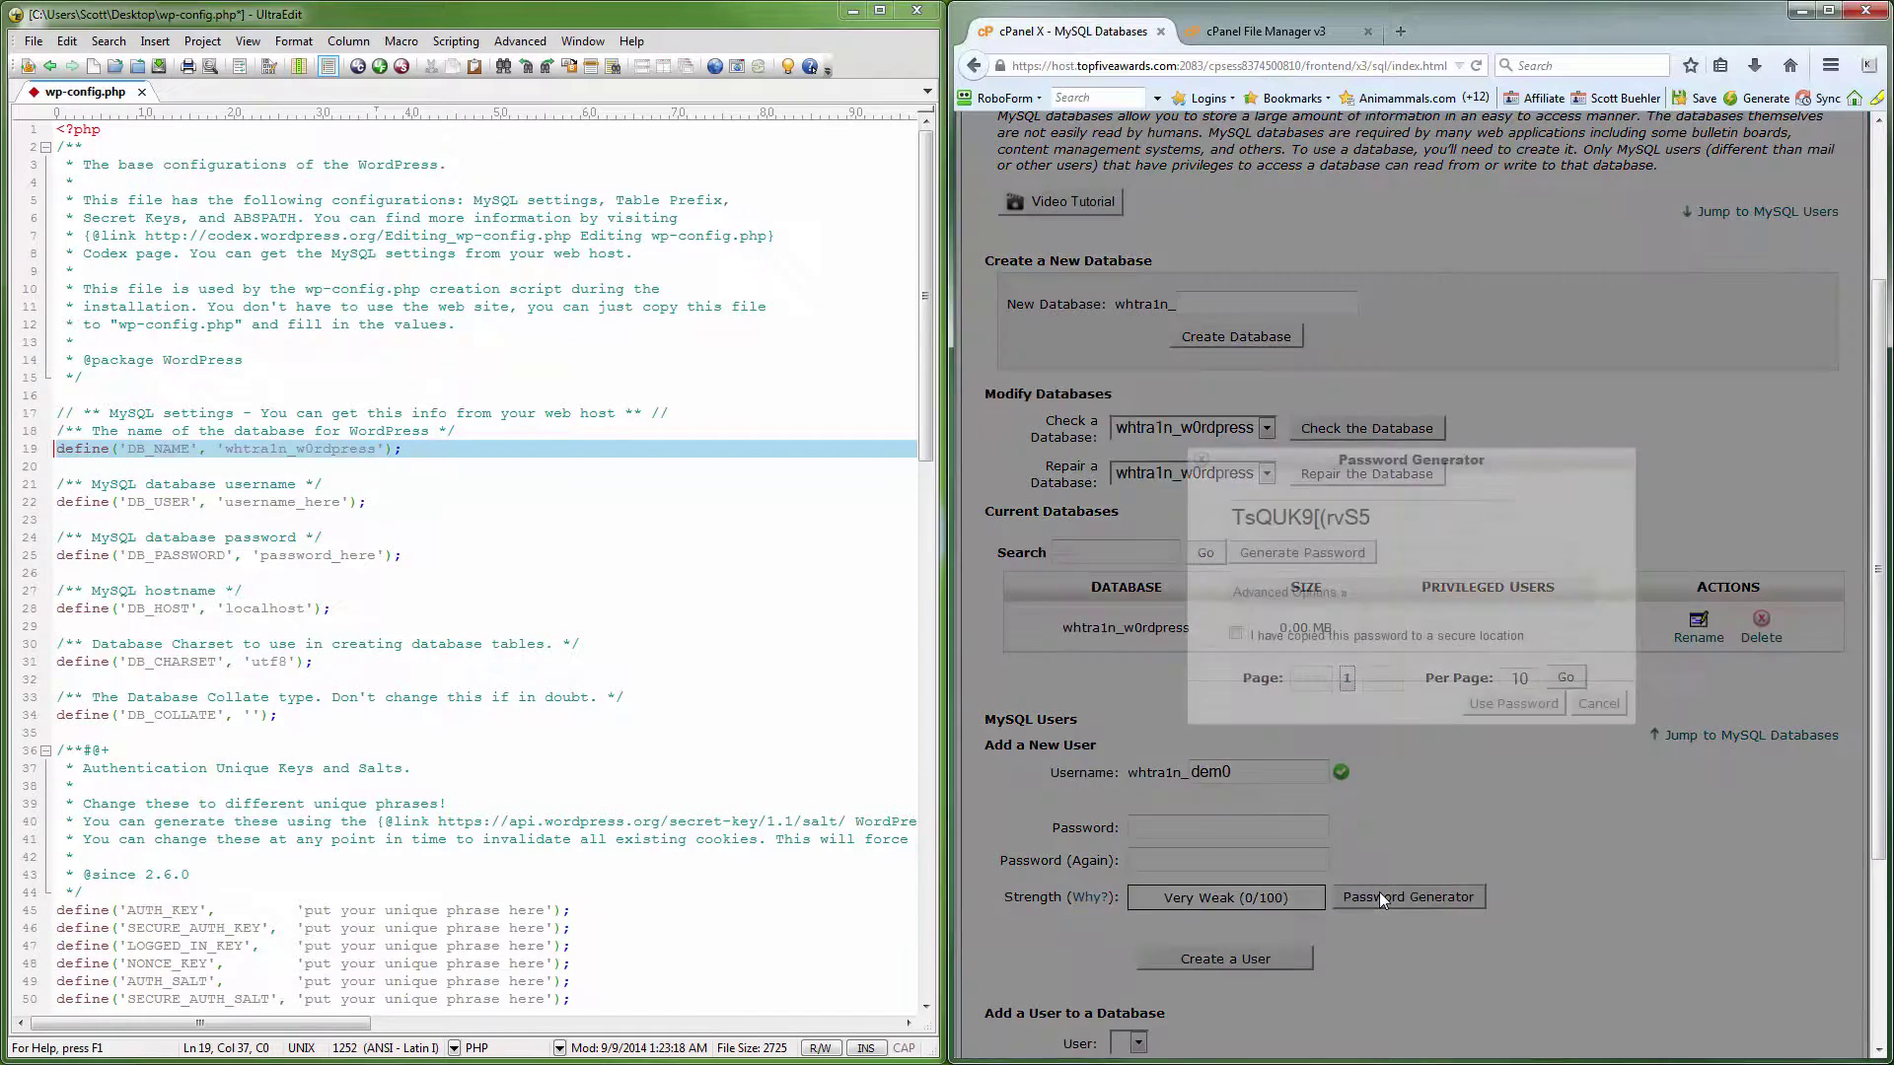
click(1309, 594)
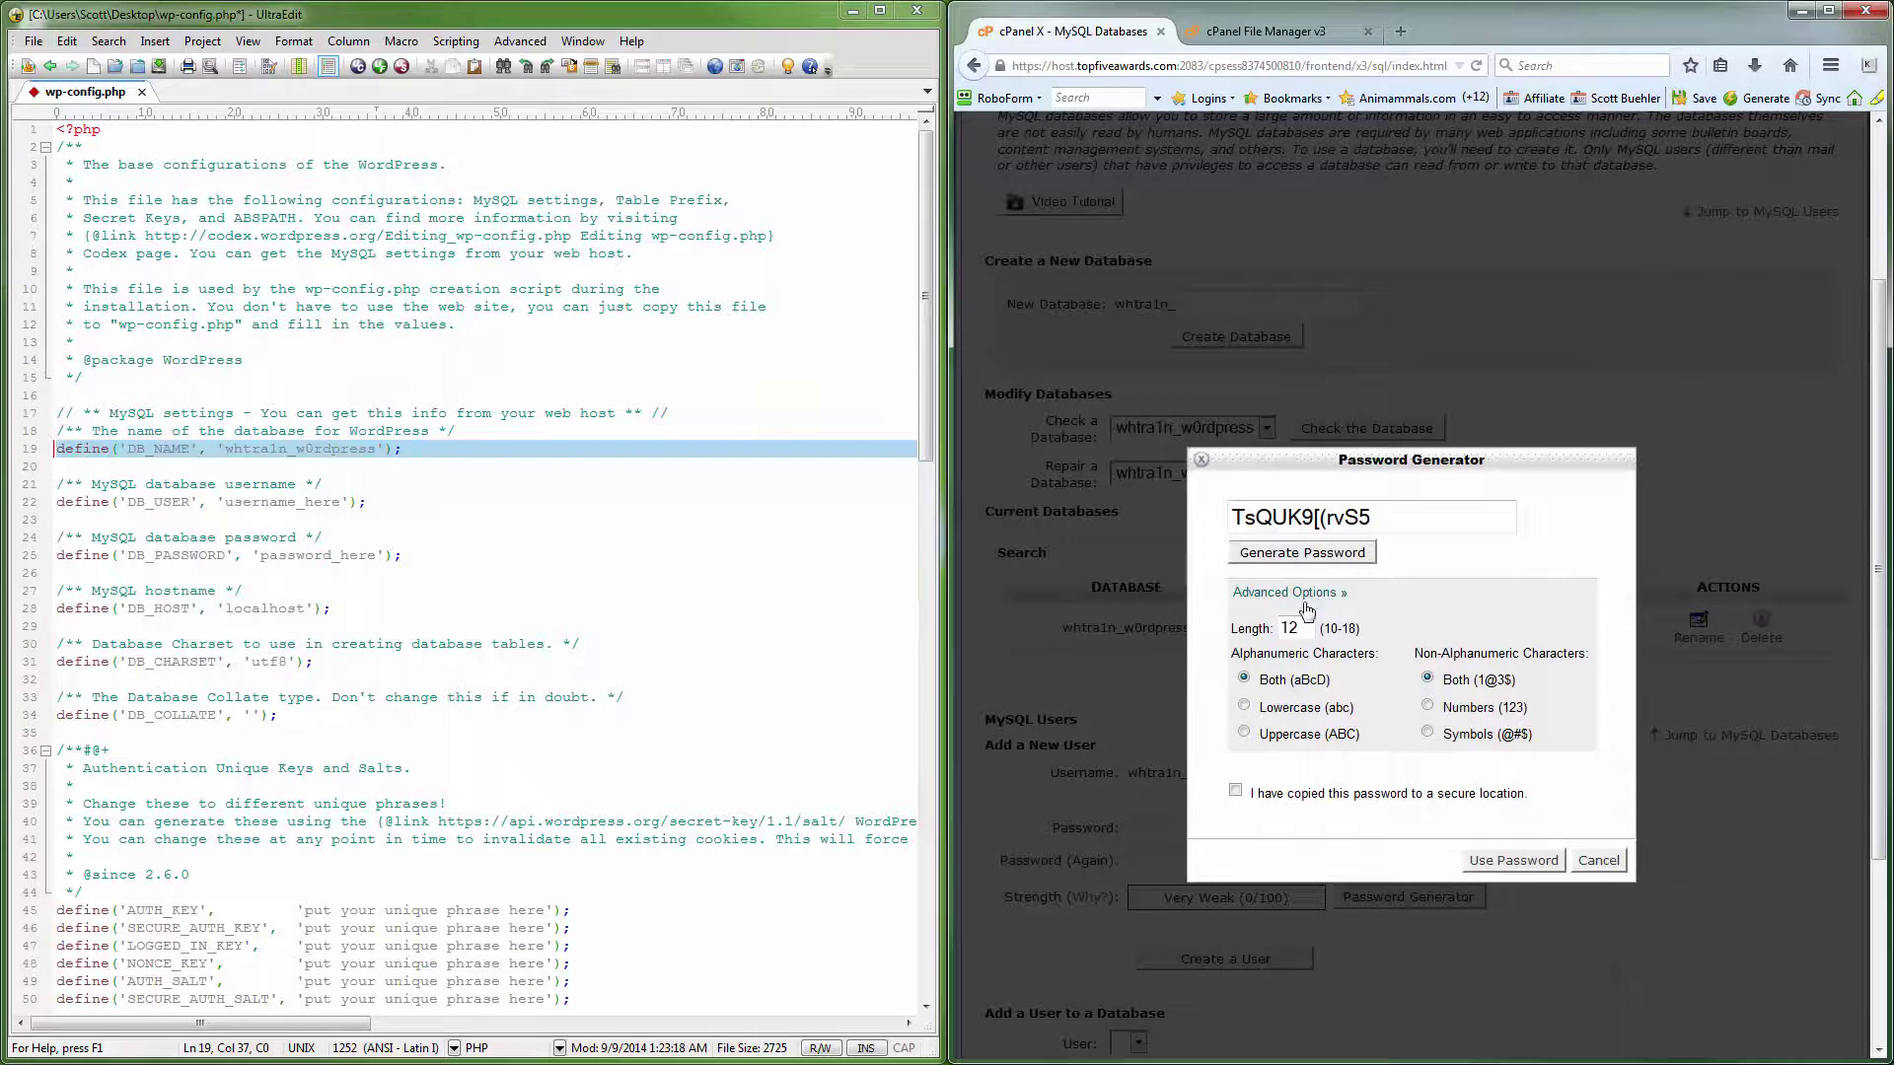
drag(1298, 628, 1281, 628)
text(1)
click(1332, 556)
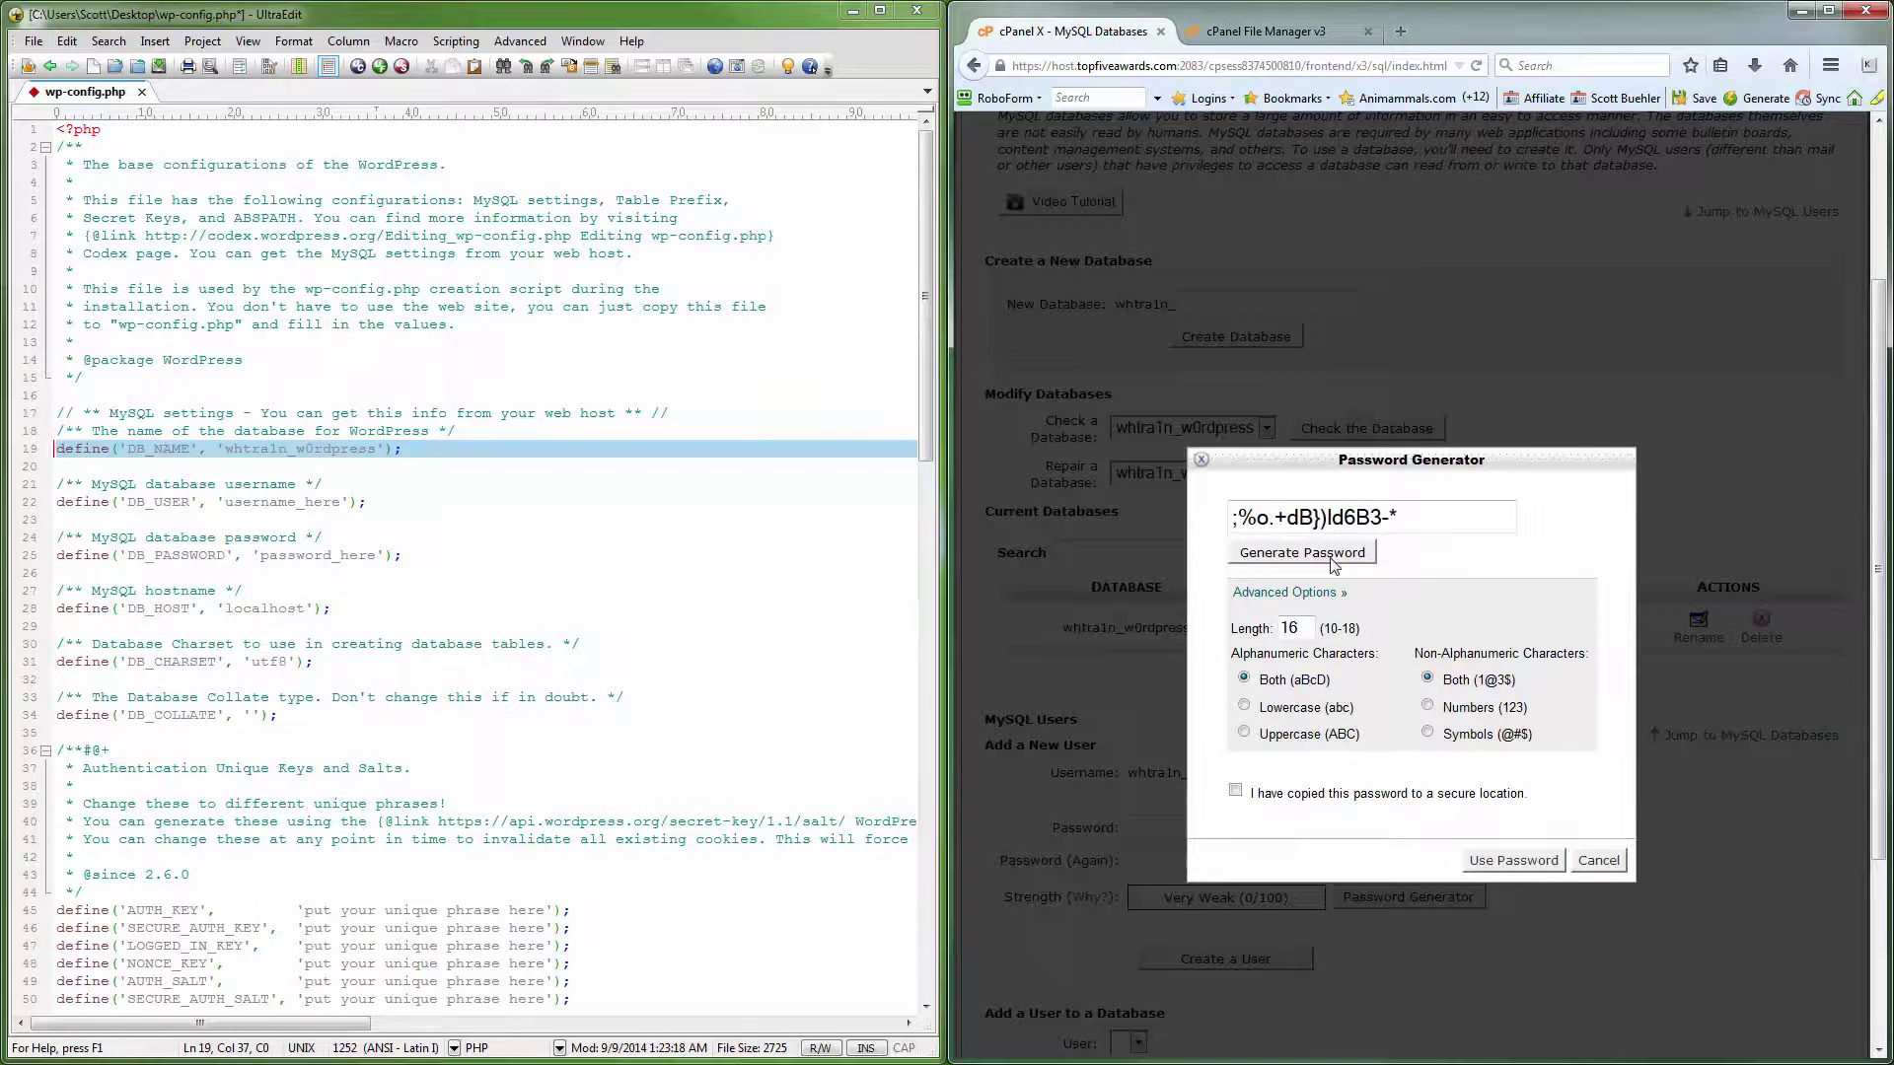
click(1332, 561)
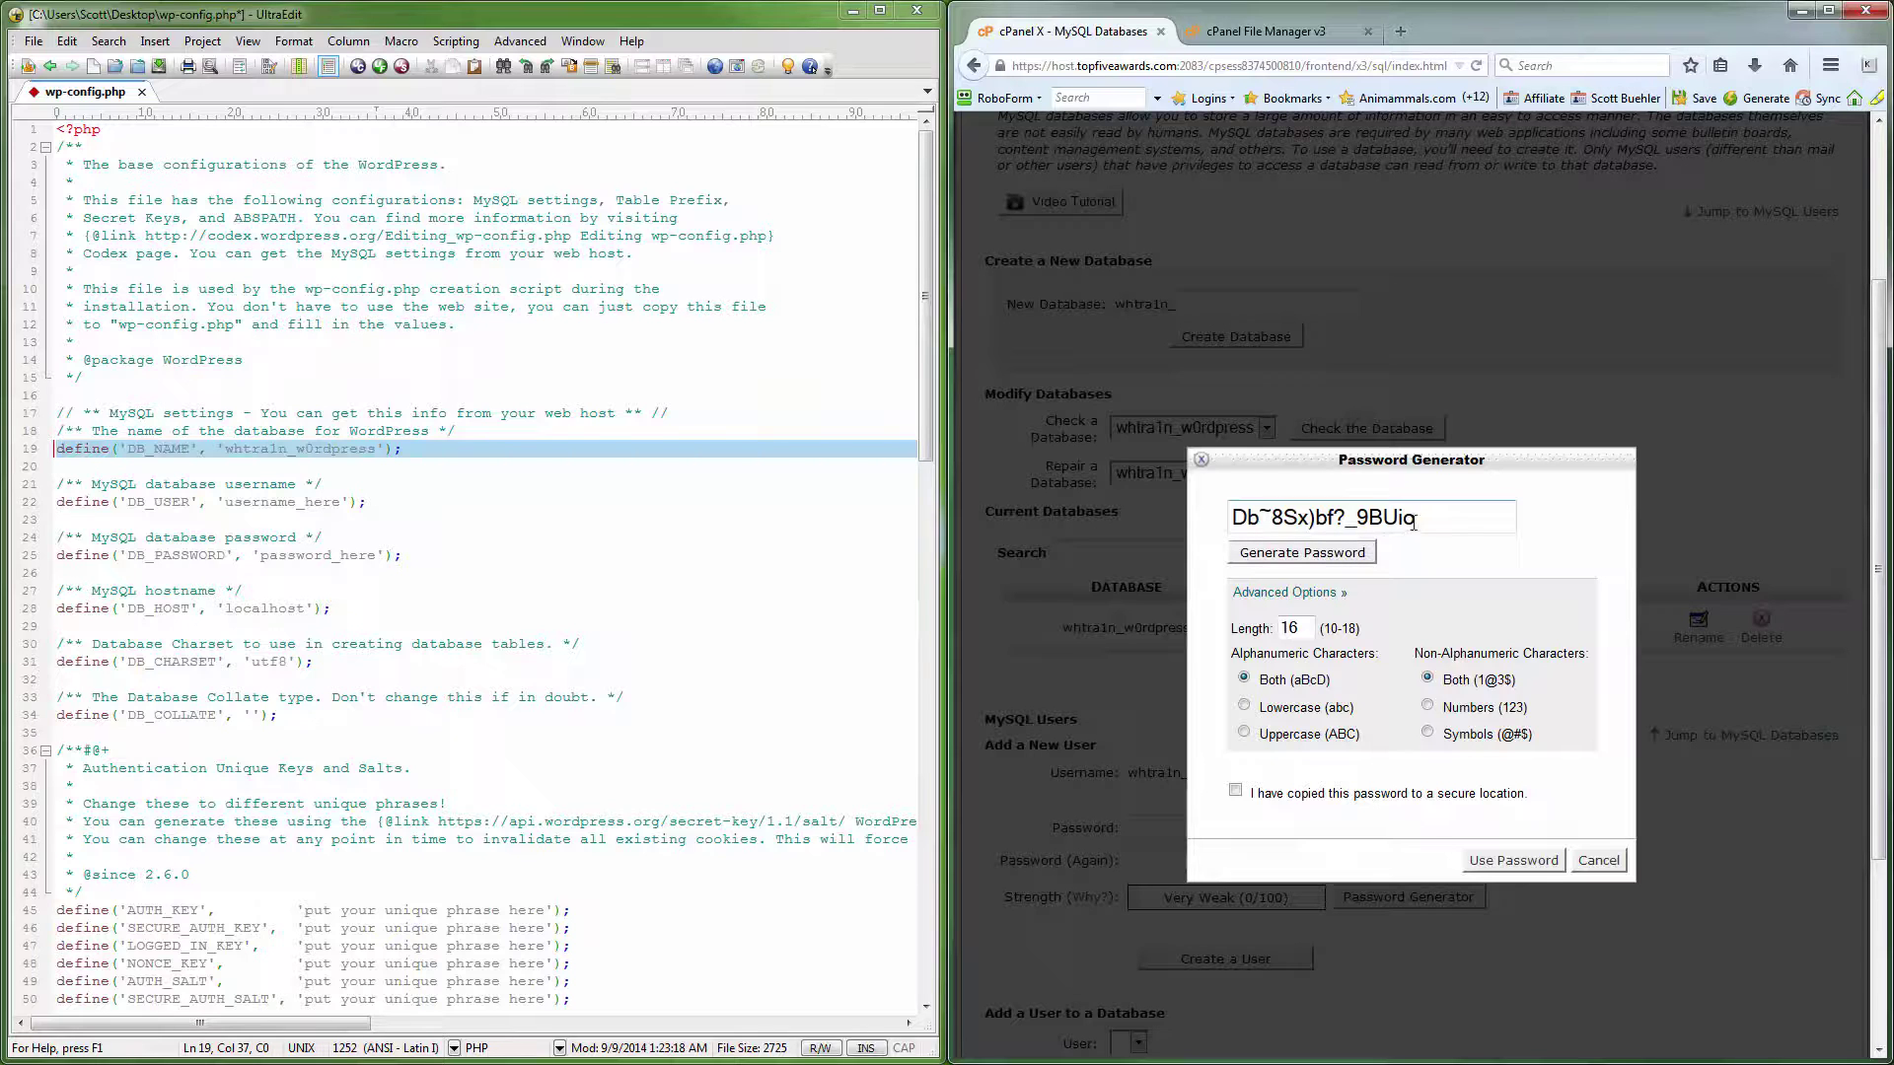
- Copy the generated password, dismiss the Password Generator, and enter the password in both password fields for the new MySQL user
drag(1420, 519, 1233, 517)
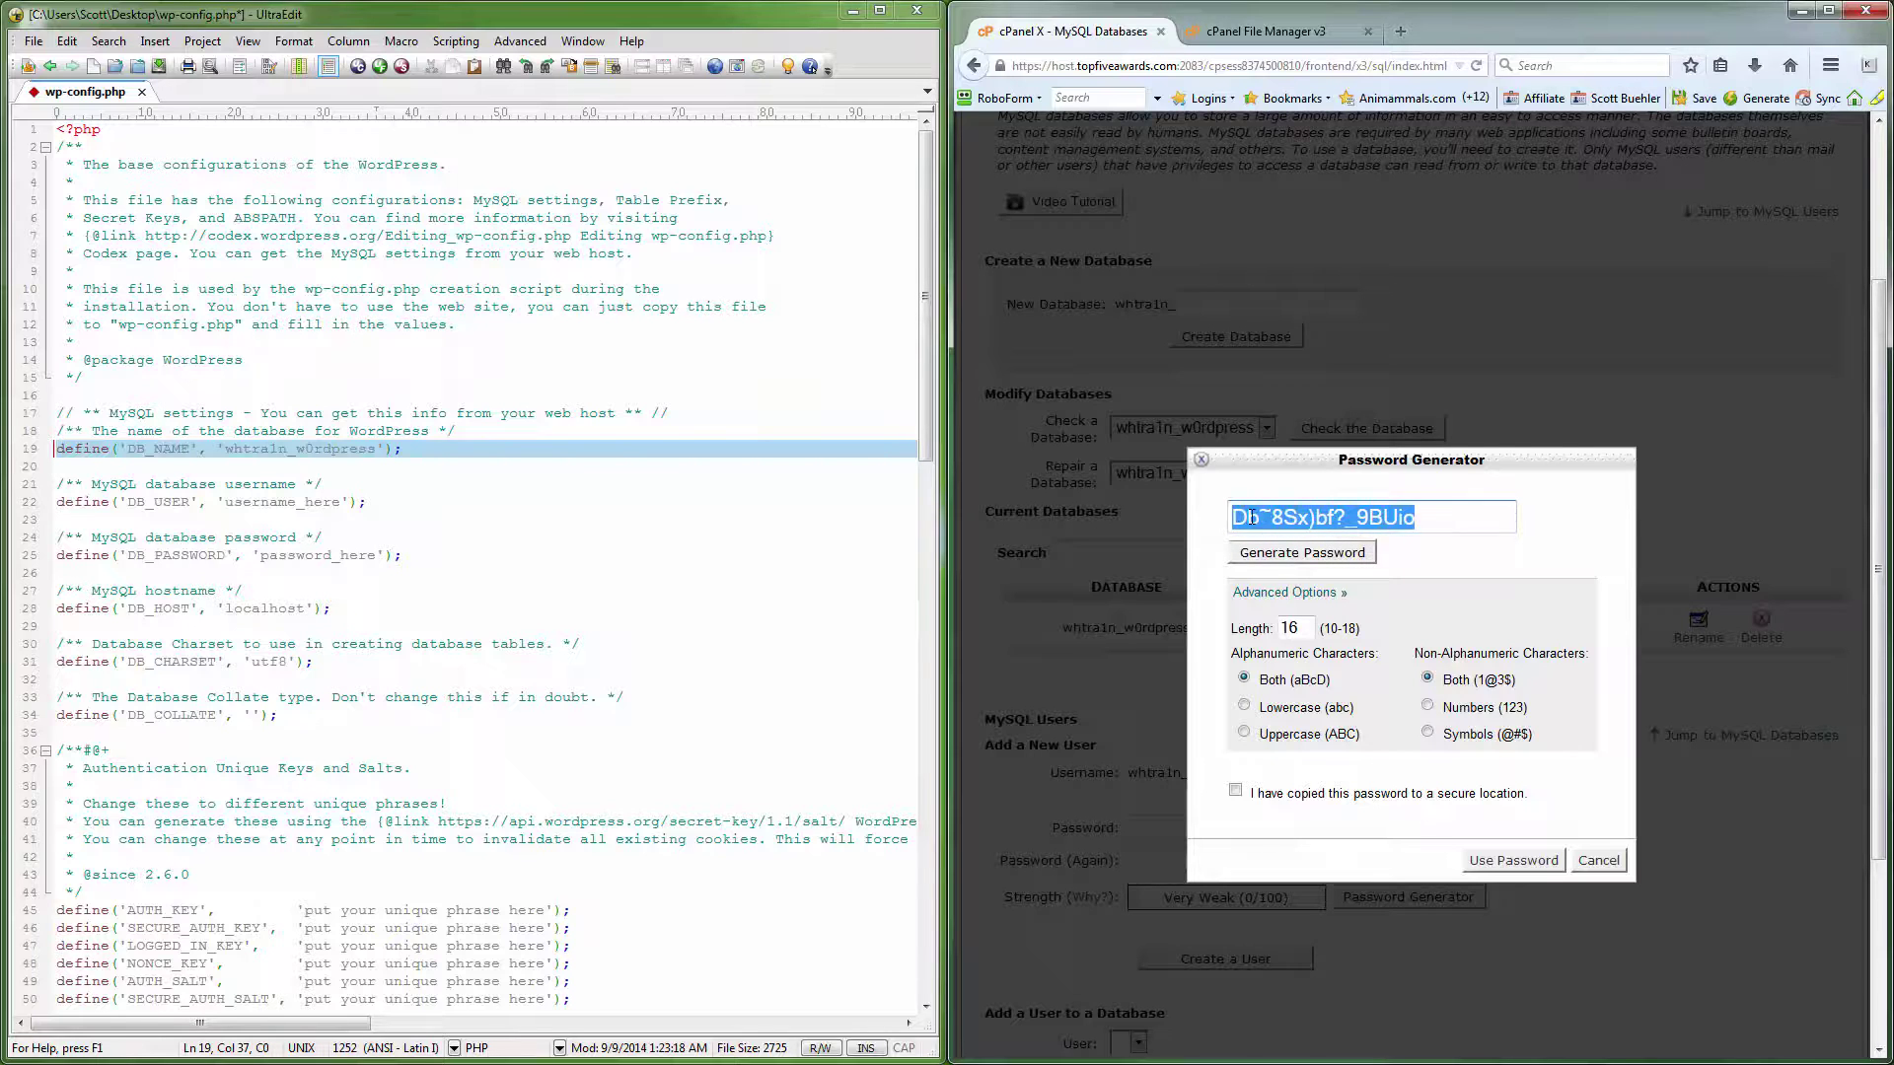
right_click(1253, 517)
click(1310, 580)
click(1588, 864)
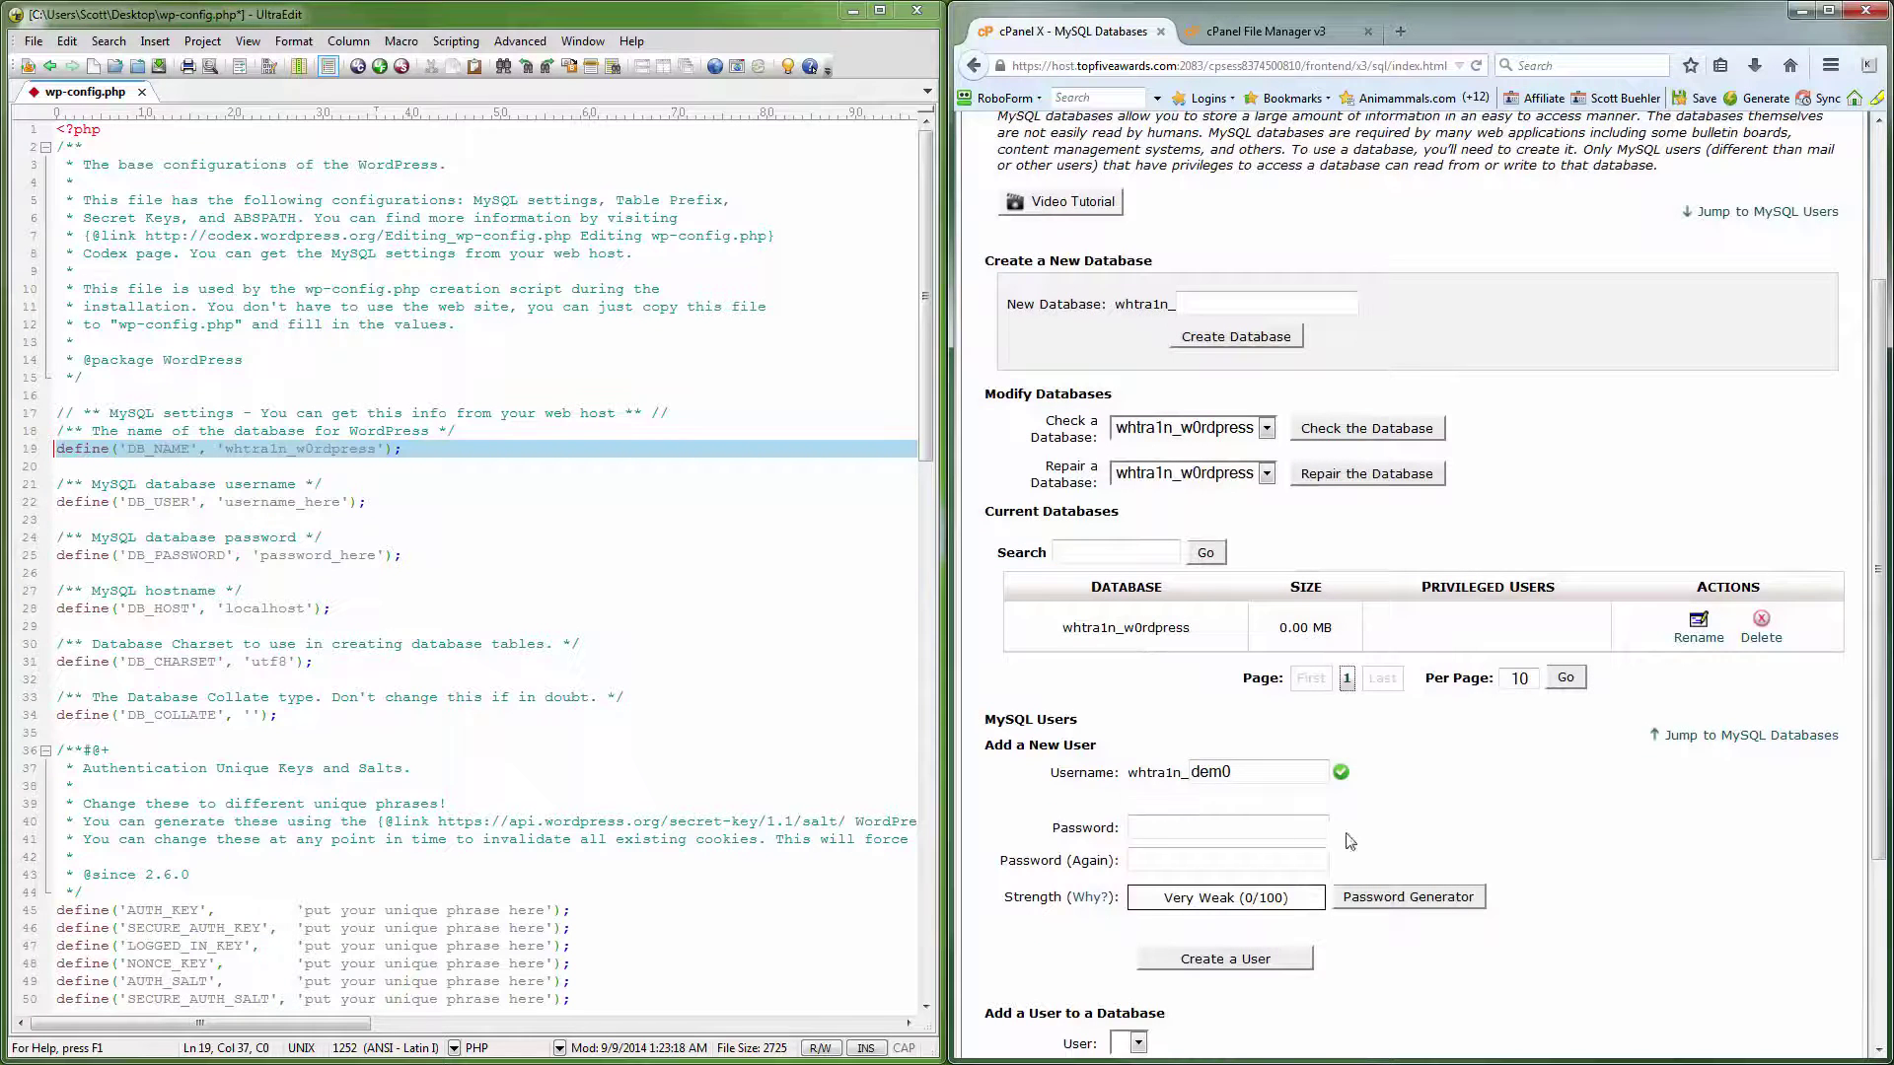
click(1148, 827)
key(ctrl+v)
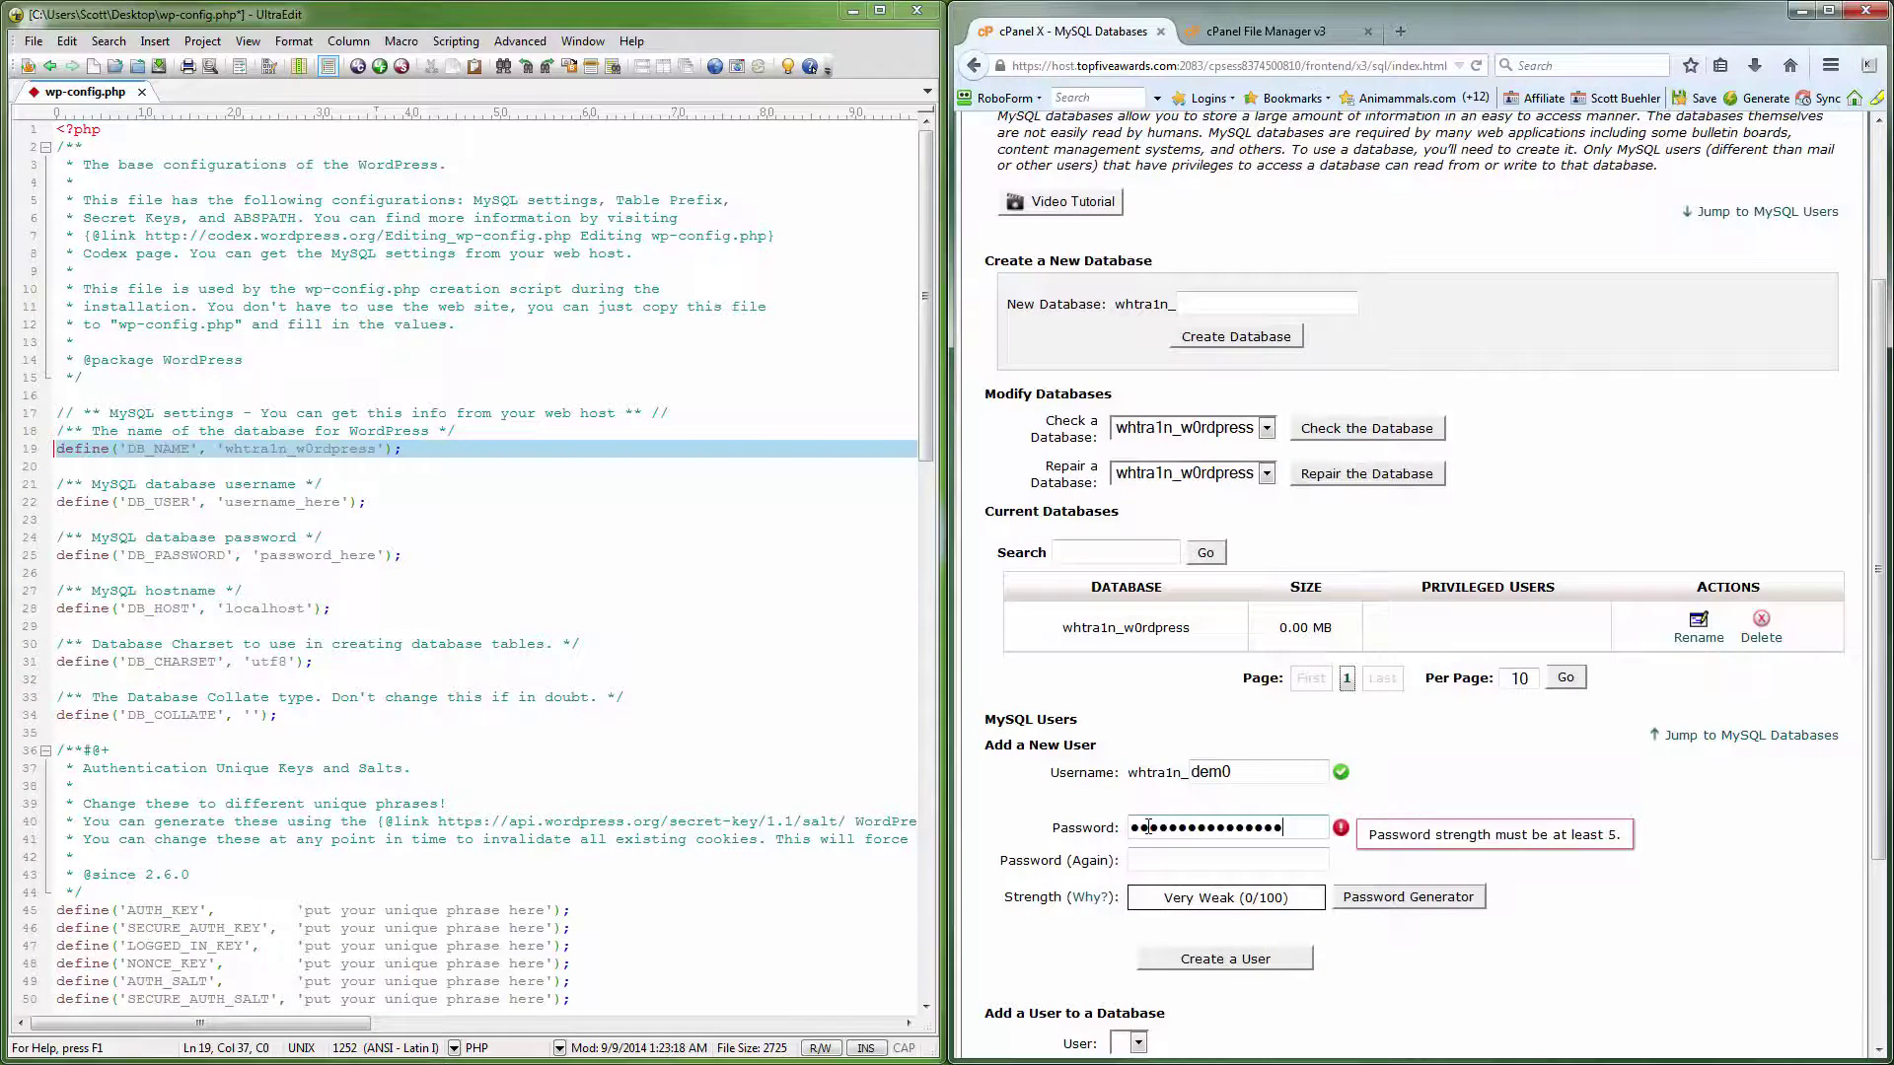
click(1167, 858)
key(ctrl+v)
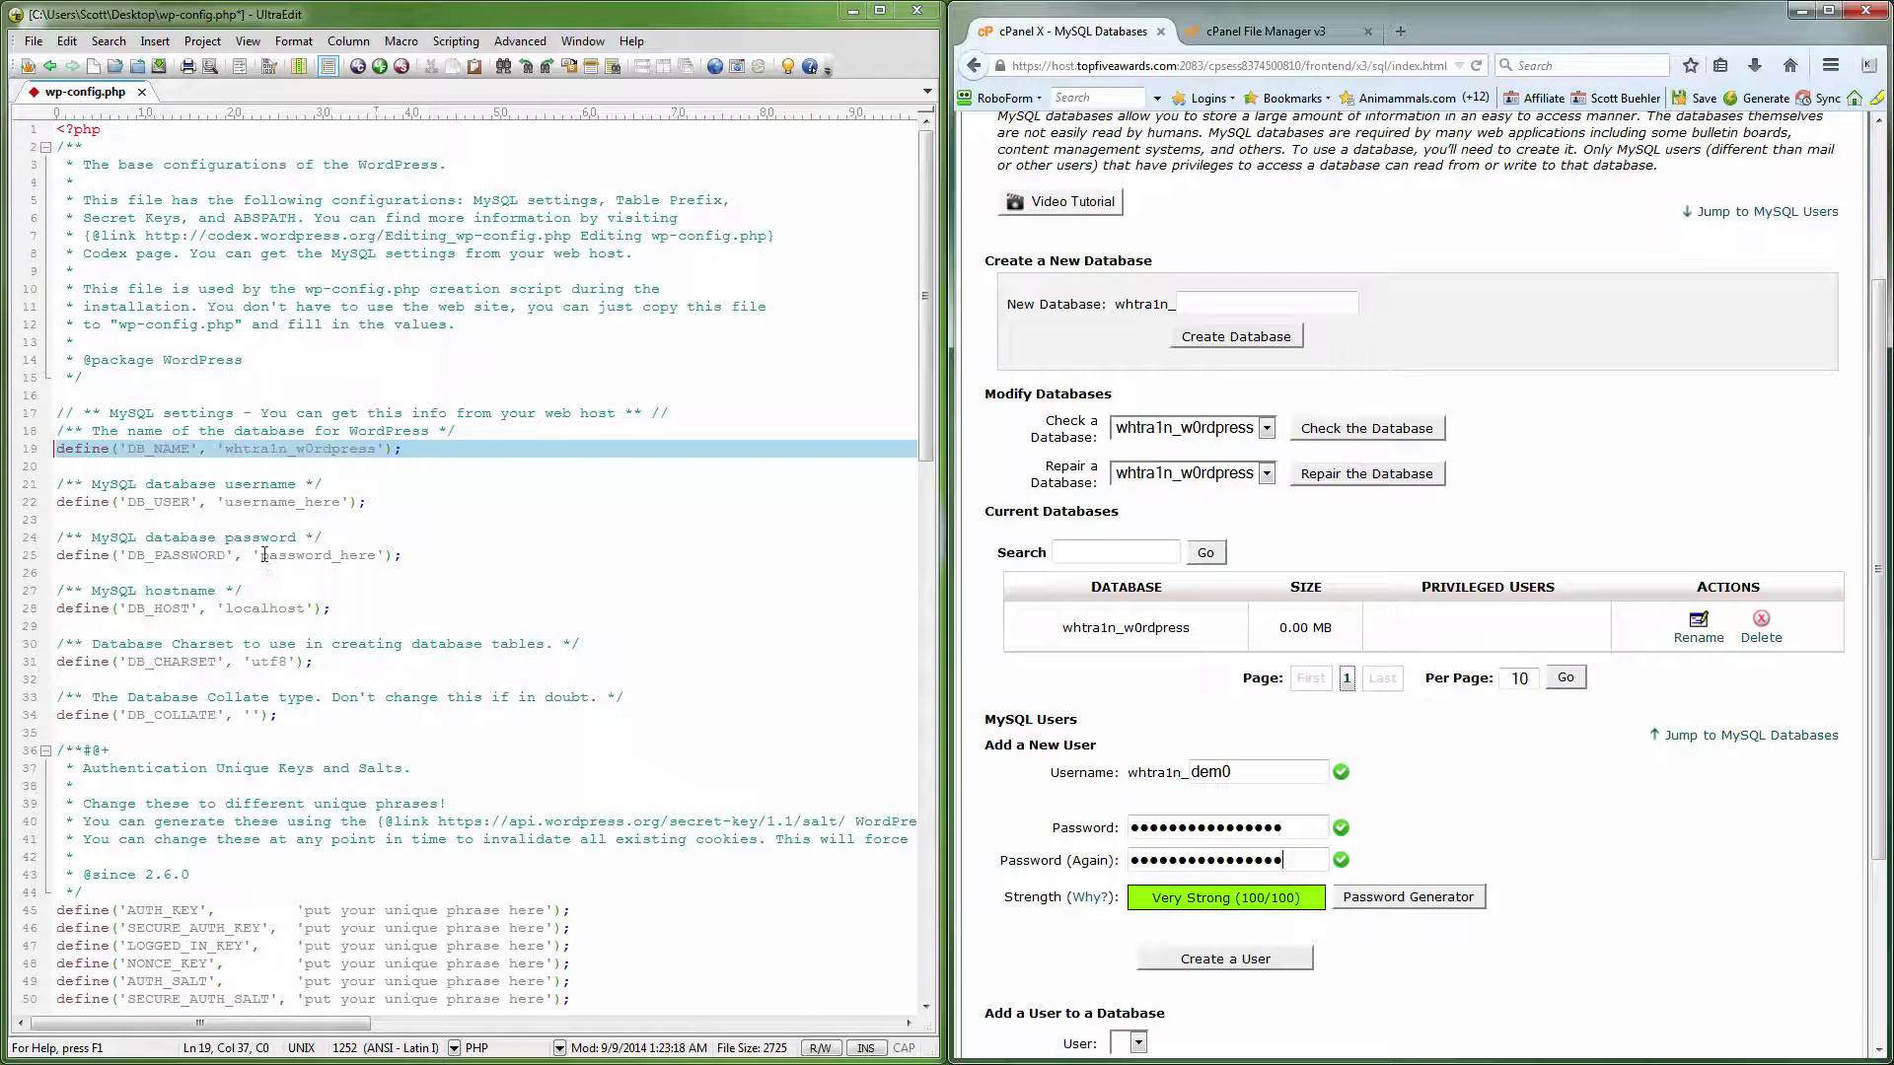
- In wp-config.php in UltraEdit, replace the DB_PASSWORD placeholder with the copied password, set DB_USER to whtra1n_dem0, and save the file
drag(264, 554, 375, 555)
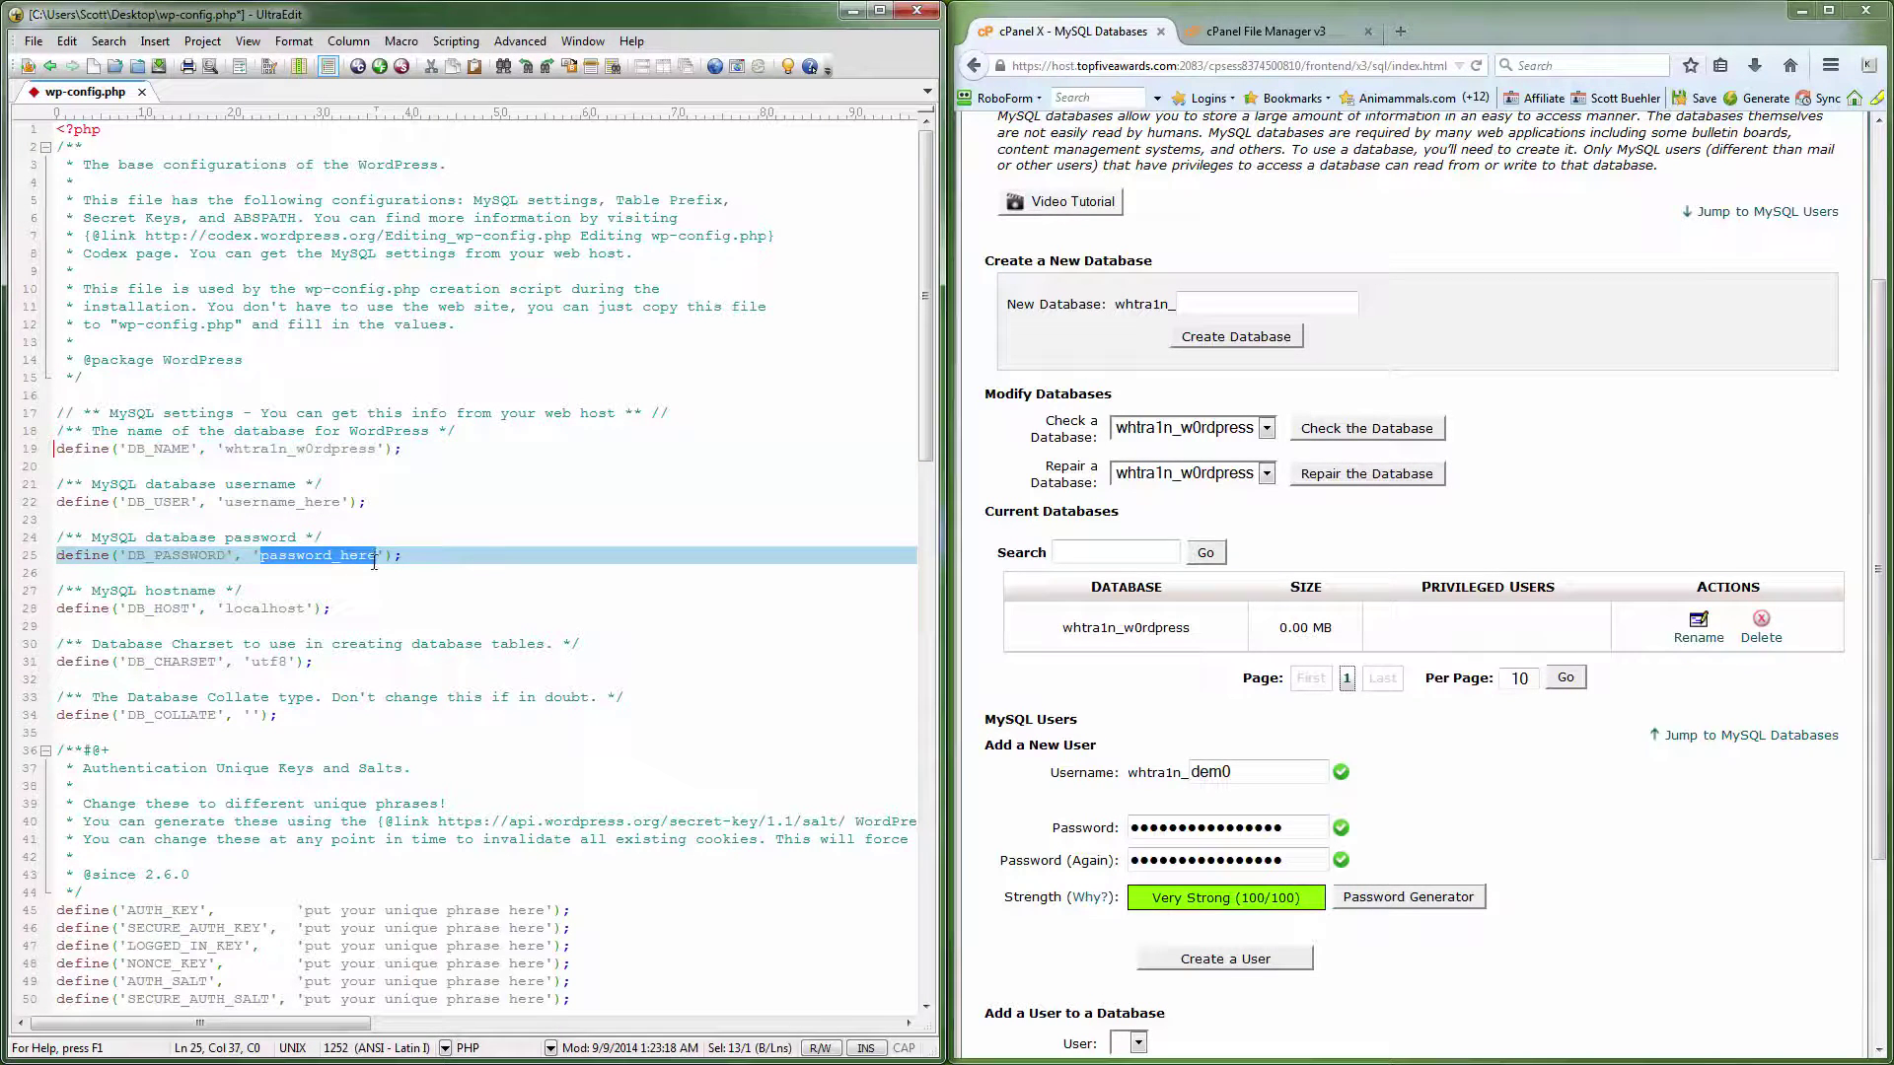
key(ctrl+v)
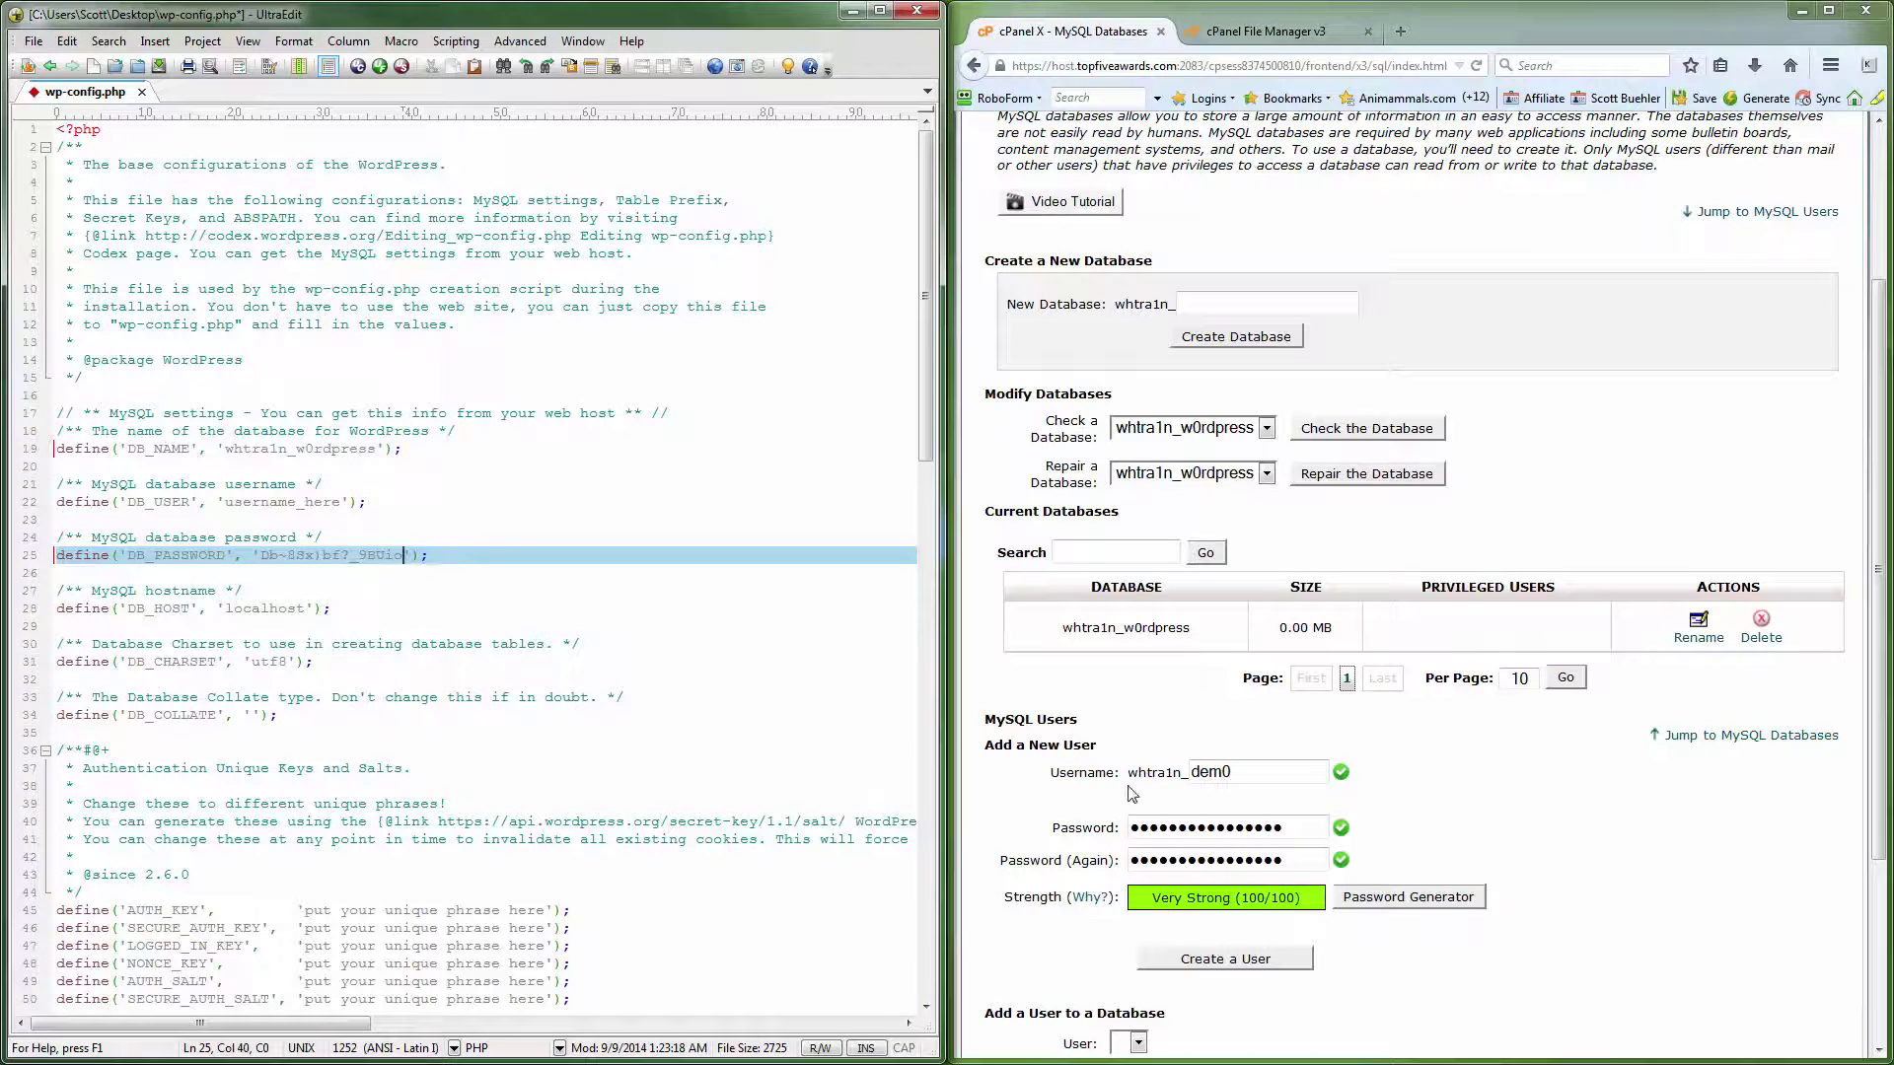
drag(1130, 773, 1188, 777)
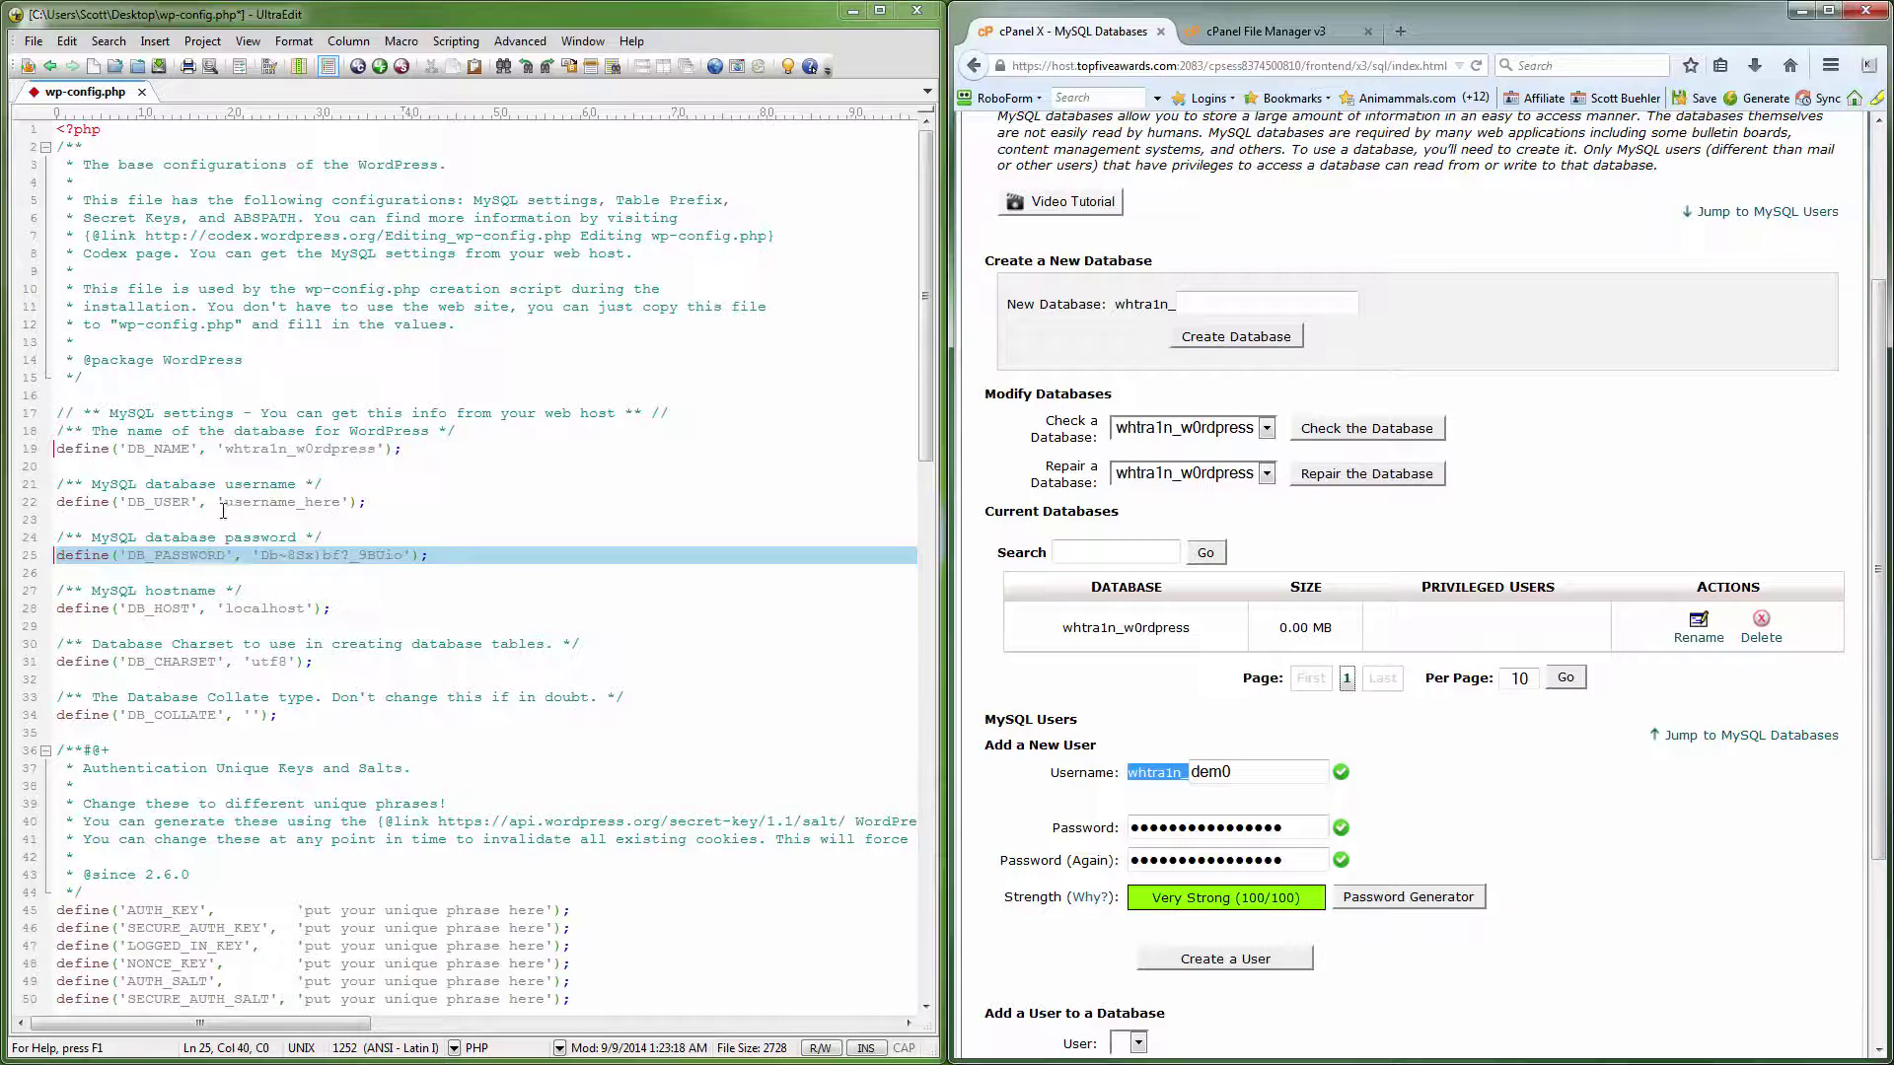
drag(227, 502, 340, 504)
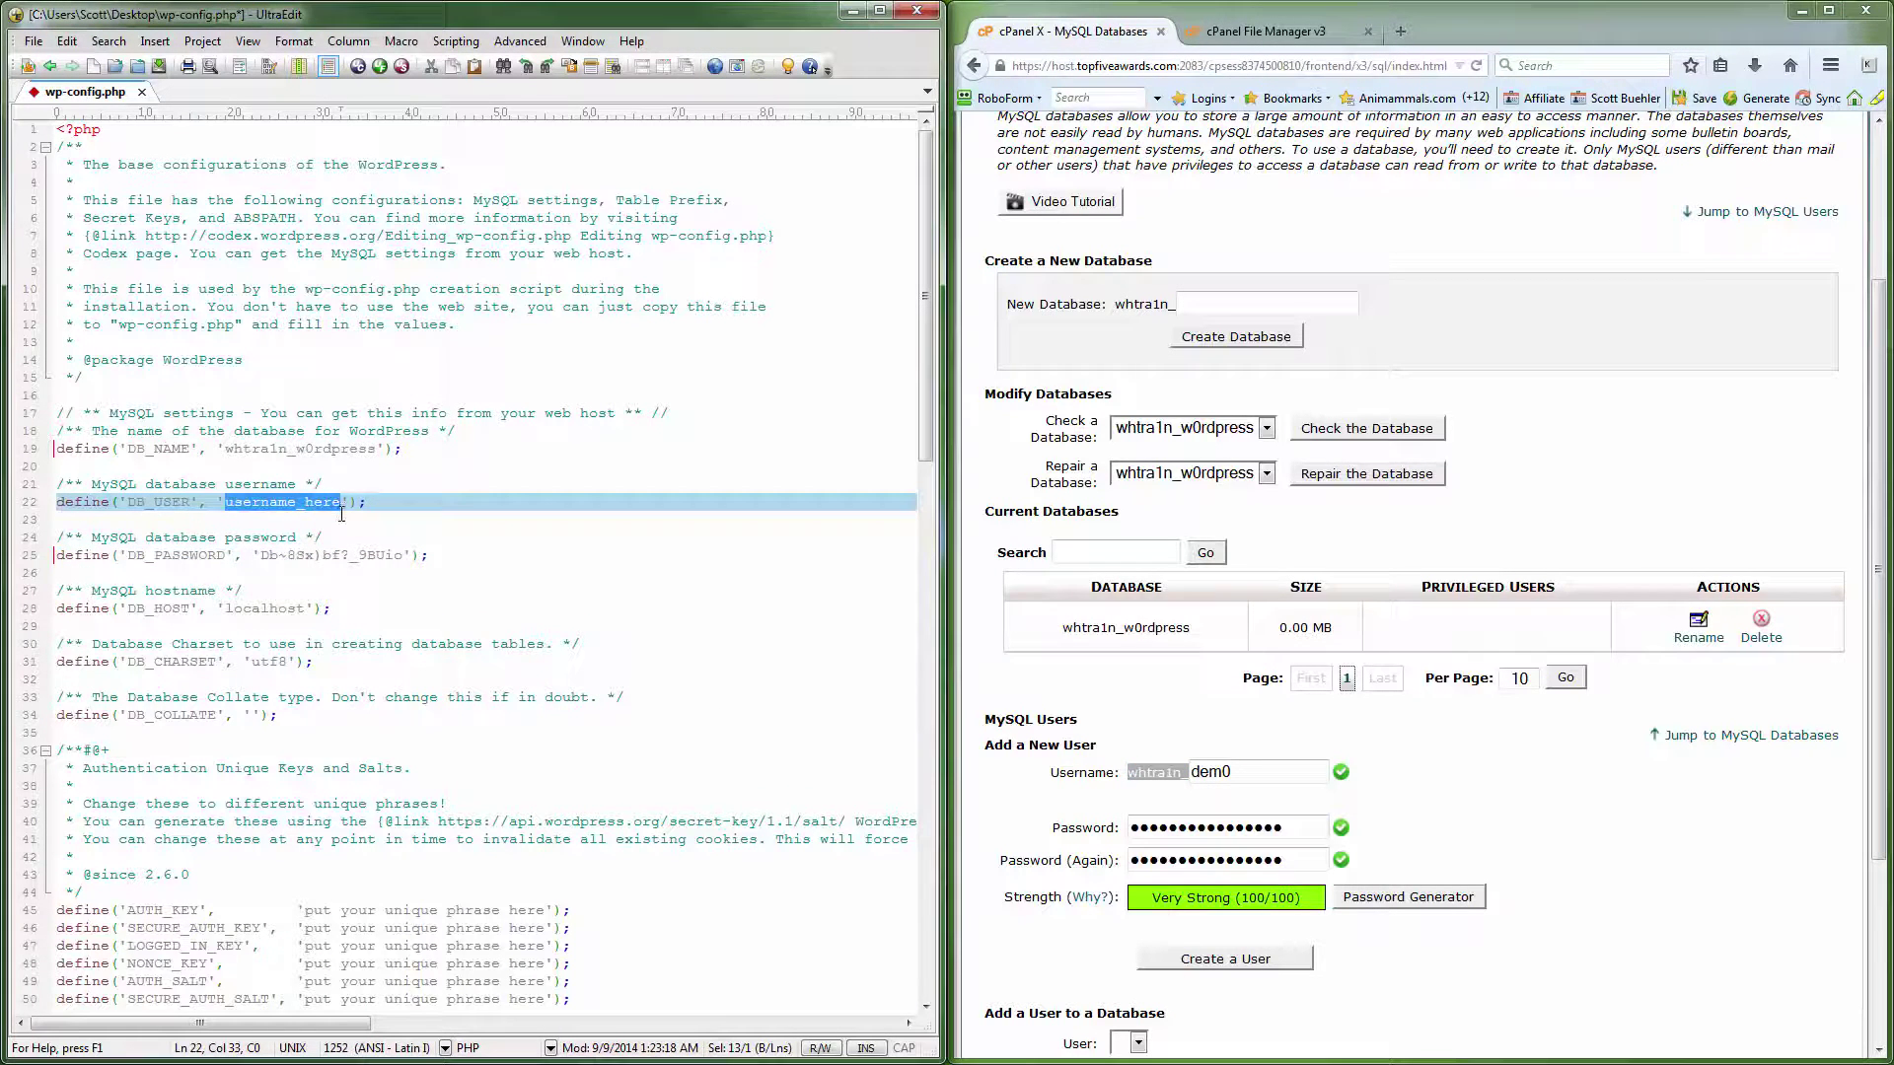
key(ctrl+v)
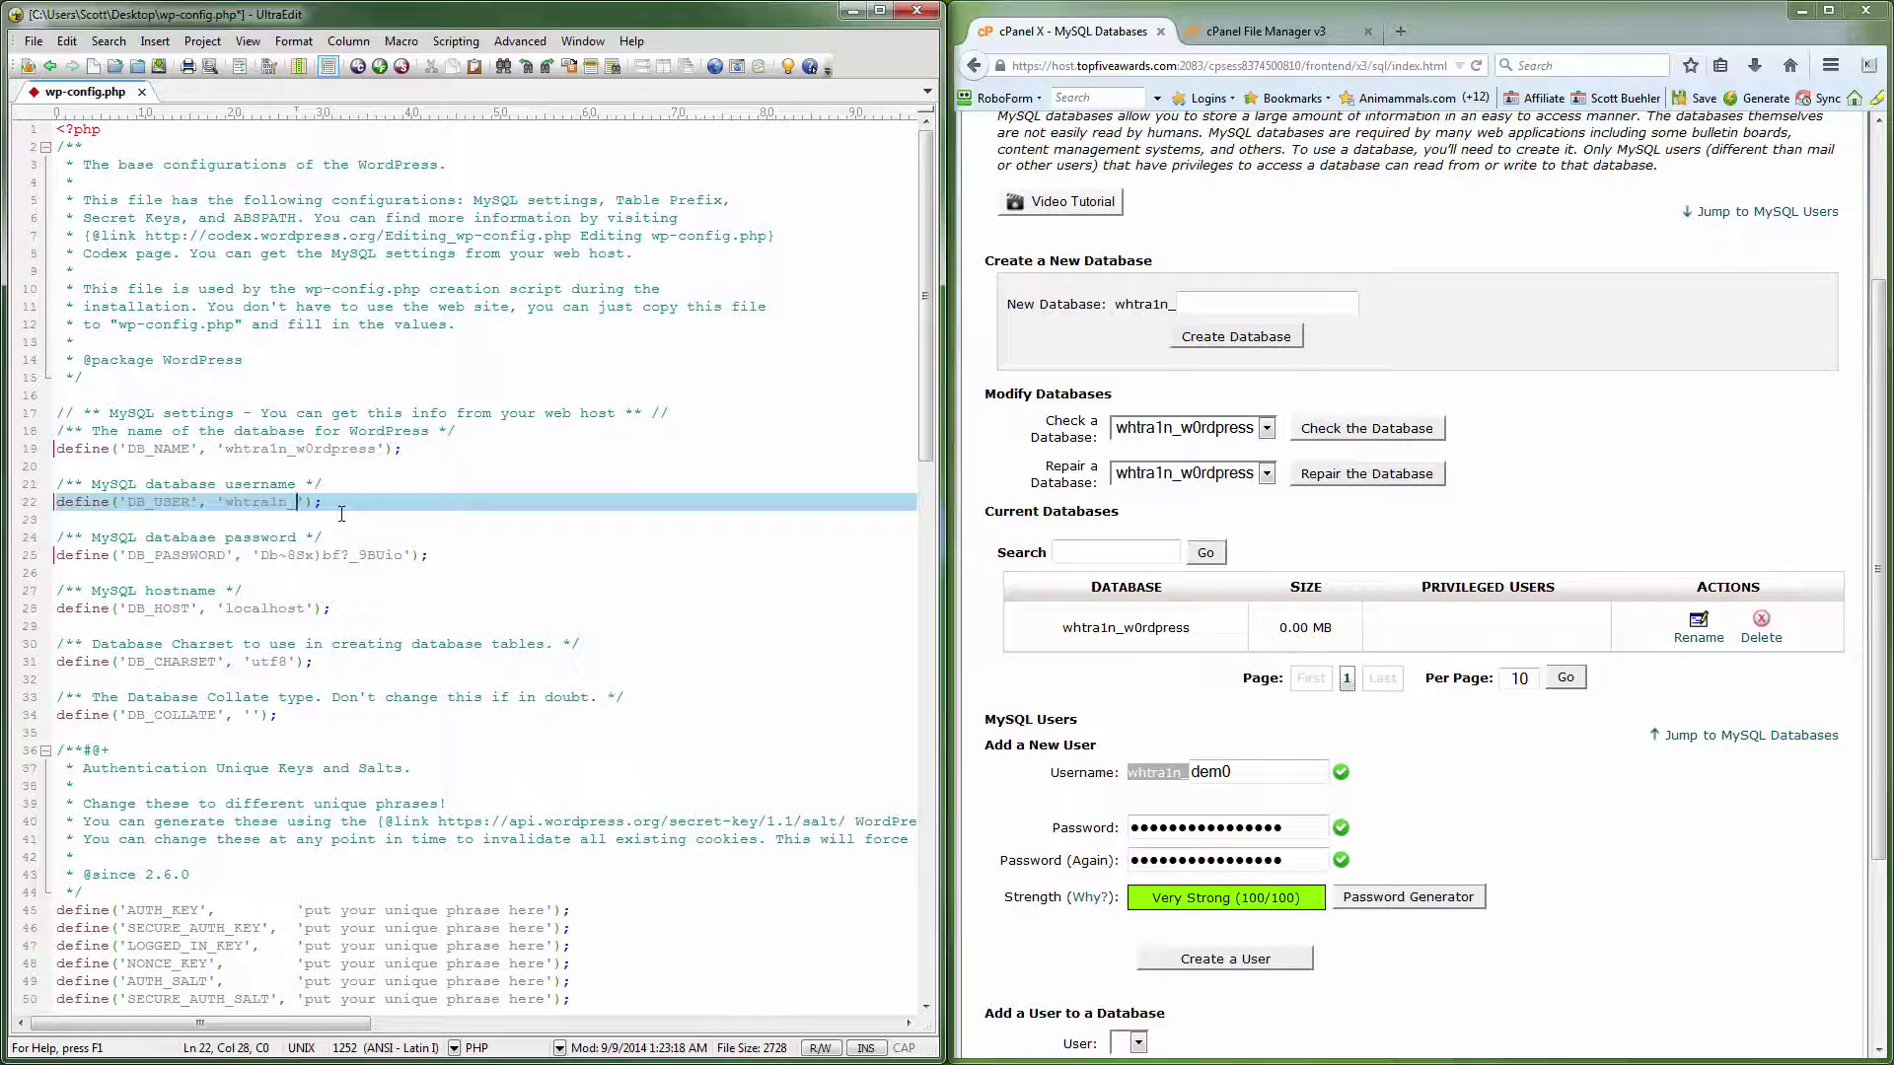
text(dem0)
key(ctrl+s)
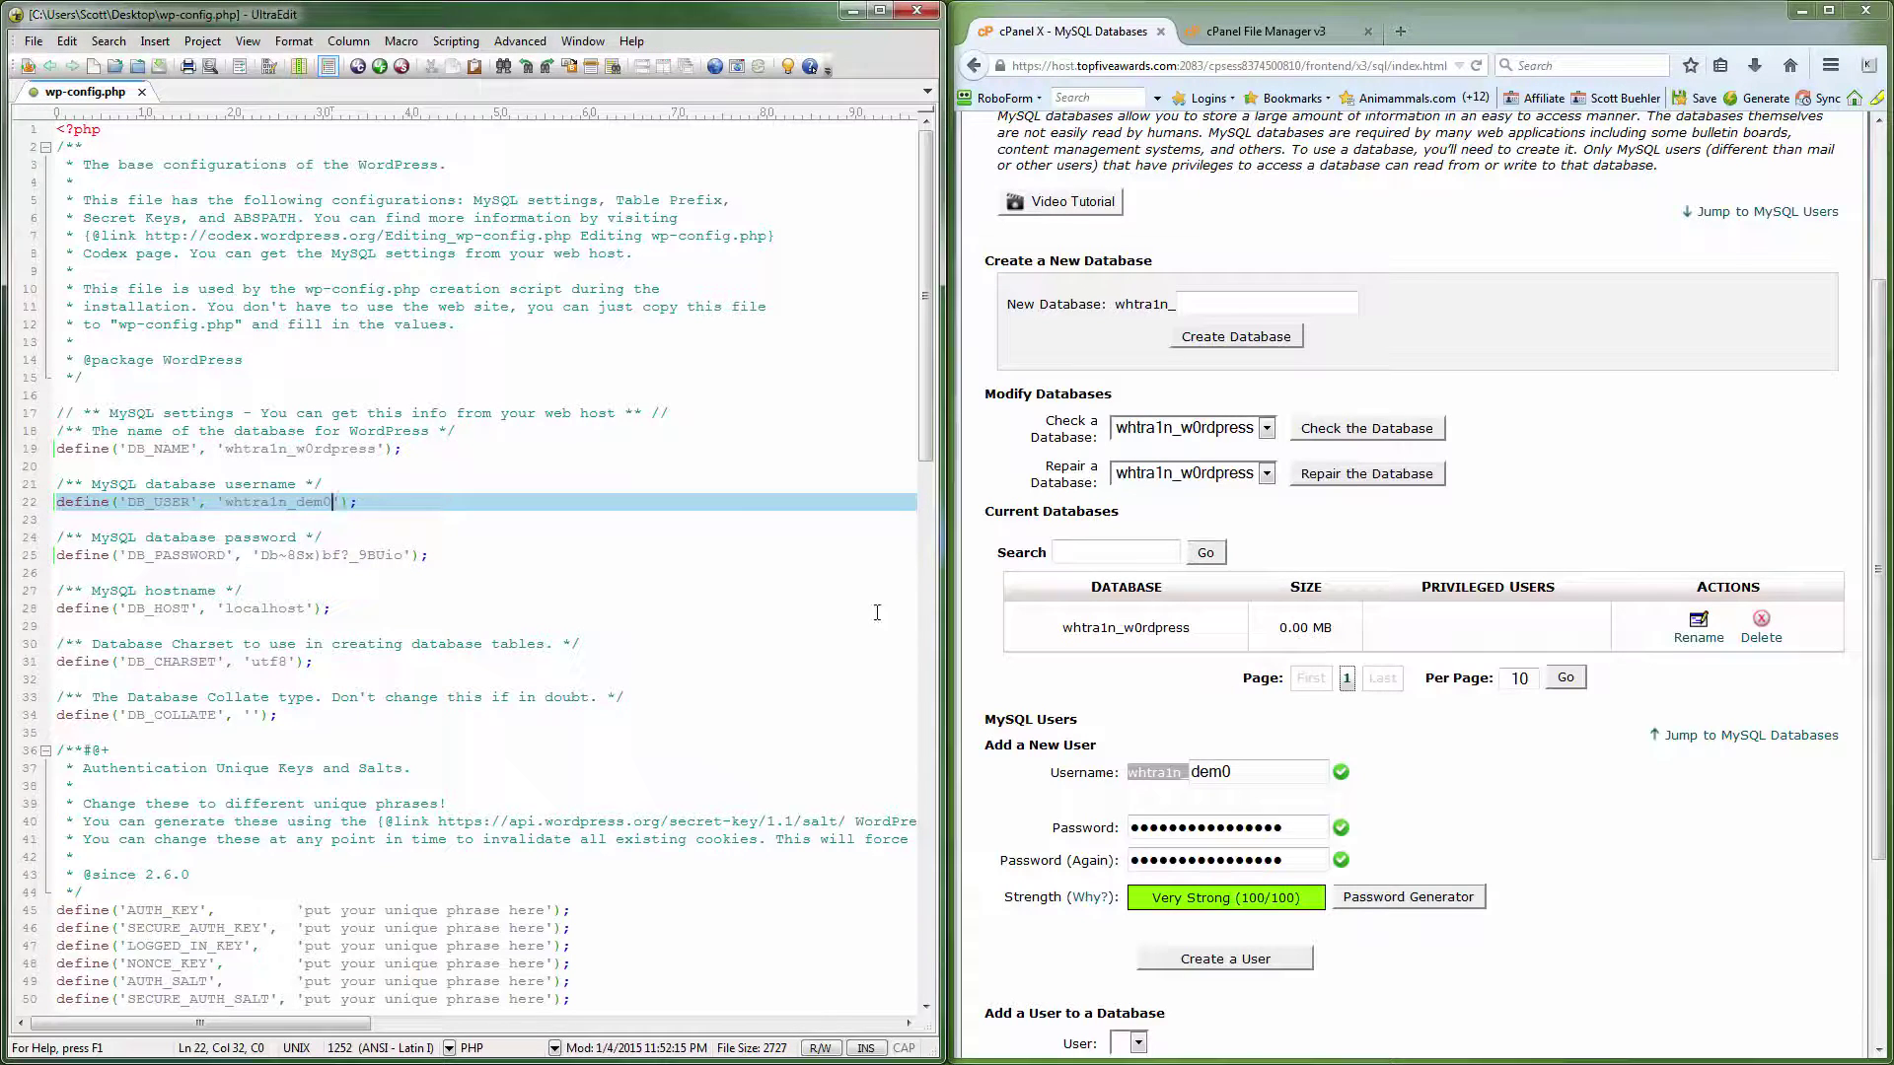
- Create the MySQL user in cPanel, return to MySQL Databases, and add user whtra1n_dem0 to the database whtra1n_w0rdpress
click(1224, 959)
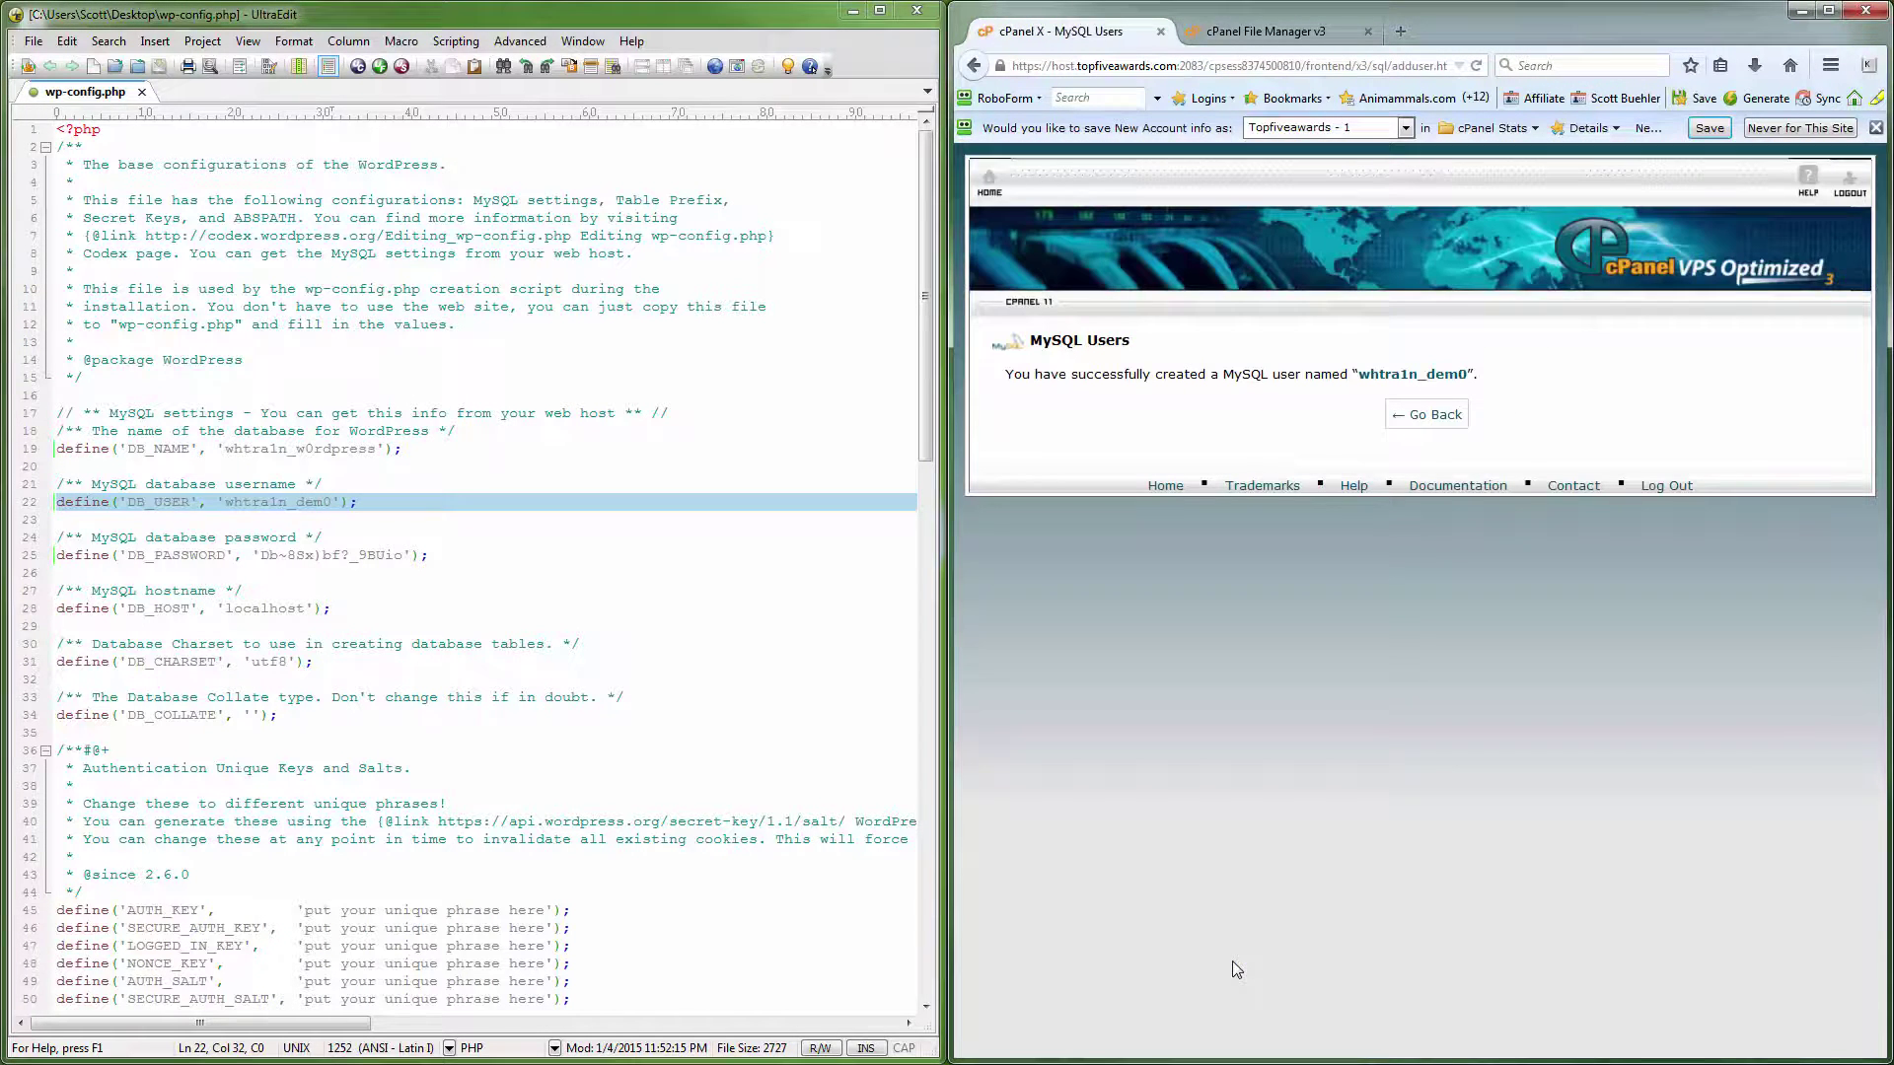
click(1457, 415)
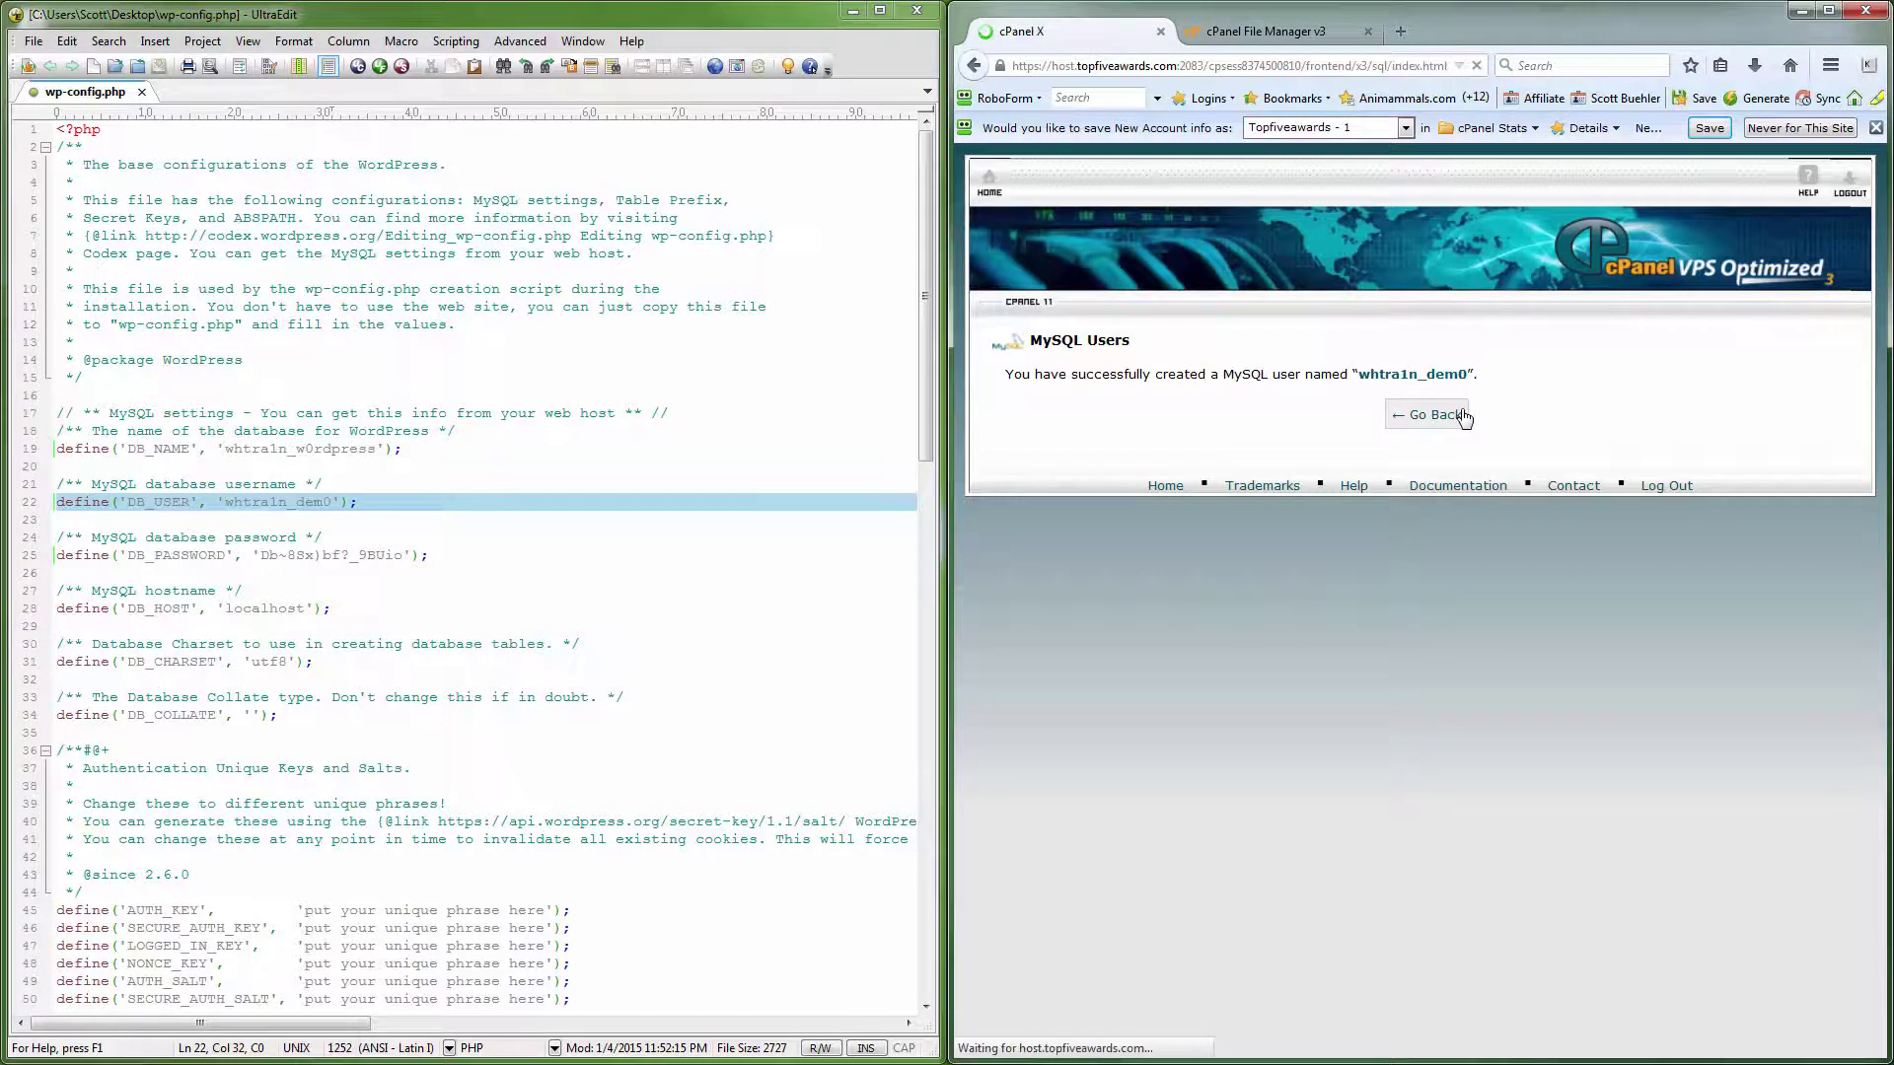
scroll(1487, 732, down, 5)
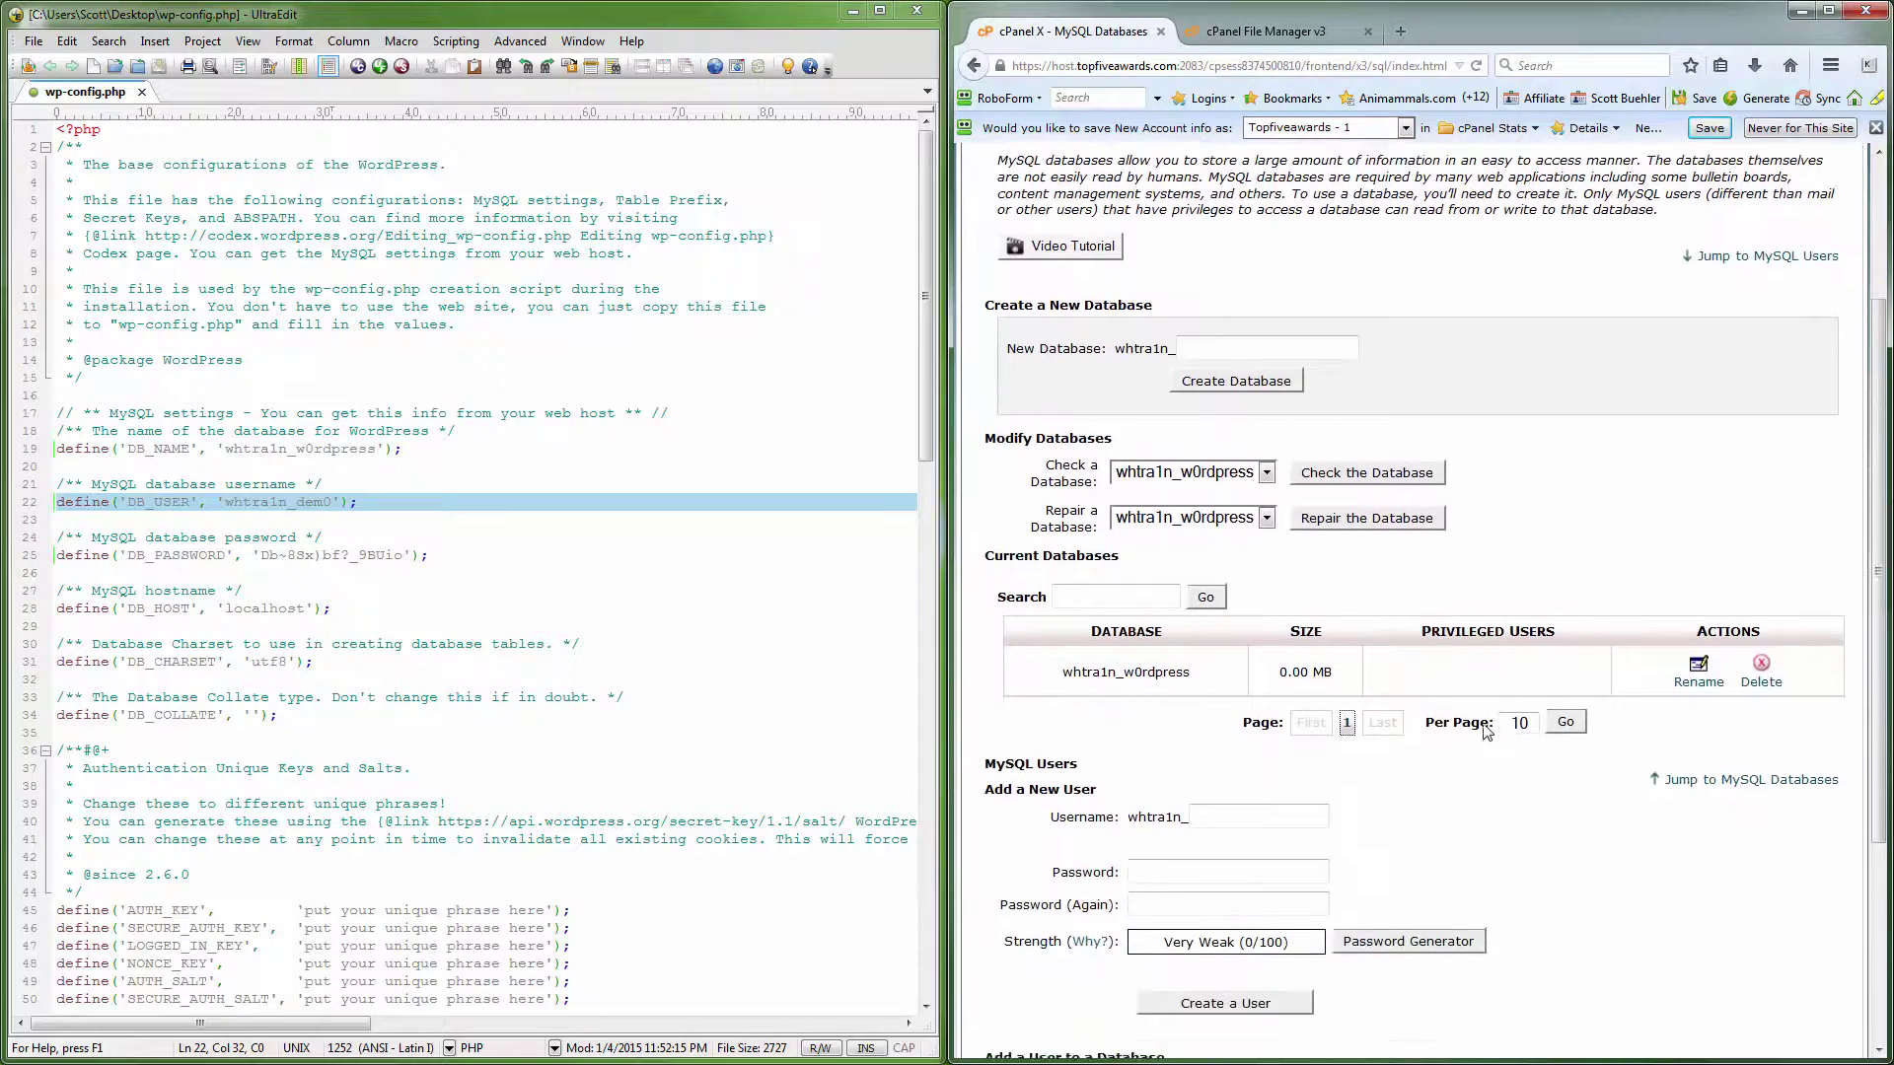
scroll(1487, 731, down, 1)
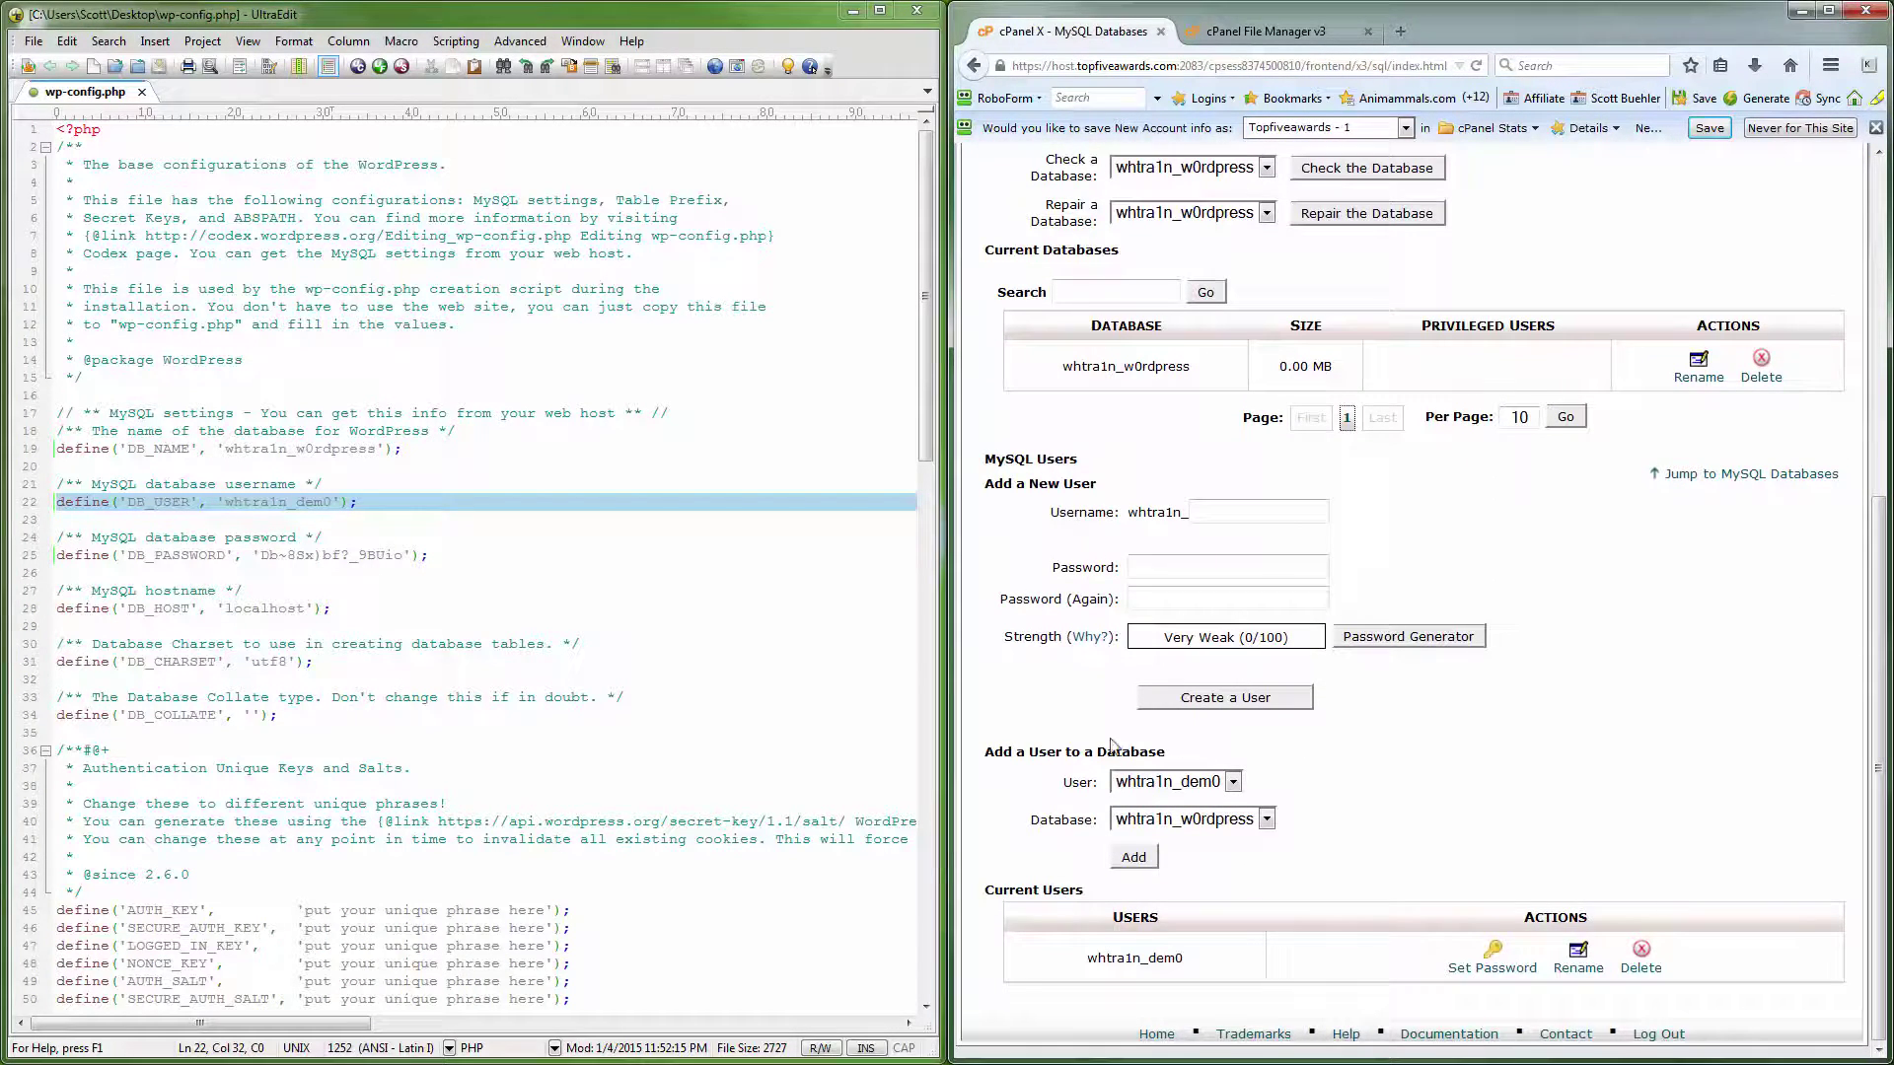
drag(984, 753, 1166, 752)
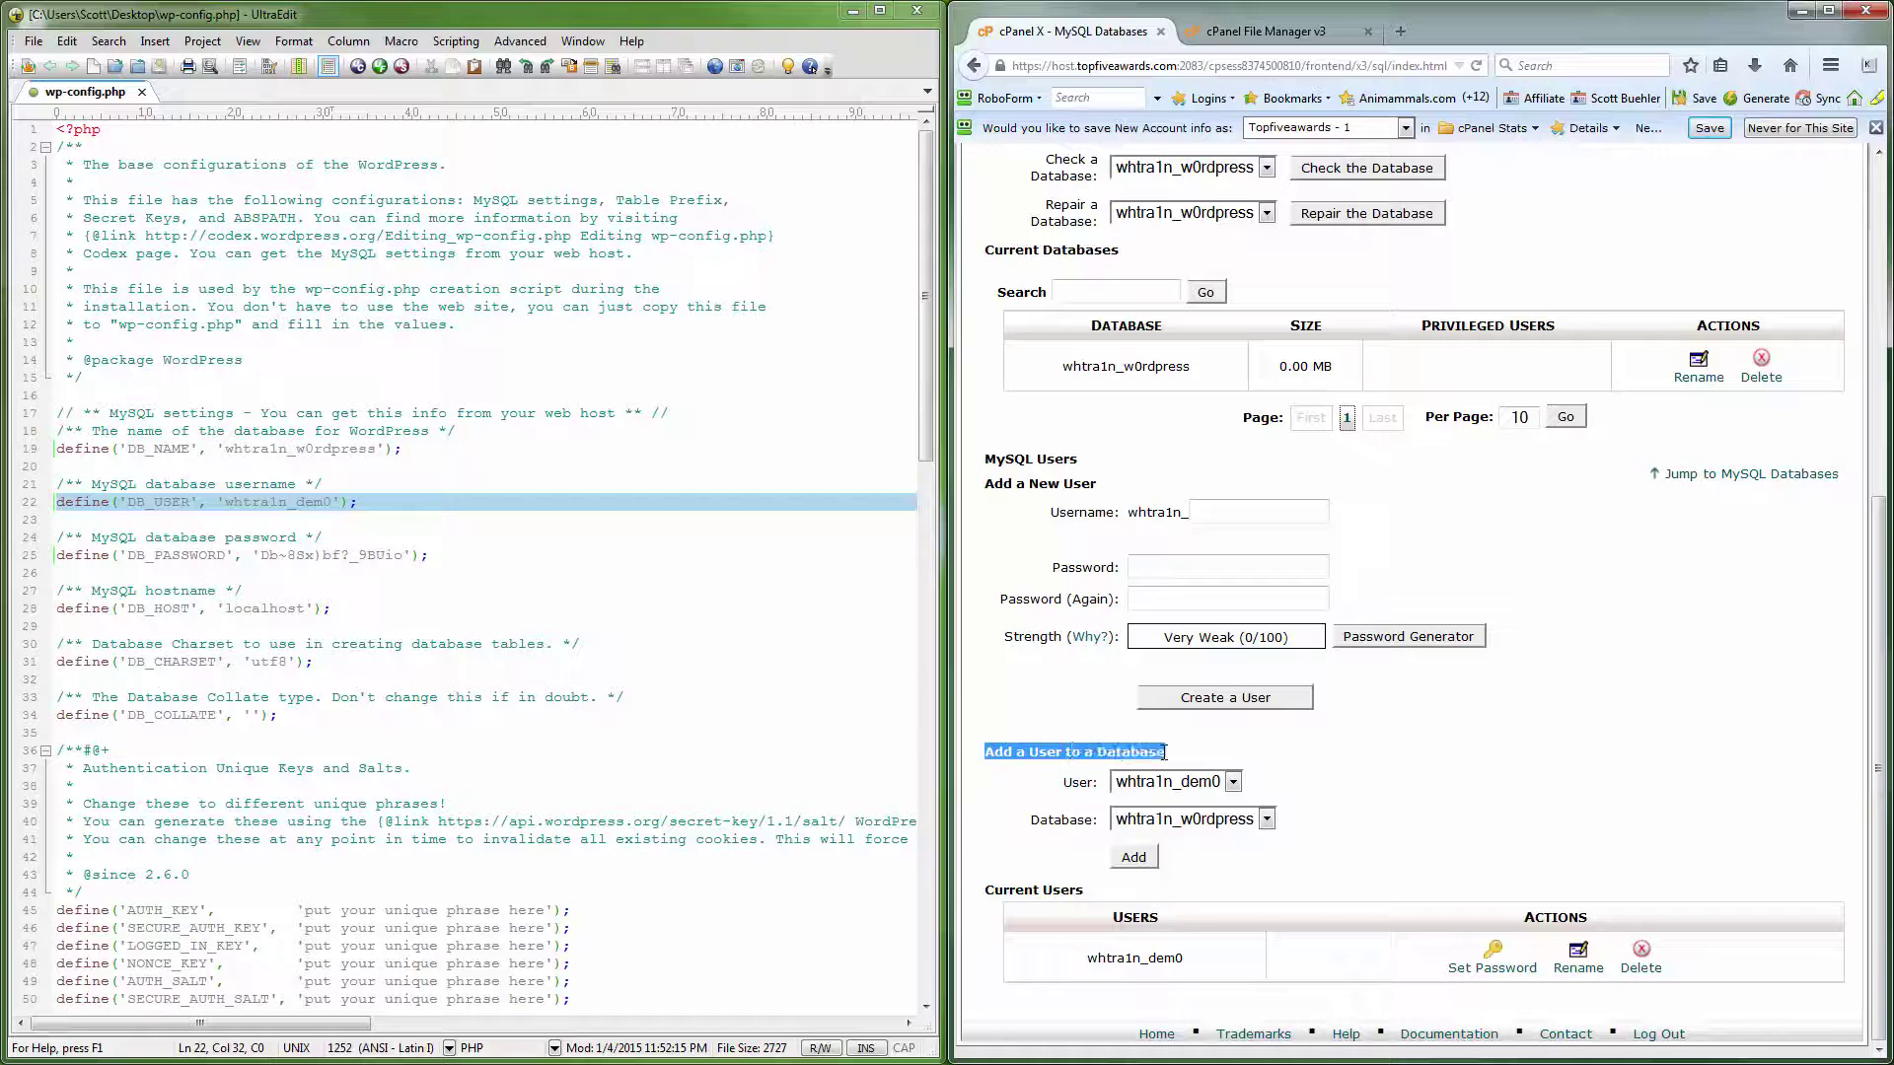
click(1251, 757)
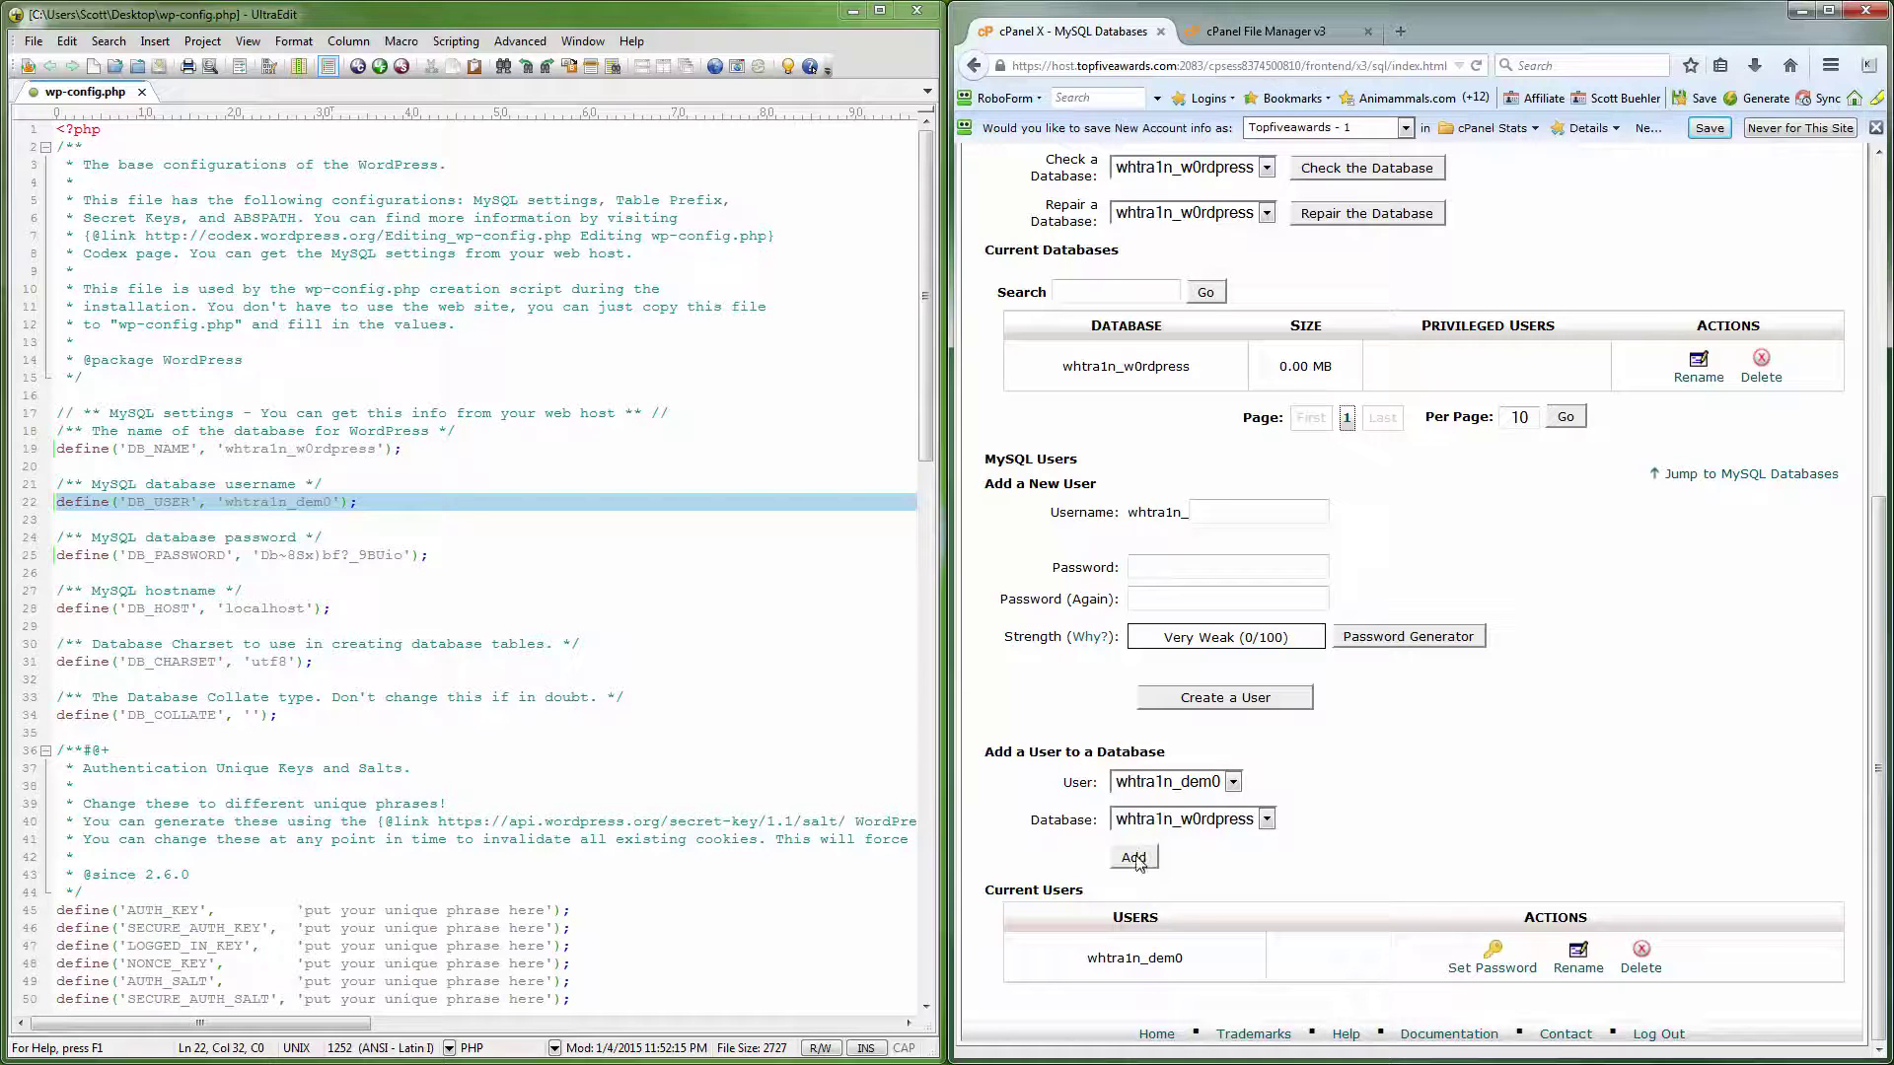
click(1135, 857)
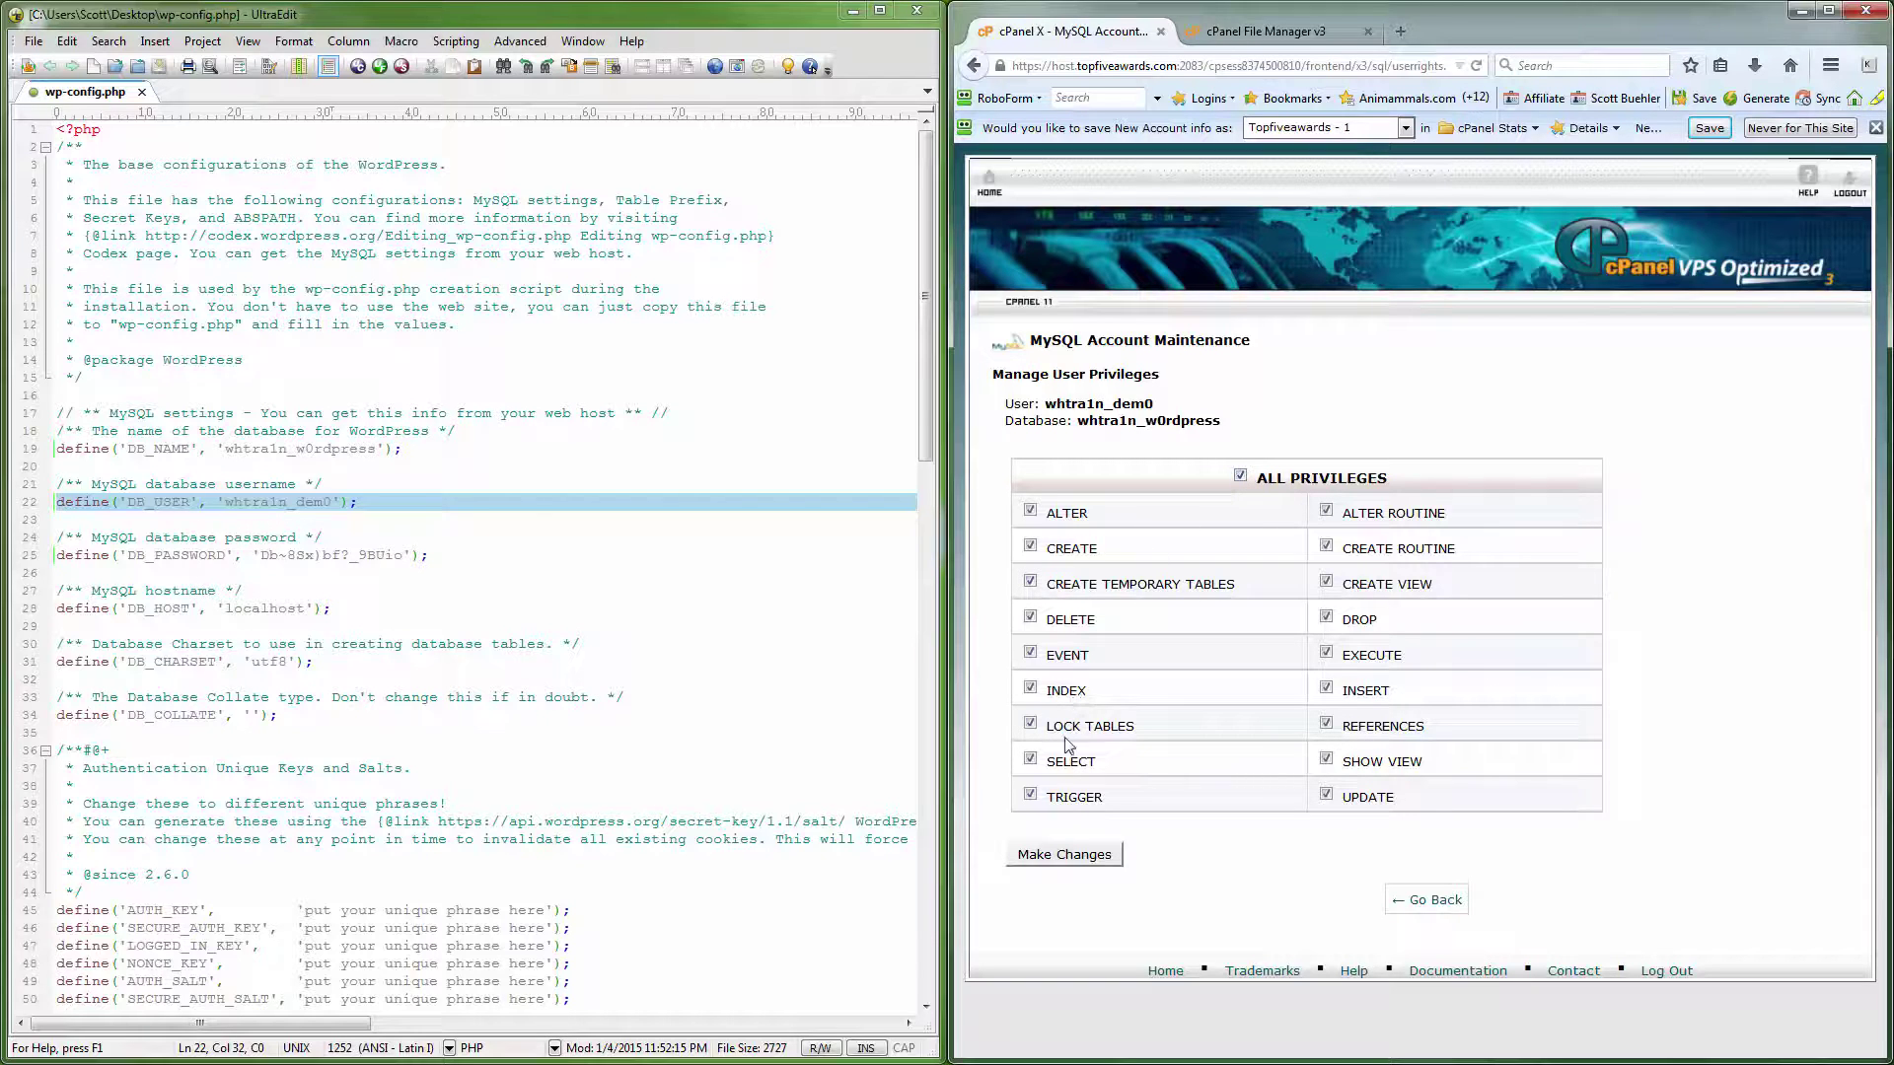
- Grant the user all privileges on the whtra1n_w0rdpress database and return to the MySQL Databases page
click(1052, 857)
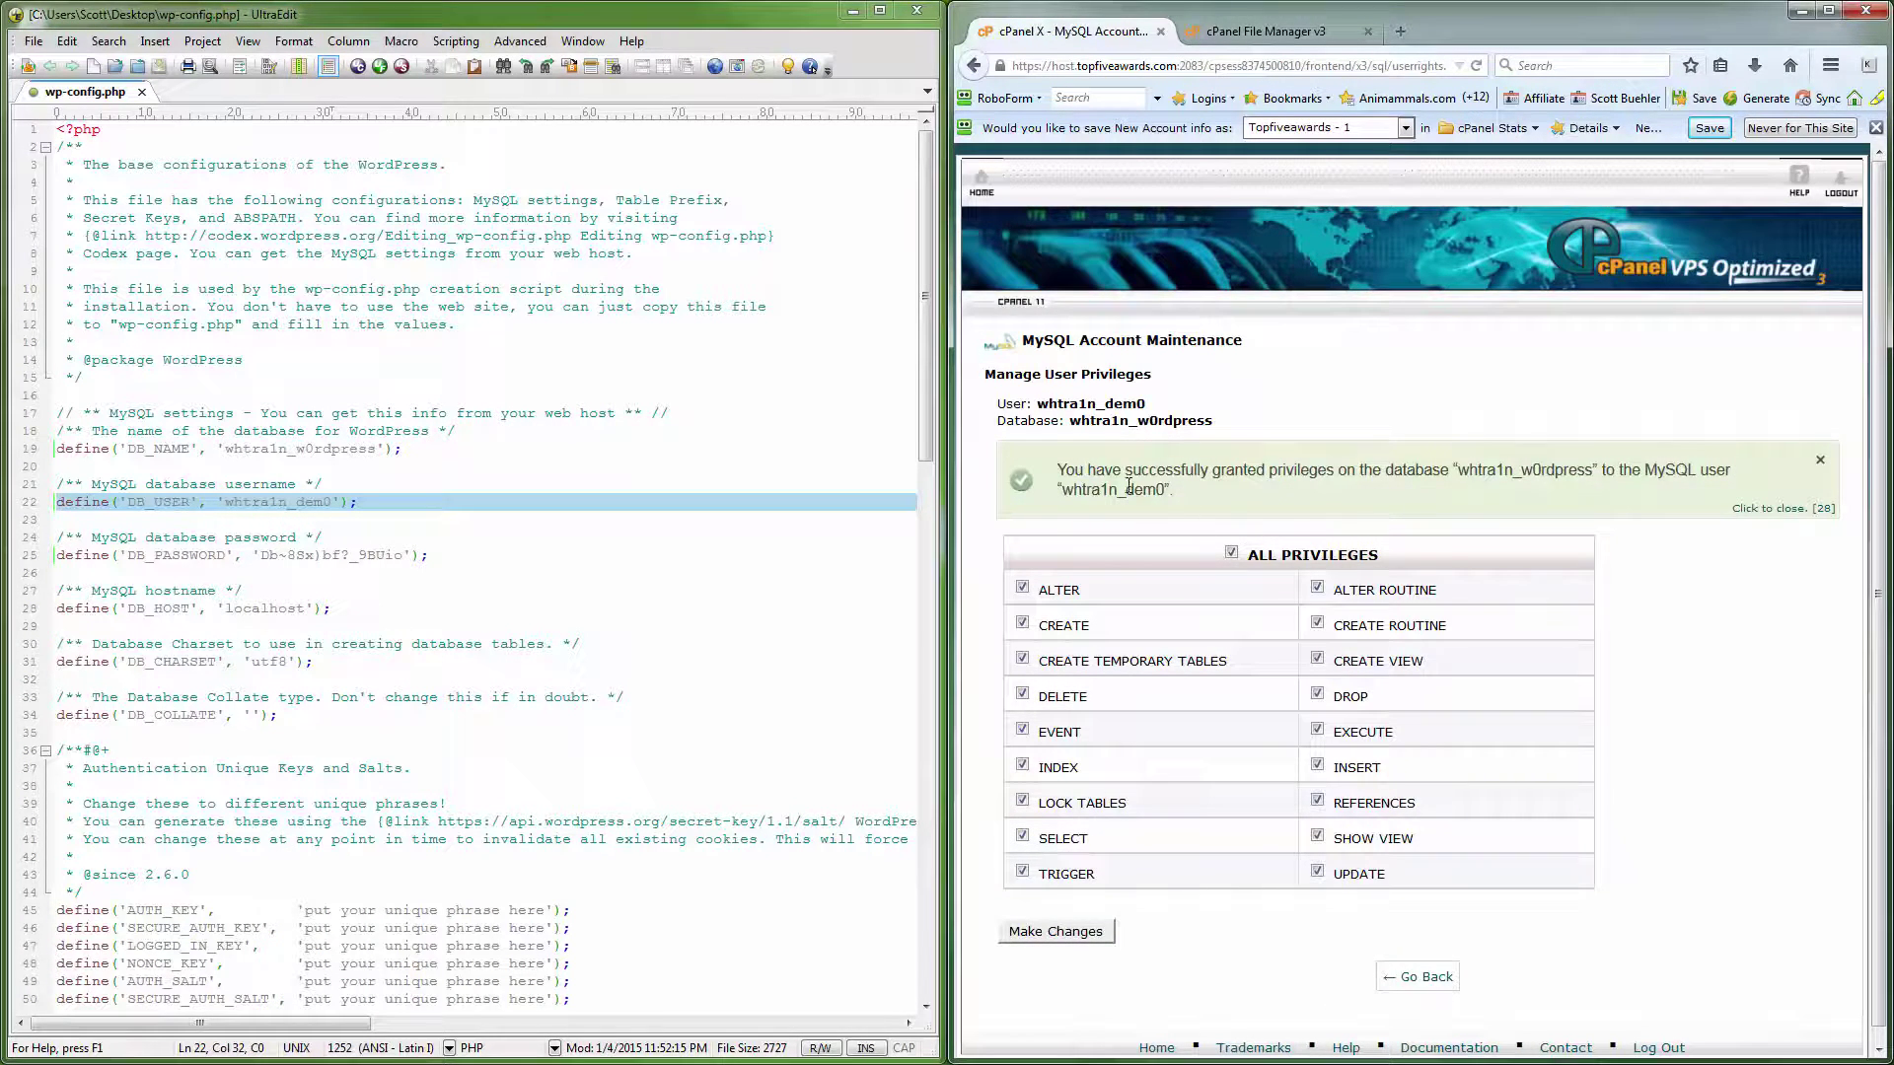
drag(1099, 473, 1184, 495)
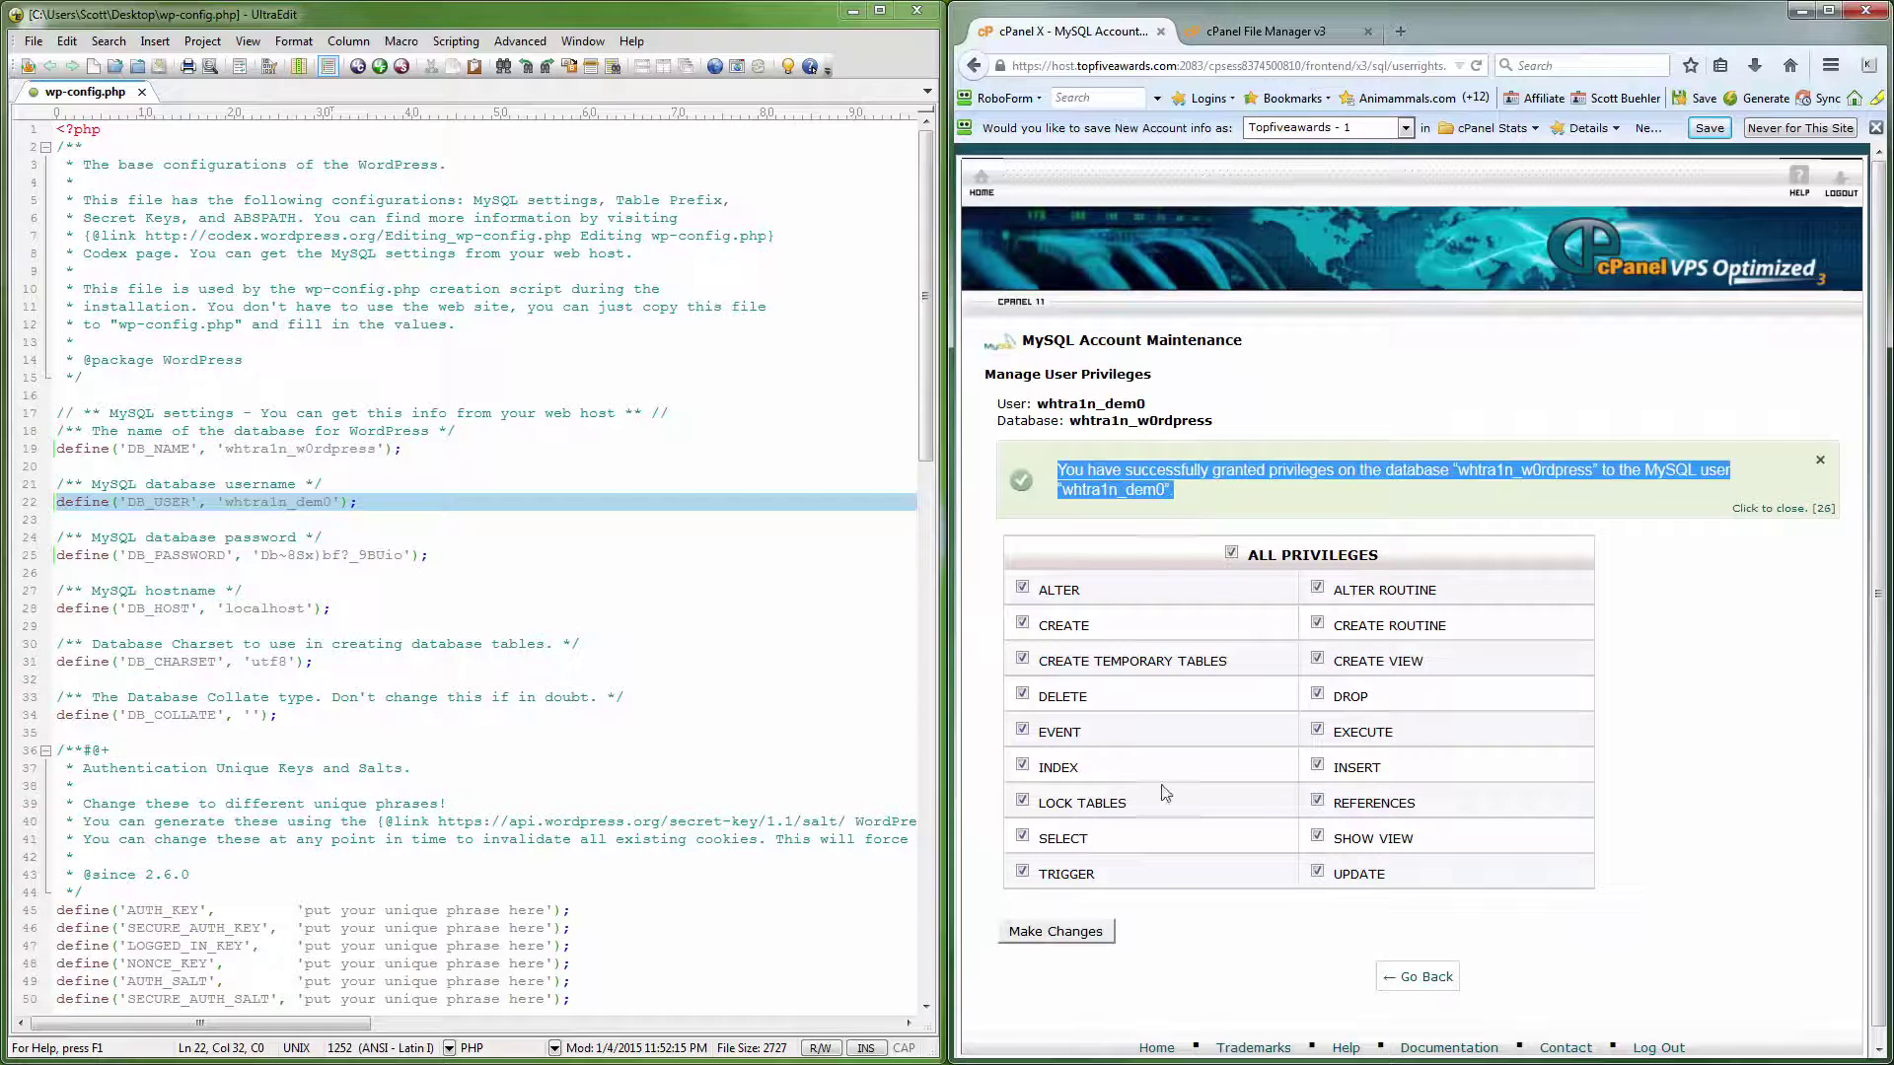
click(1413, 977)
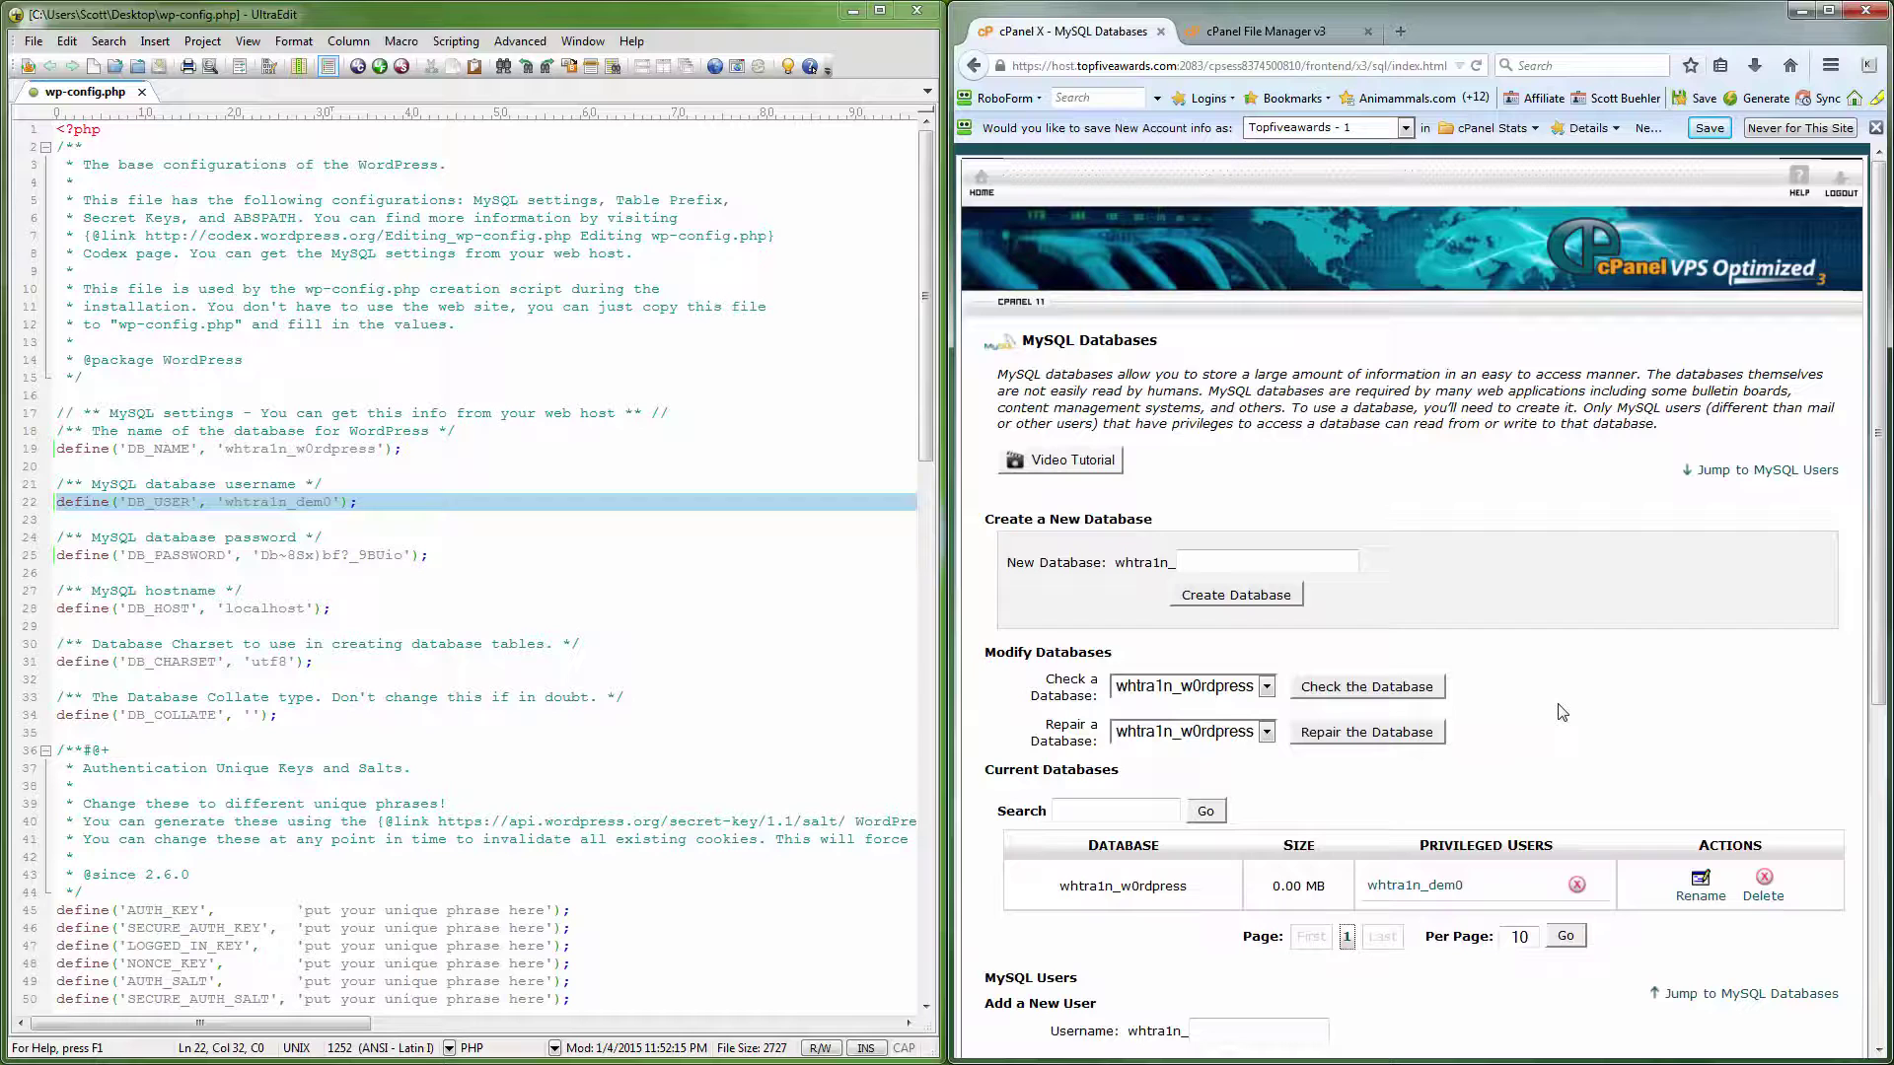
- Switch to the cPanel File Manager and delete wp-config-sample.php from public_html
click(1222, 36)
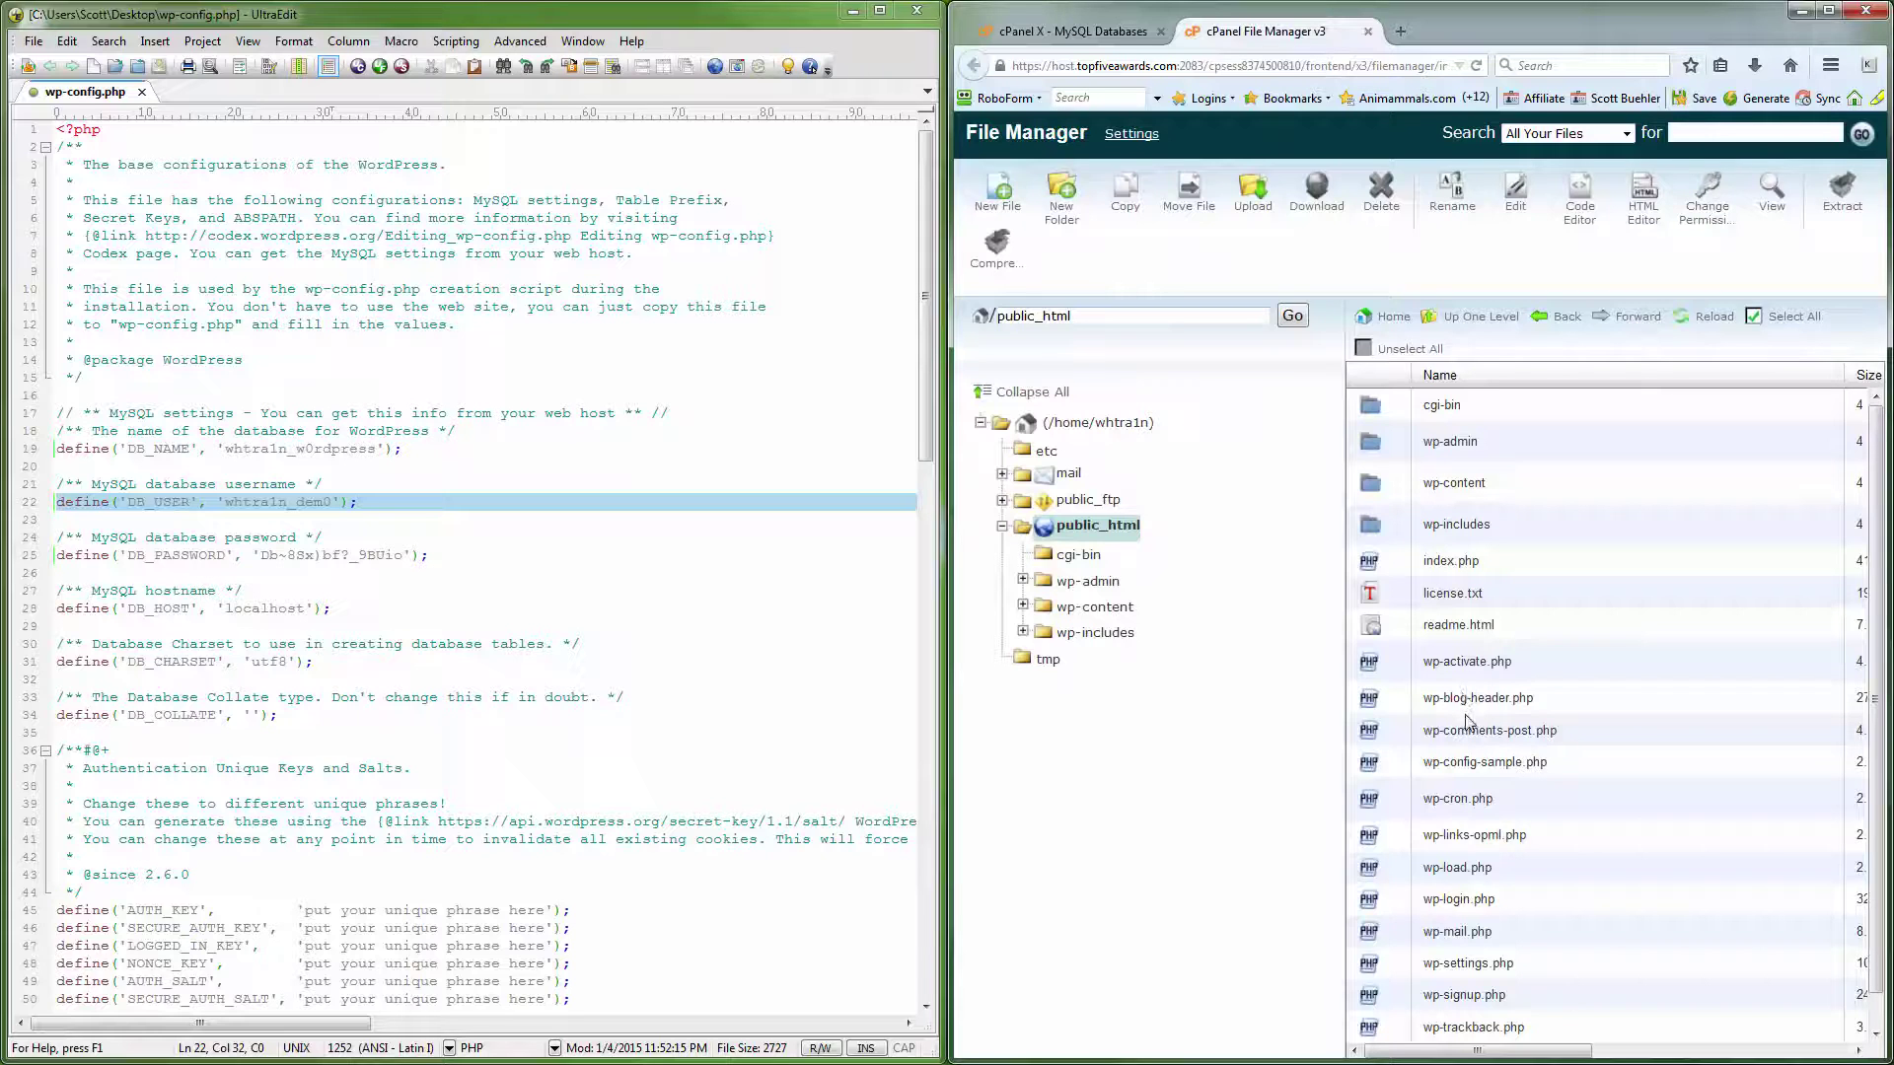
click(1557, 768)
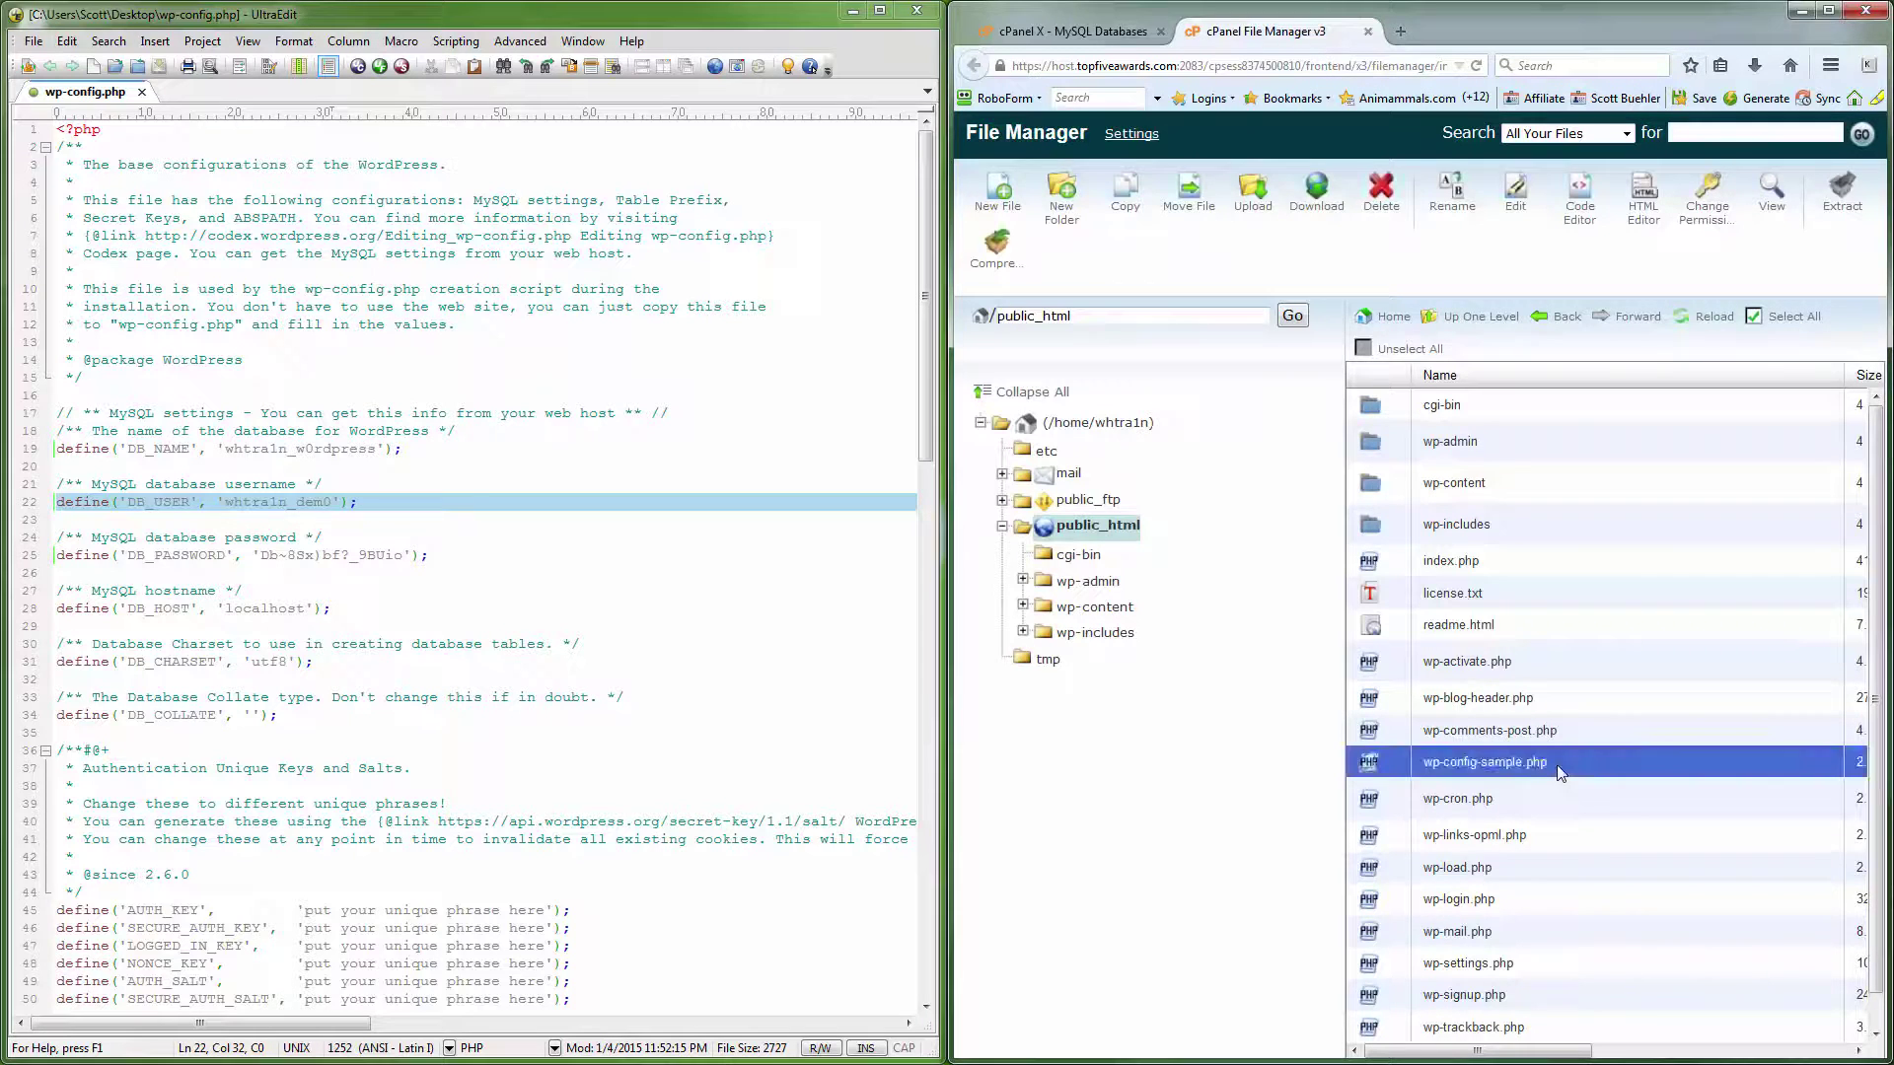
click(1382, 196)
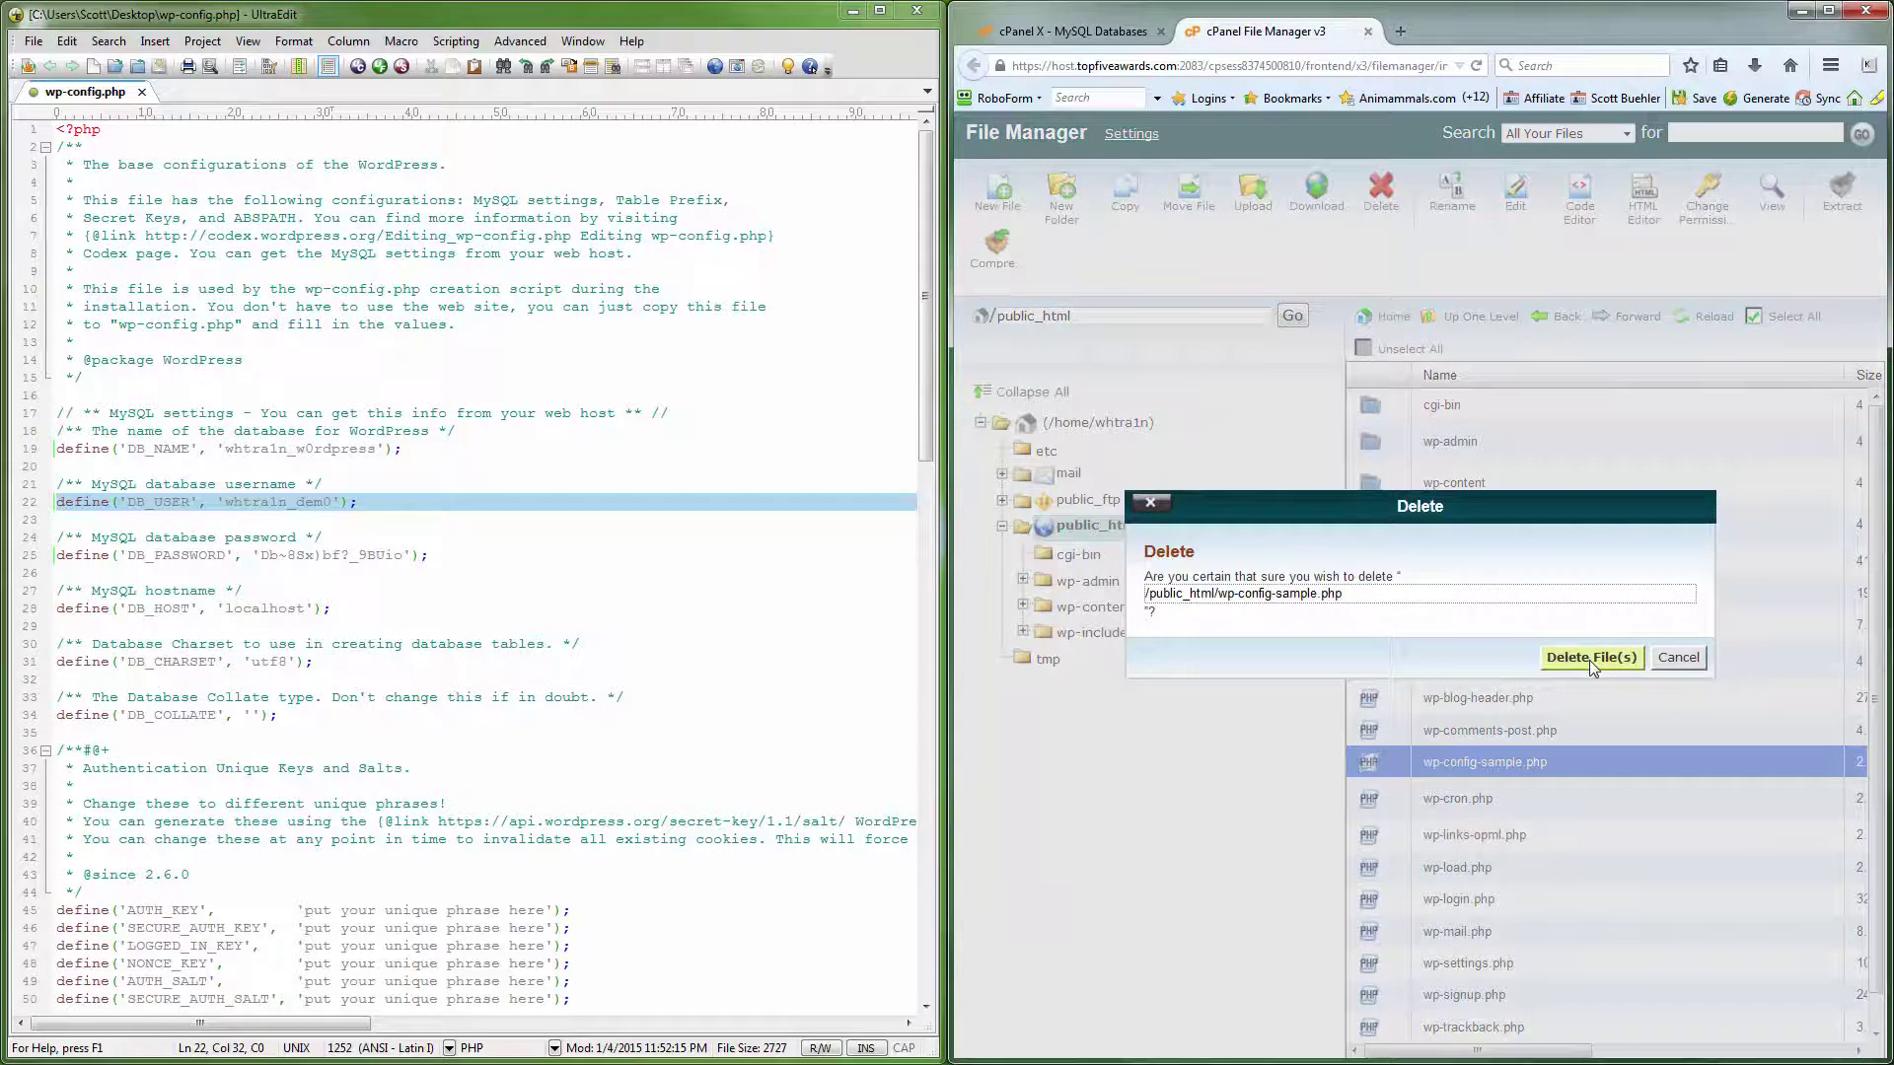
click(1589, 657)
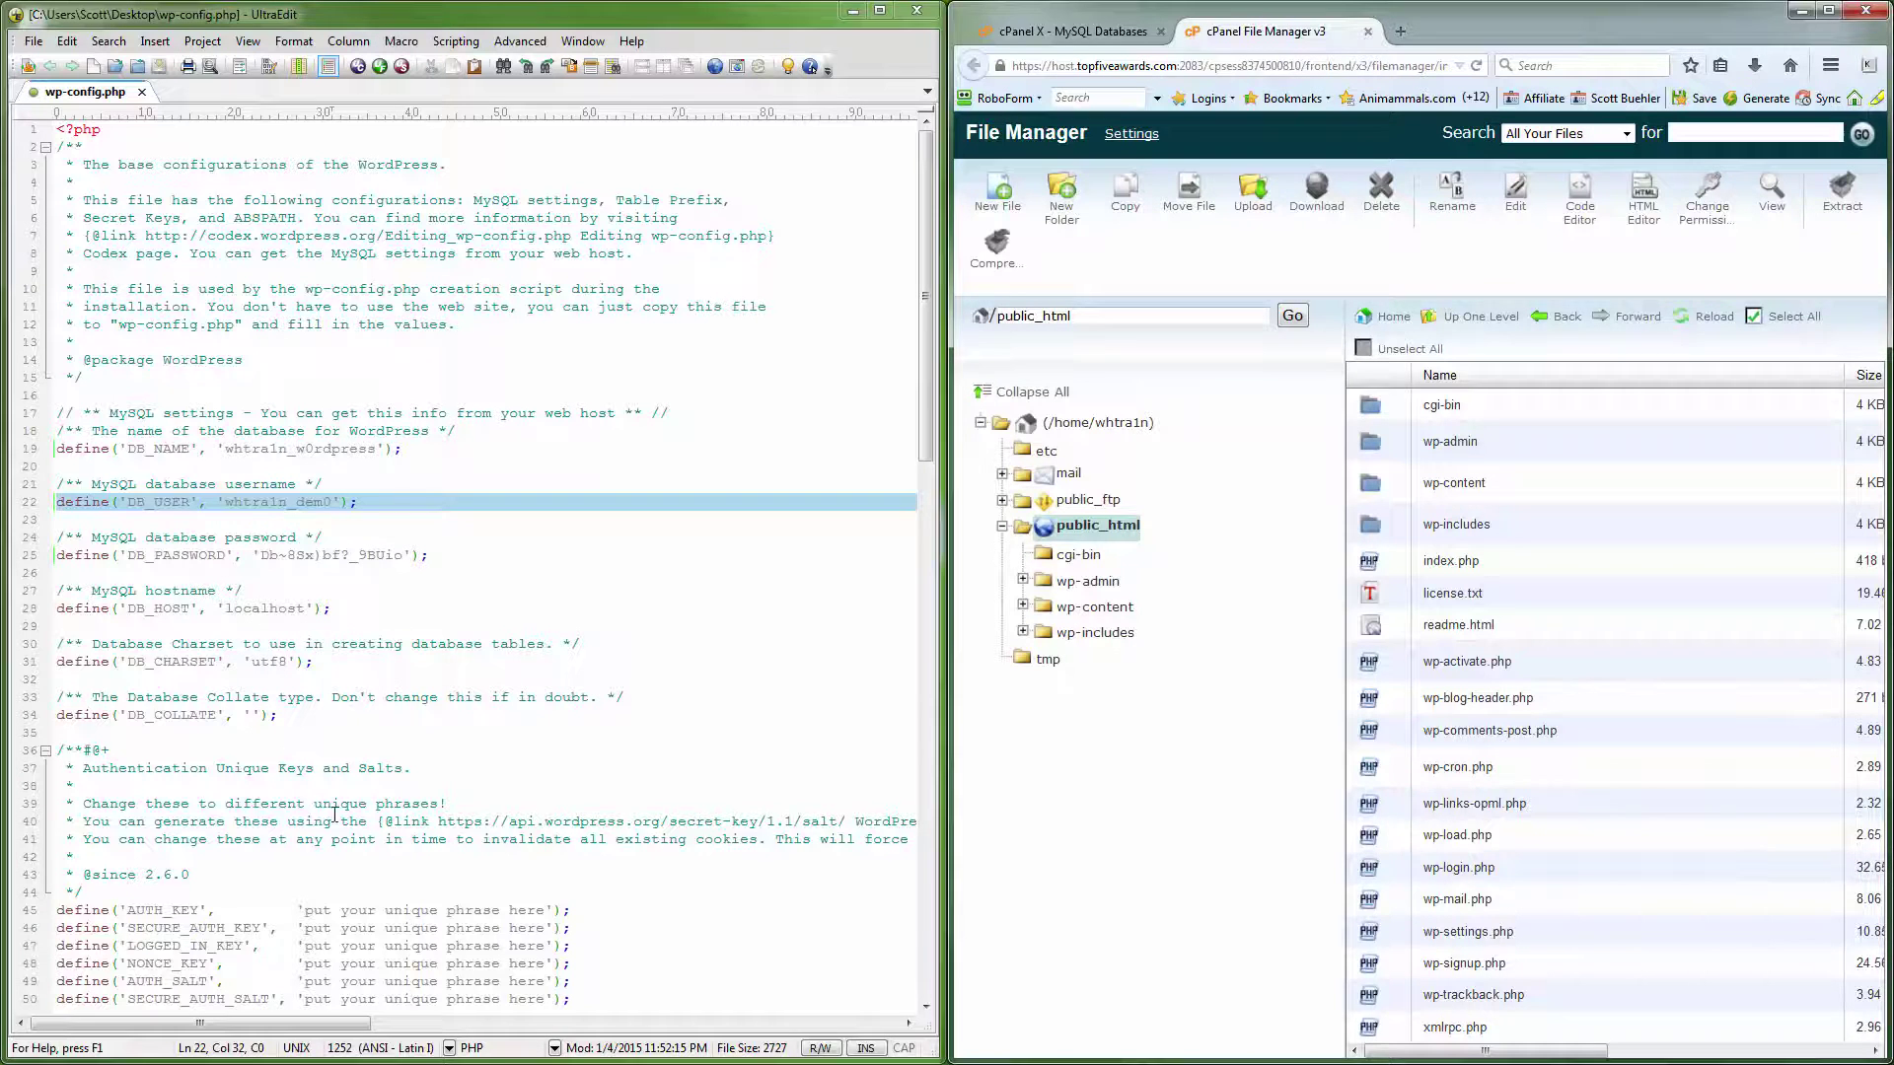
click(399, 831)
drag(438, 822, 850, 826)
right_click(831, 825)
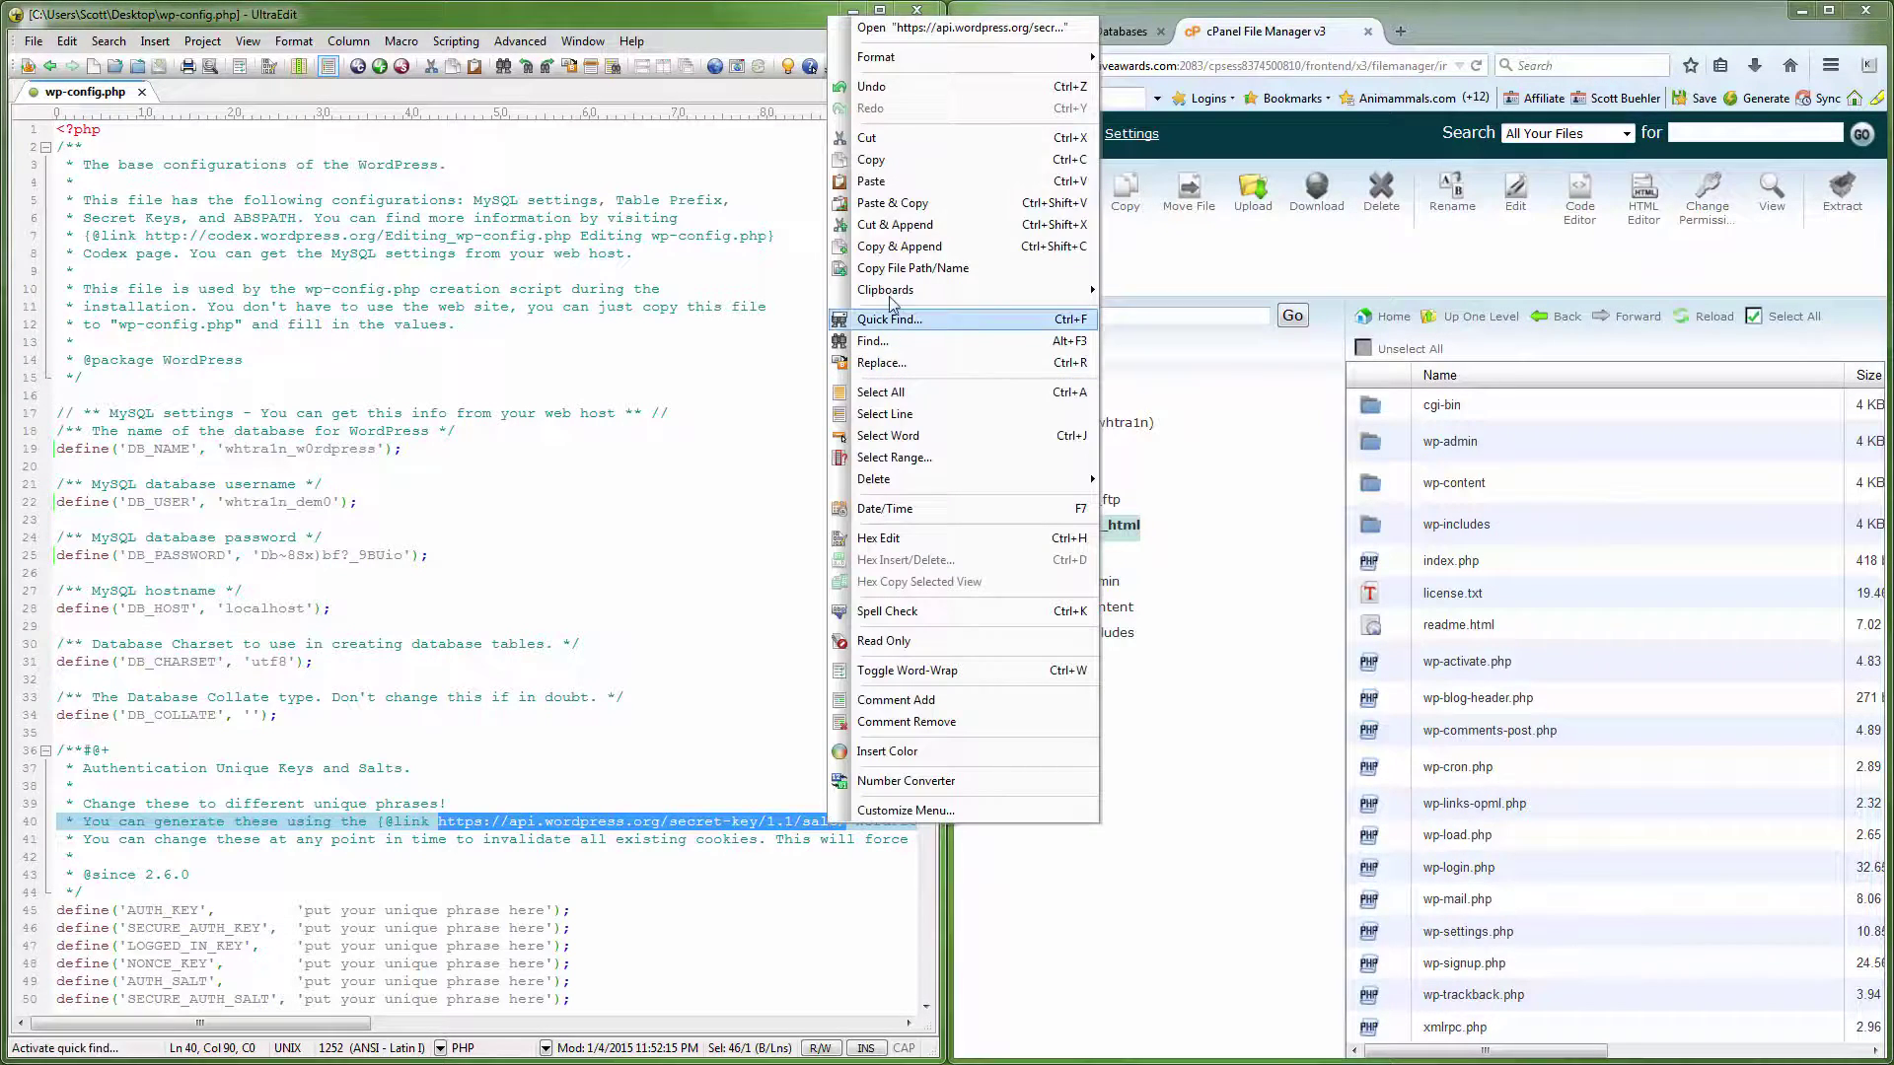
click(888, 159)
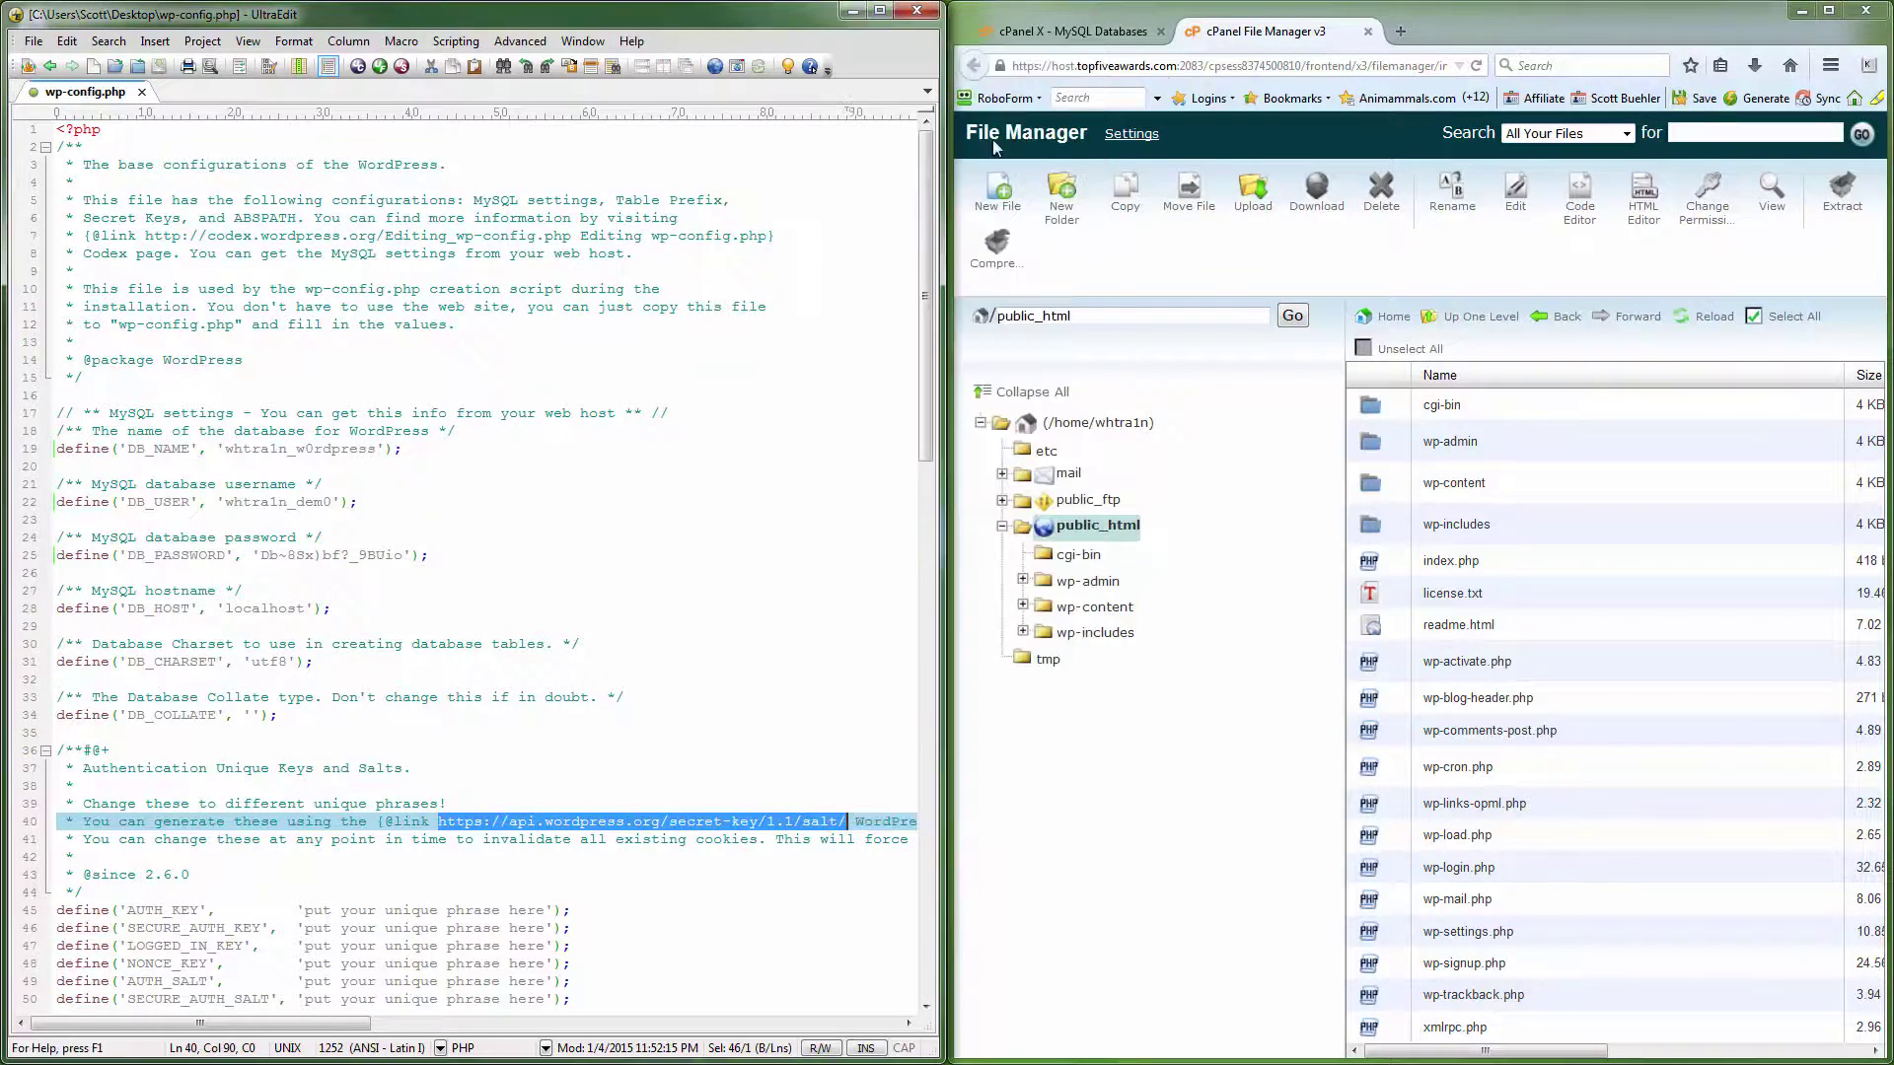
click(1406, 38)
key(ctrl+v)
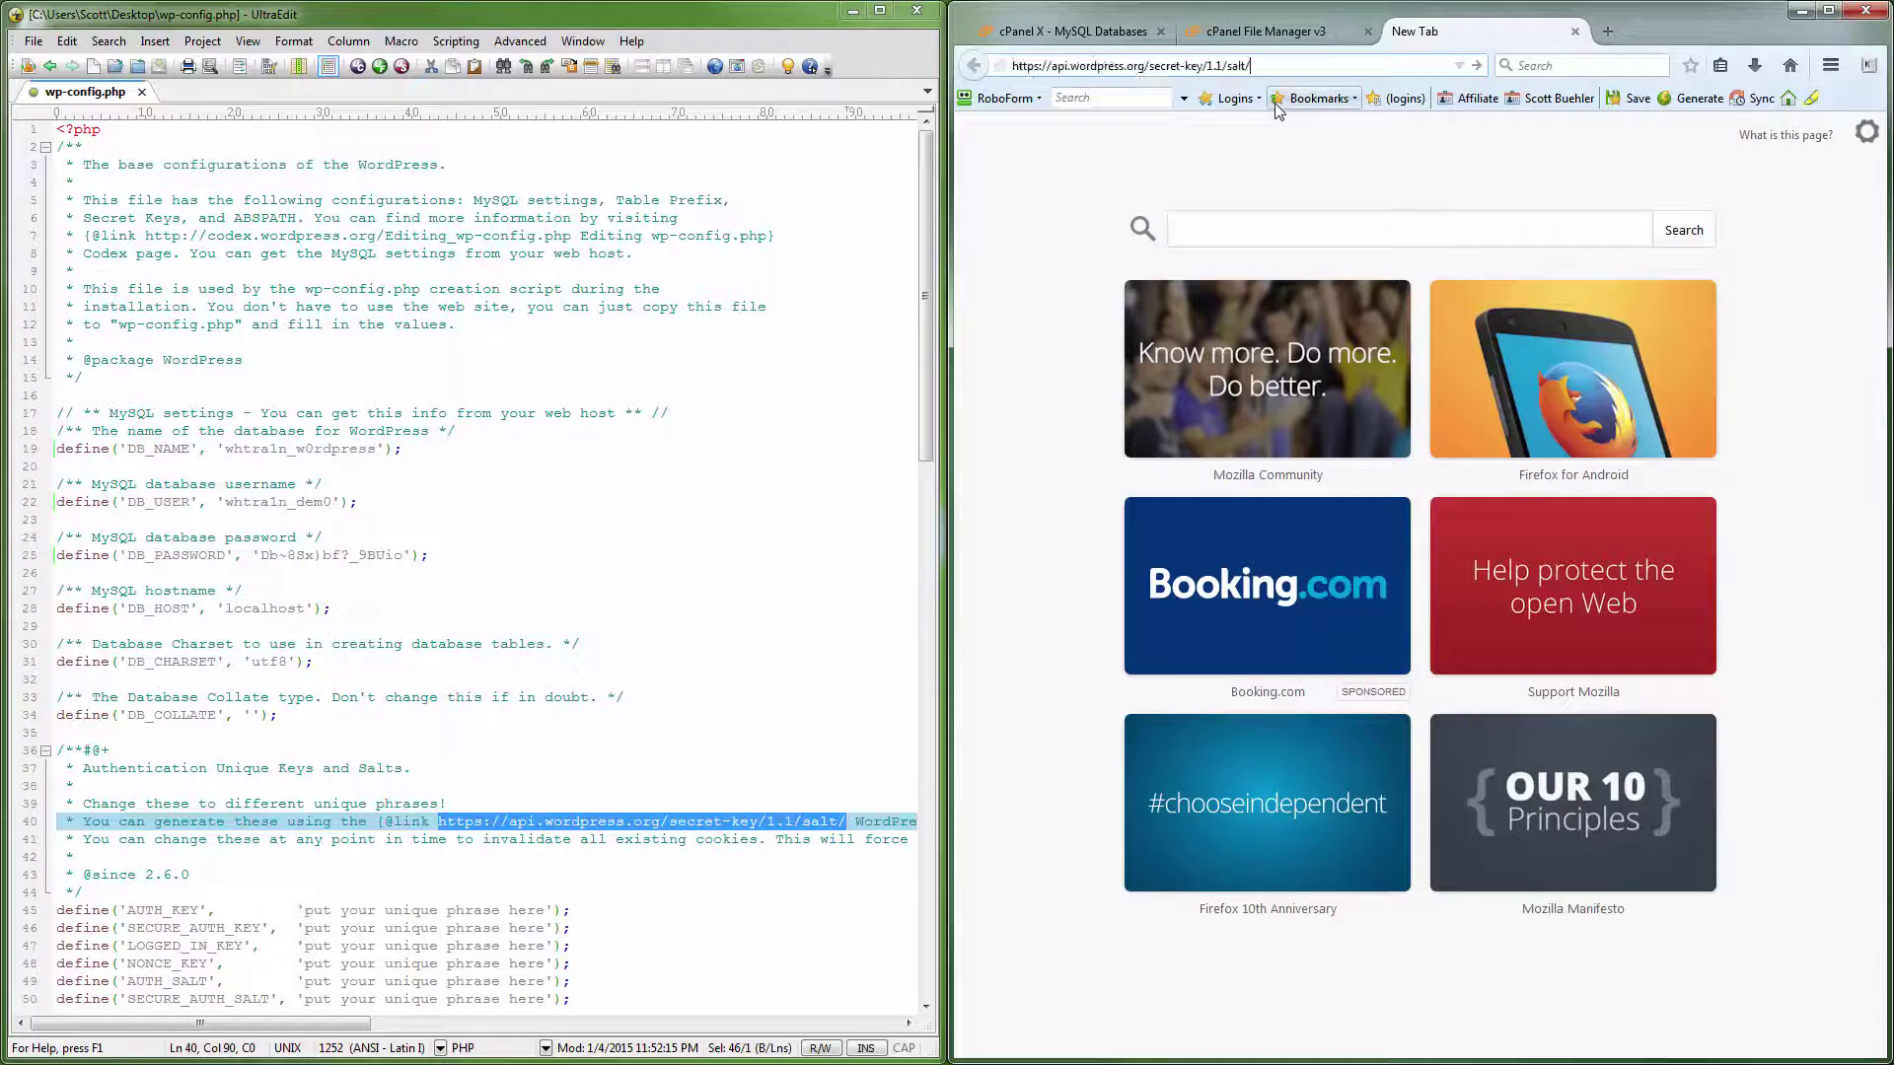
key(Return)
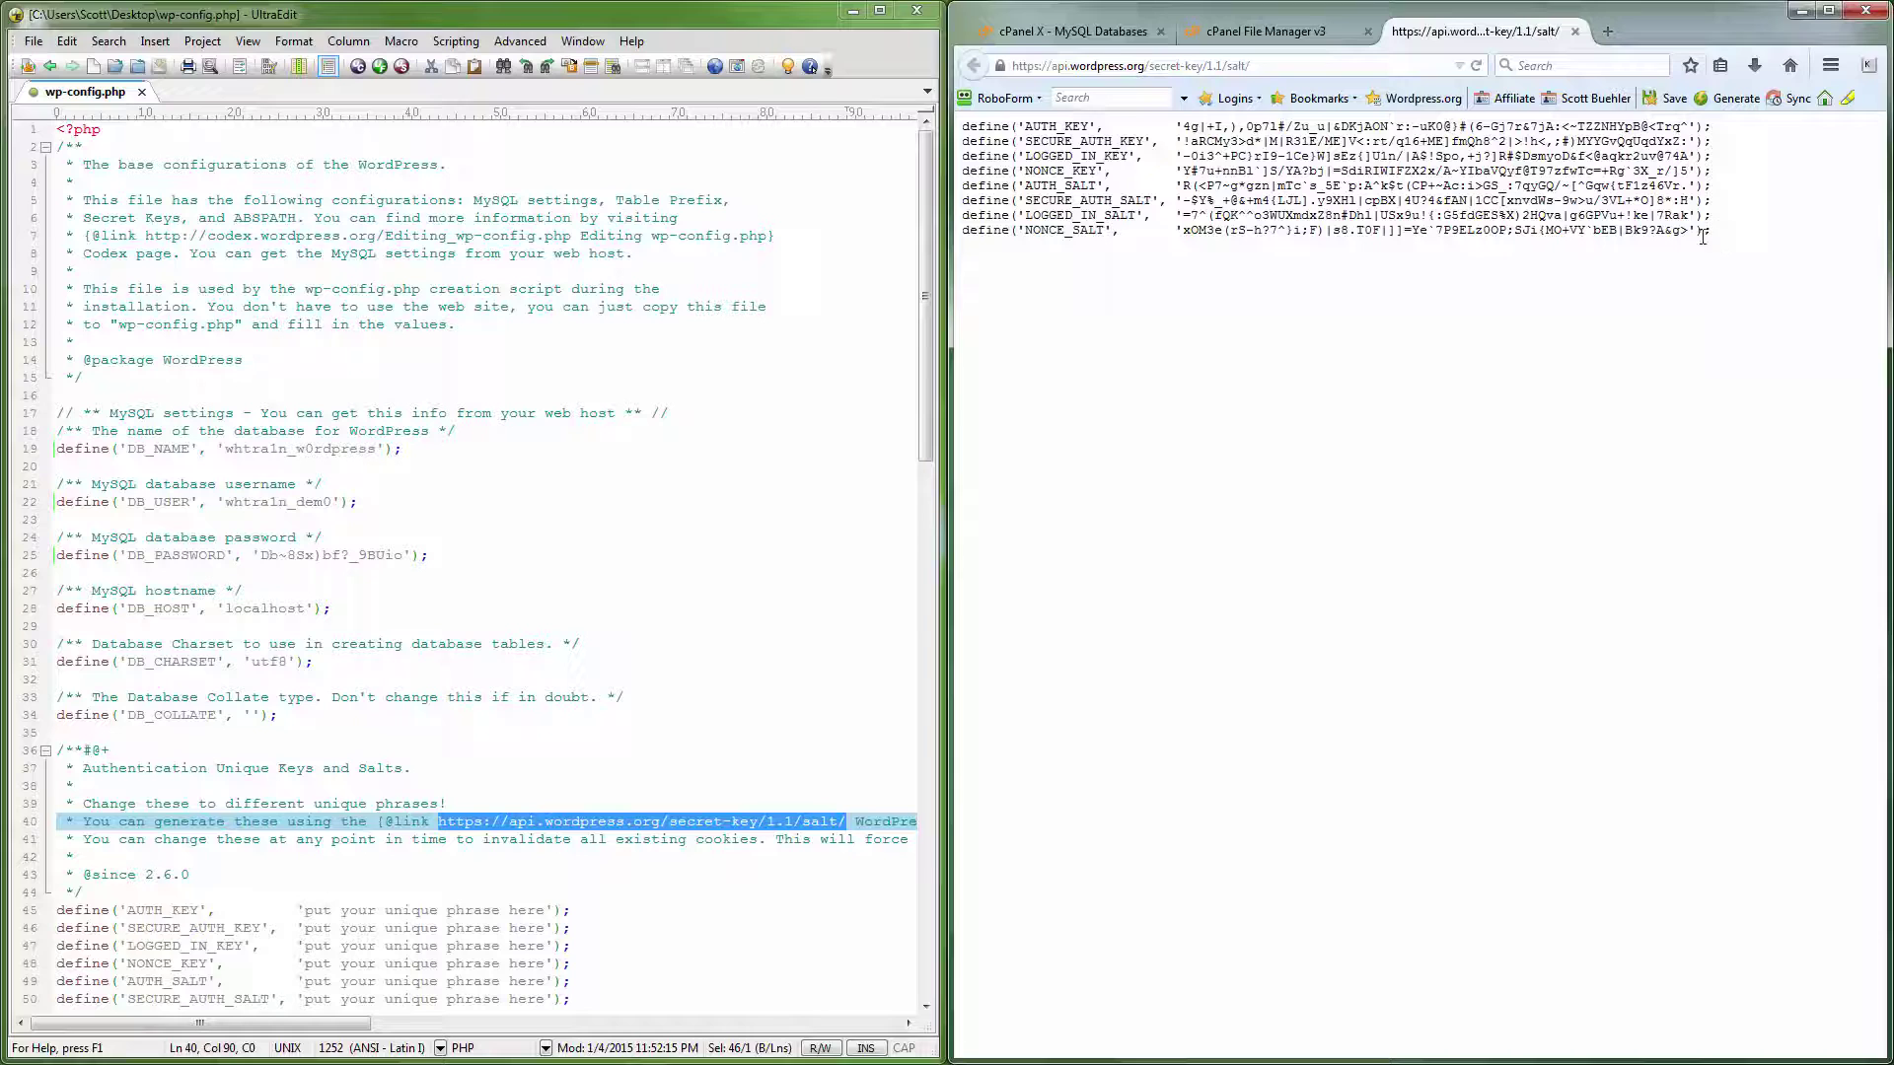
- Copy all the generated authentication keys and salts over the eight placeholder define lines in wp-config.php and save the file
drag(1713, 229, 964, 126)
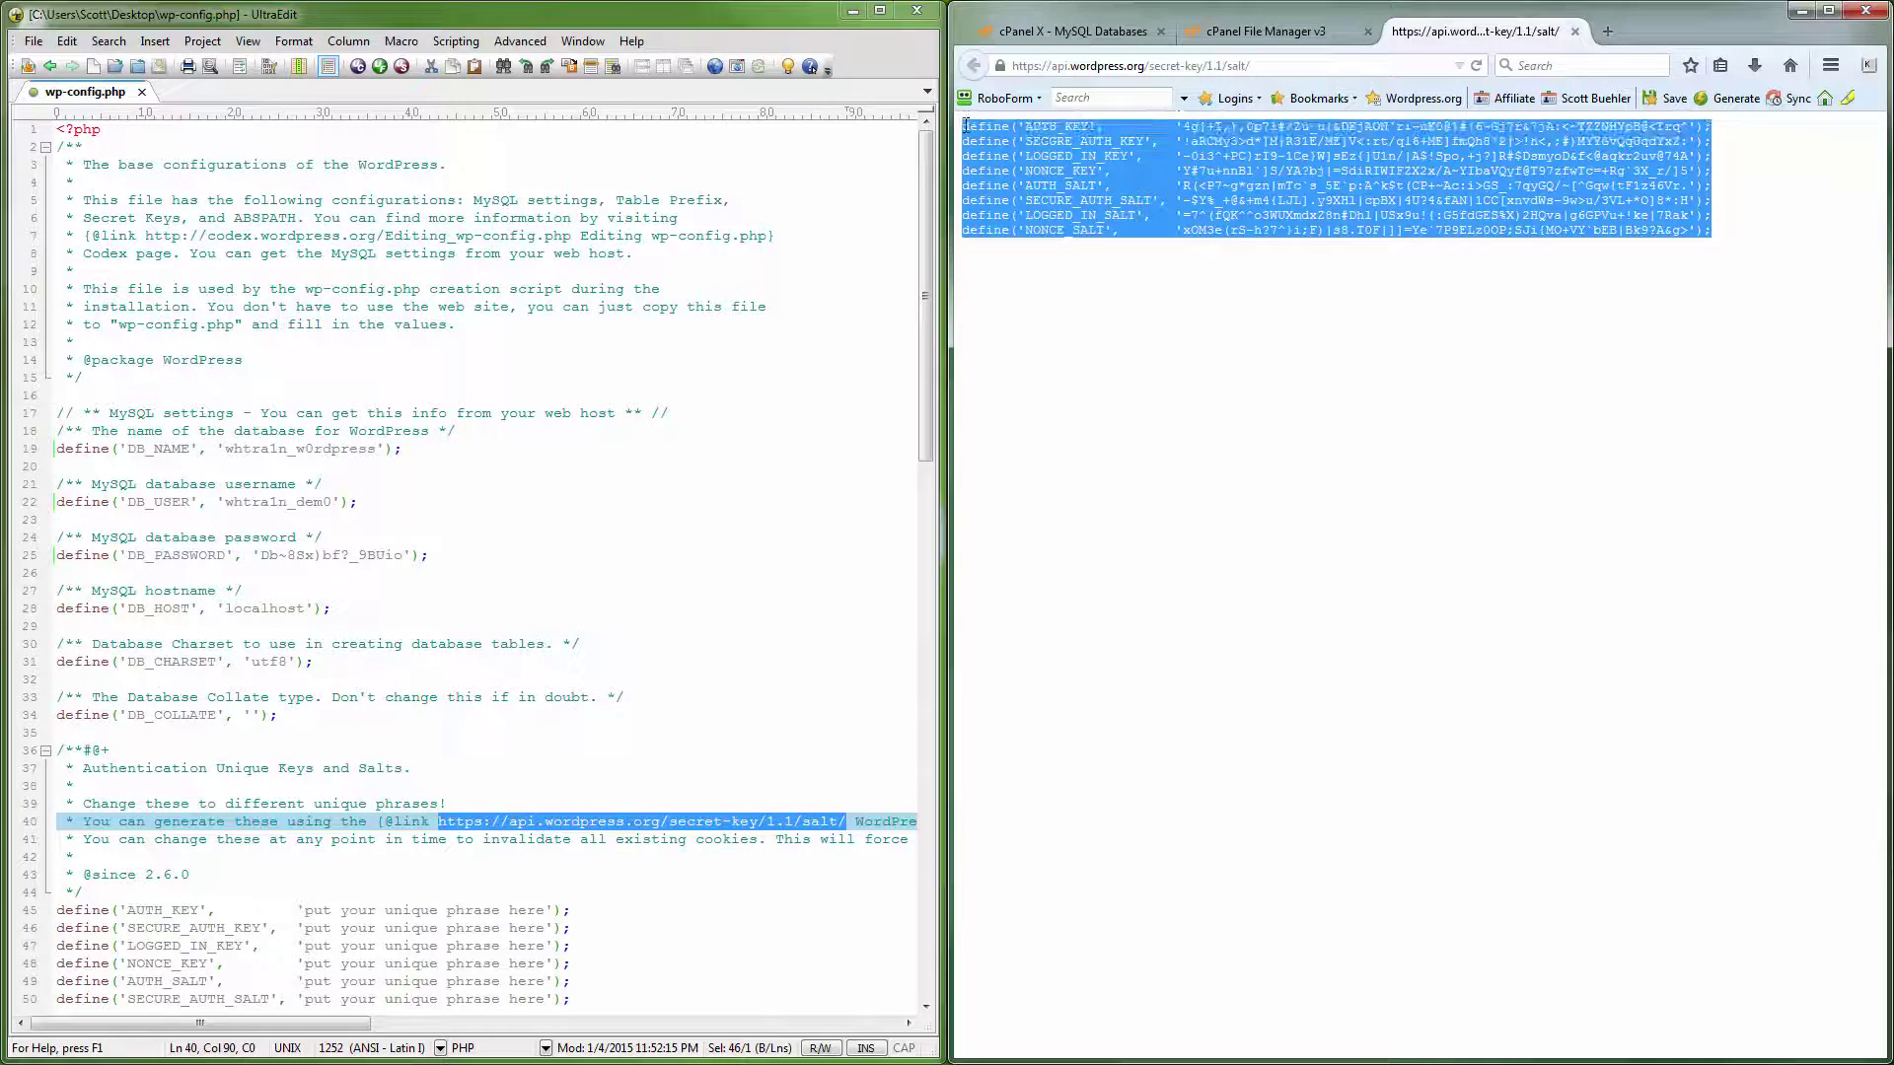
right_click(976, 128)
click(1016, 153)
click(417, 907)
scroll(417, 908, down, 2)
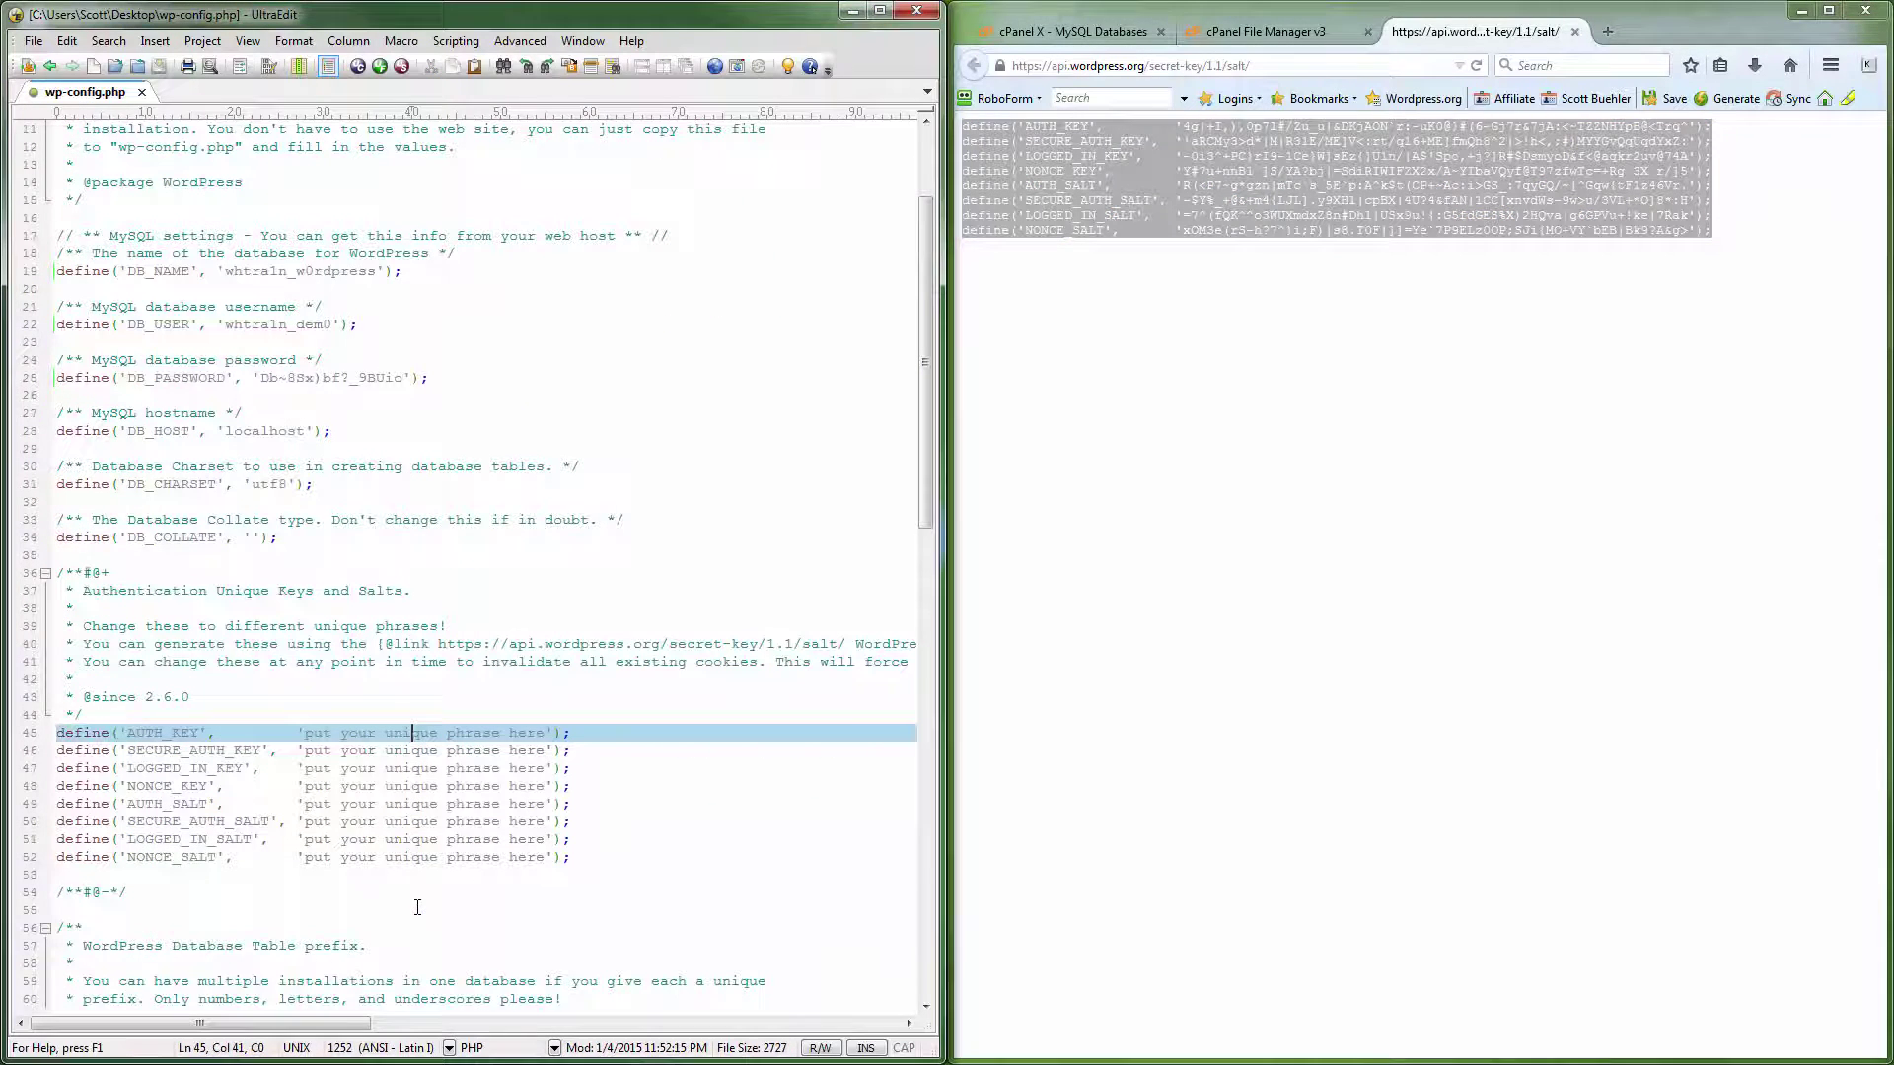
drag(588, 857, 50, 740)
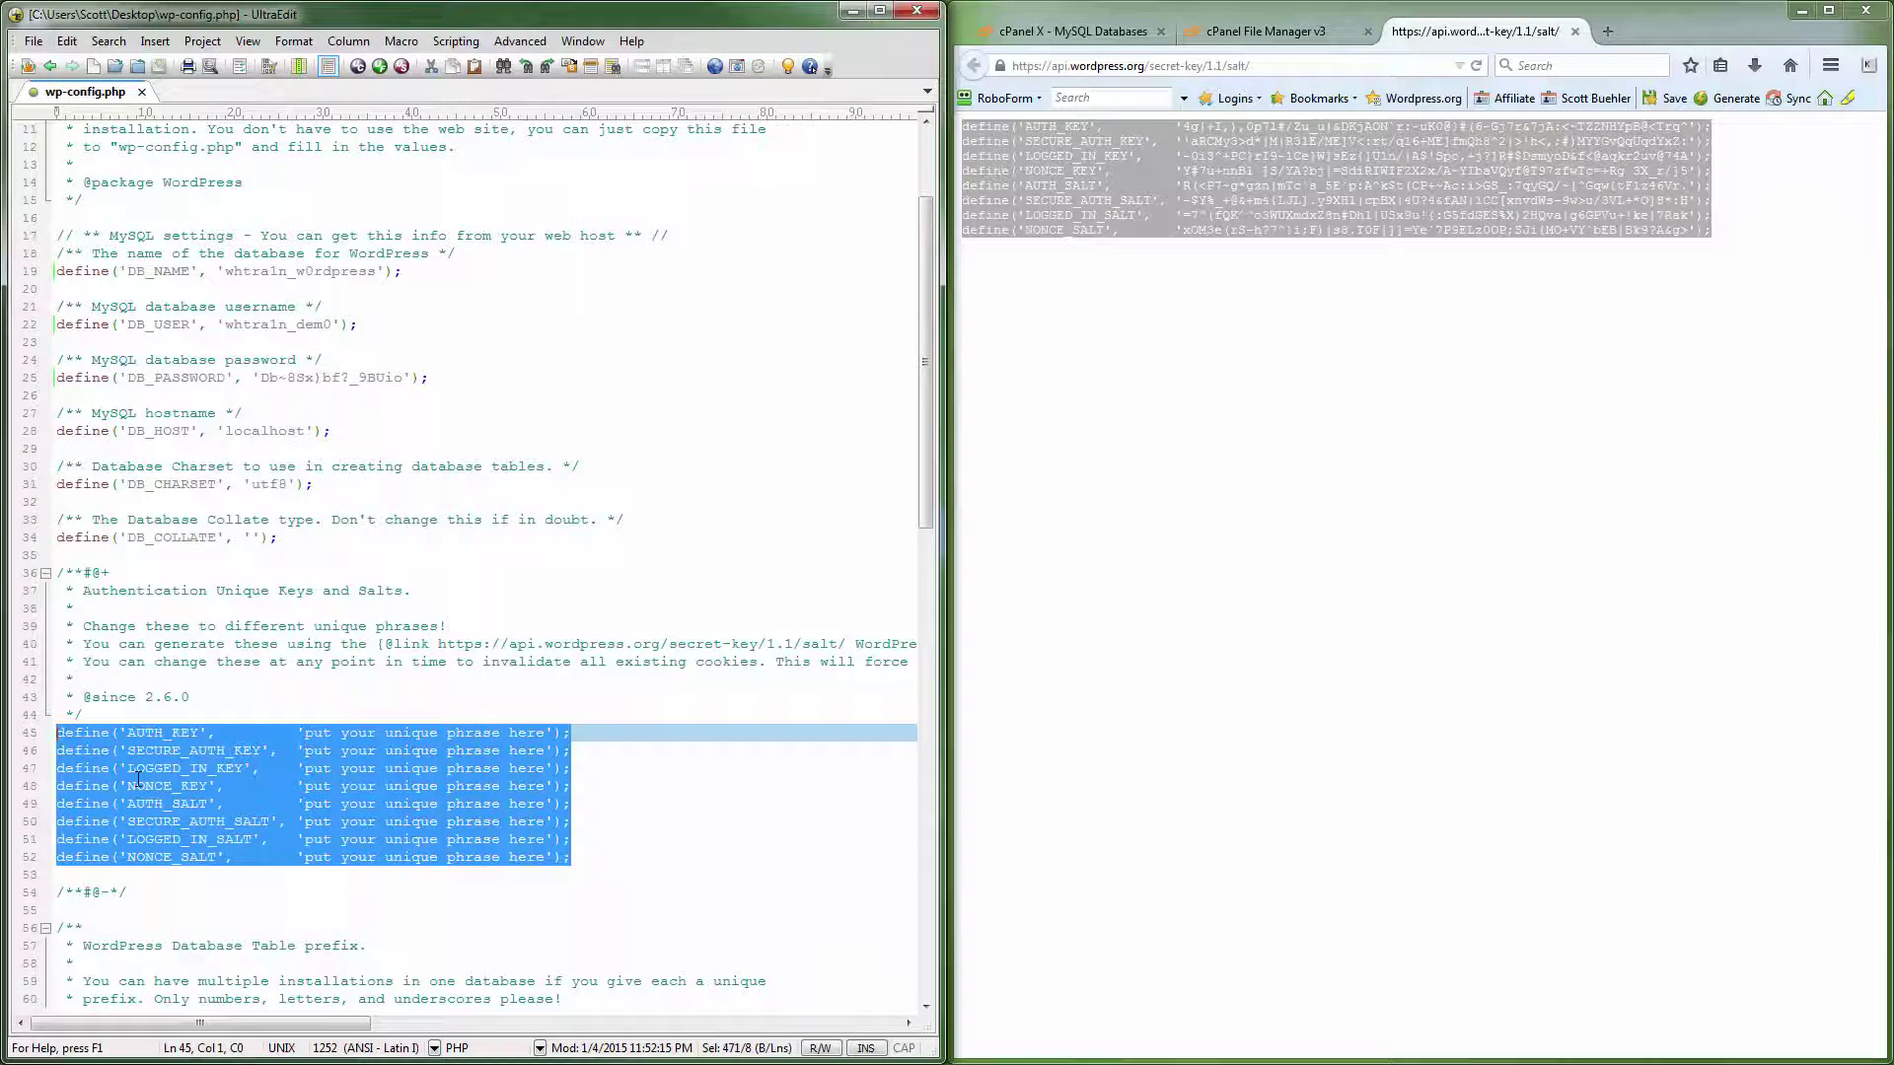
key(ctrl+v)
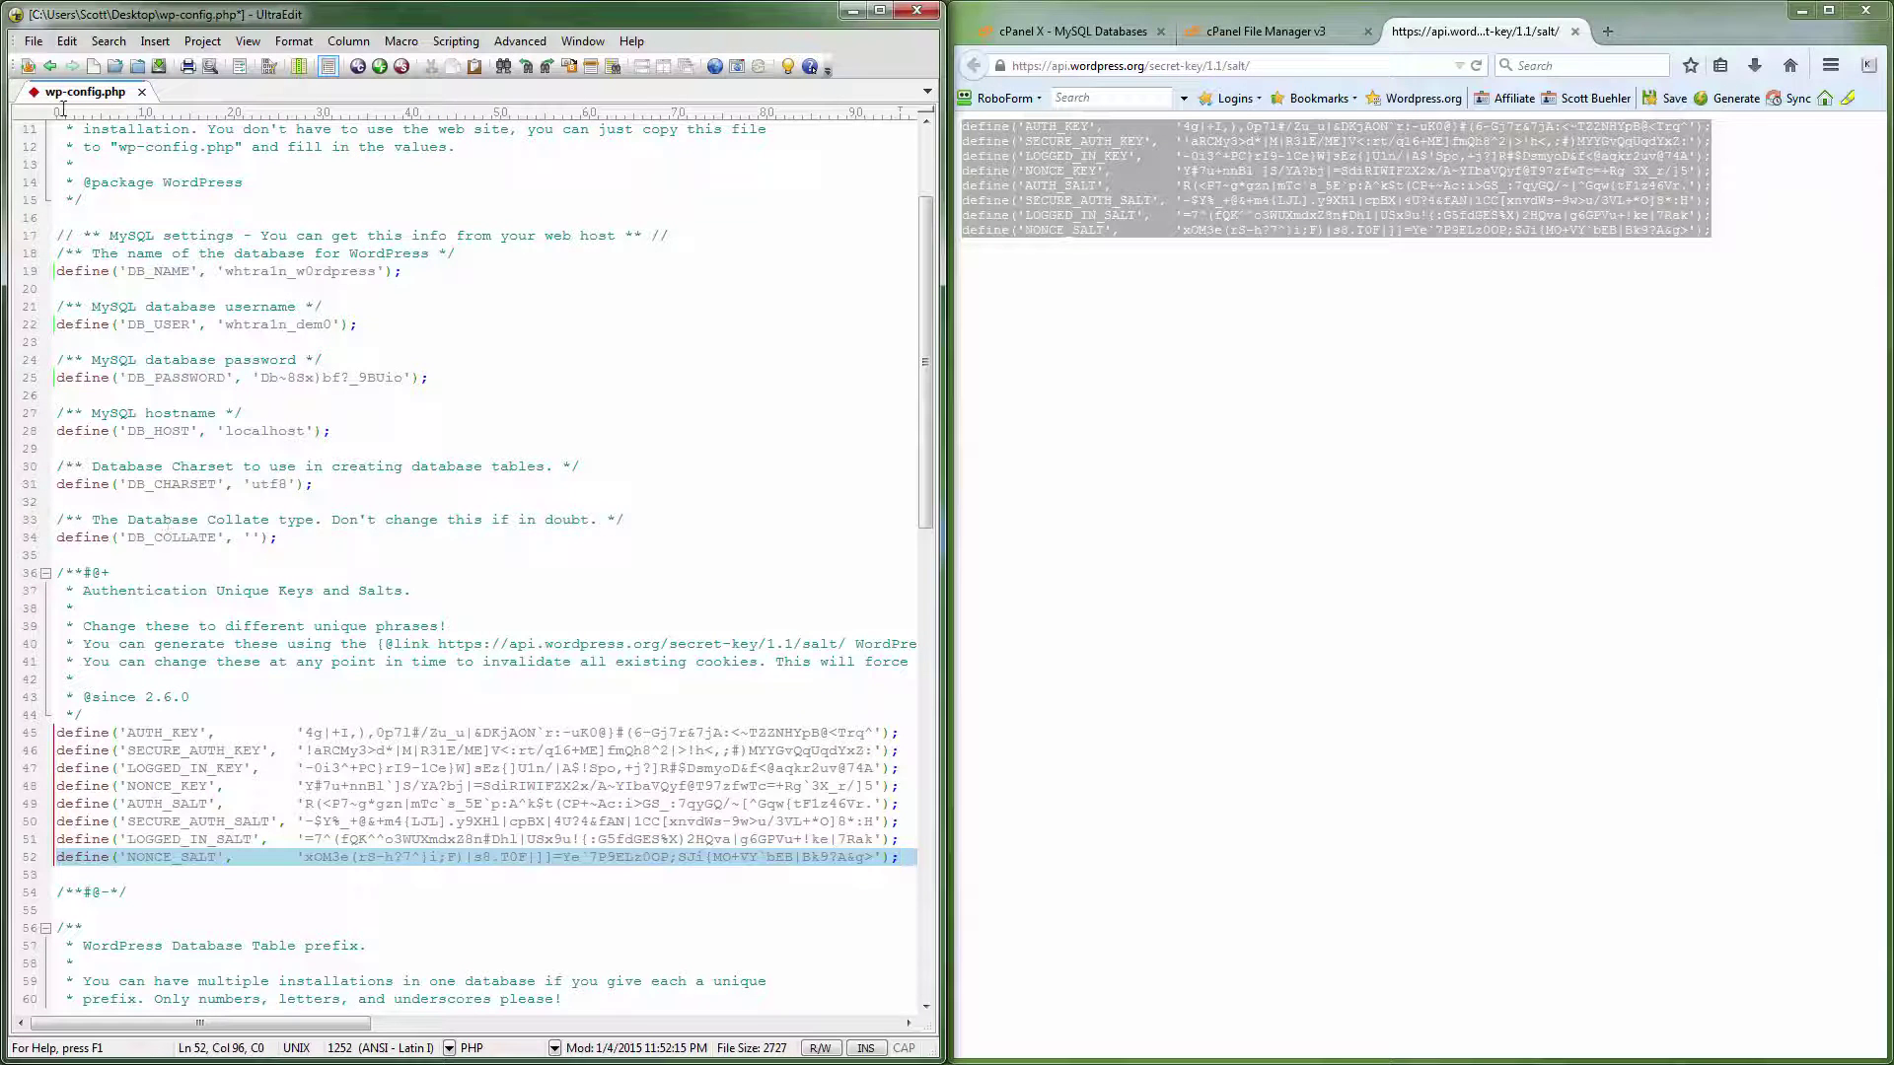
click(33, 41)
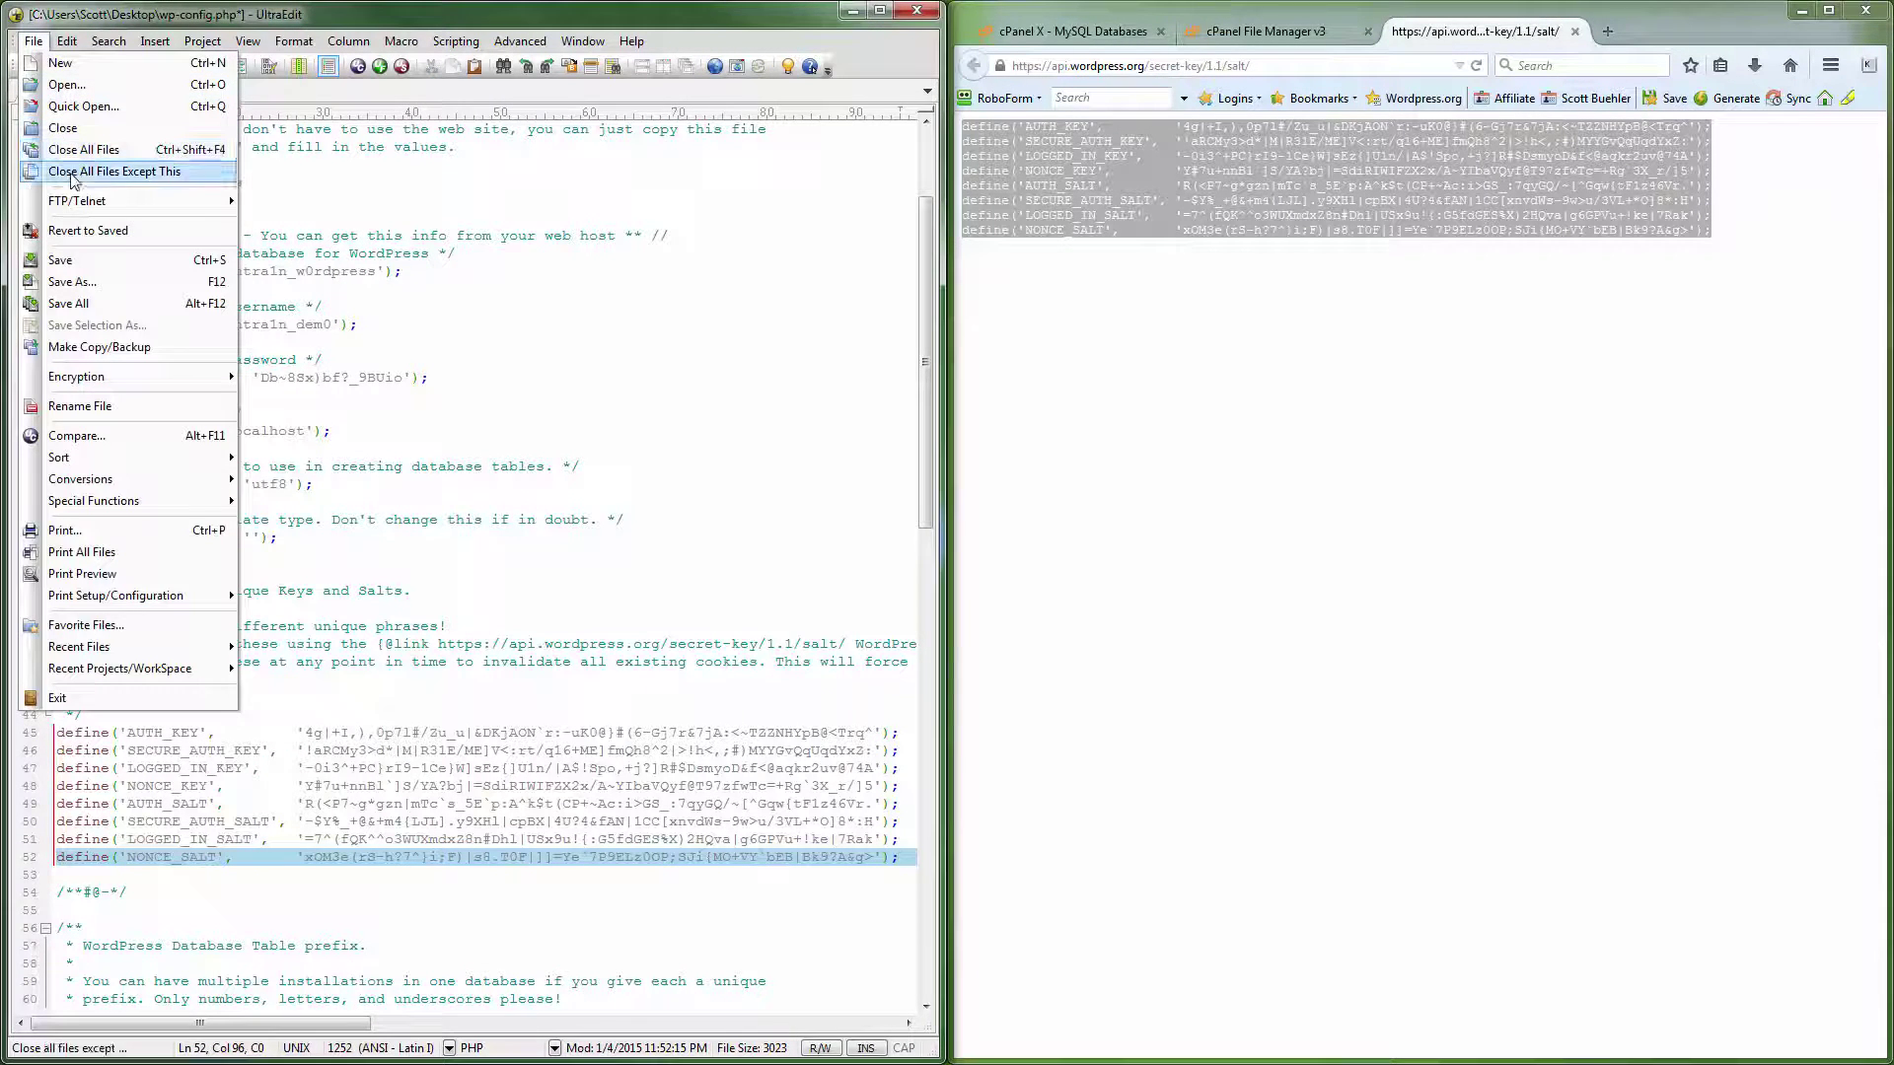
click(73, 261)
click(280, 591)
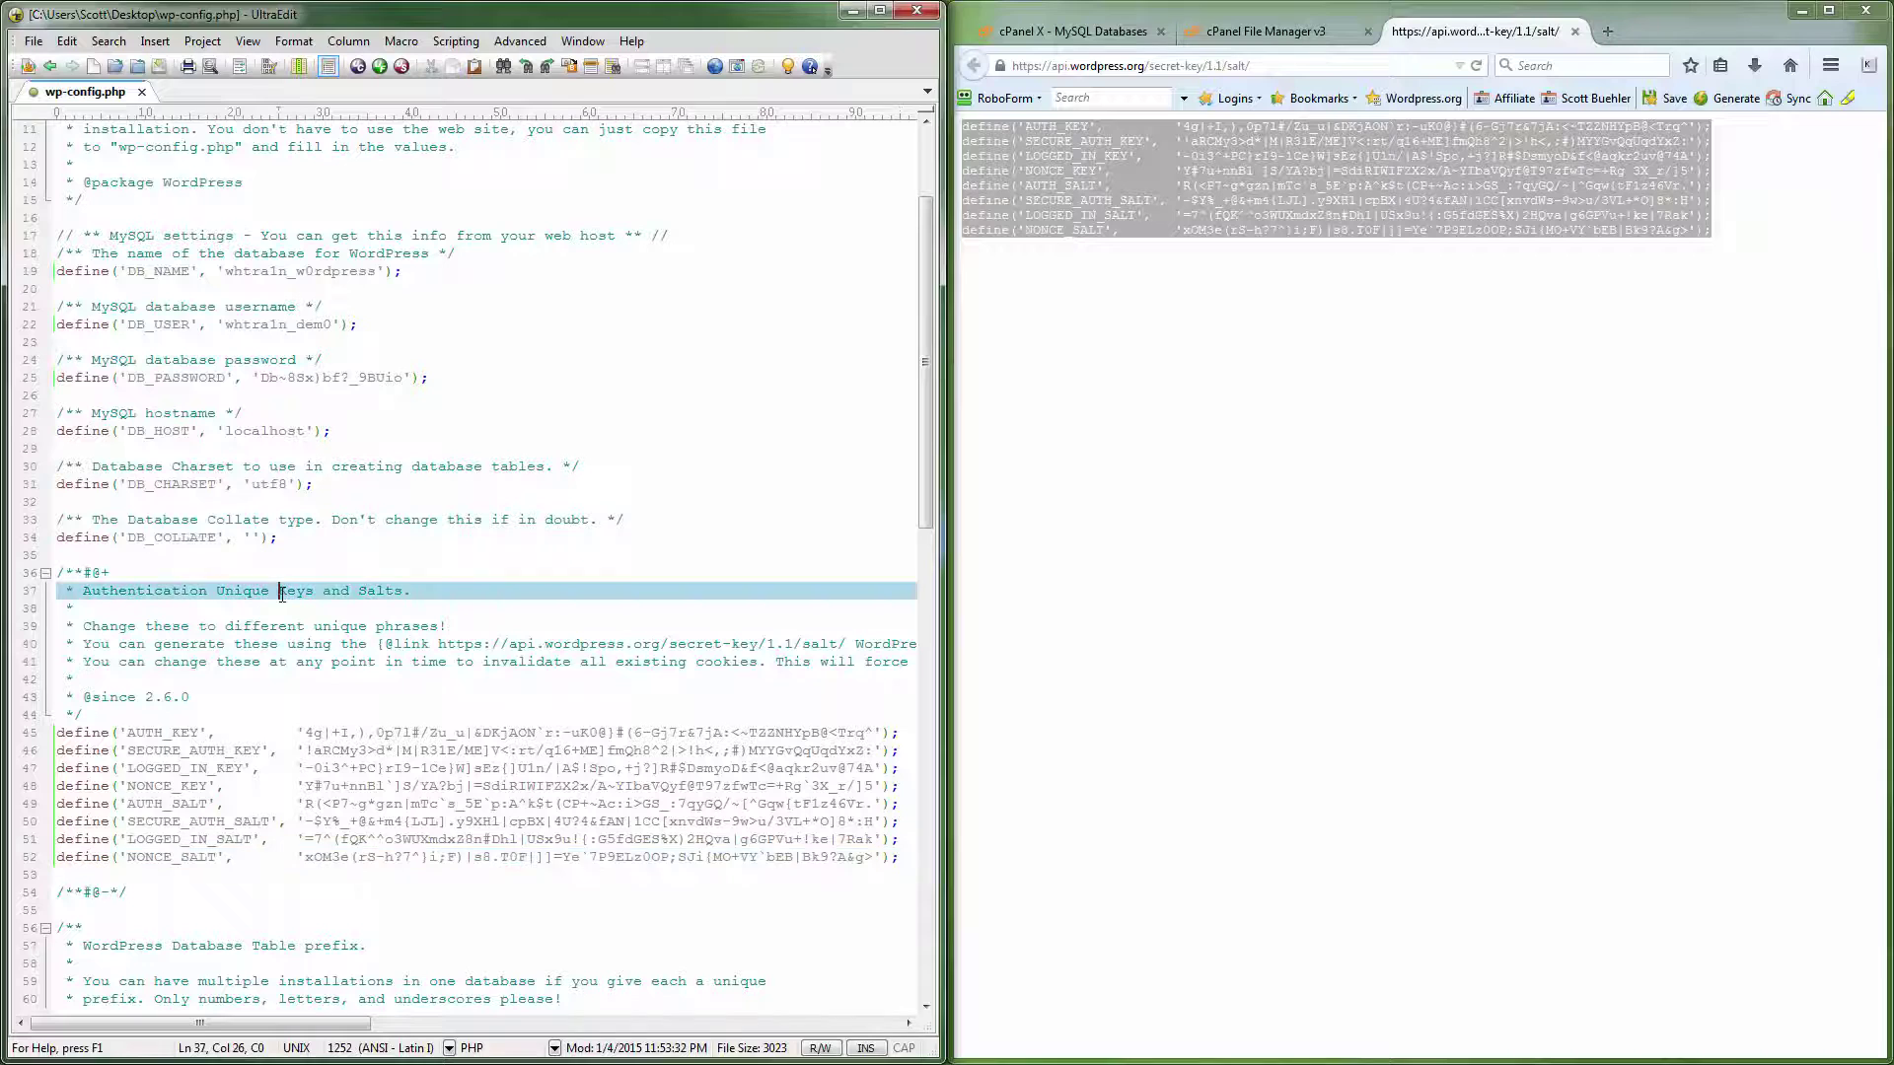
scroll(281, 595, up, 3)
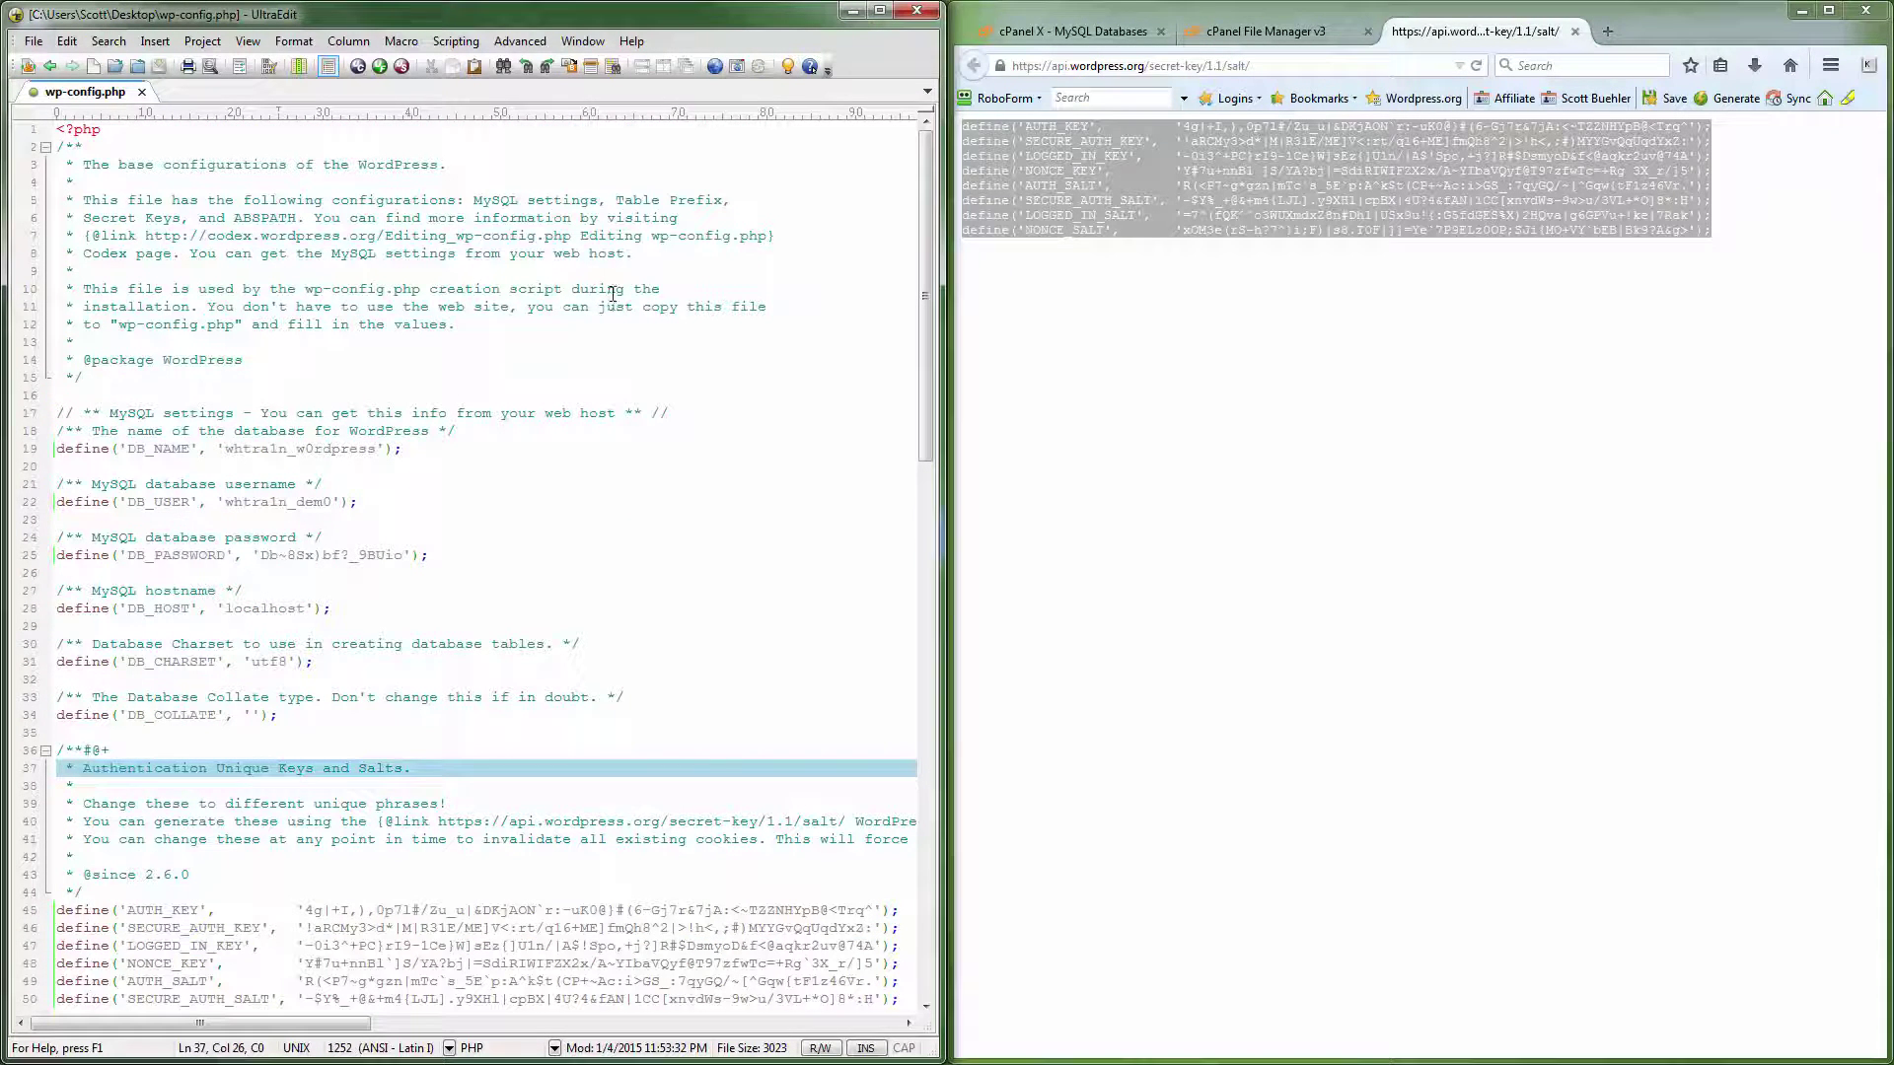
- Close the wp-config.php editor, widen the browser window over the desktop, and close the secret-key page to return to the File Manager
click(917, 12)
click(1230, 297)
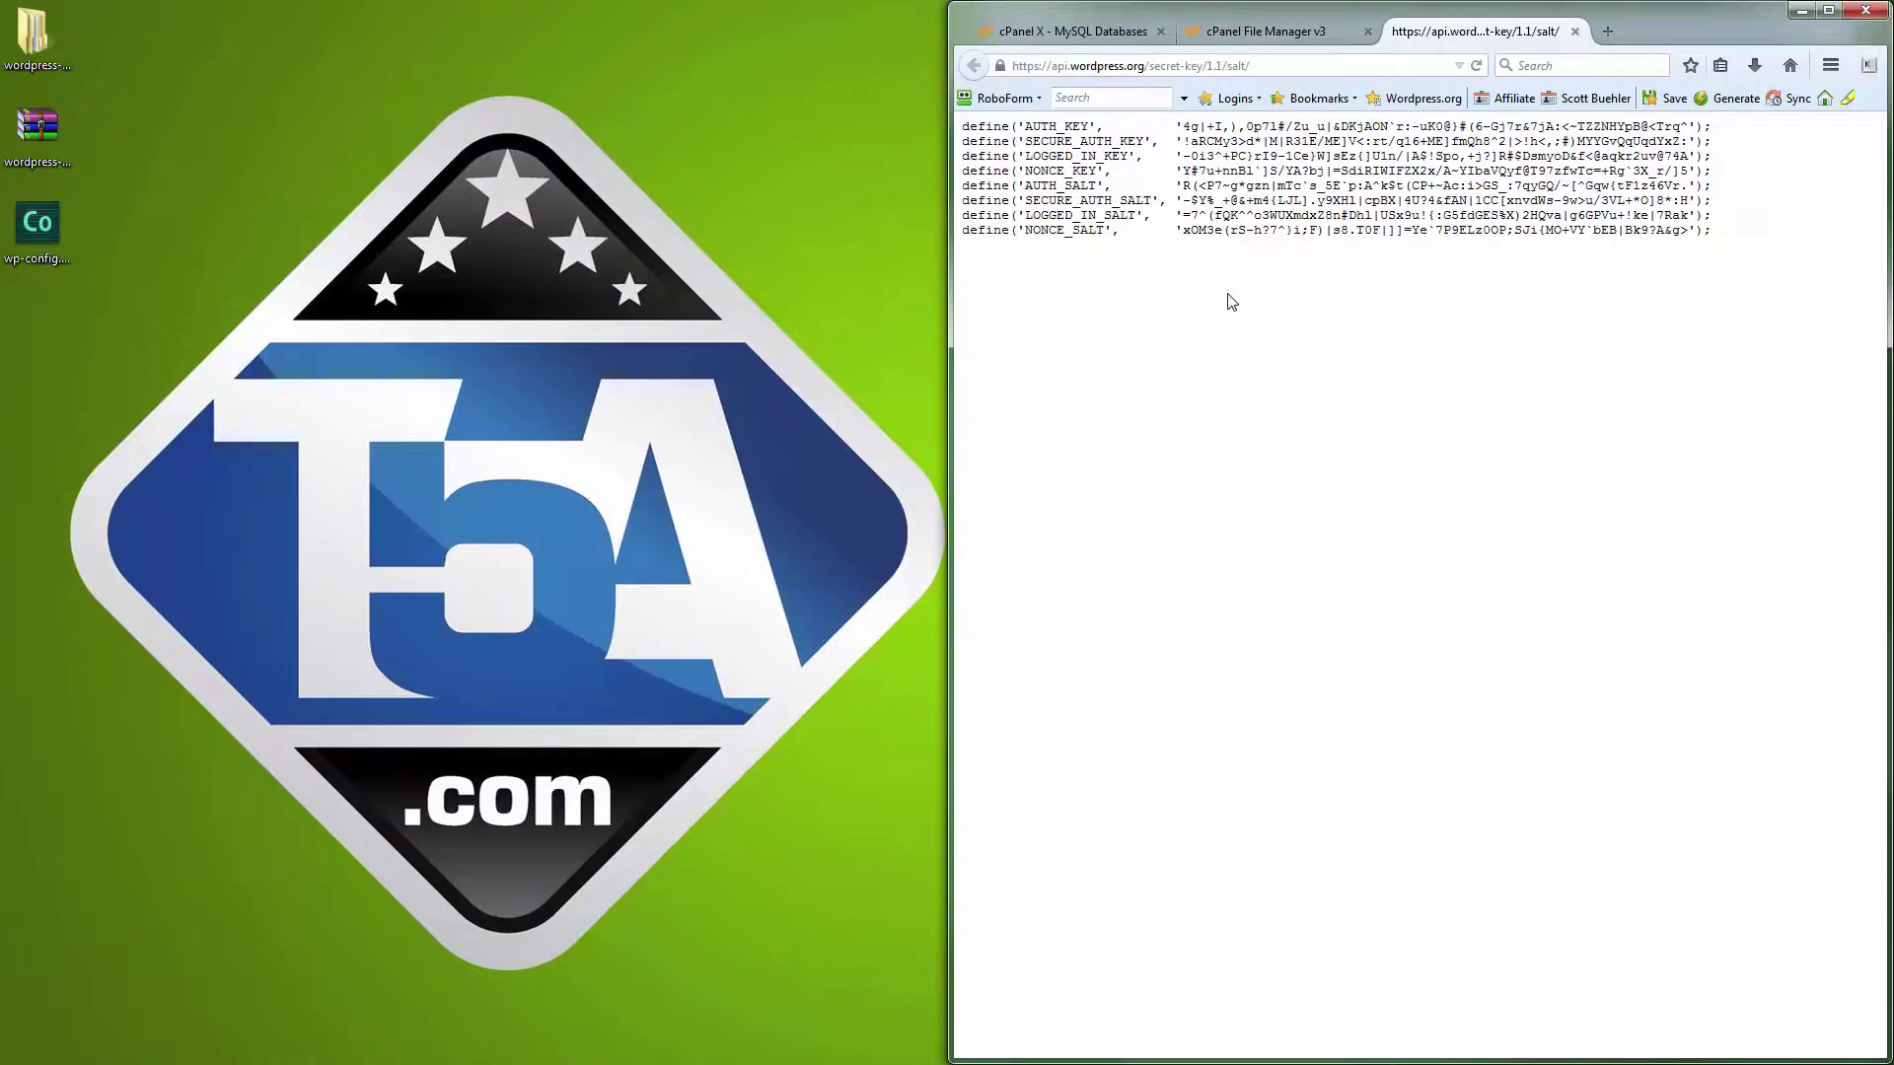
click(947, 74)
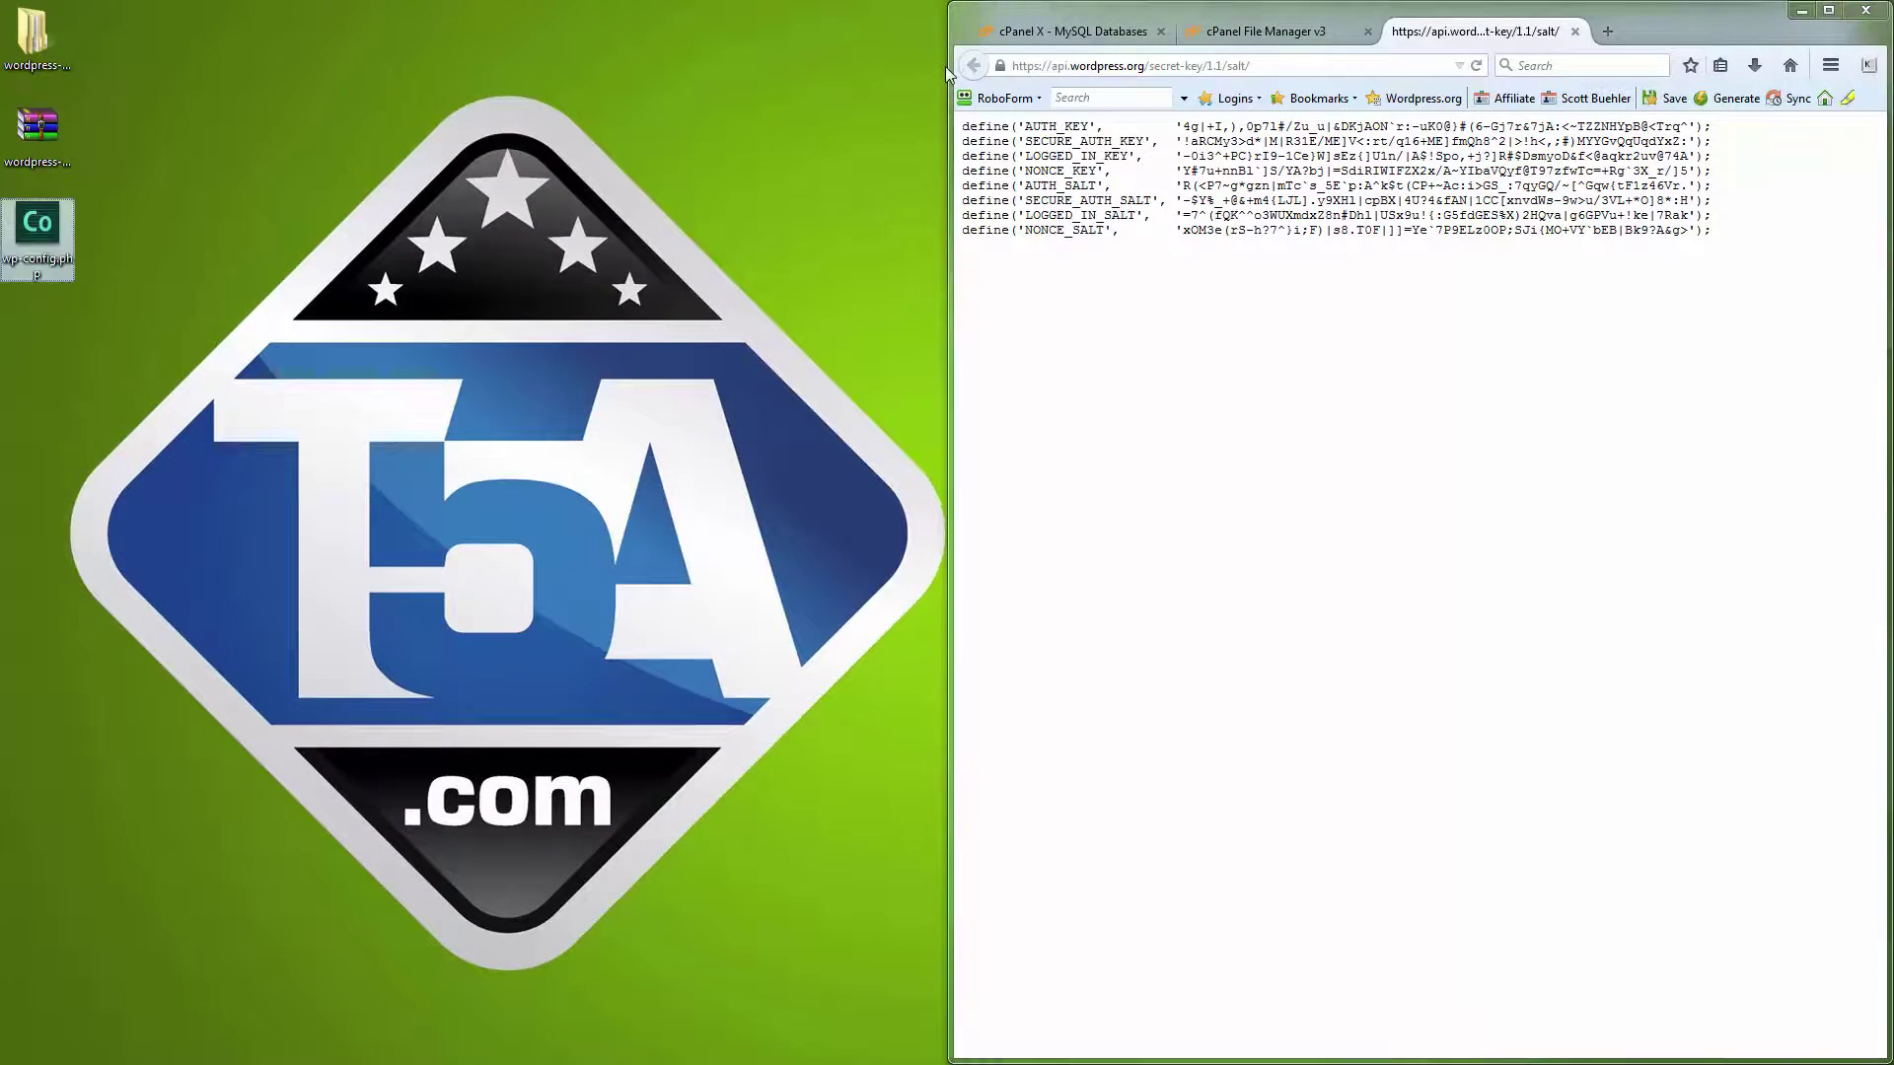
drag(950, 69, 114, 49)
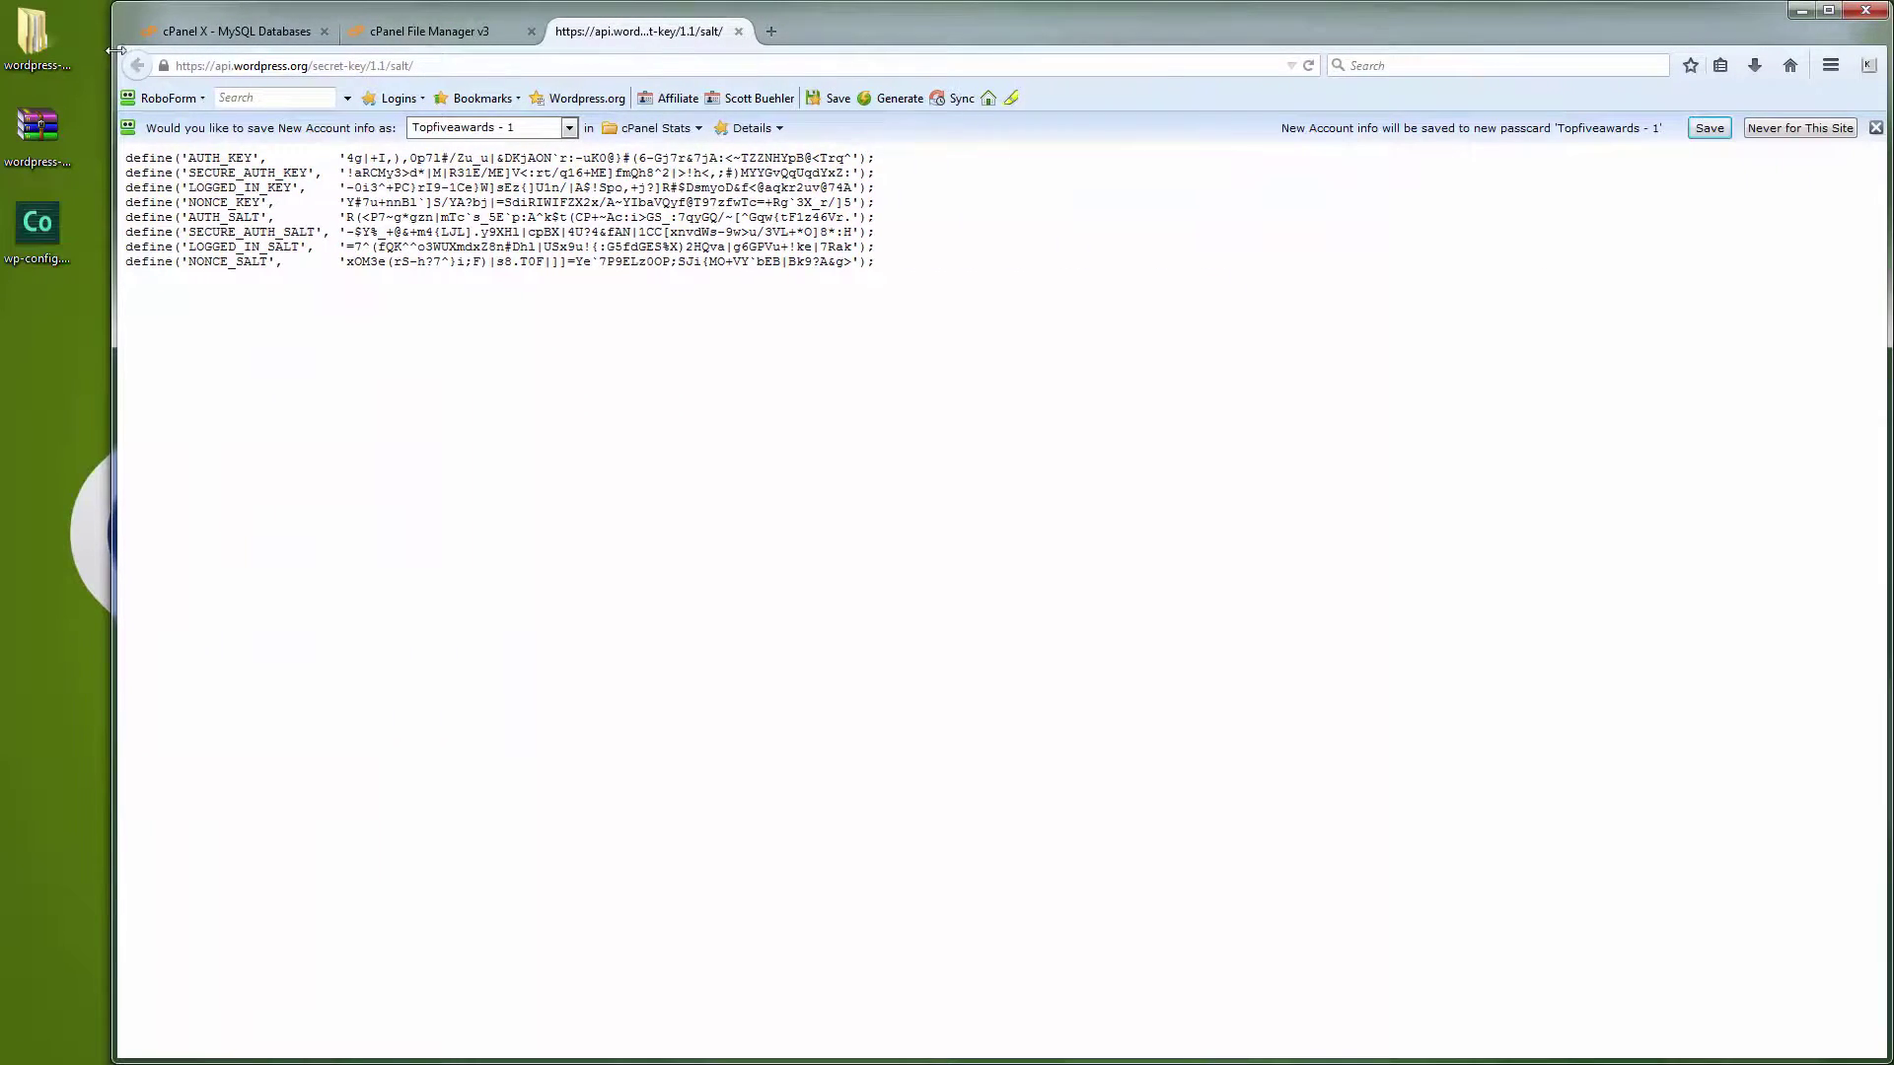
click(737, 33)
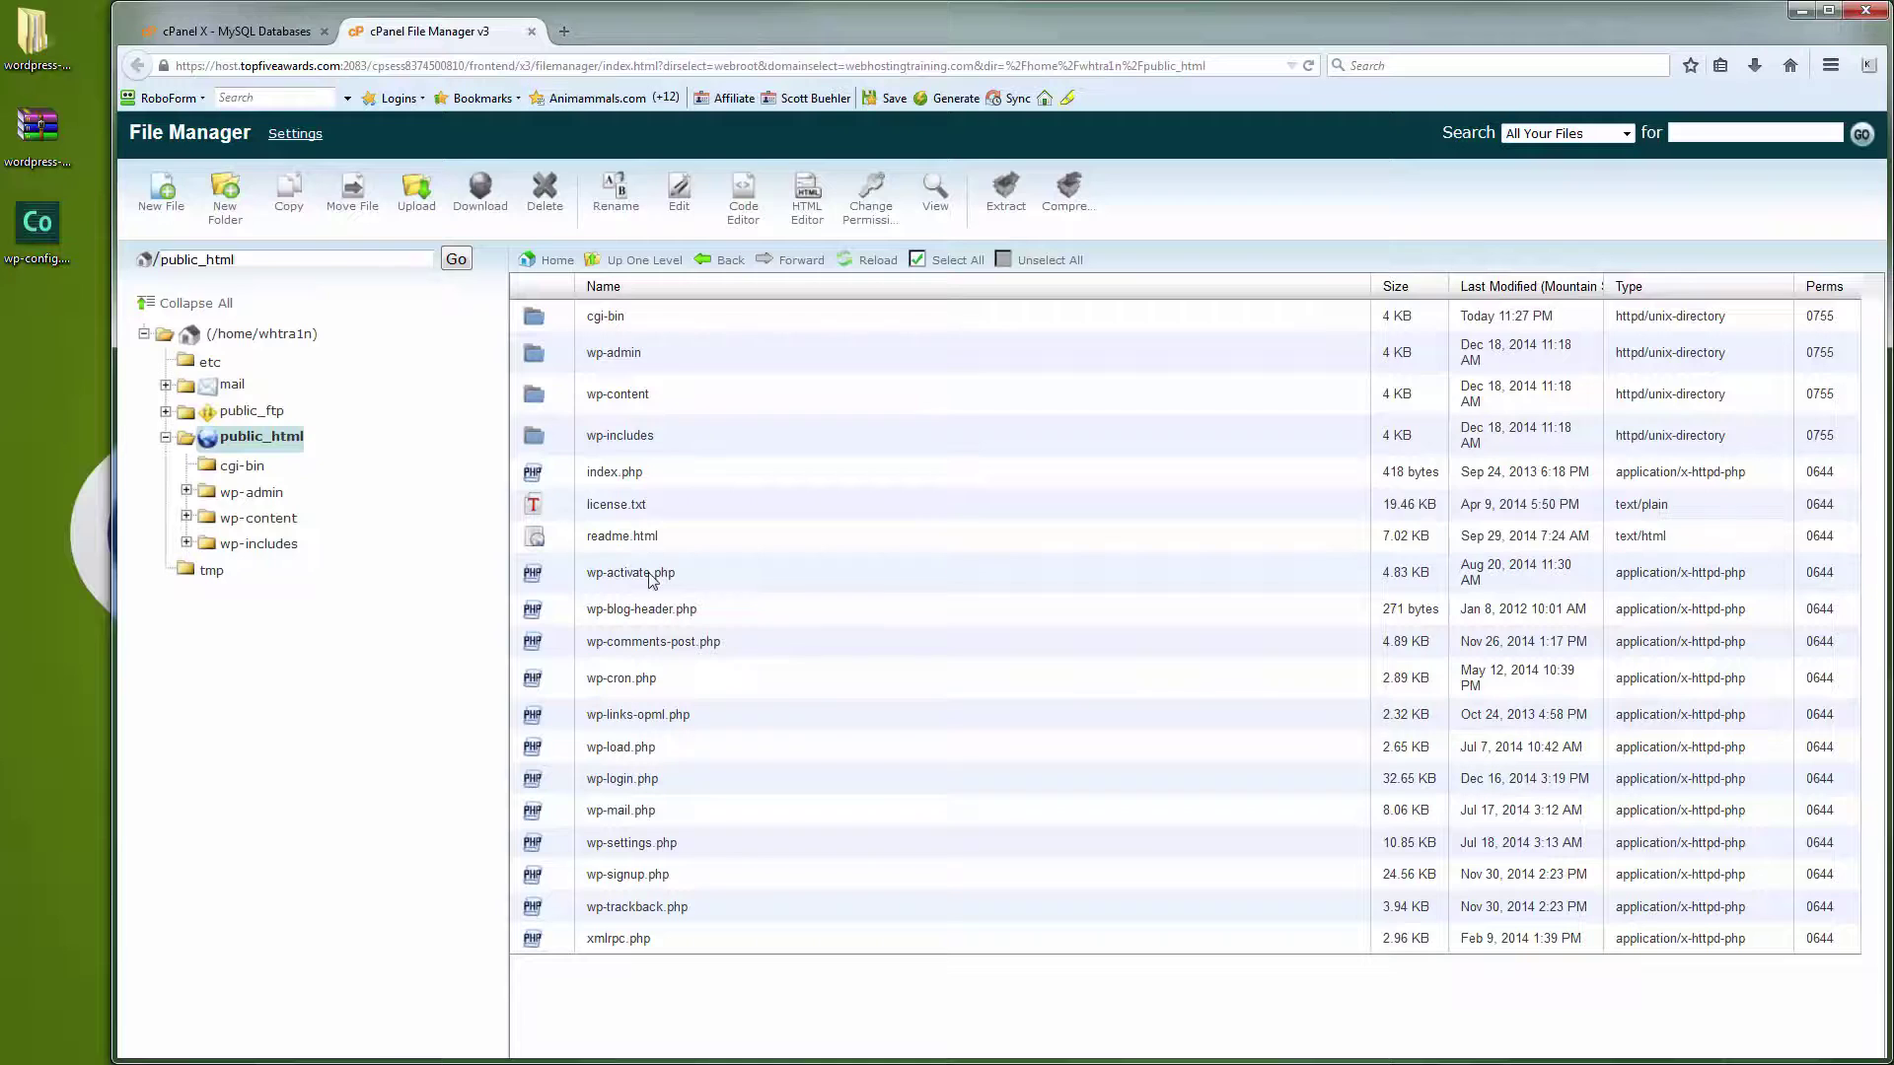
- Upload wp-config.php from the desktop to public_html and reload the folder listing
click(413, 204)
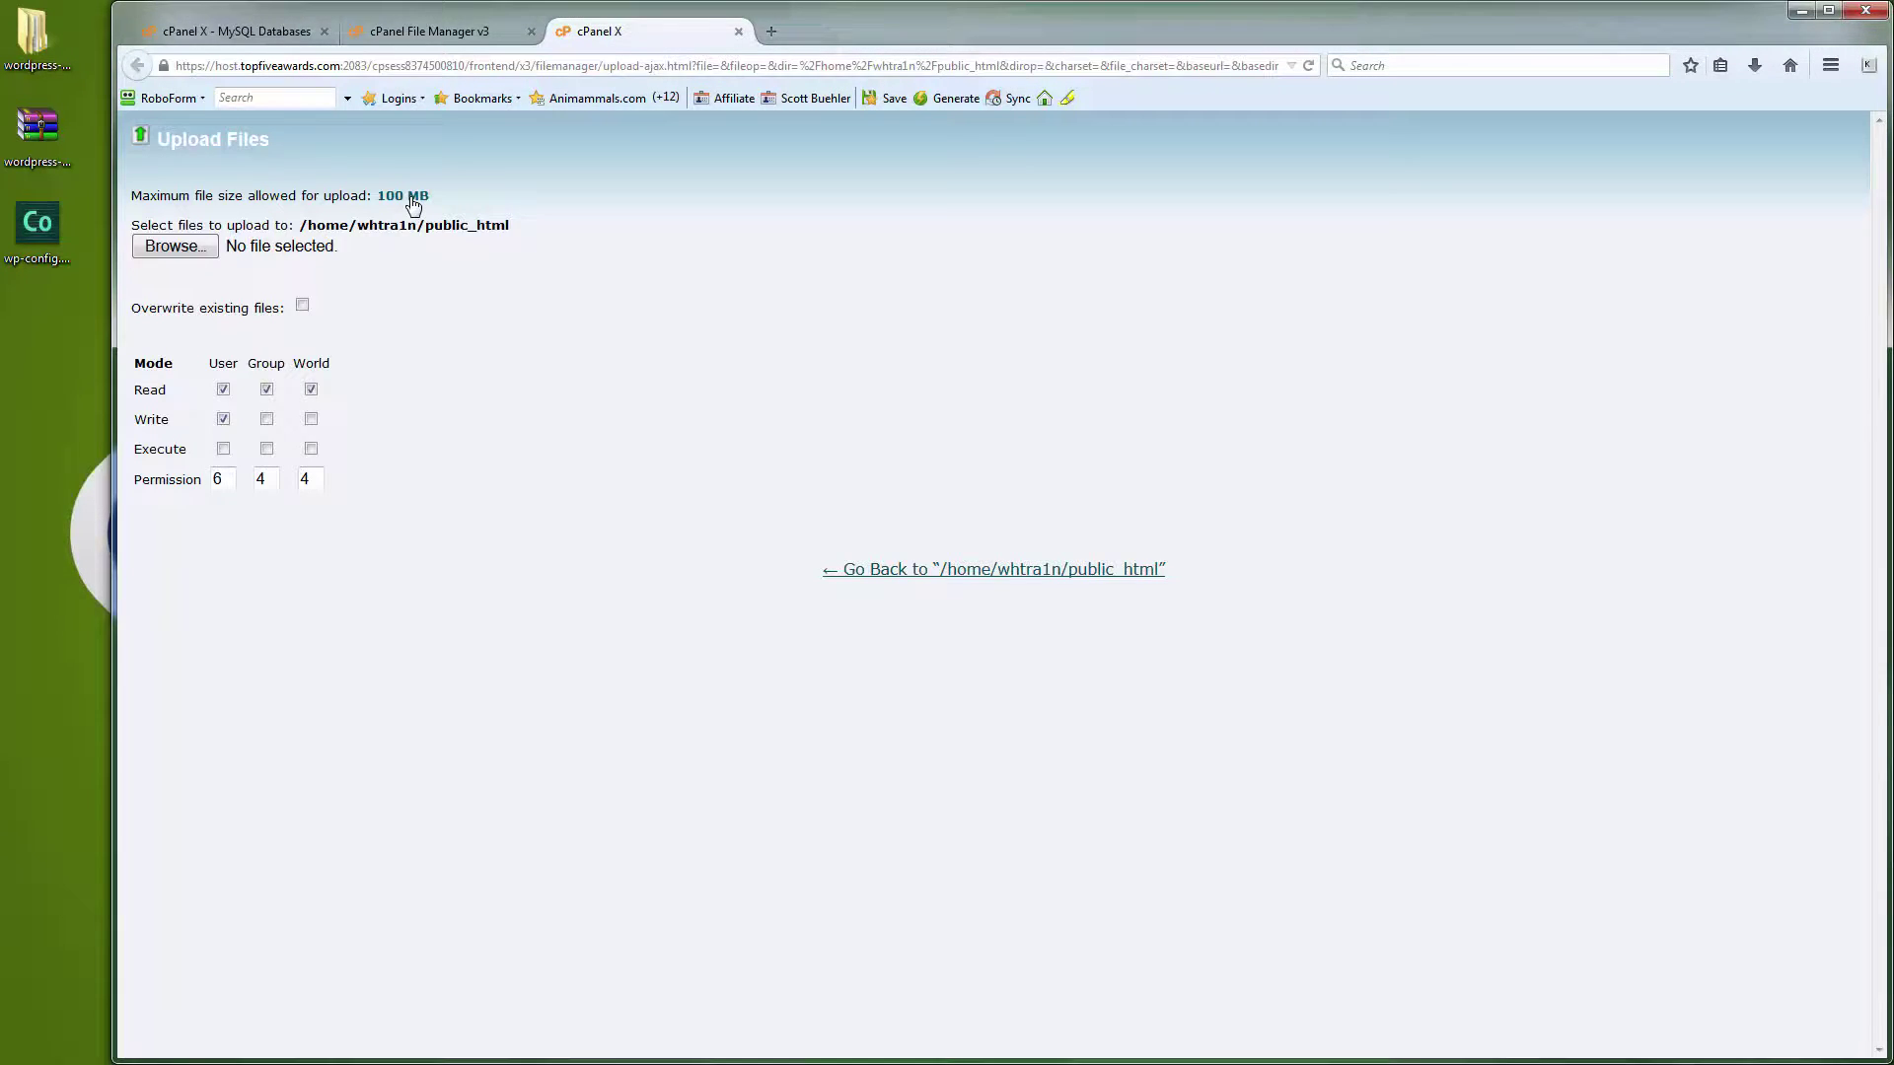
click(177, 246)
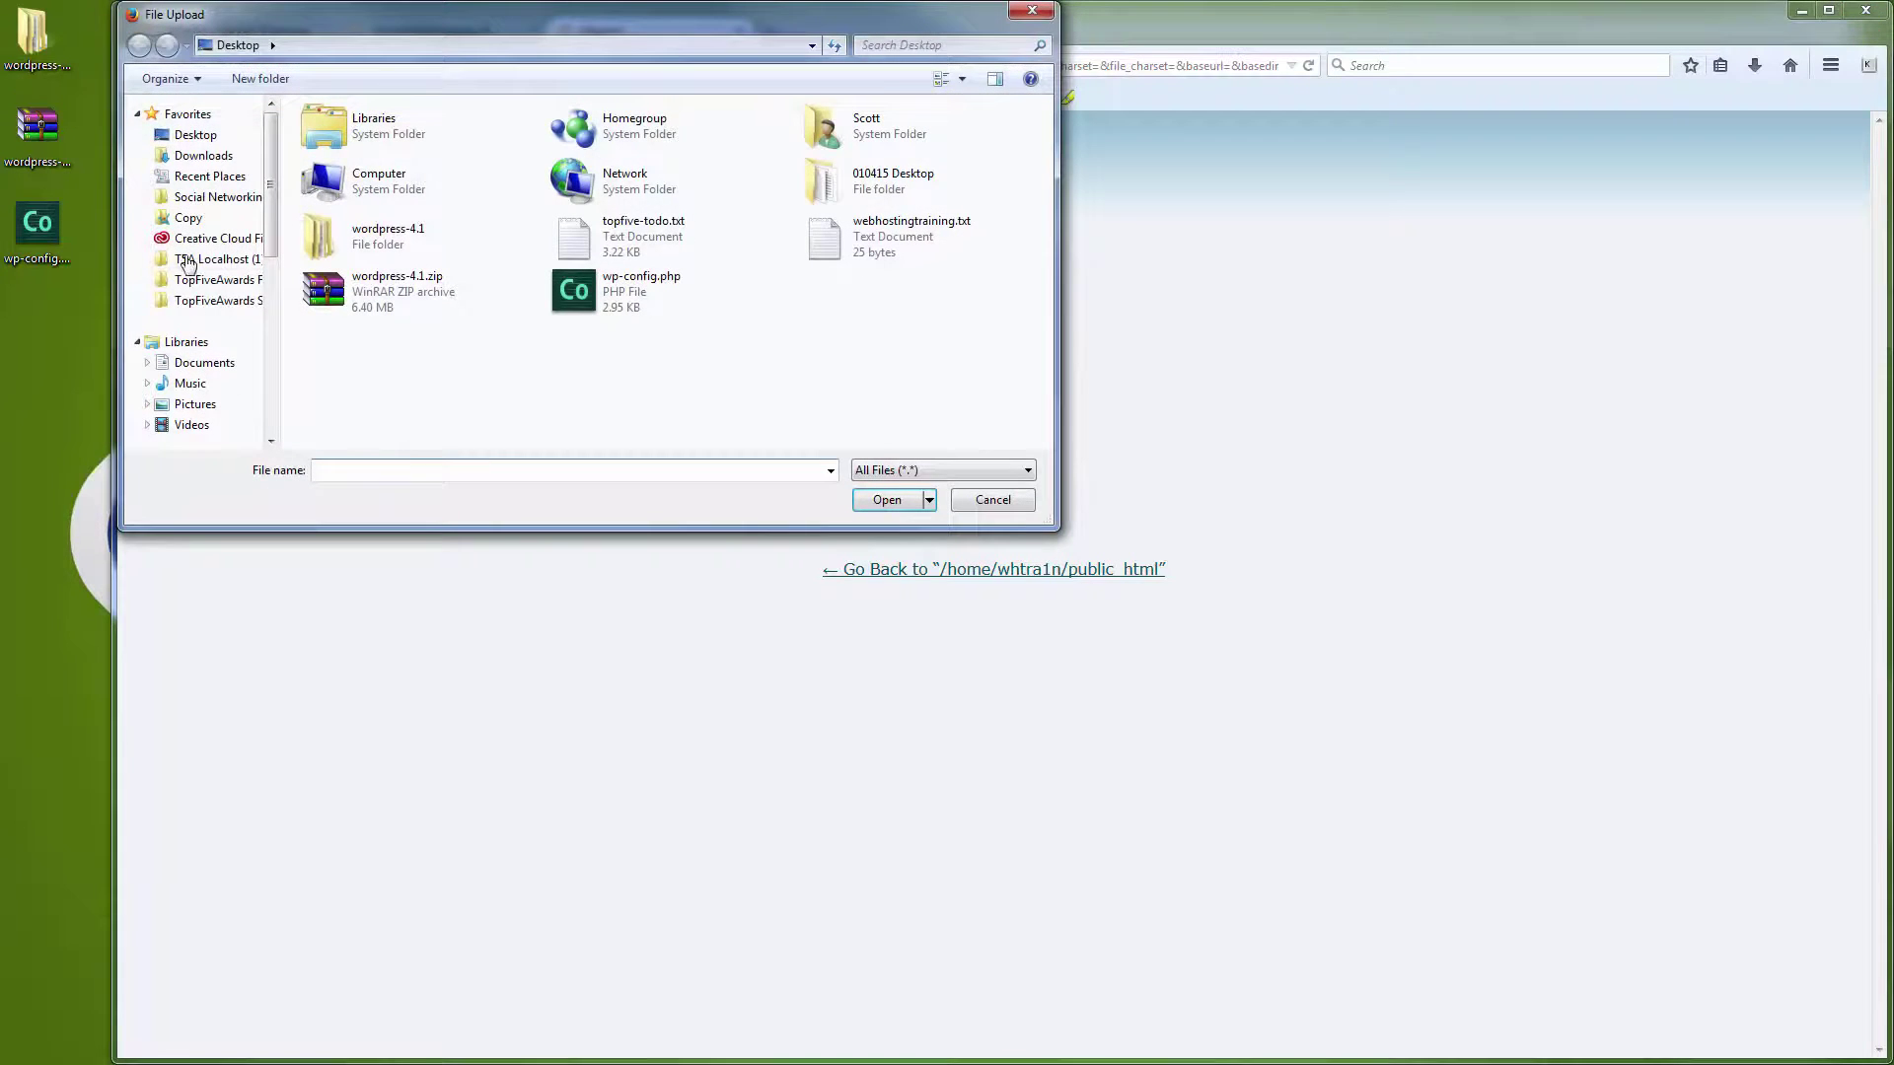
click(596, 301)
click(890, 500)
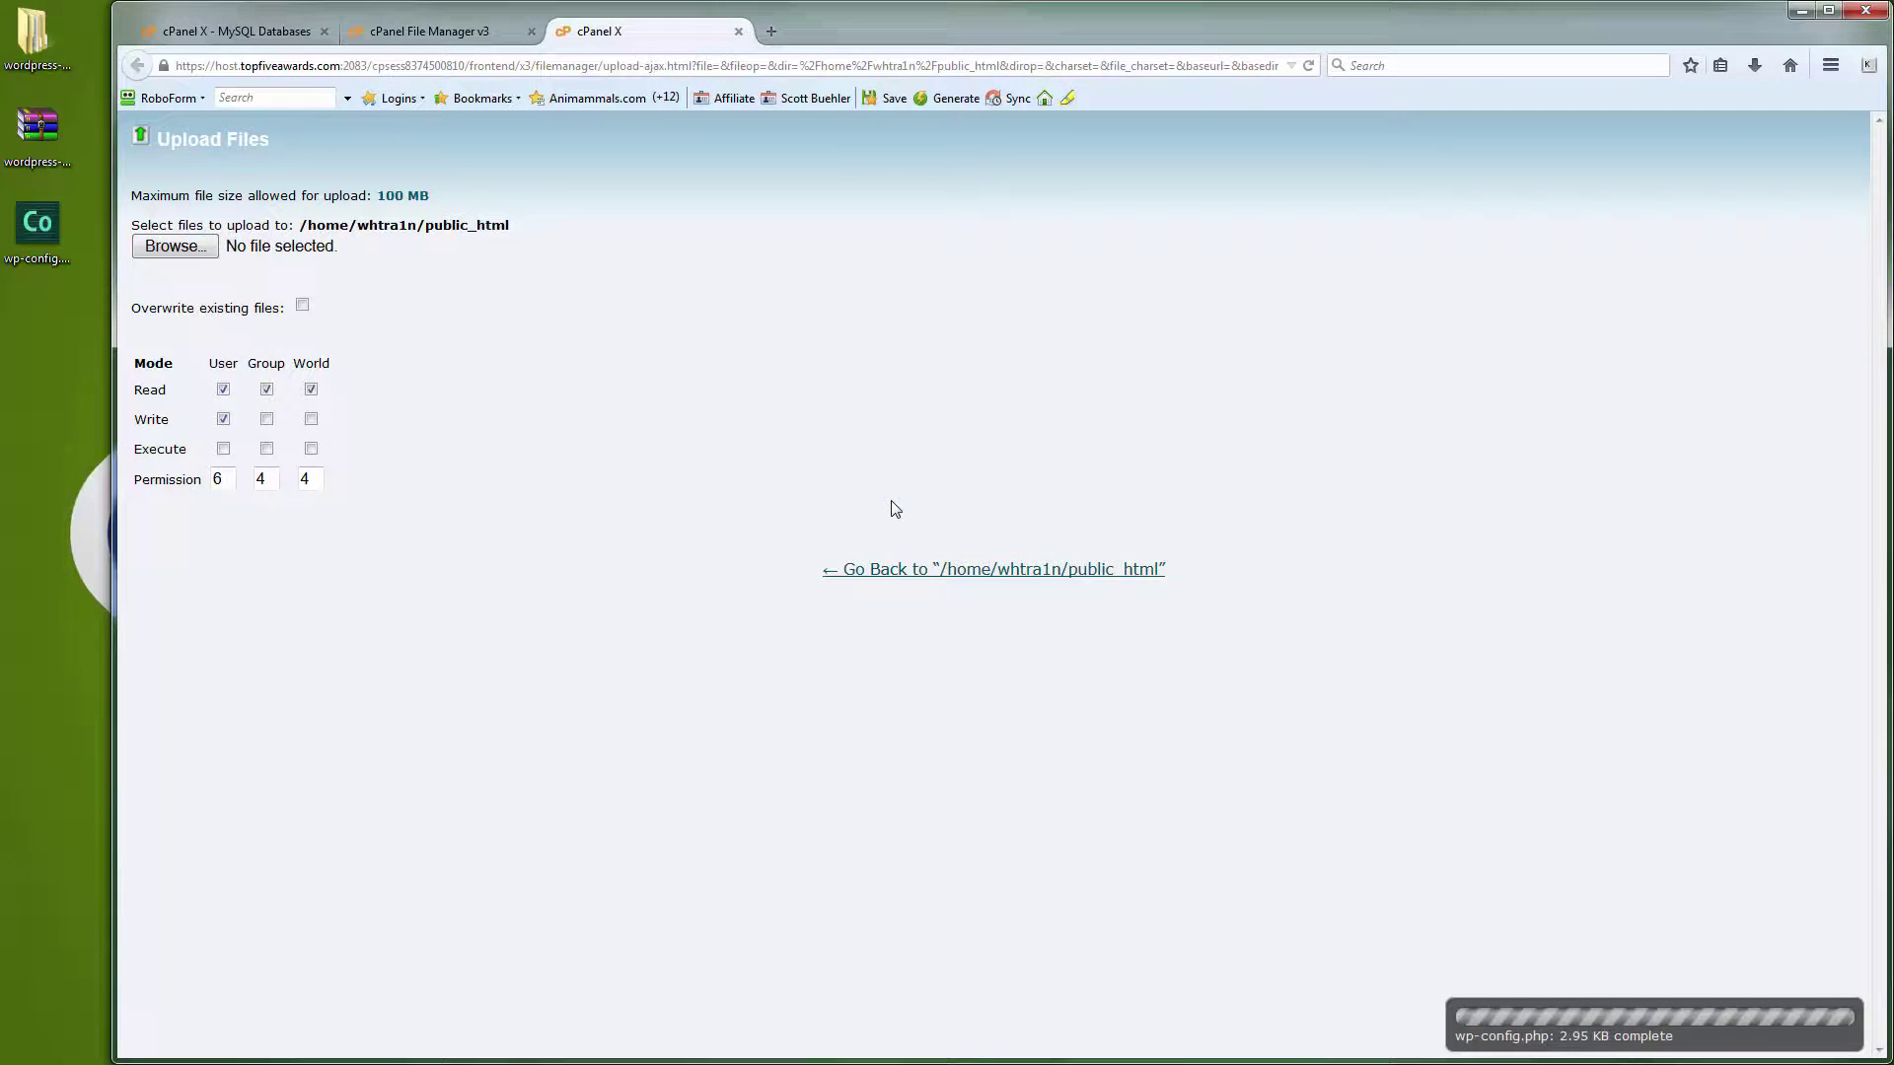
click(738, 31)
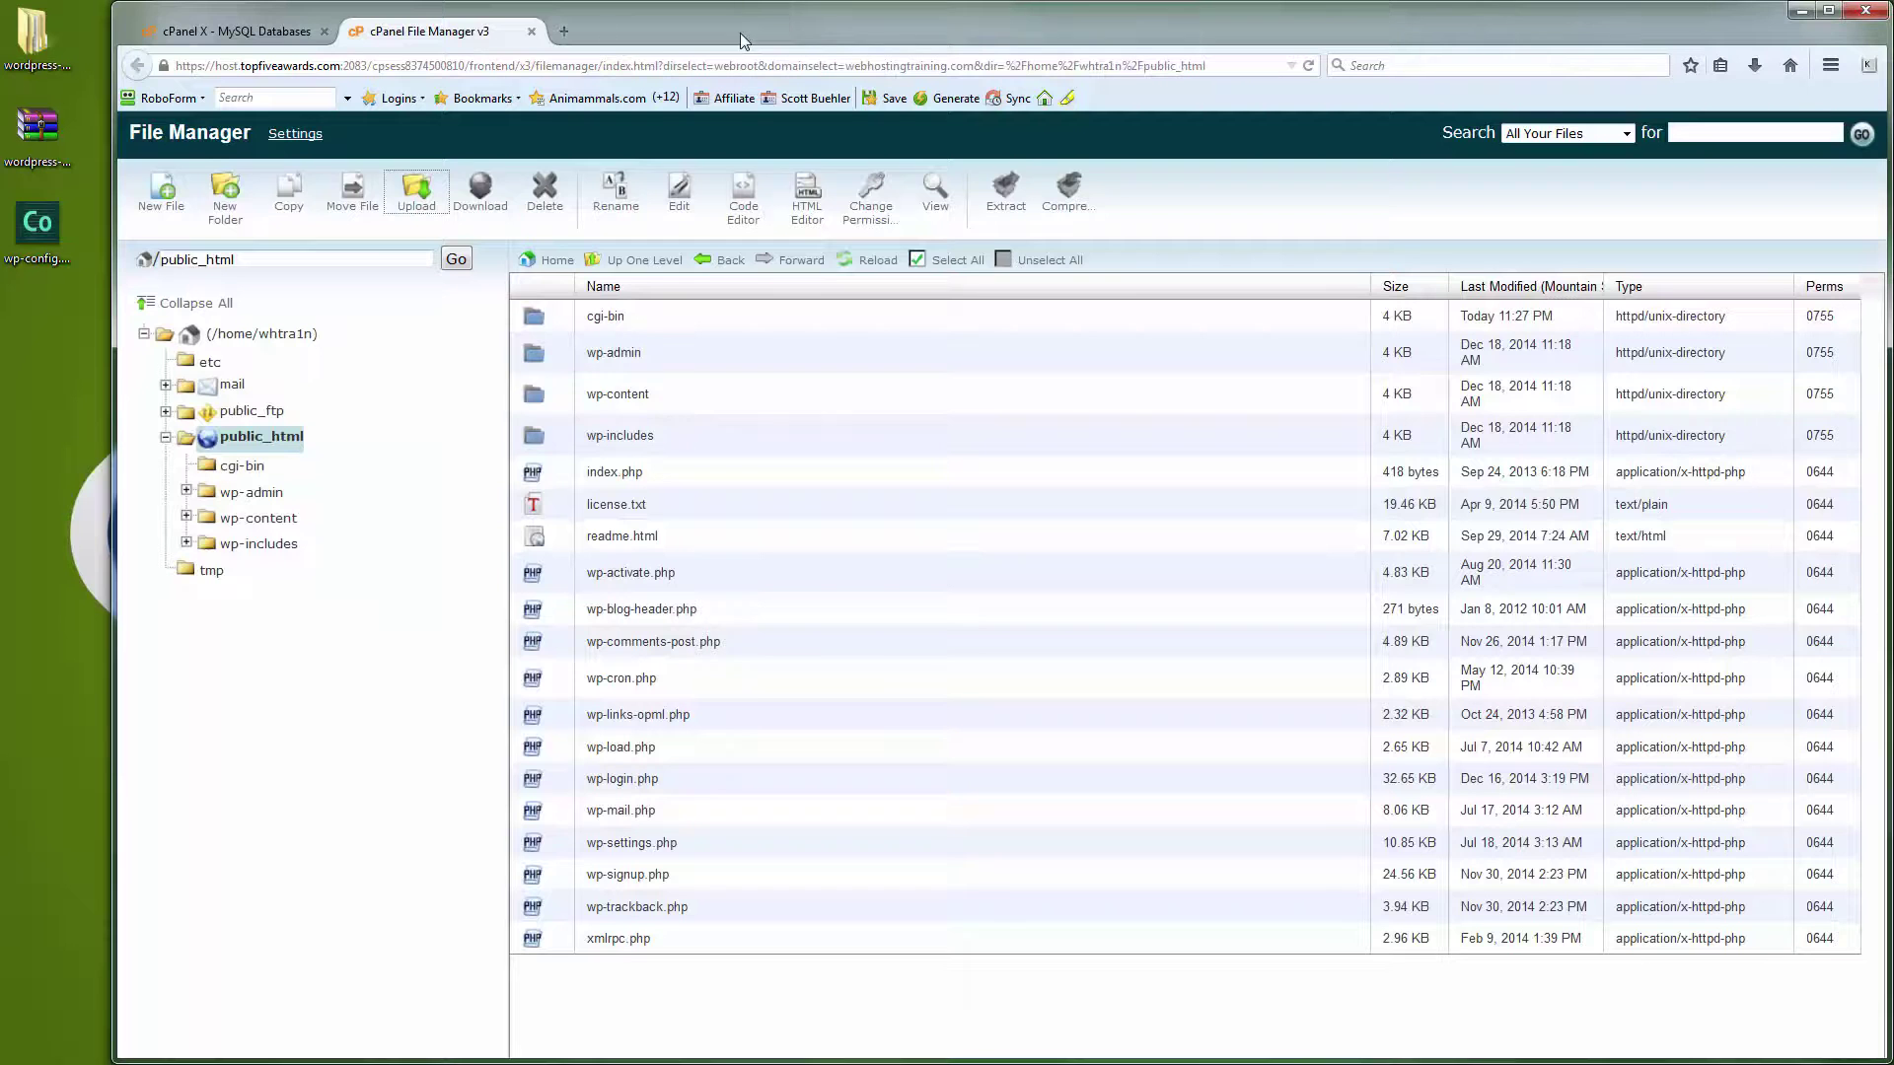
click(858, 260)
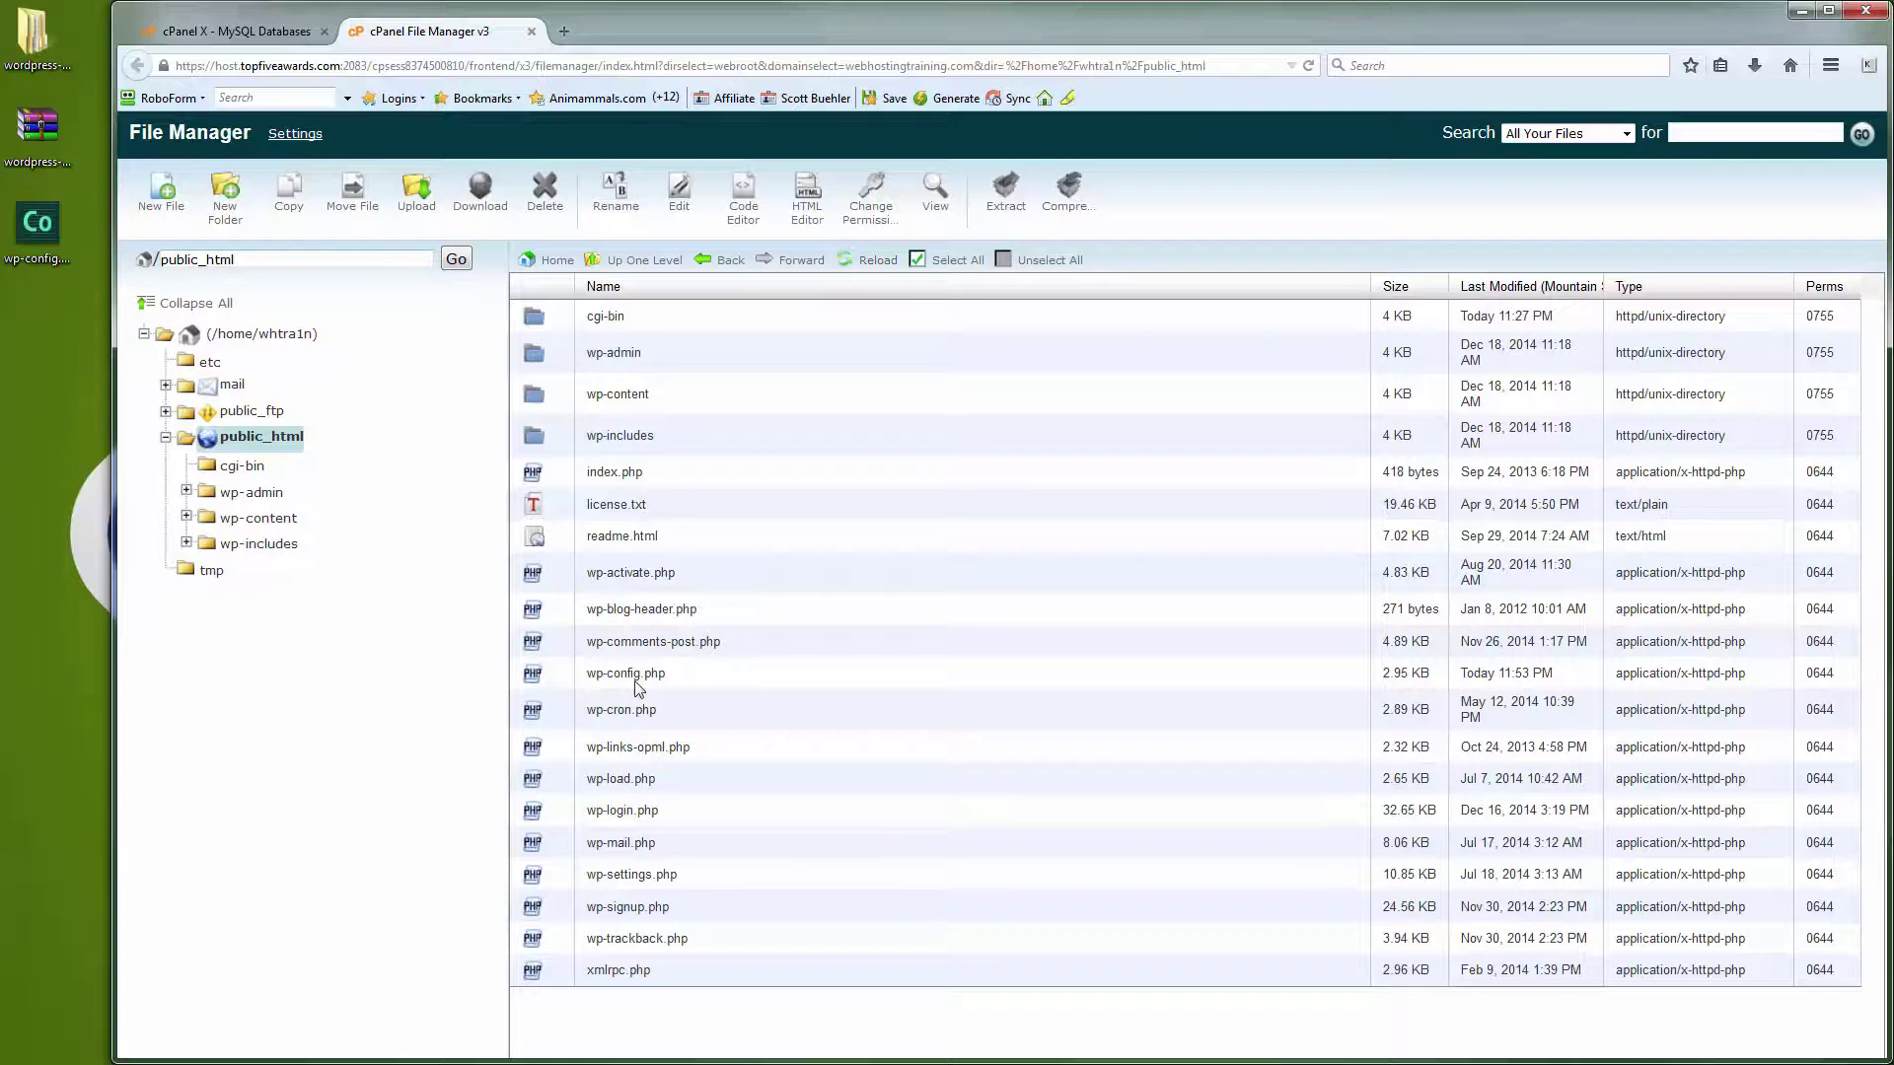
click(564, 33)
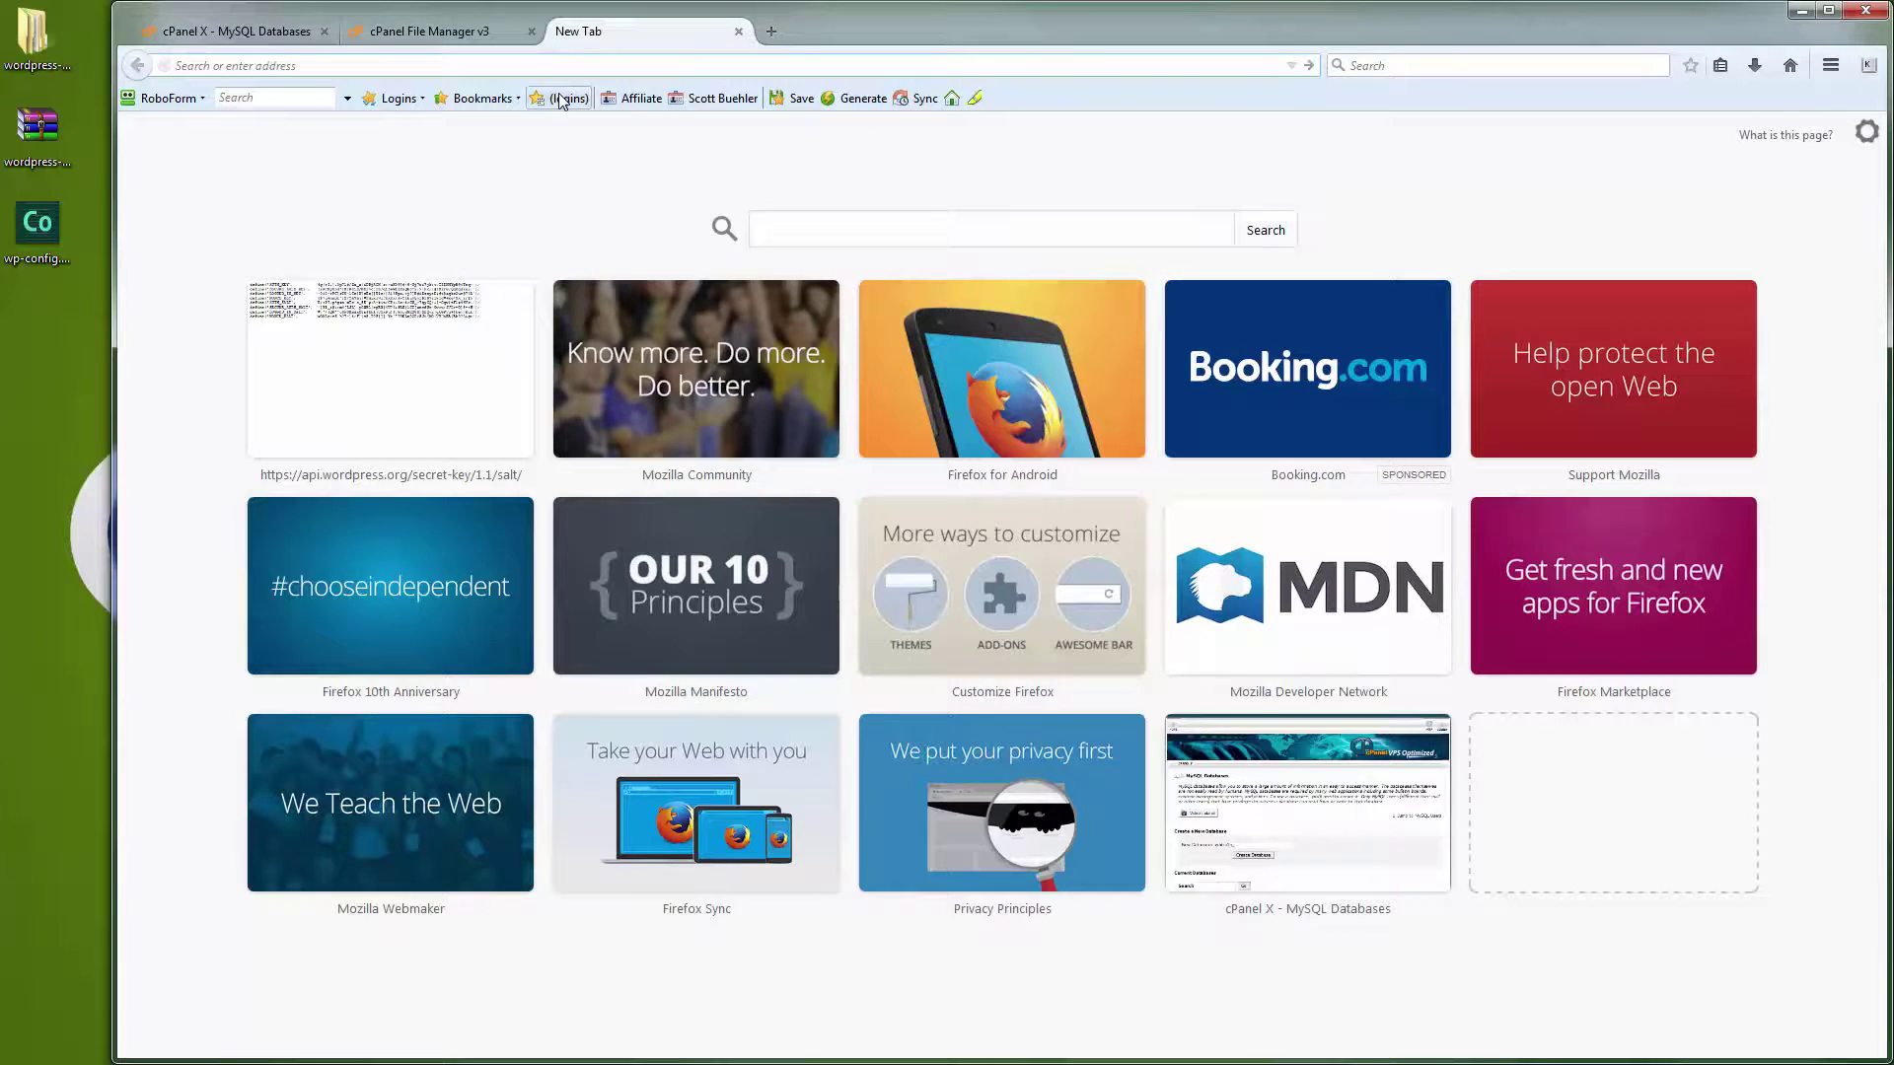
text(webhostingtraining)
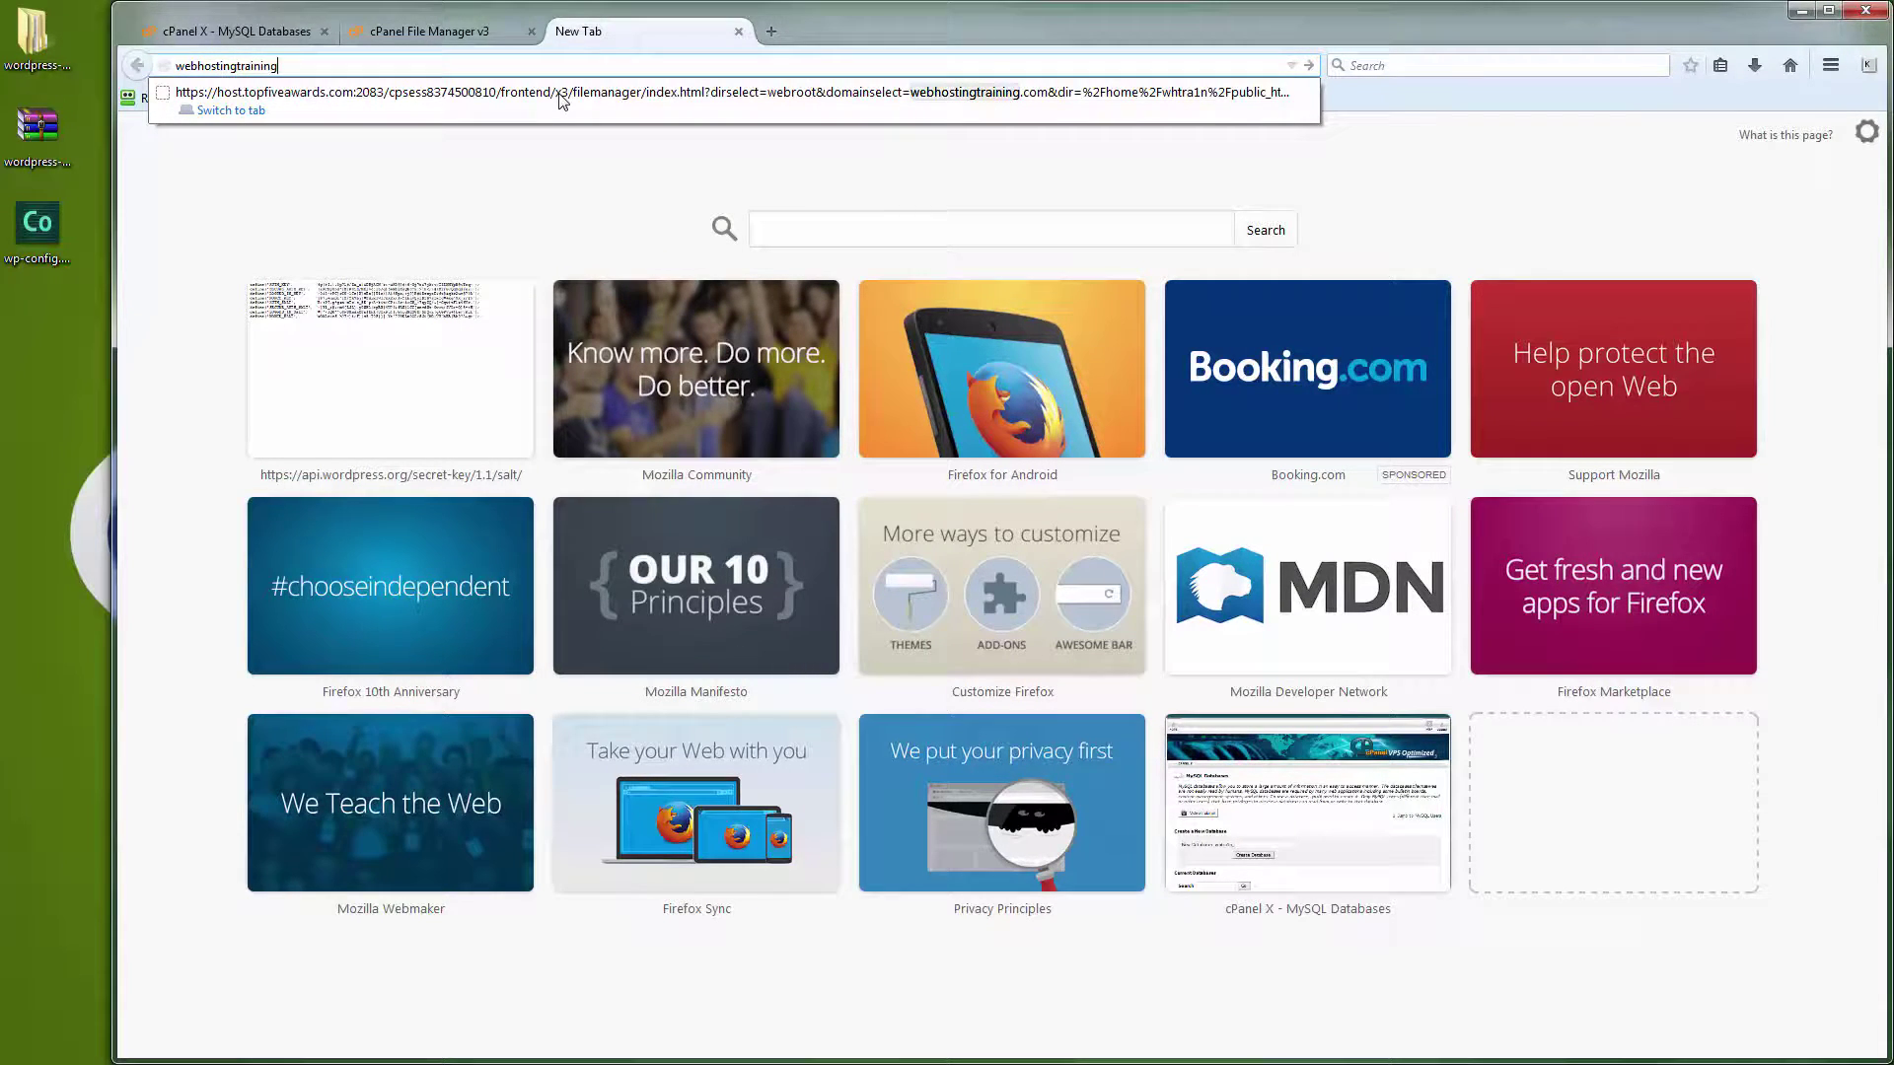
key(ctrl+Return)
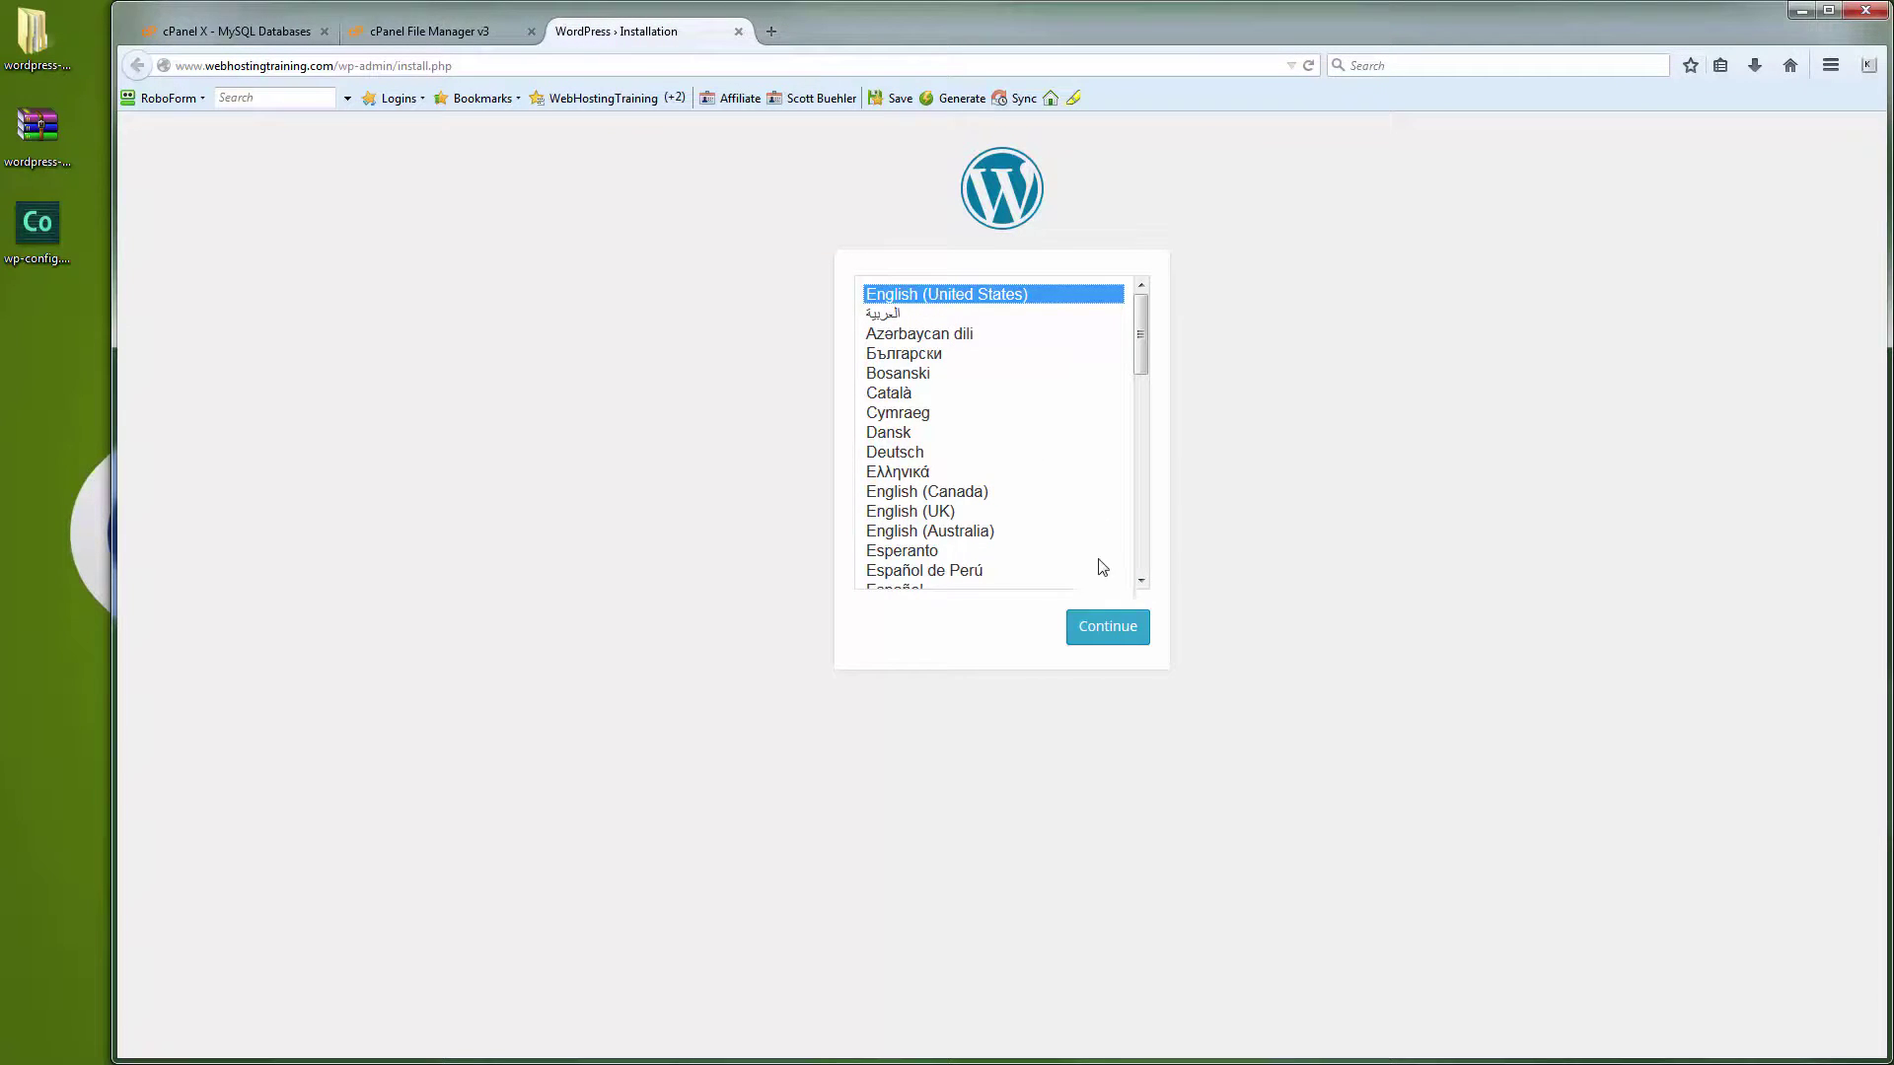
click(1114, 634)
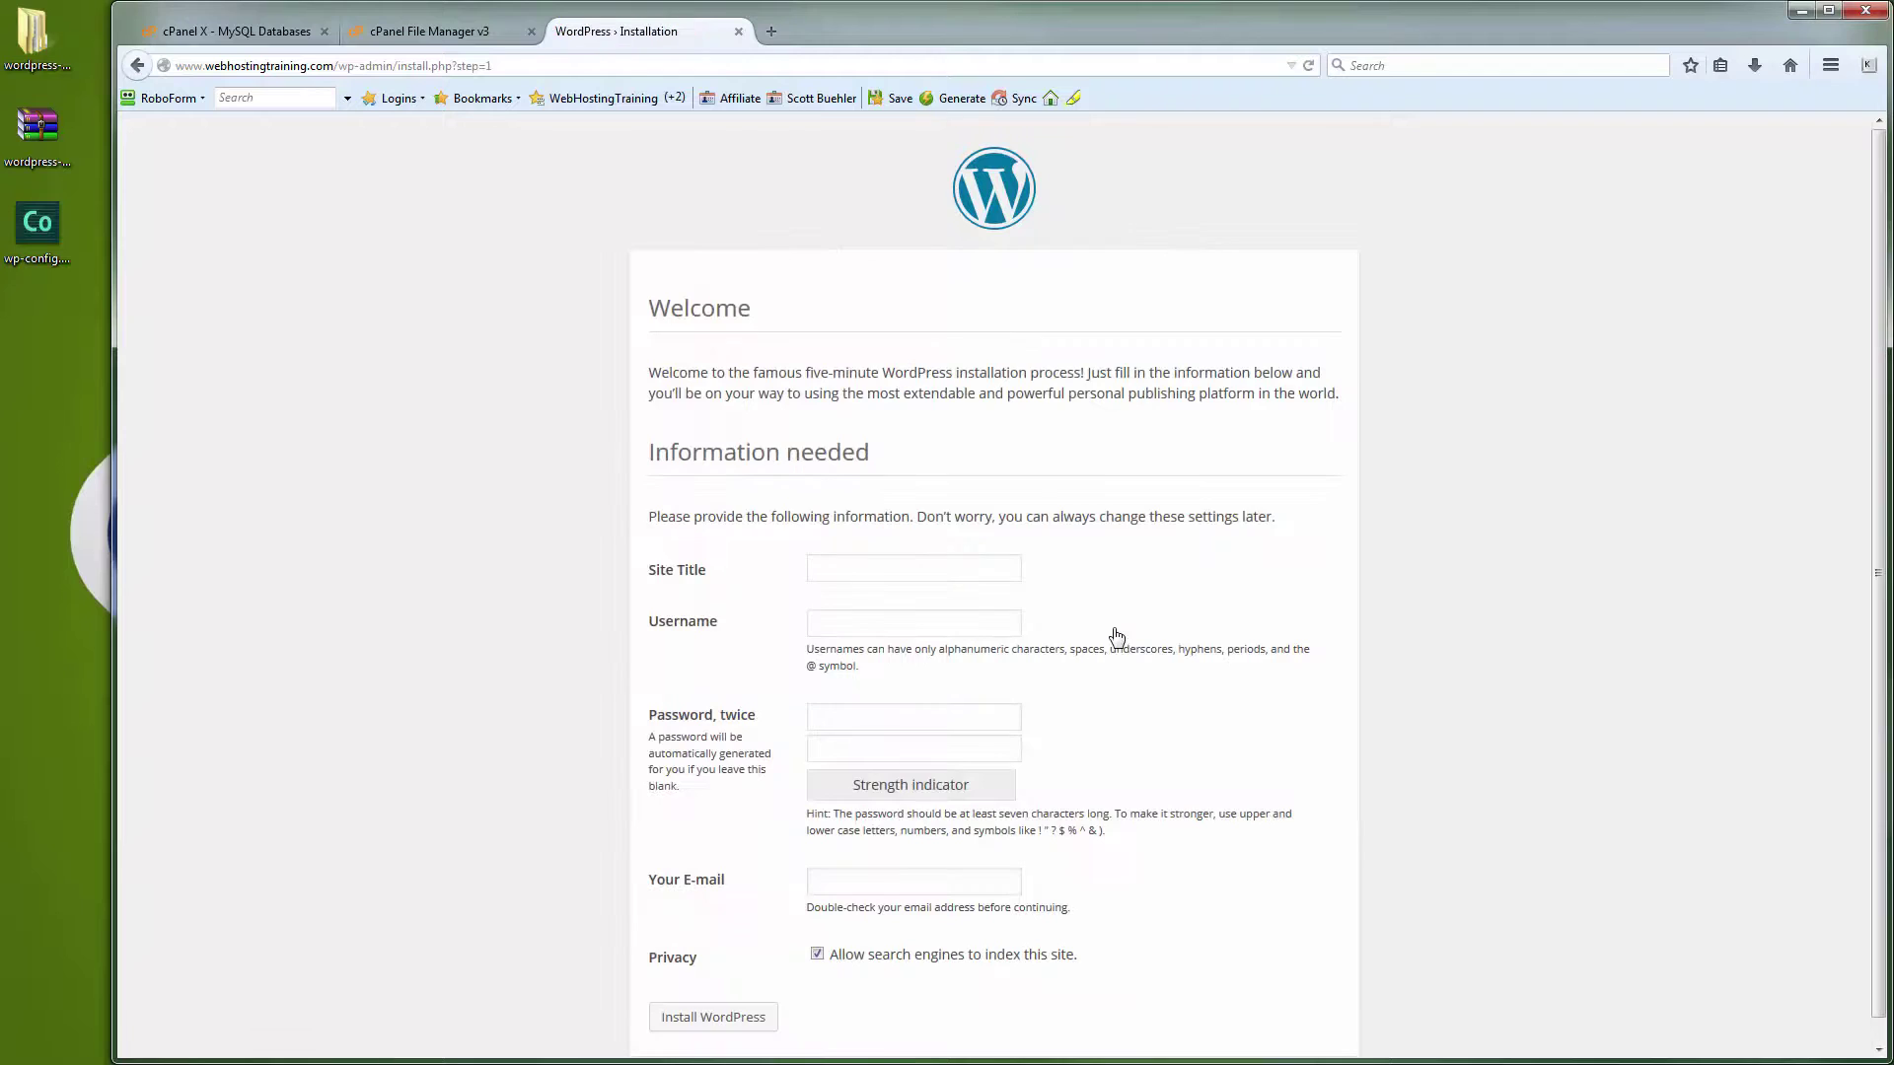
- Set the site title to Web Hosting Training and fill in the admin username and the first password field
scroll(1116, 636, down, 1)
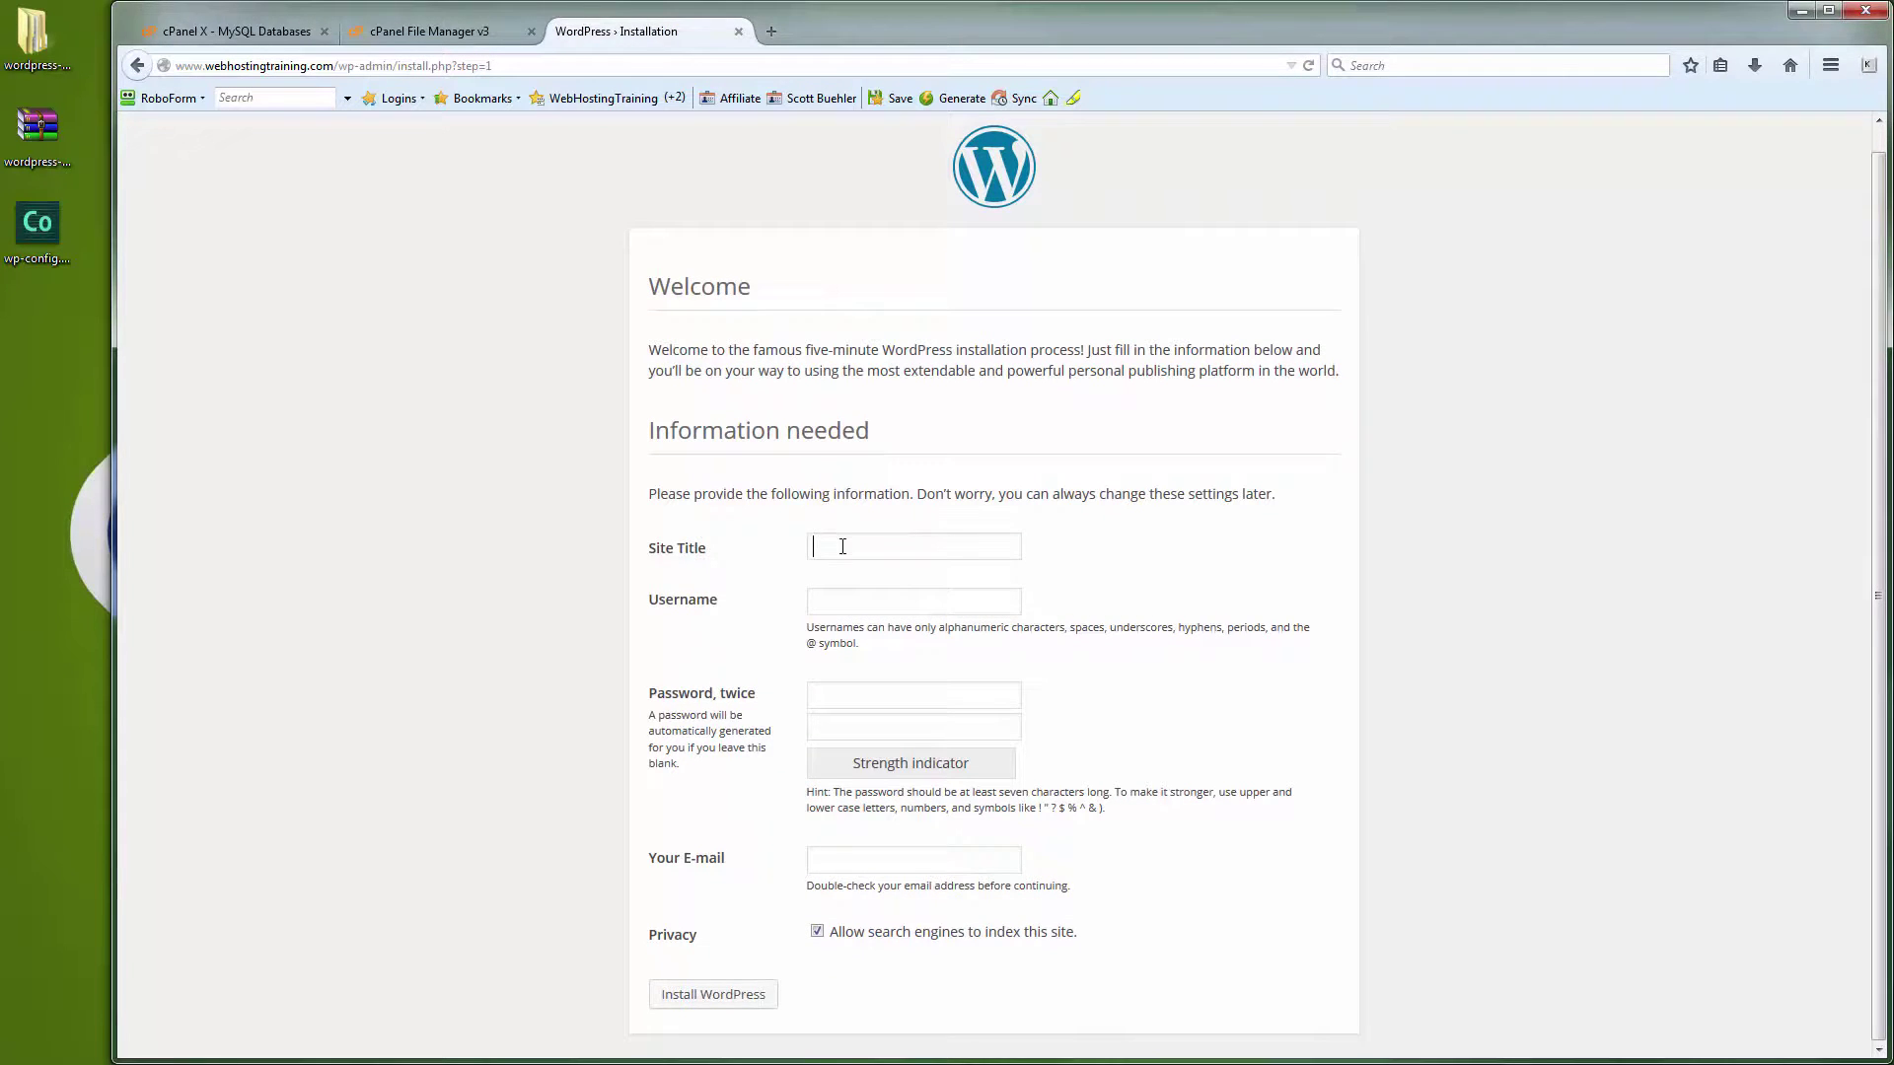
text(Web Hosting Training)
key(Tab)
text(scott)
key(Tab)
key(ctrl+v)
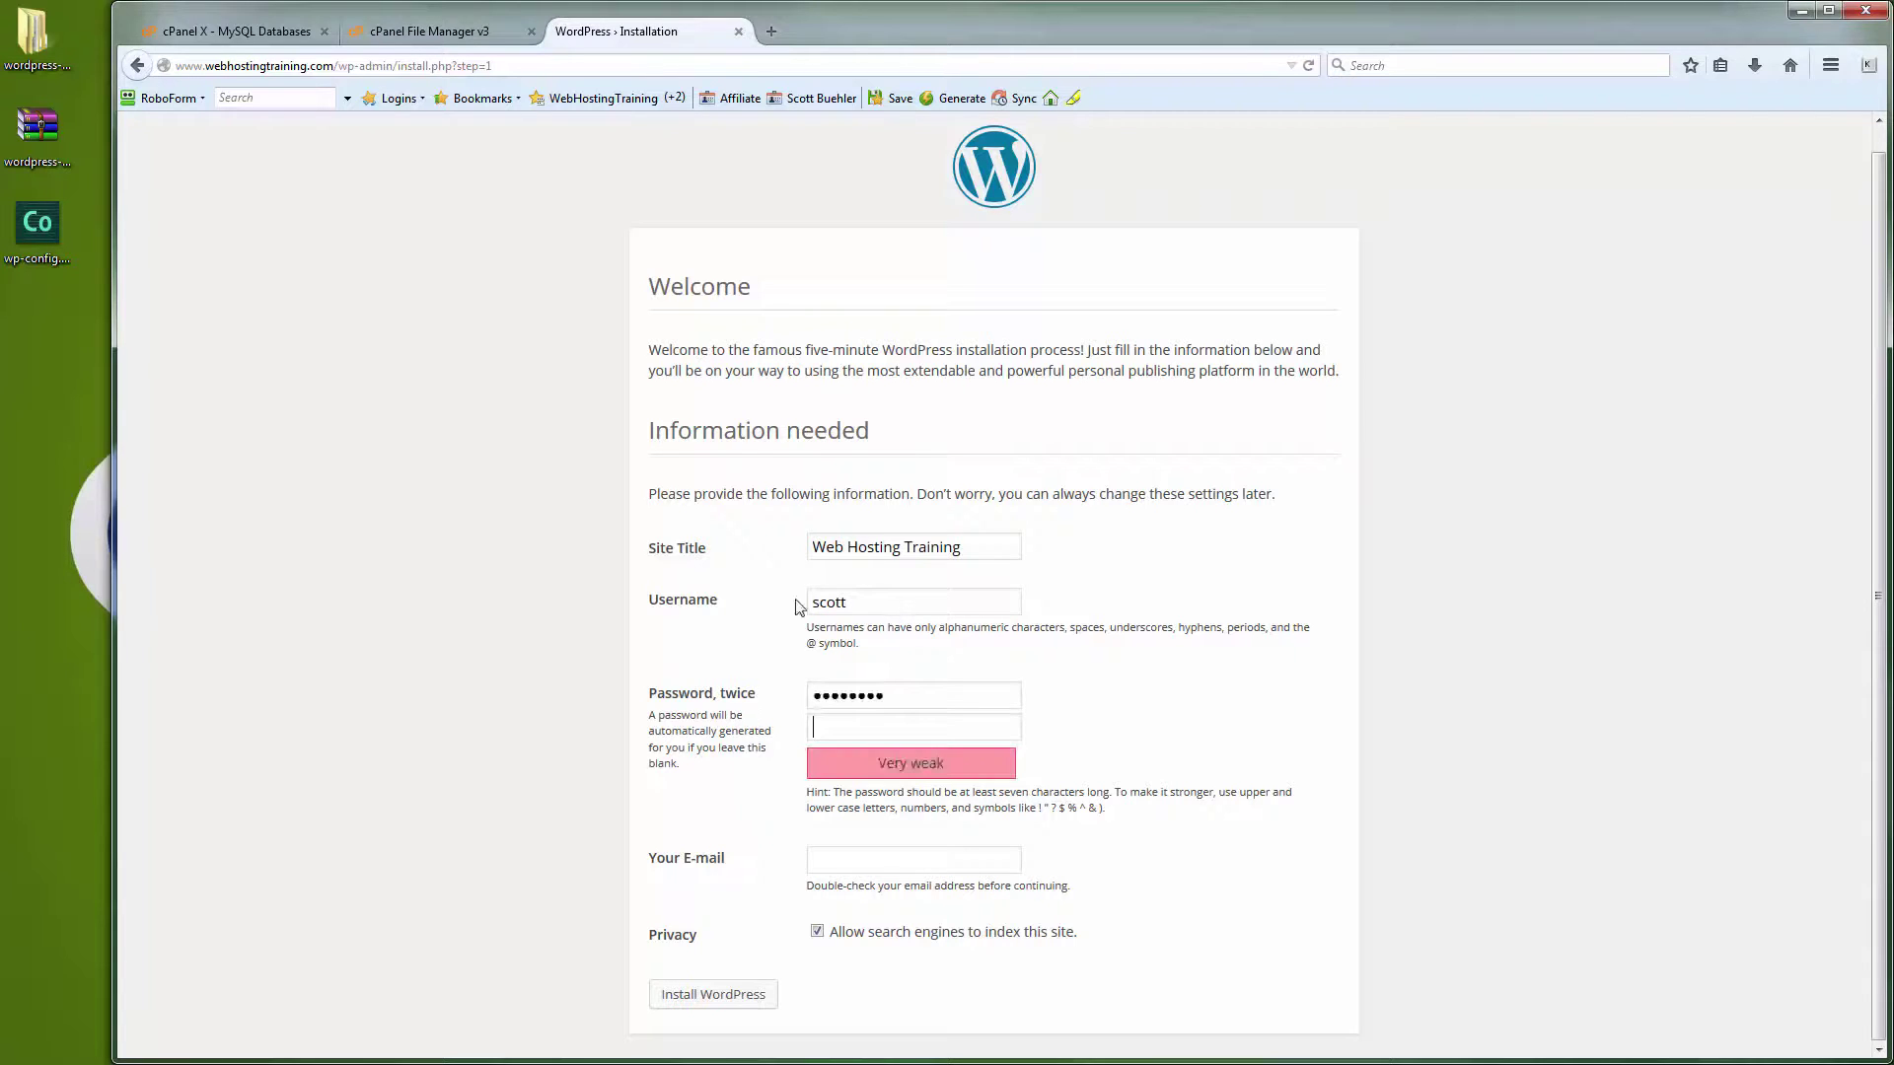
- Generate a new random password with RoboForm and enter it in both admin password fields
click(958, 98)
click(964, 131)
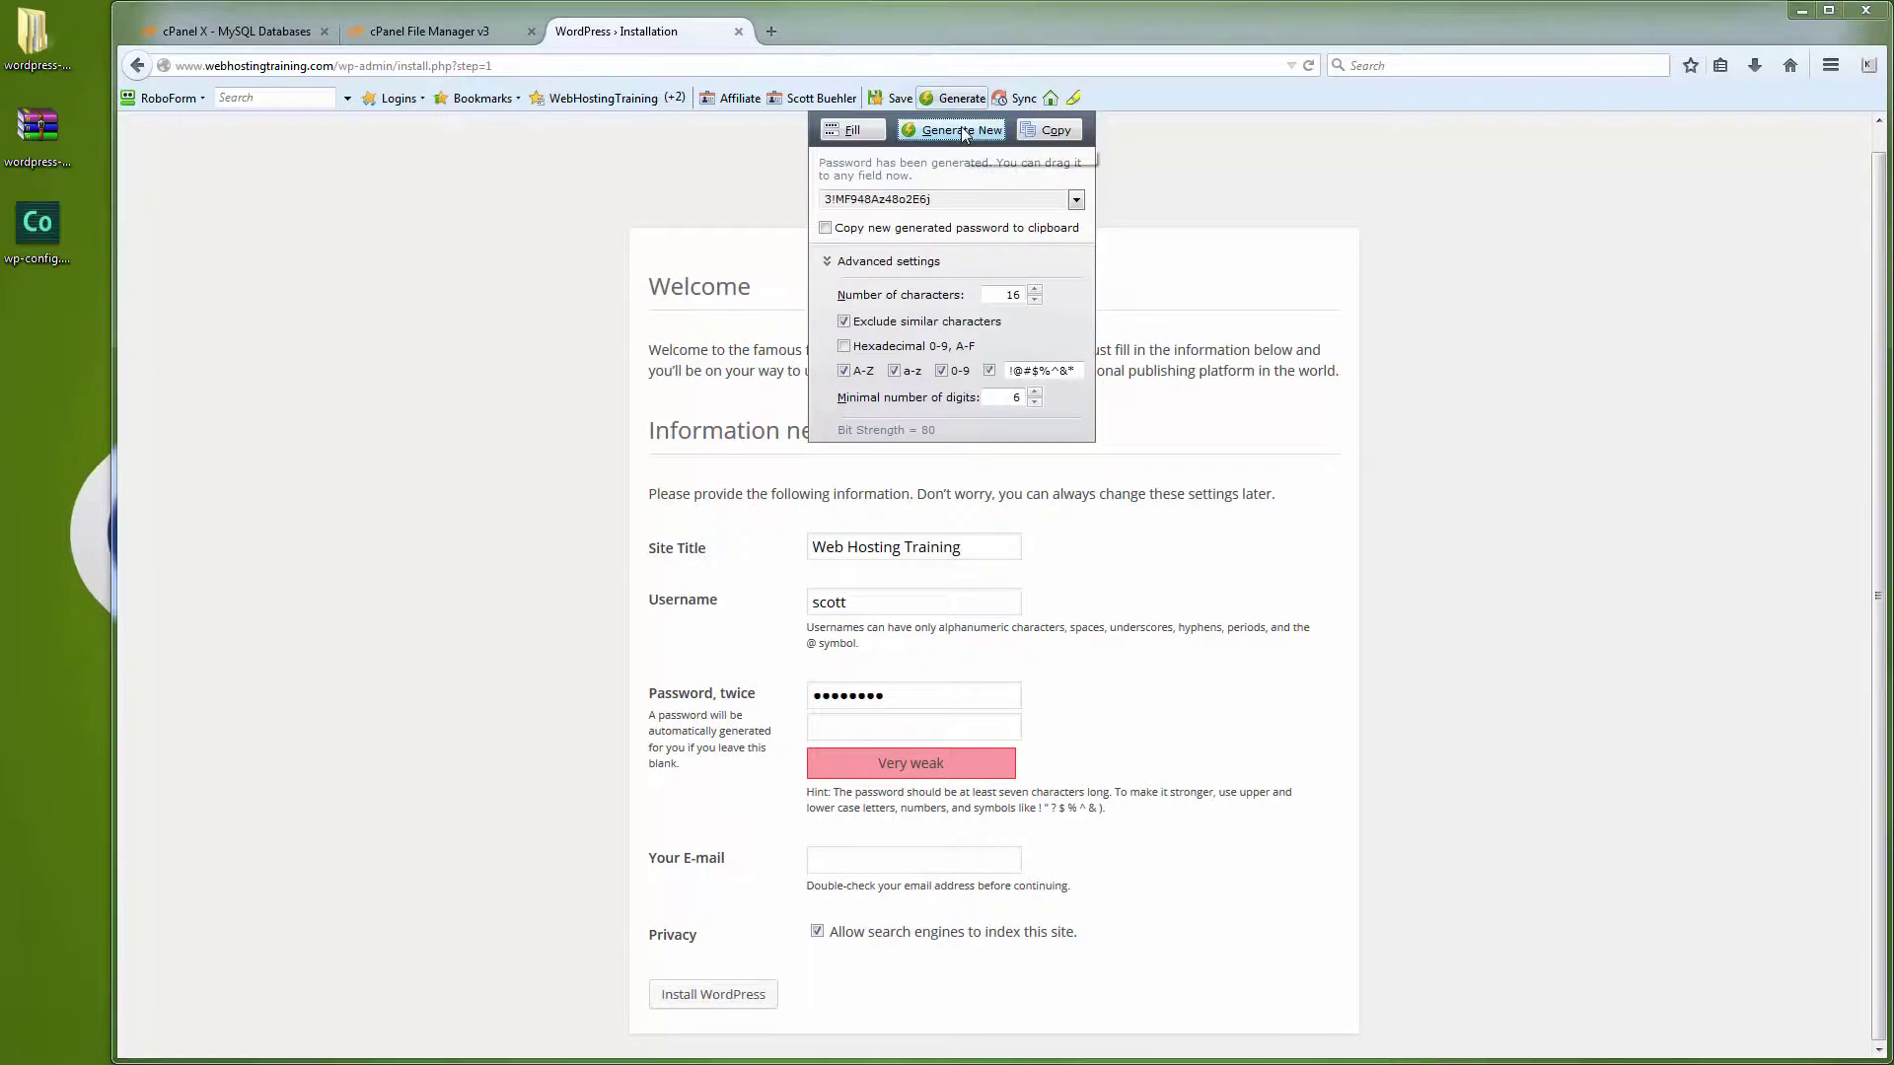
click(964, 131)
click(1046, 131)
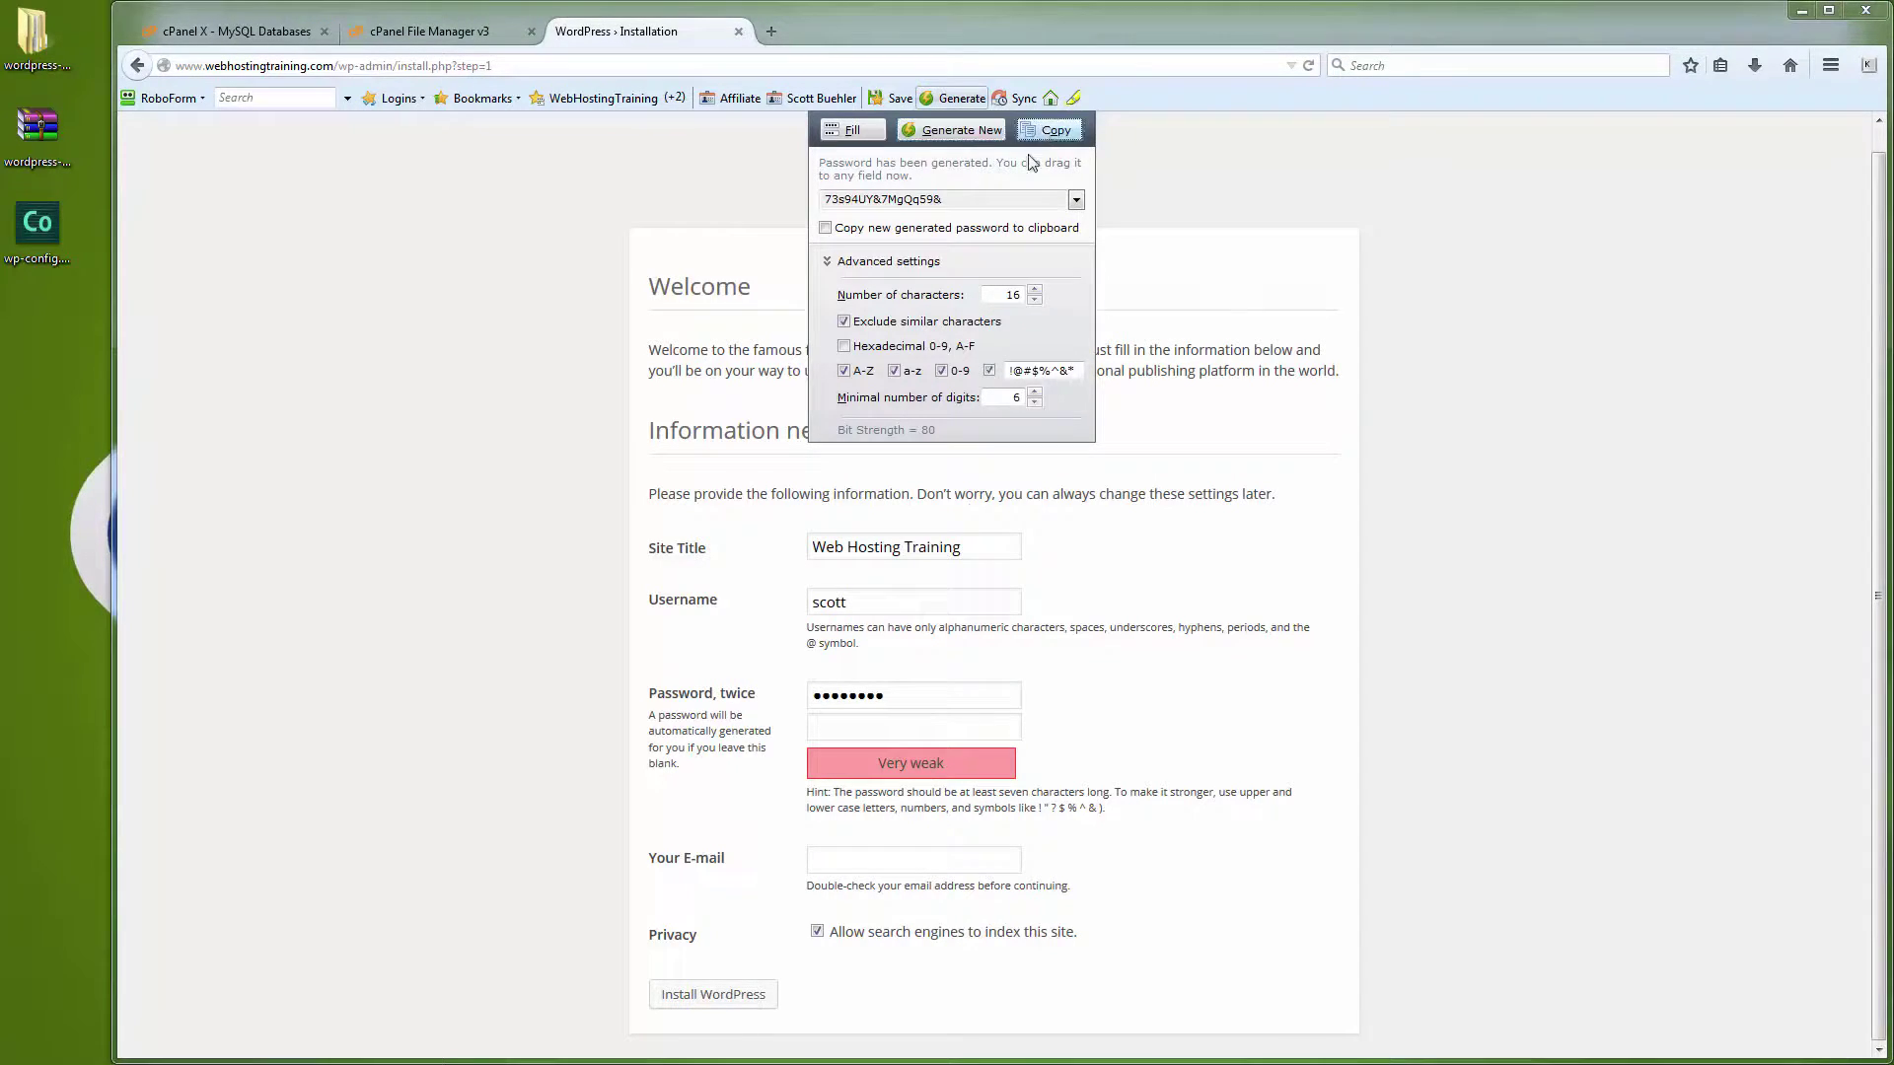
double_click(837, 696)
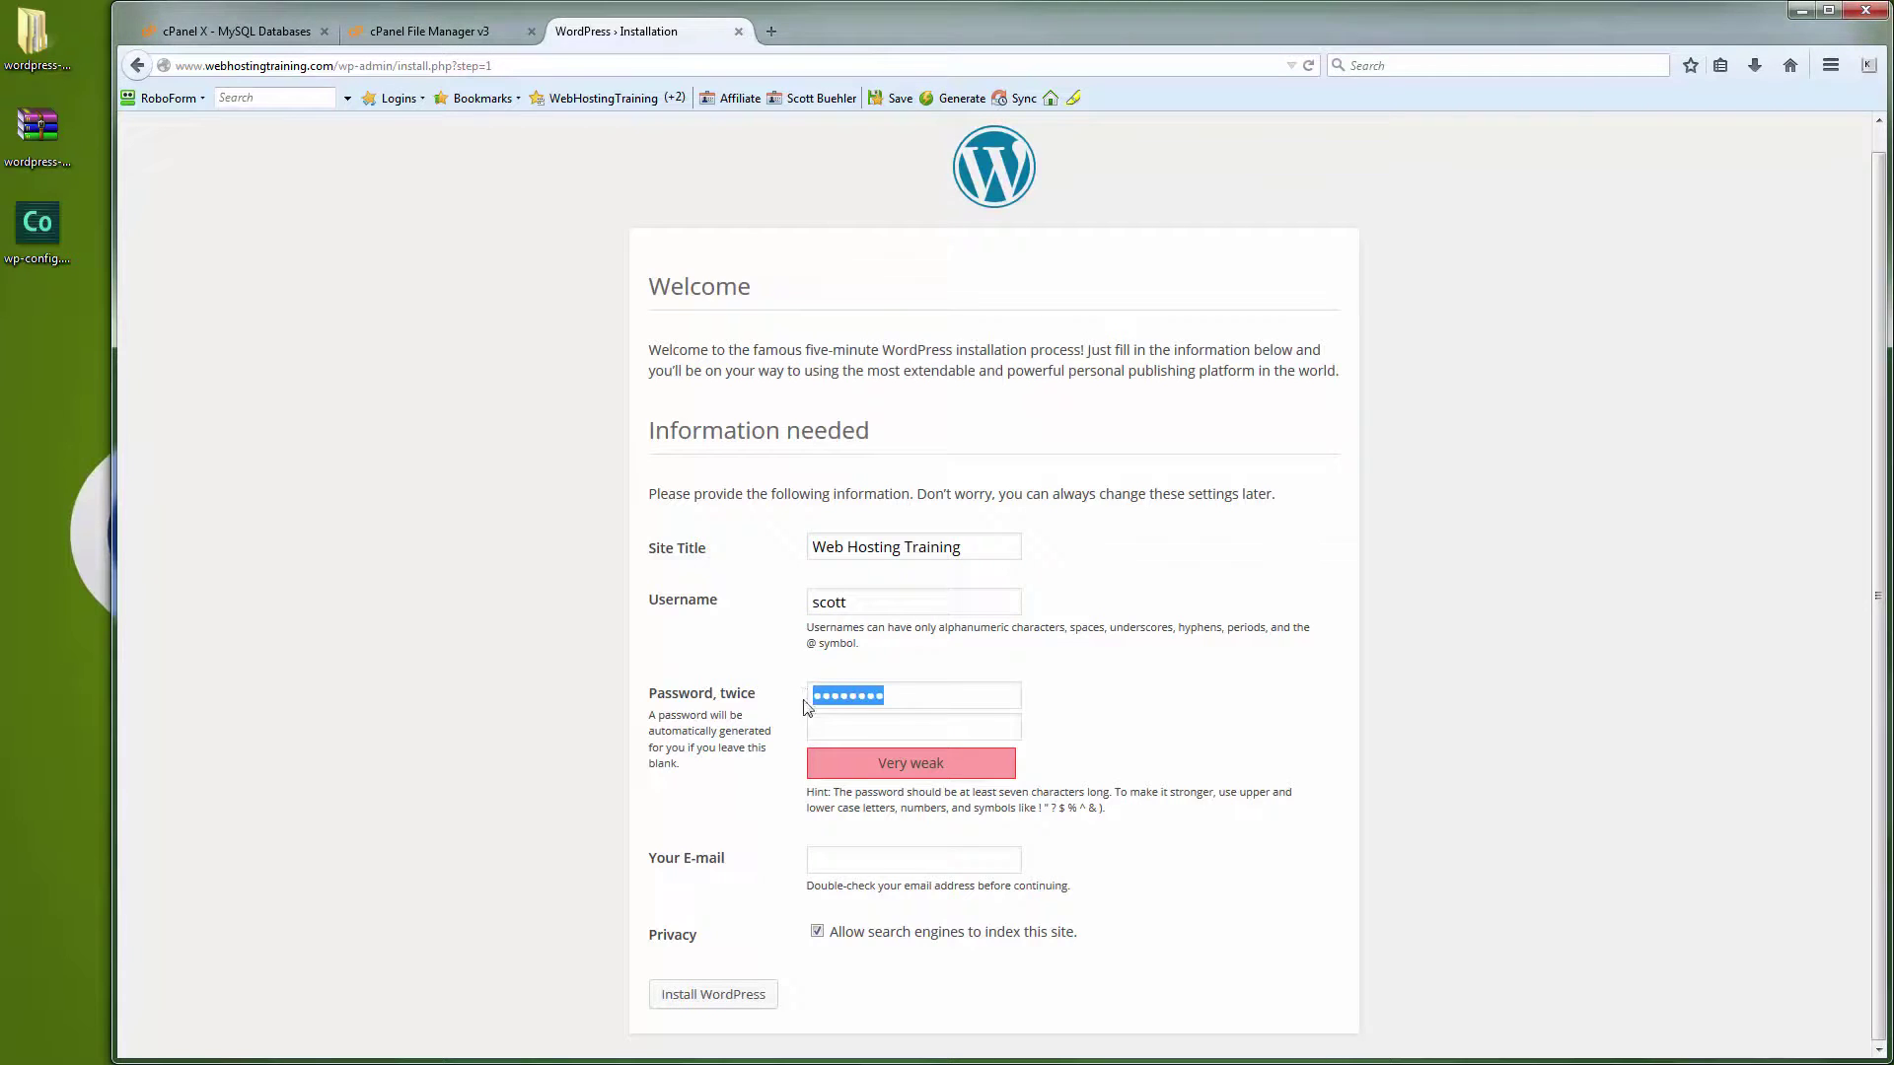
key(ctrl+v)
click(863, 726)
key(ctrl+v)
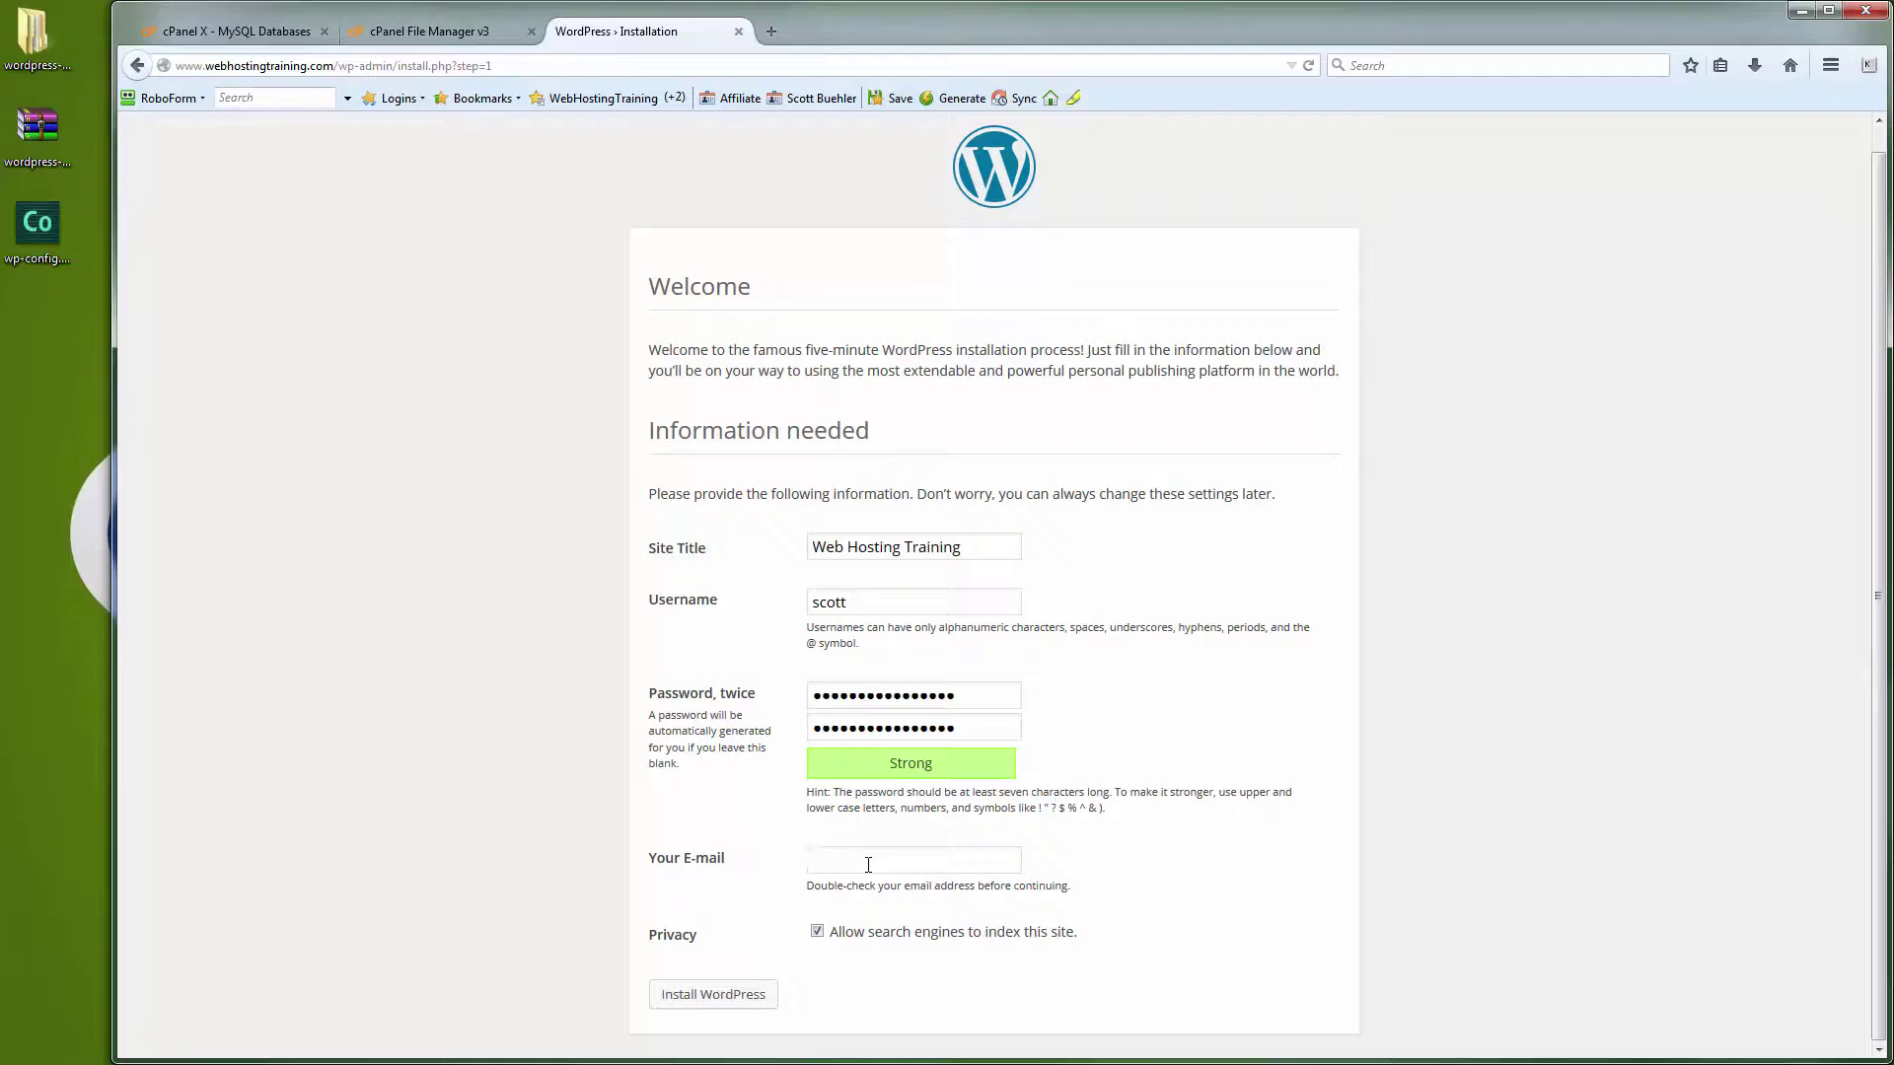
- Fill in the admin's e-mail, run the WordPress installation, and dismiss the offer to save the account info
click(868, 865)
key(ctrl+v)
click(730, 996)
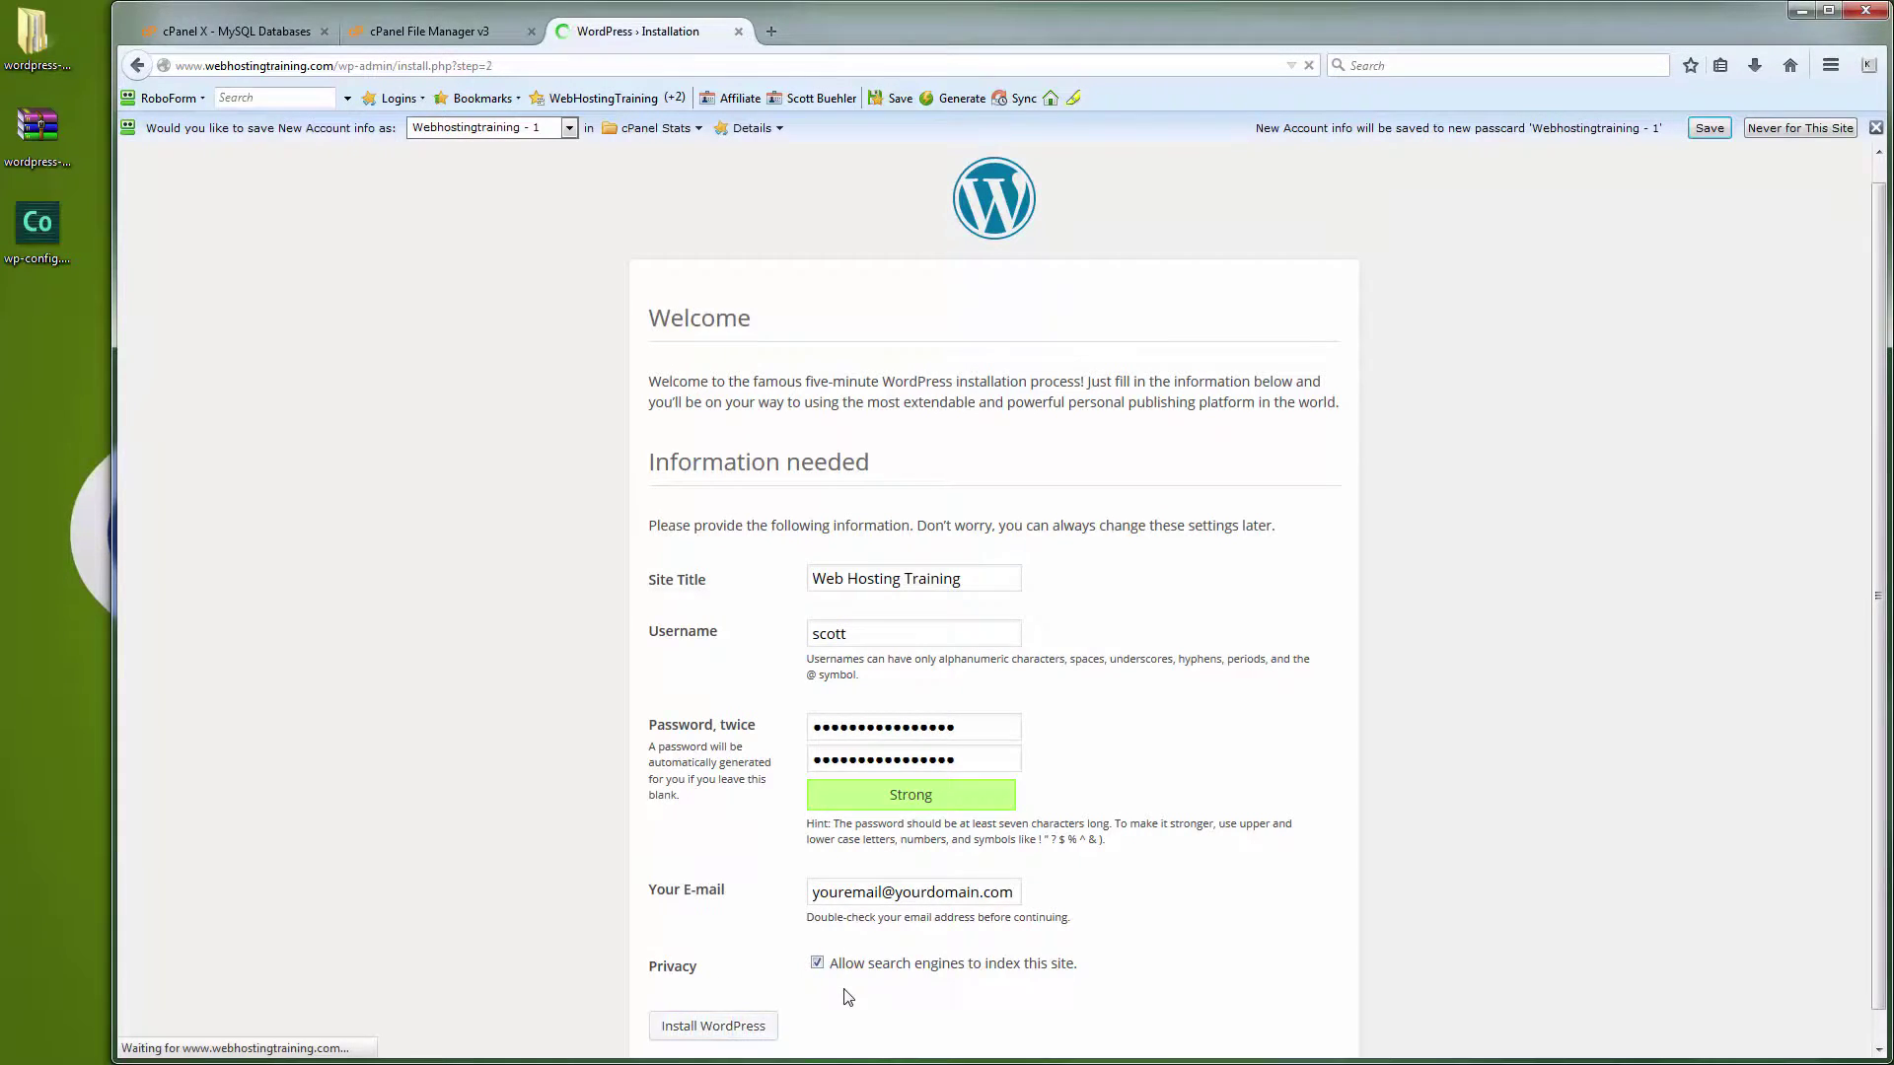
click(1875, 128)
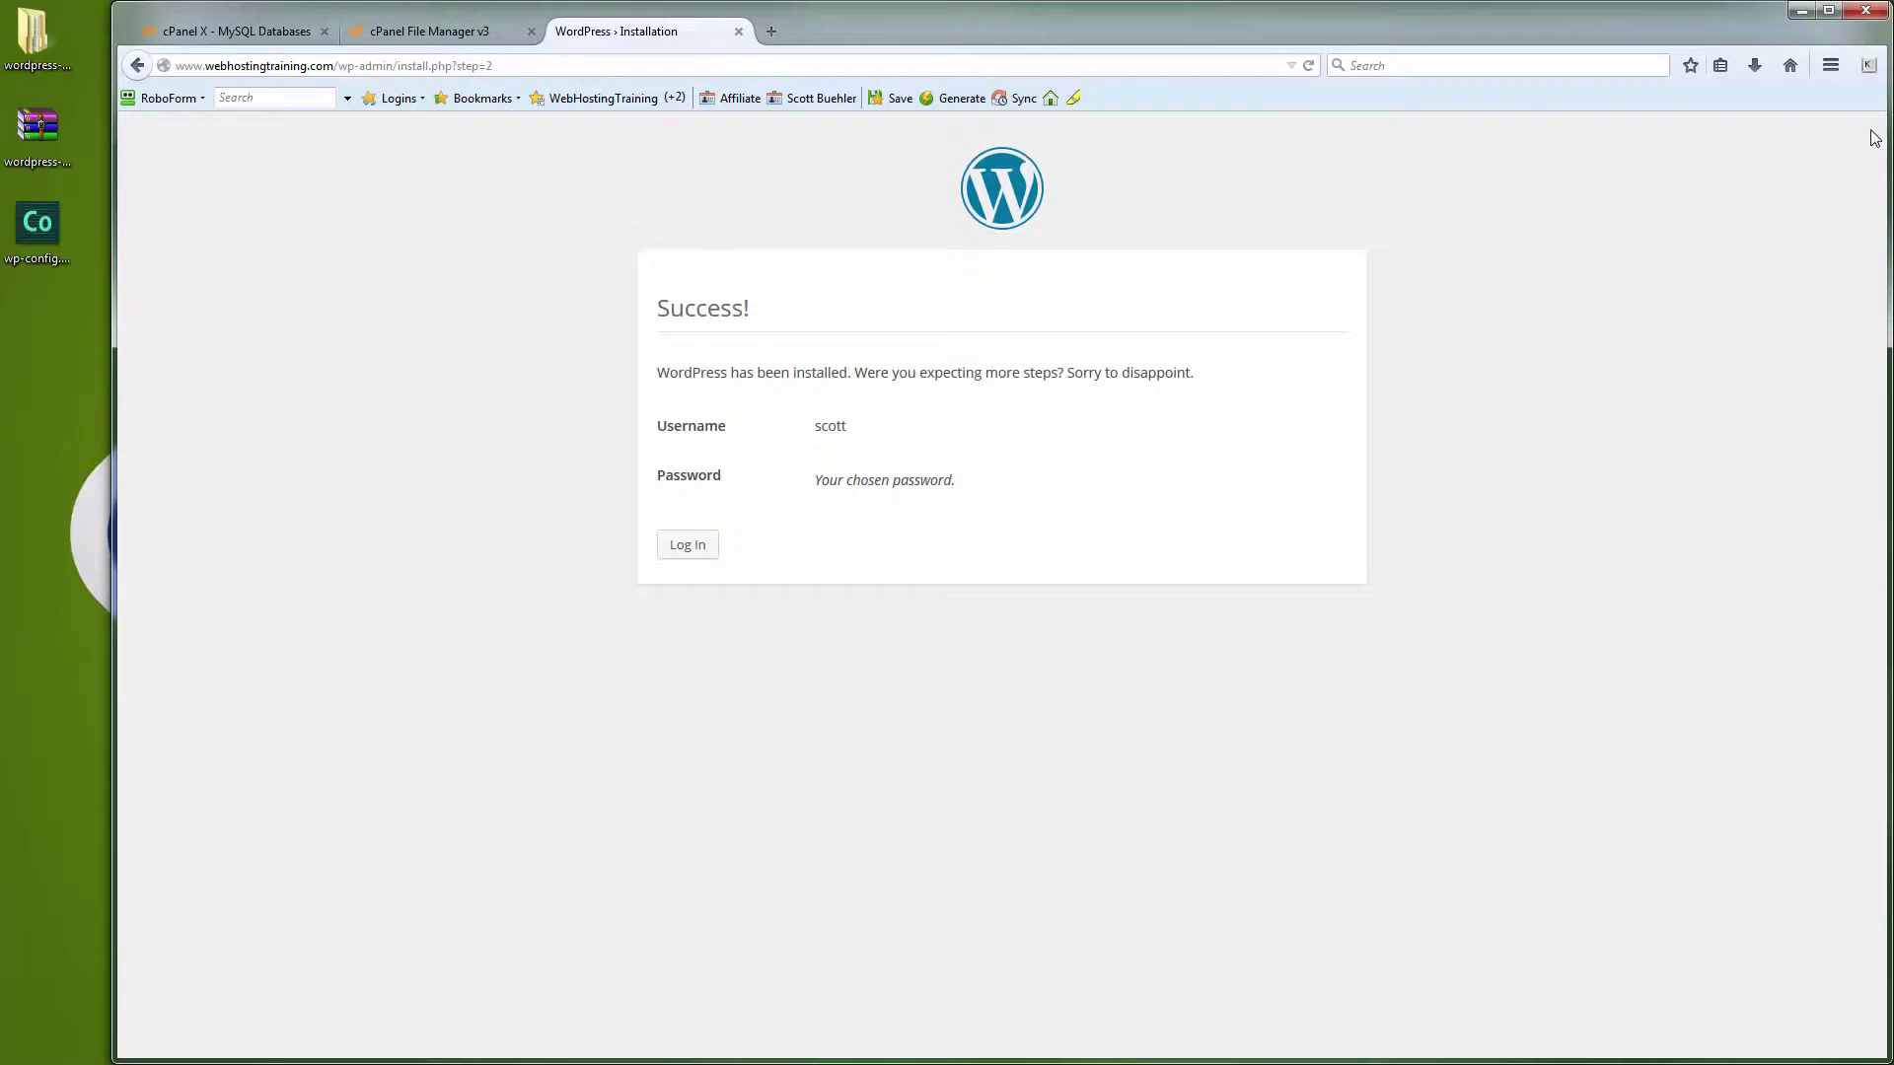
- Log in to the new WordPress site with the admin username and password, with Remember Me enabled
click(708, 549)
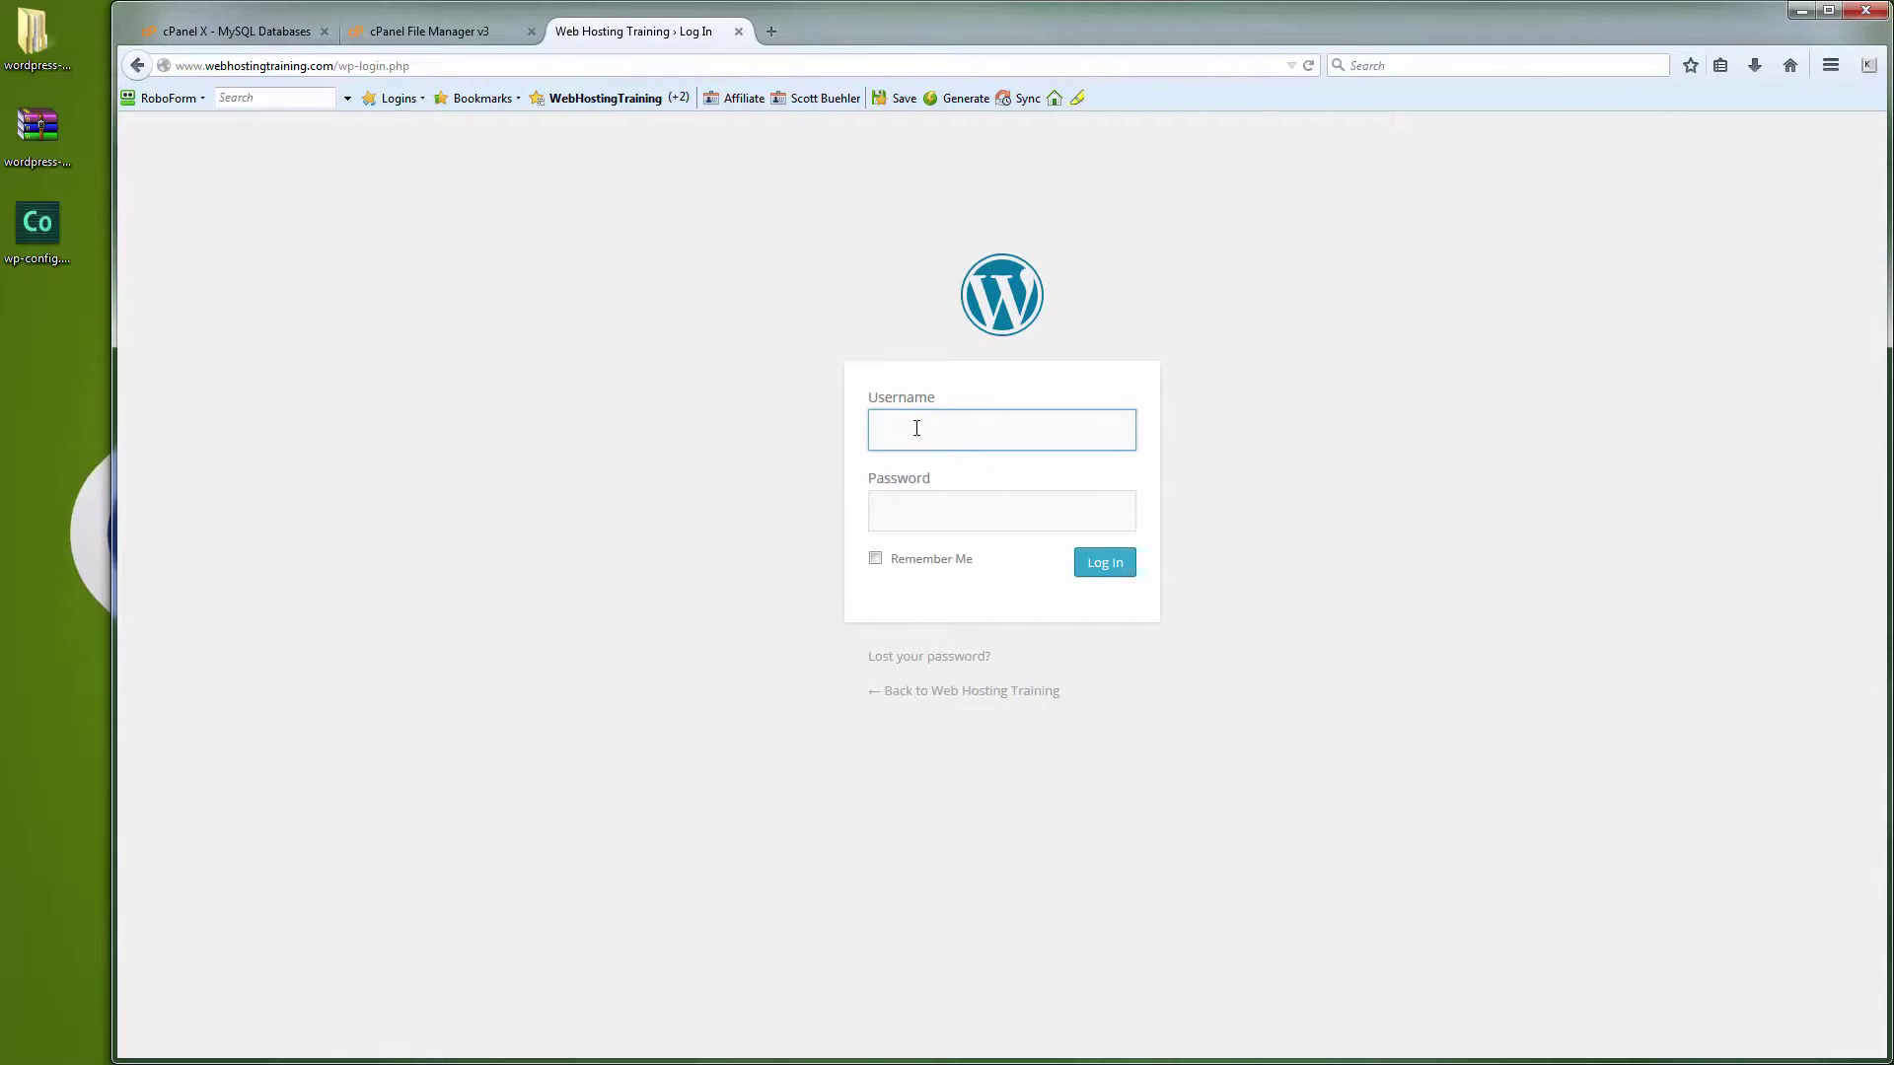
text(scott)
key(Tab)
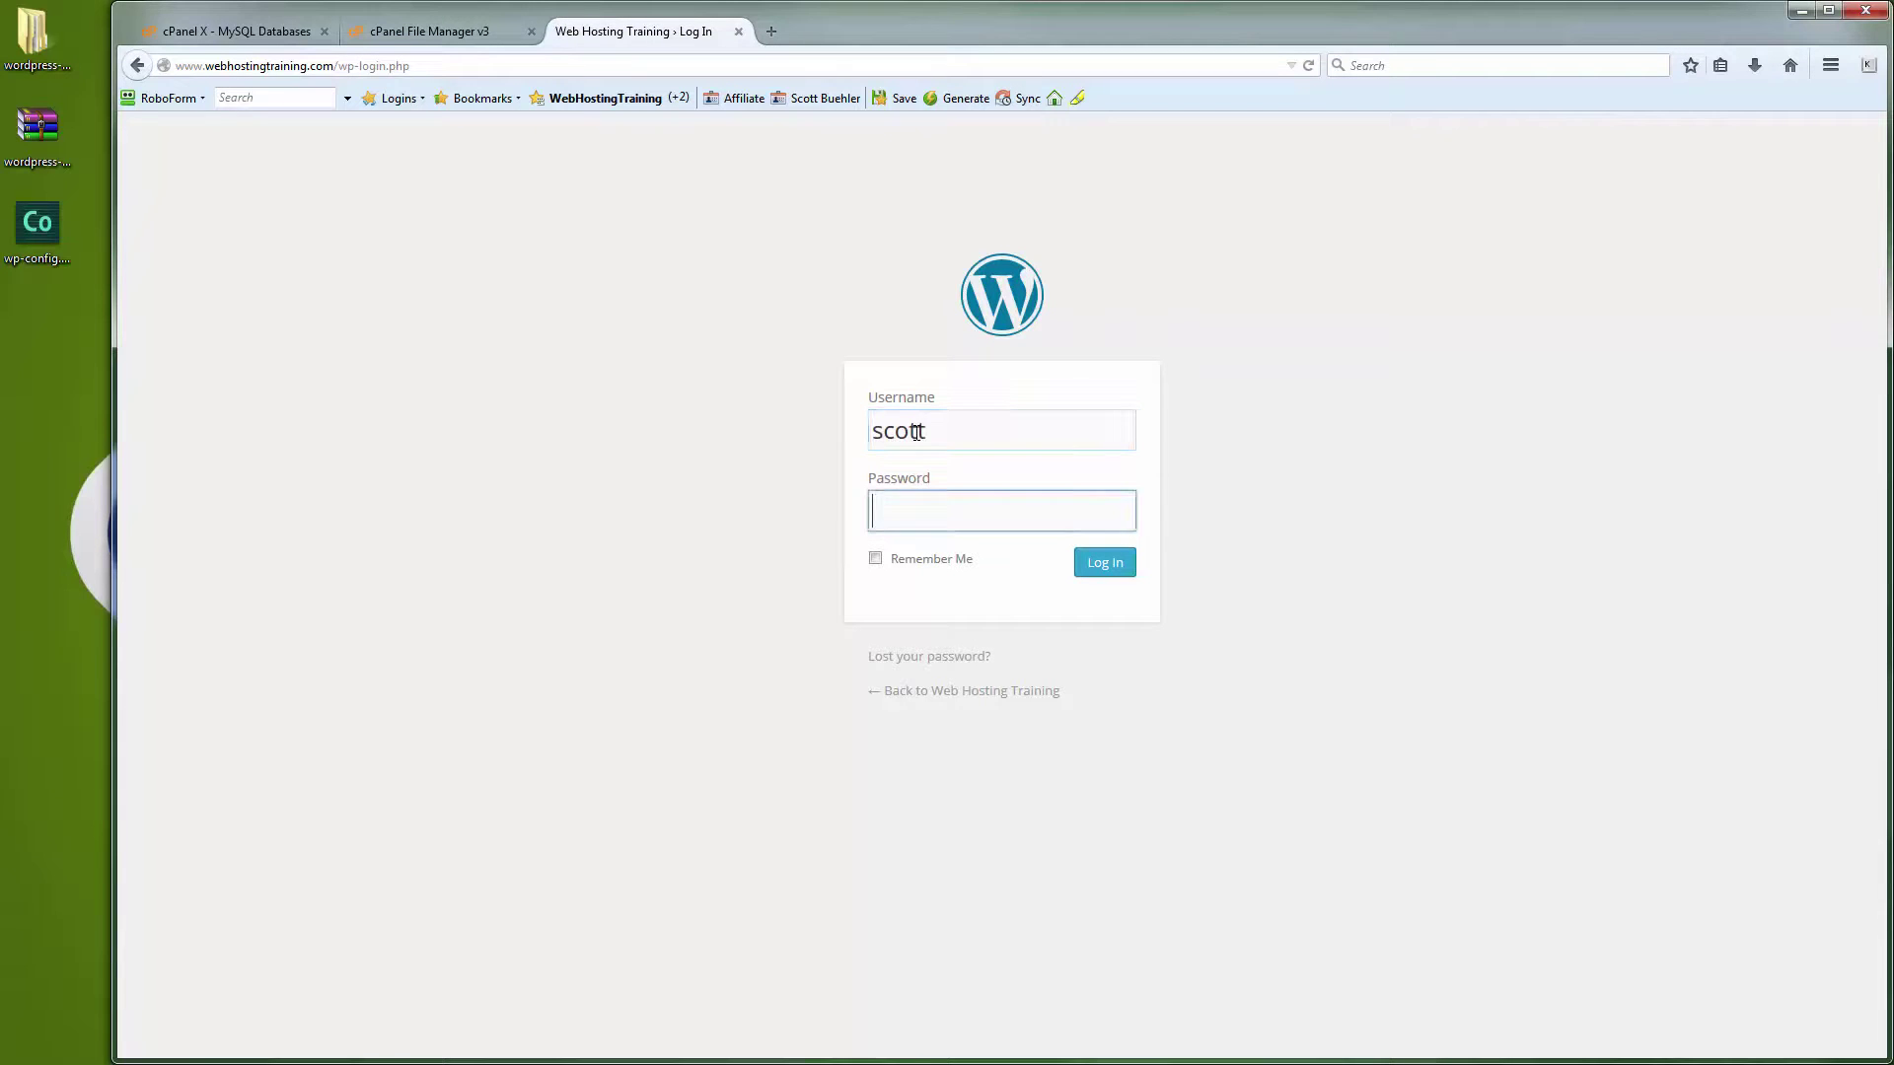
key(ctrl+v)
click(875, 560)
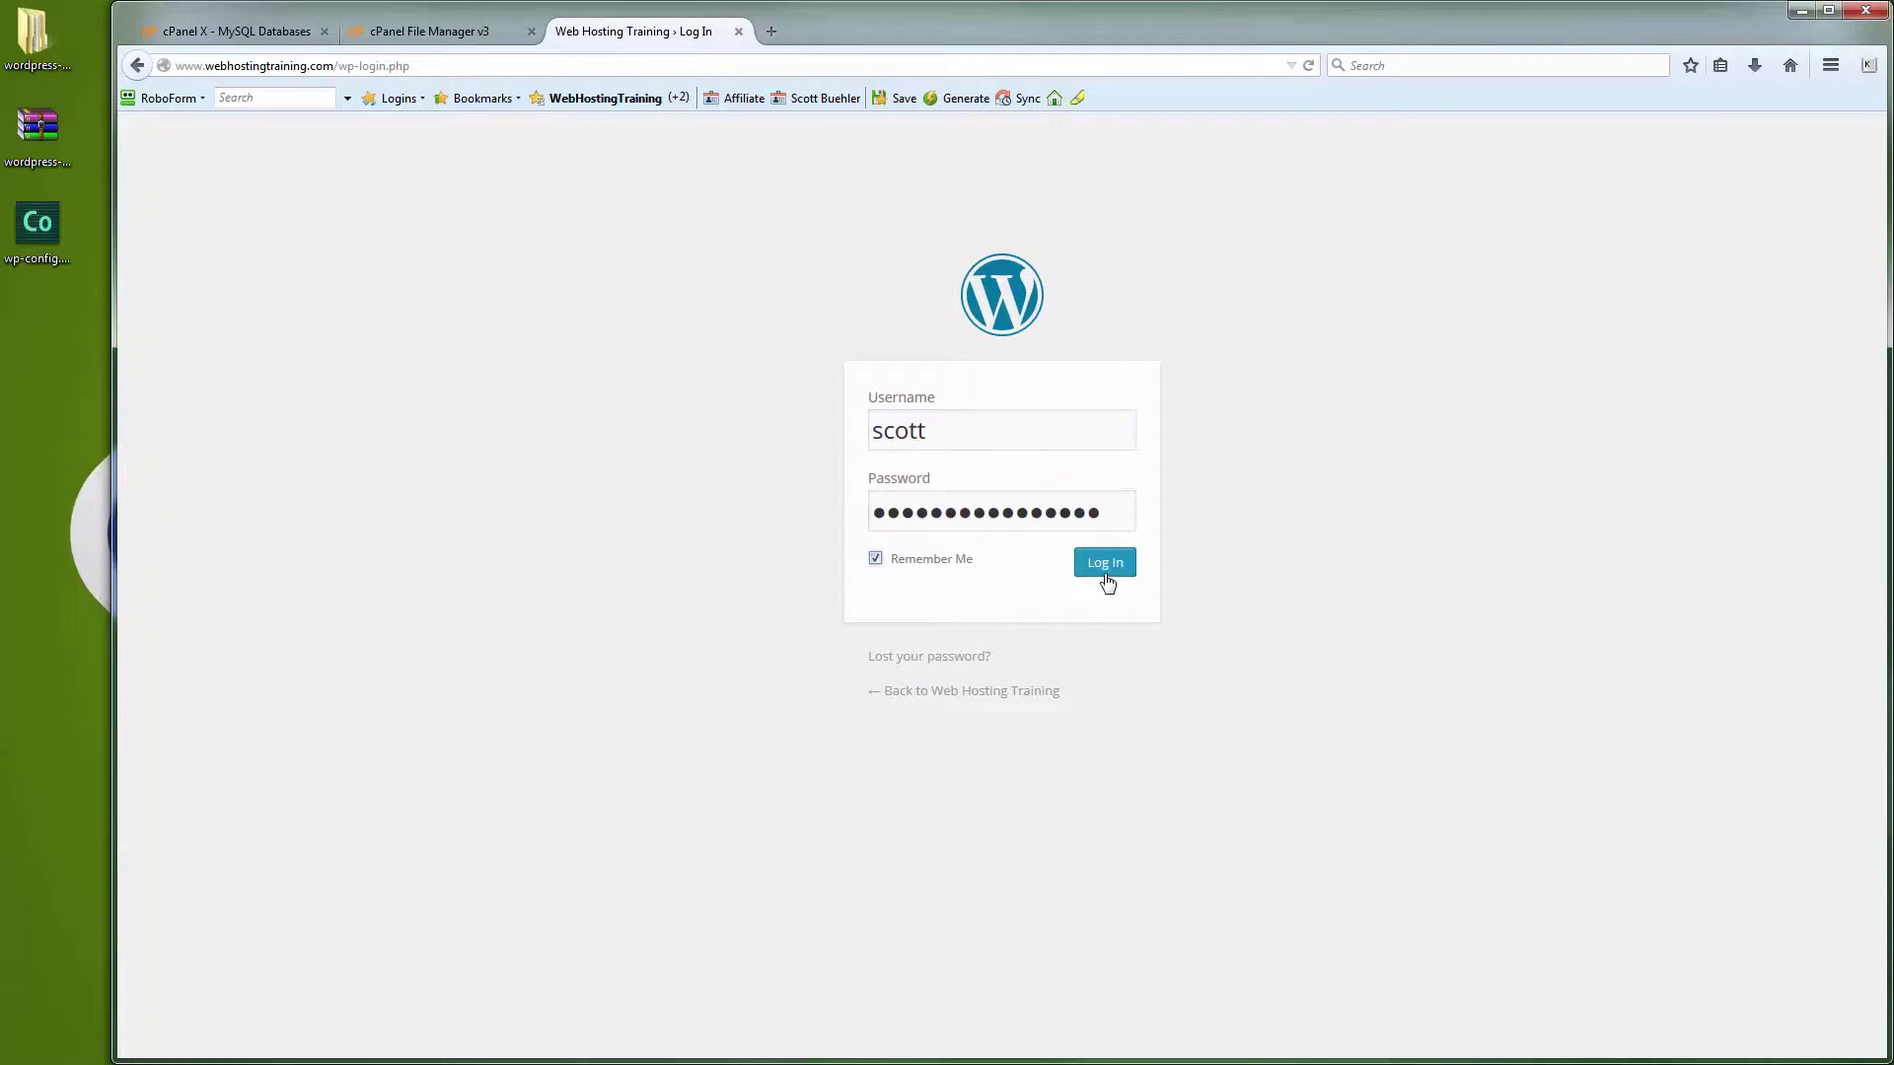
click(1105, 575)
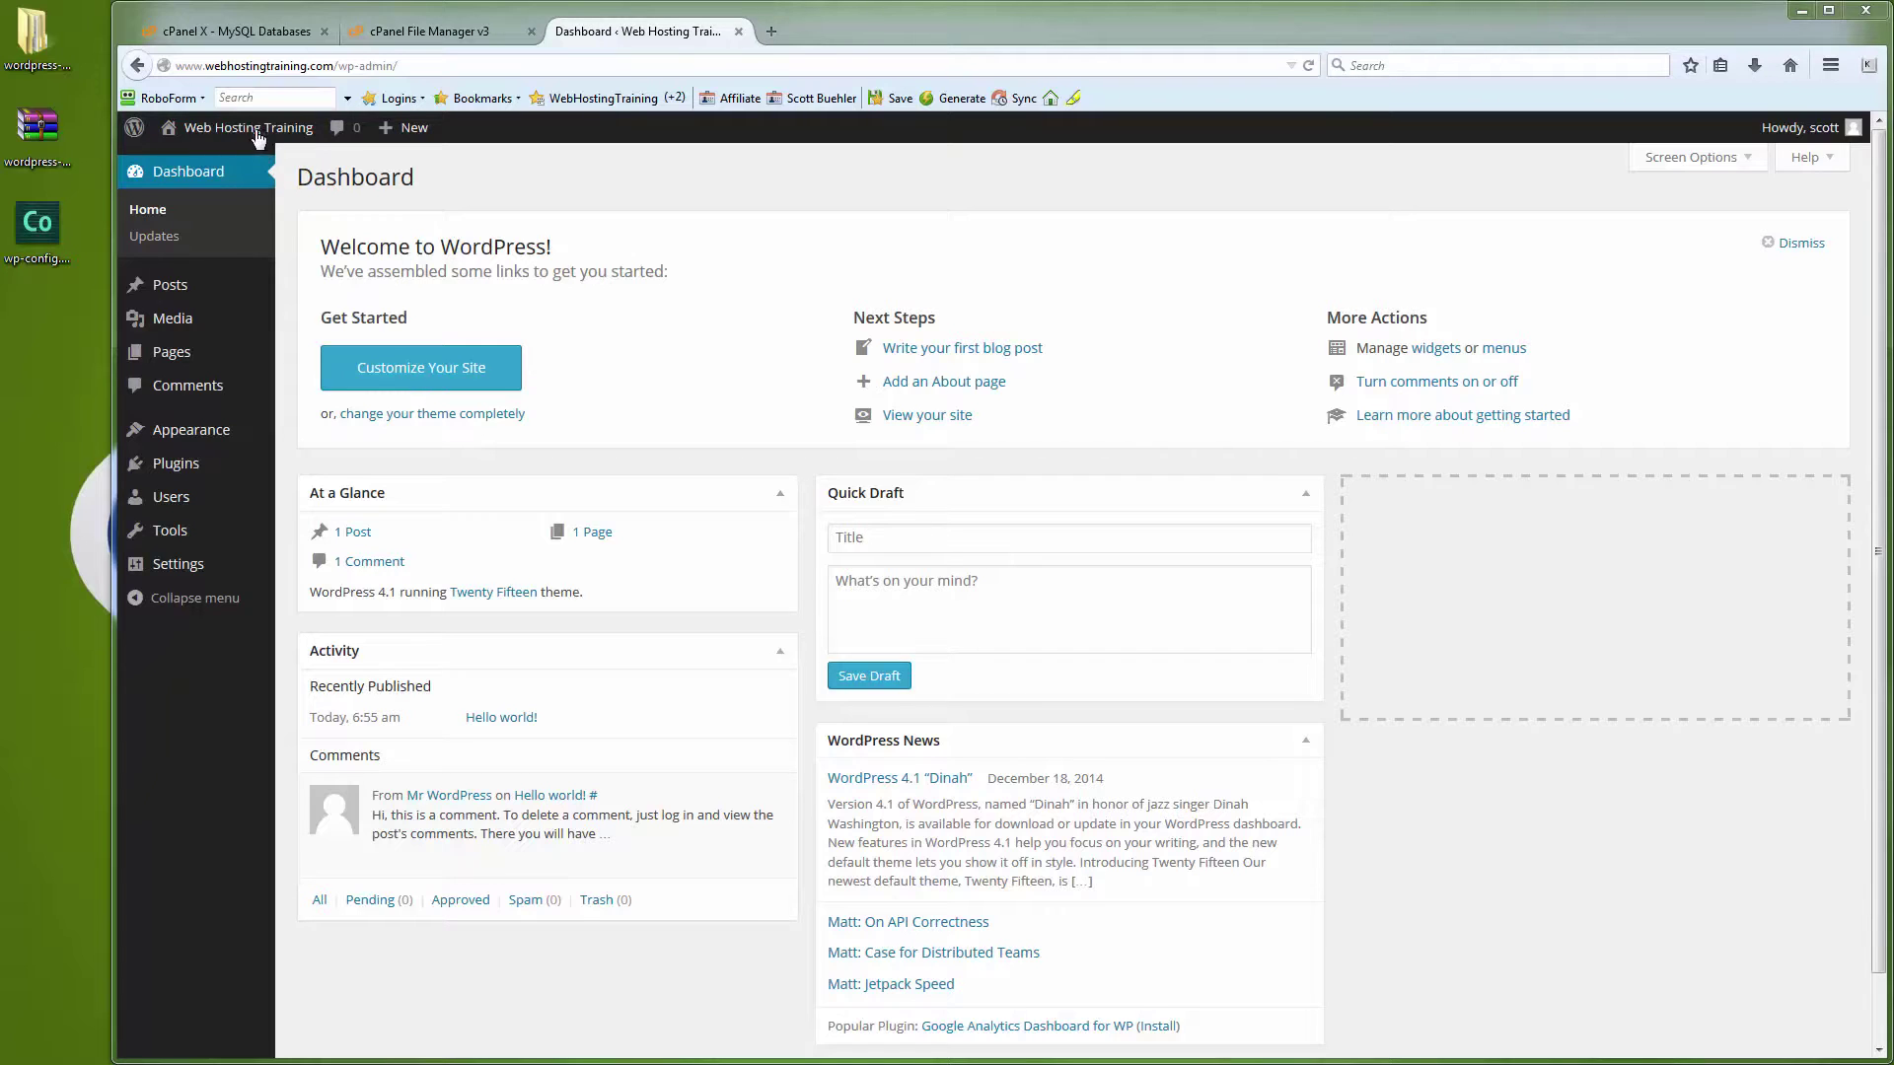
- Visit the Web Hosting Training site's front end from the WordPress dashboard
mouse_move(254, 131)
click(196, 168)
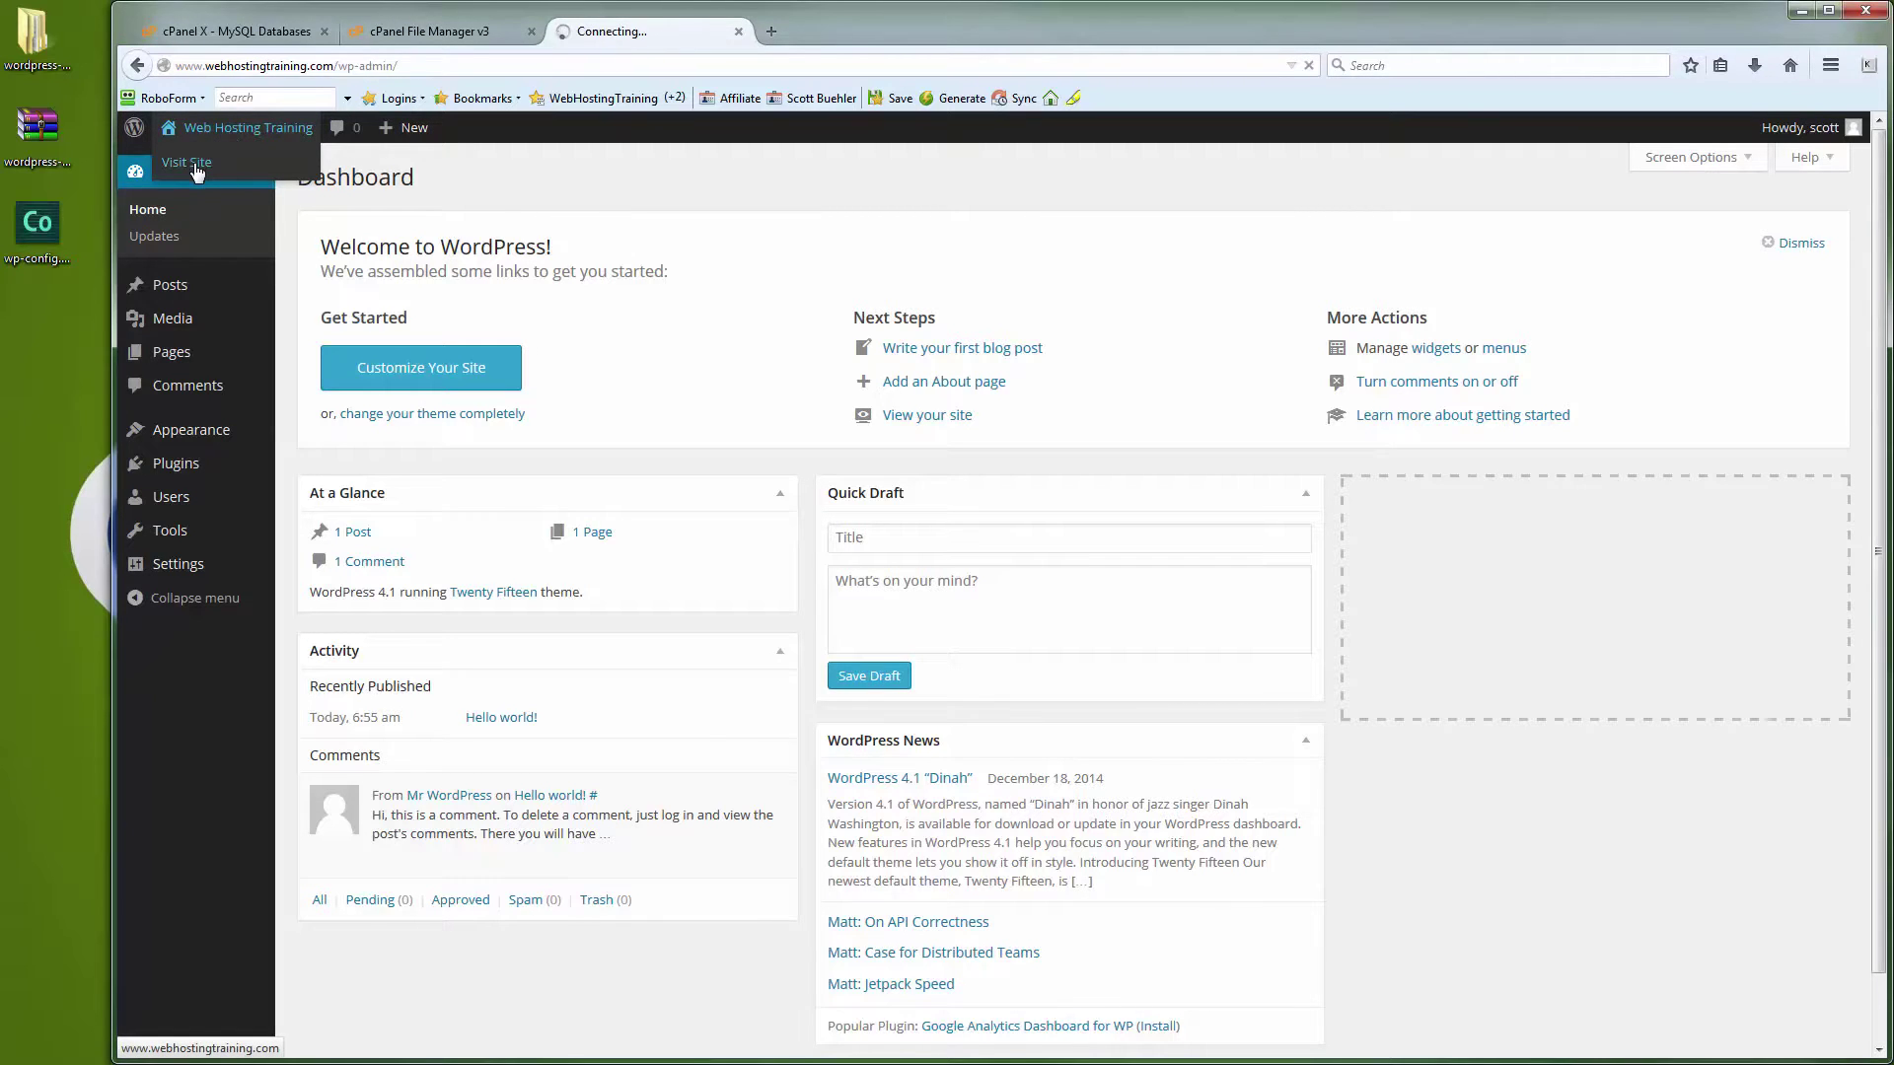